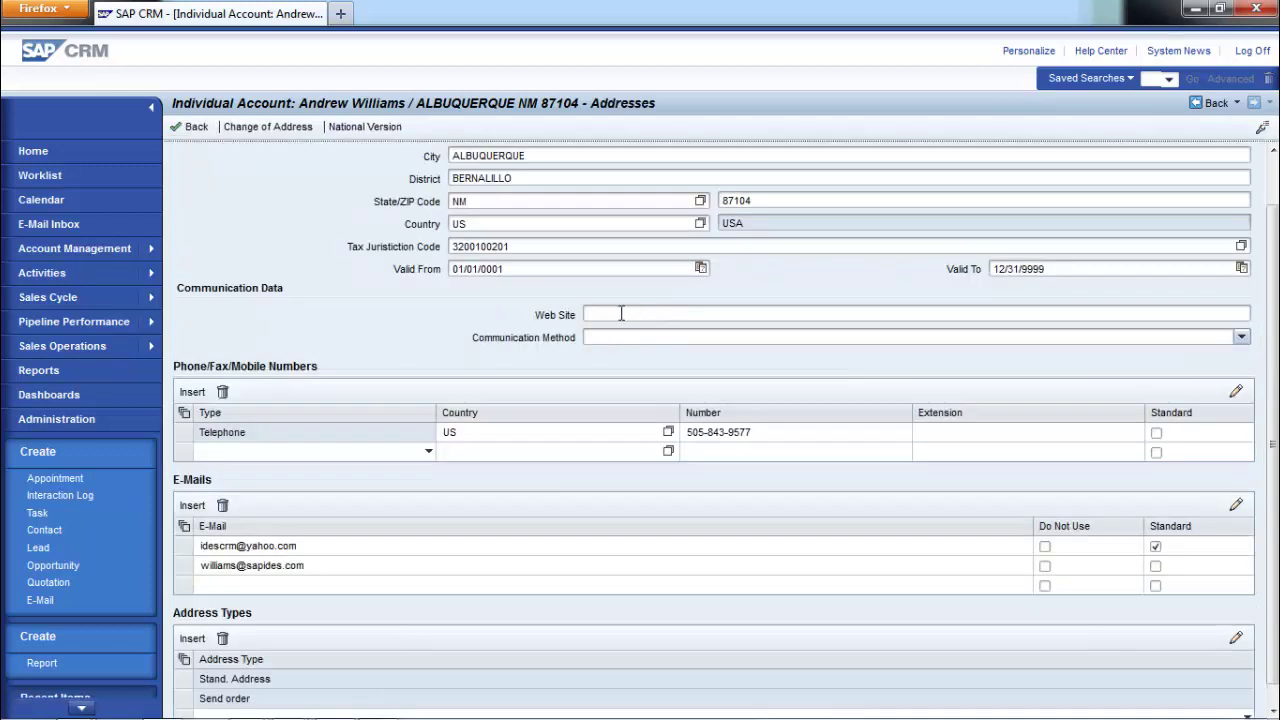
Add the Send bill address type to the account's address and return to the account overview.
scroll(445, 488, down, 1)
click(318, 694)
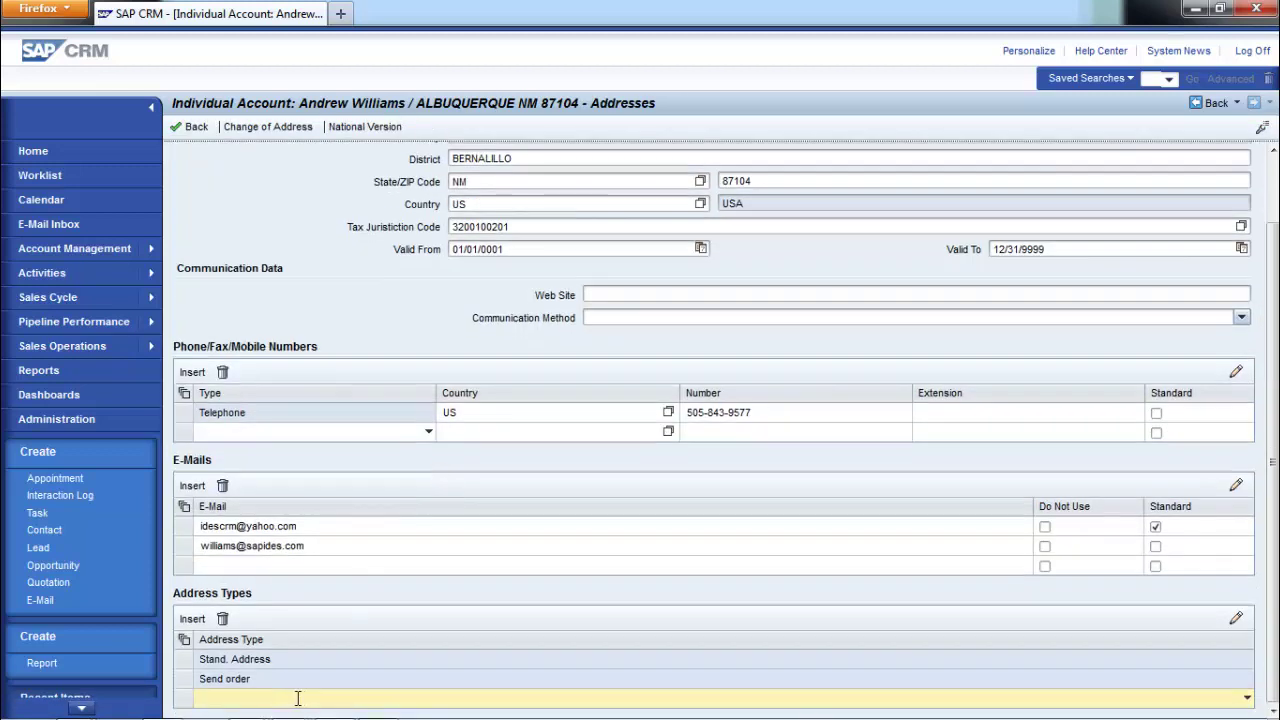
click(297, 697)
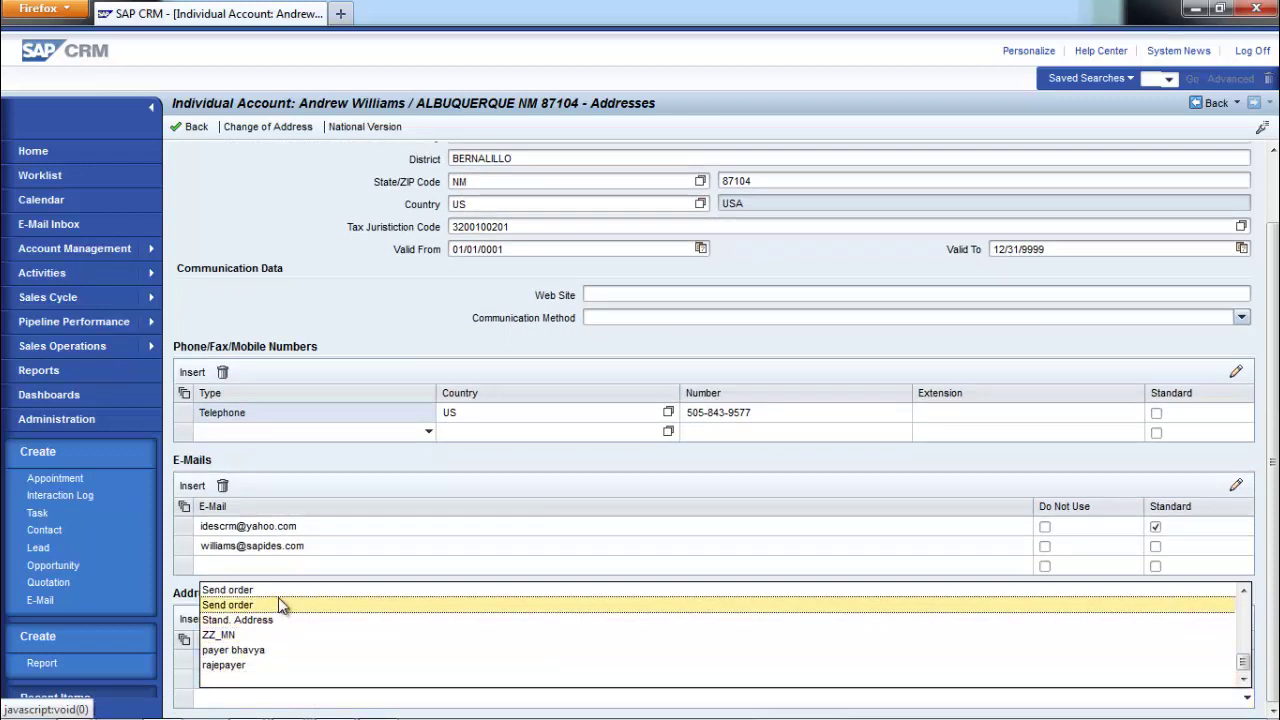
scroll(940, 637, up, 2)
click(940, 635)
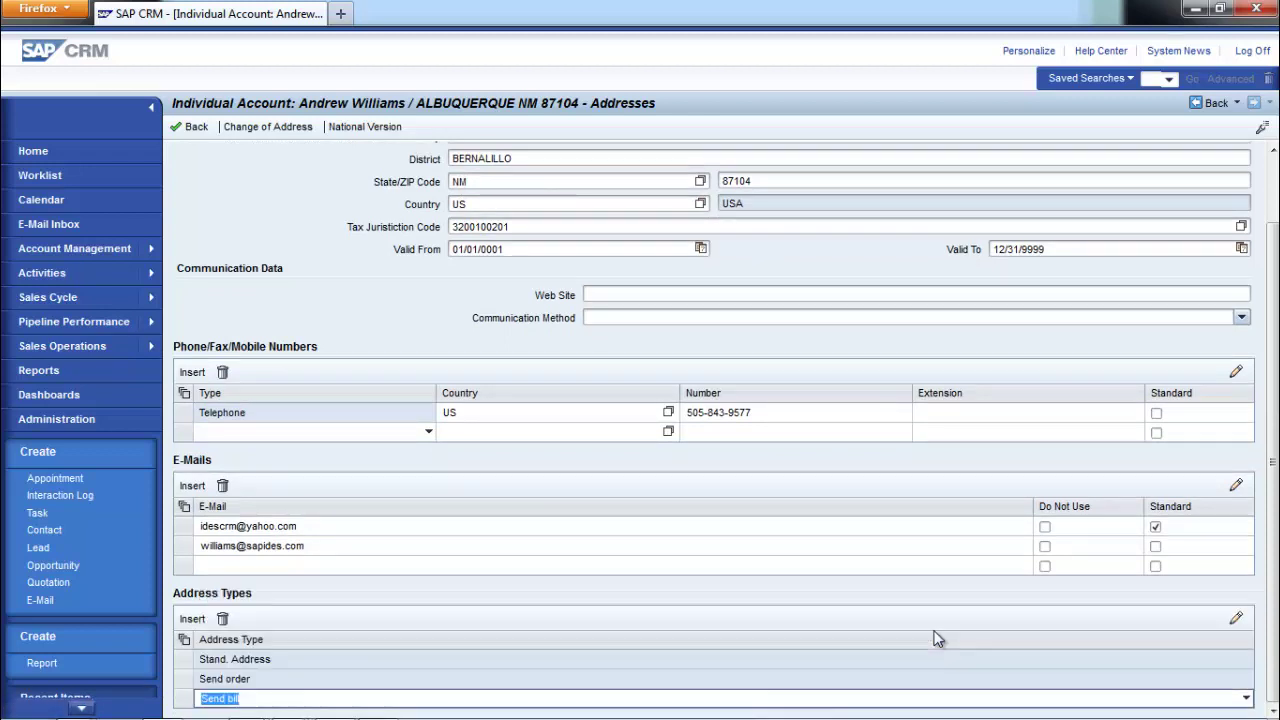
click(192, 127)
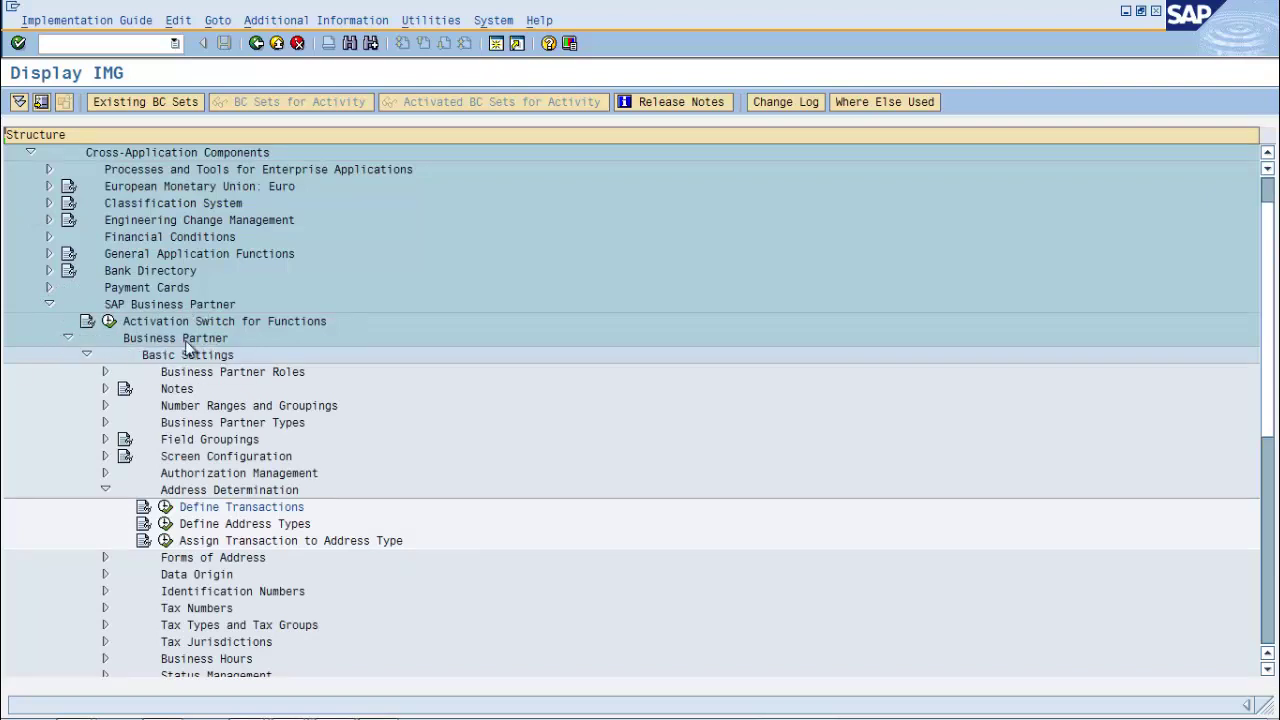
Under Define Transactions, create and save transaction ZA1 with description "ZA1 Test address", and return to the IMG structure.
click(165, 507)
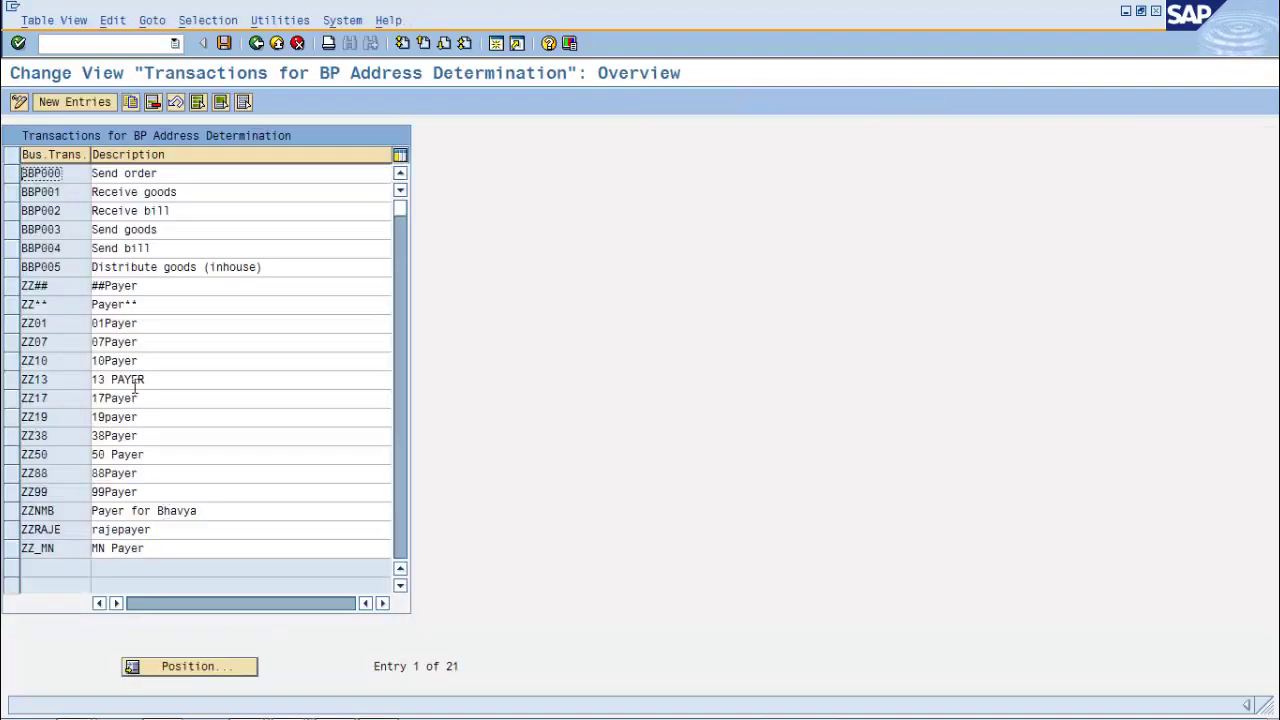
click(74, 101)
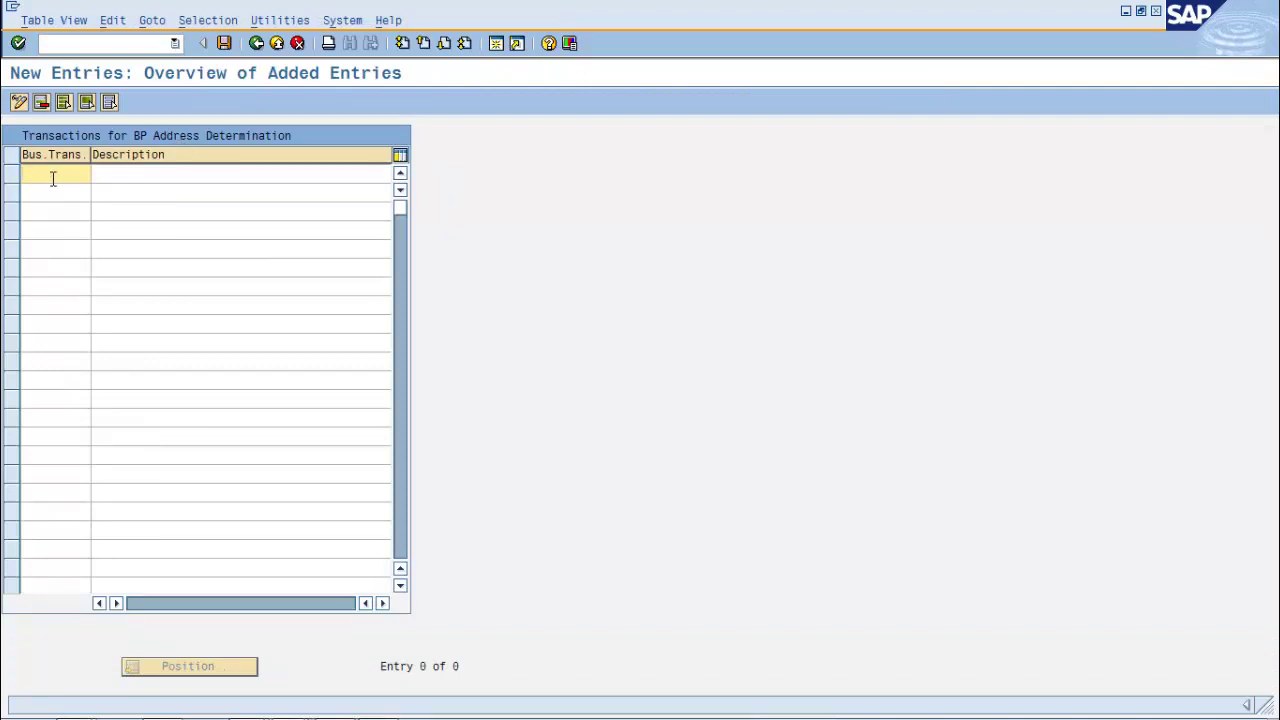
text(zA1)
click(114, 172)
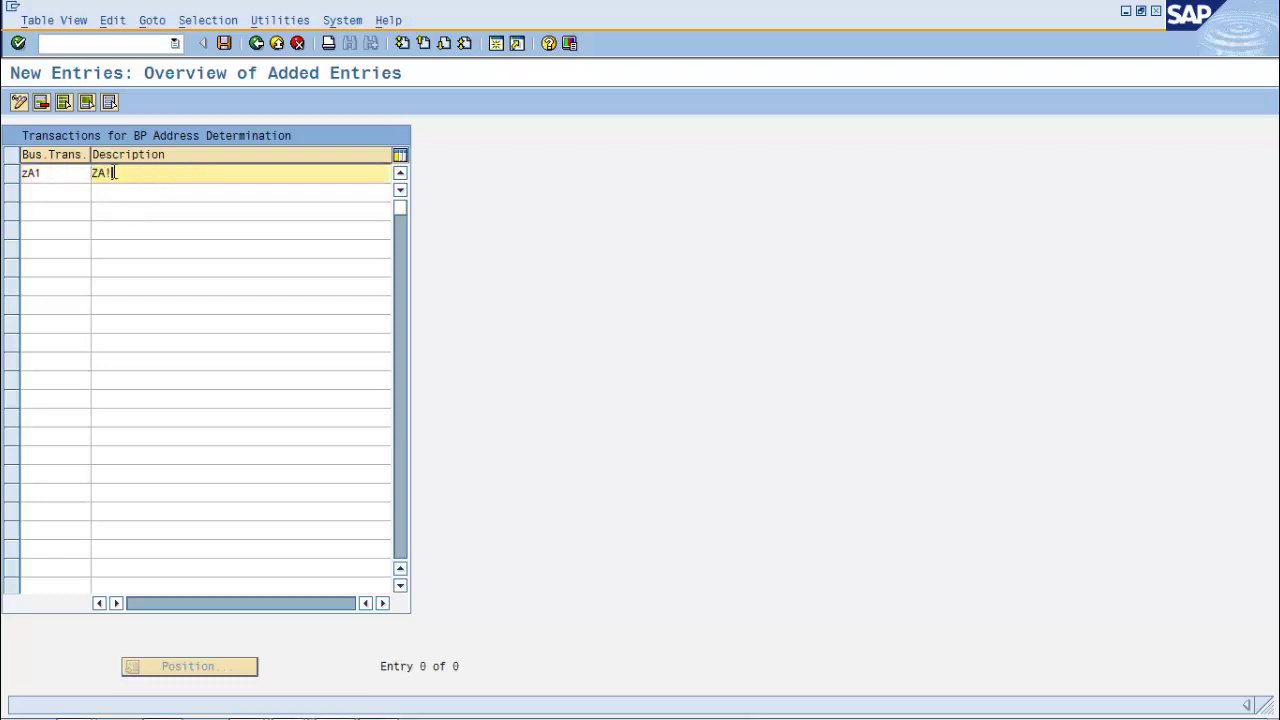
key(BackSpace)
text(1 Test address)
click(223, 52)
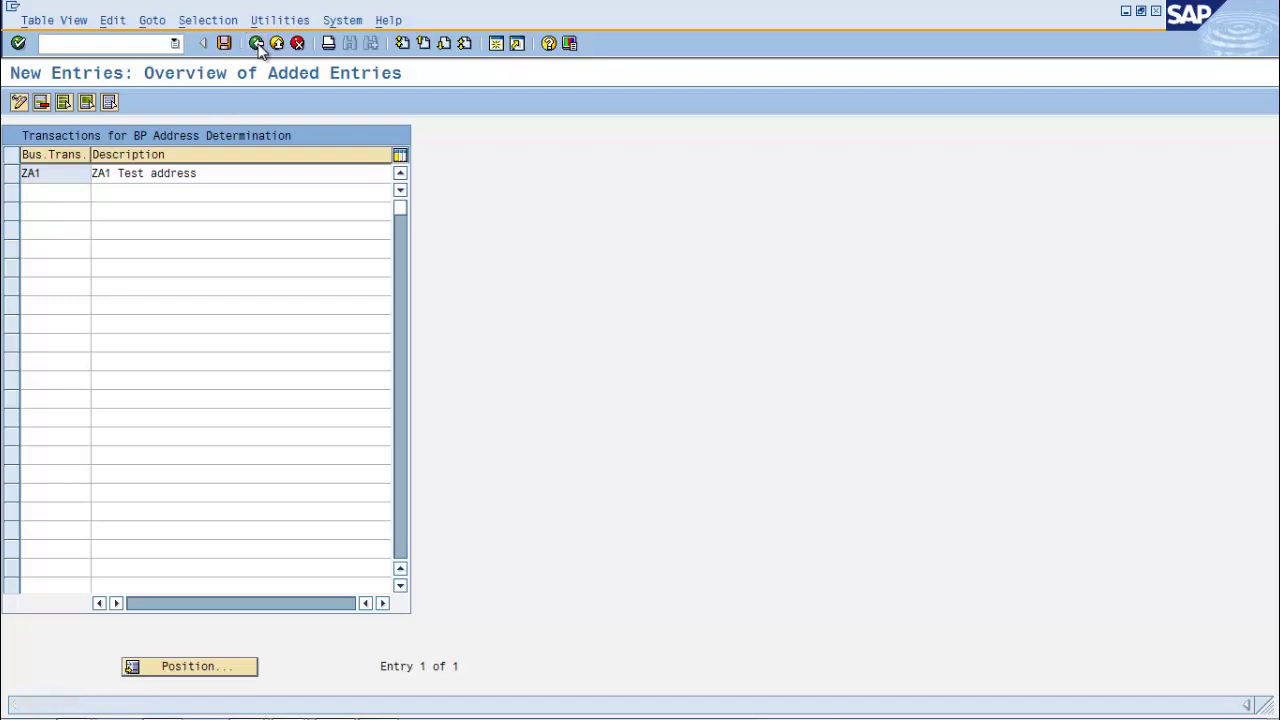
click(256, 43)
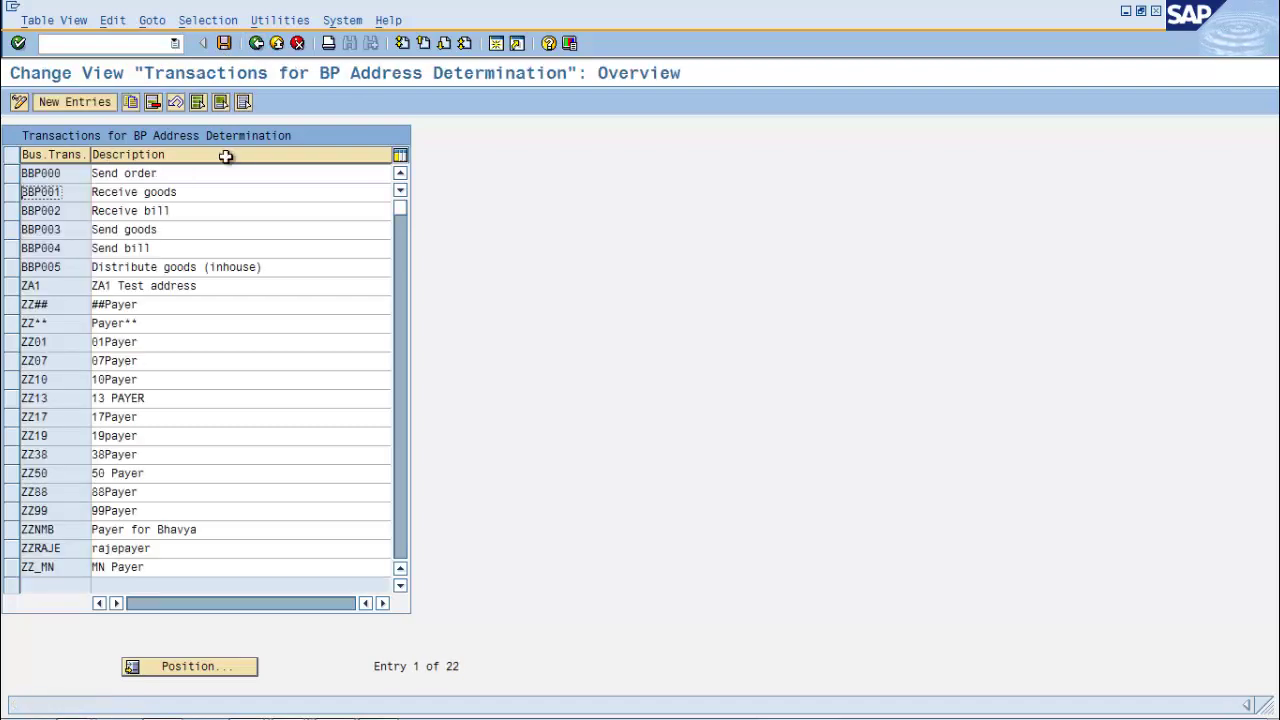
click(256, 43)
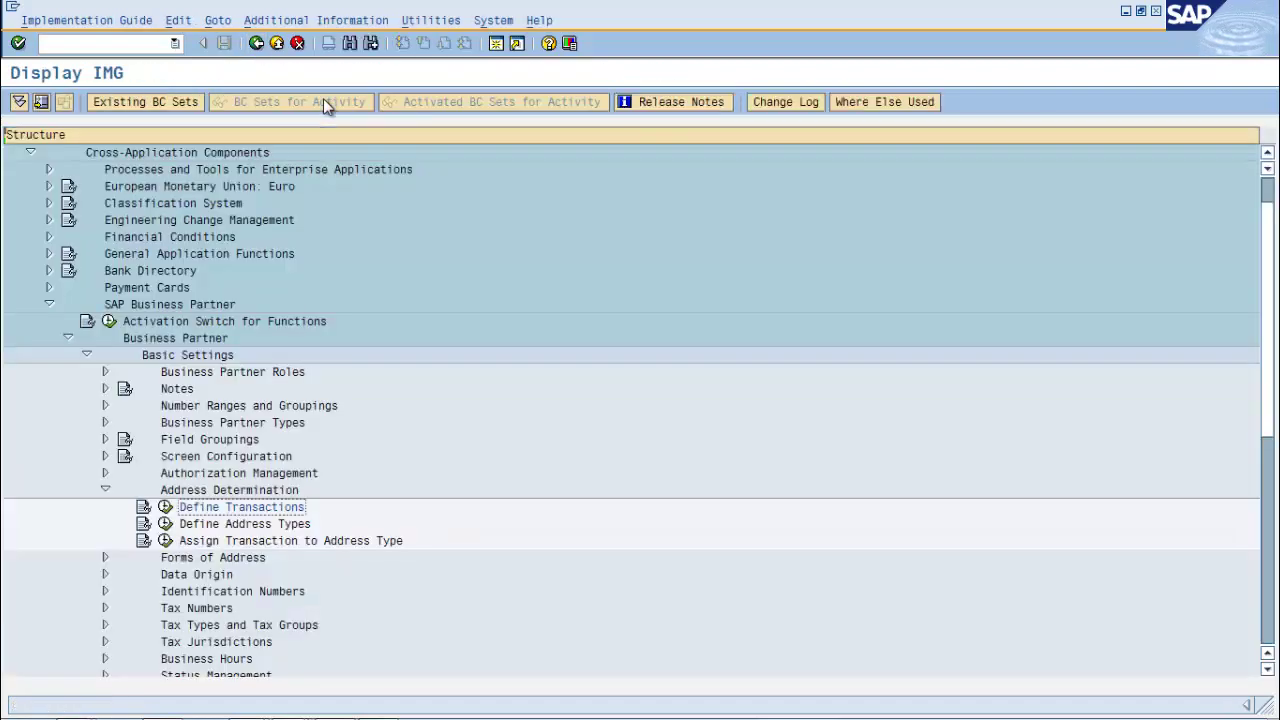
Under Define Address Types, create and save type ZATYPE, short name "za Type", name "ZA Address type", and return to the IMG structure.
click(165, 523)
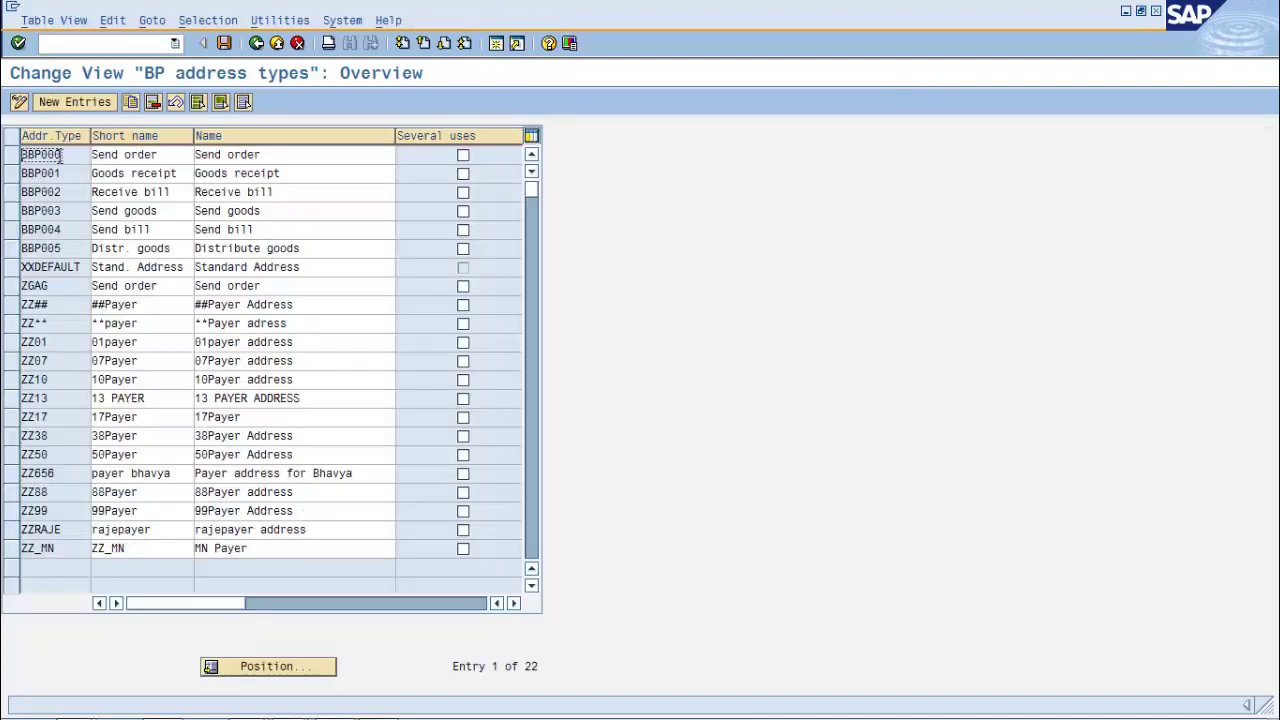
click(52, 106)
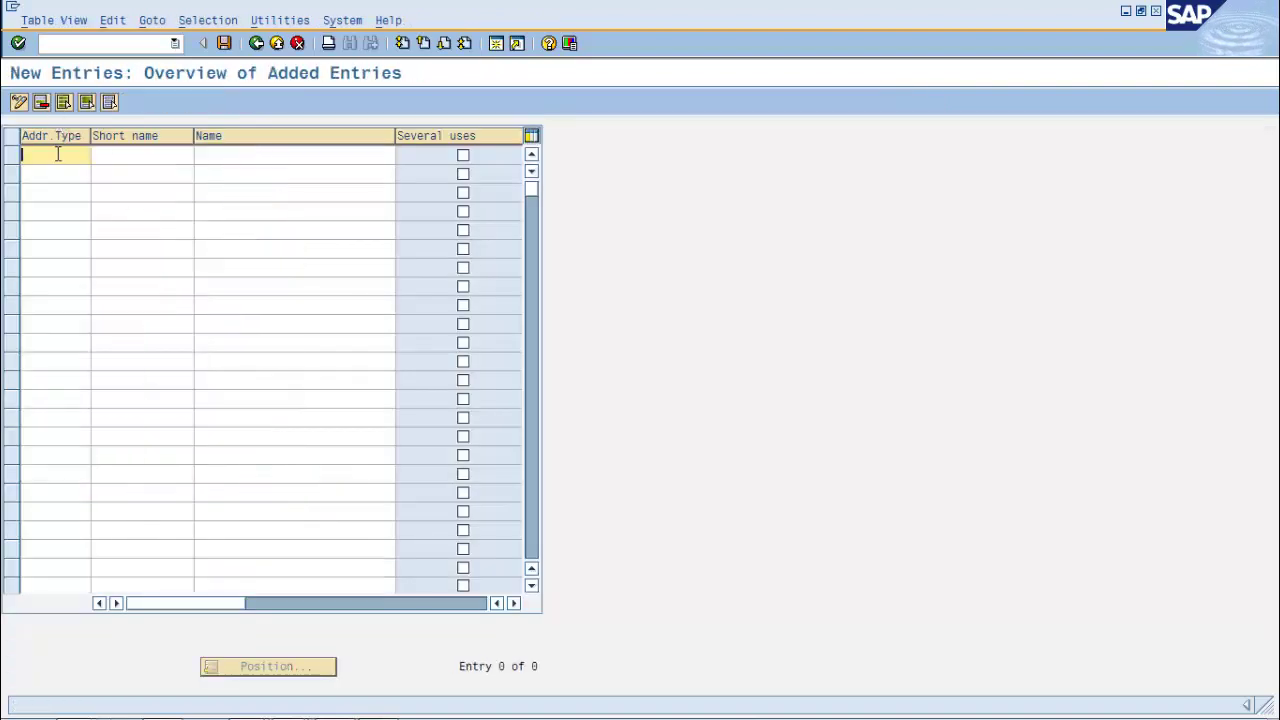
text(zatype)
key(Tab)
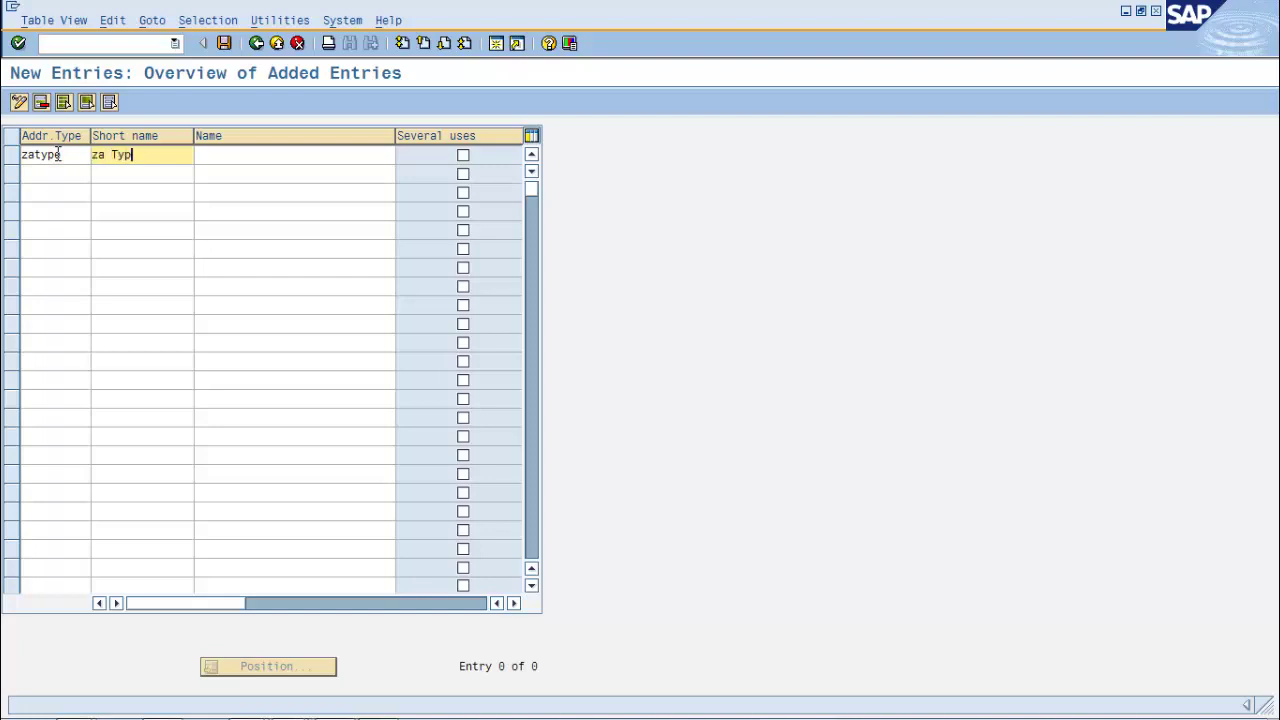
key(Tab)
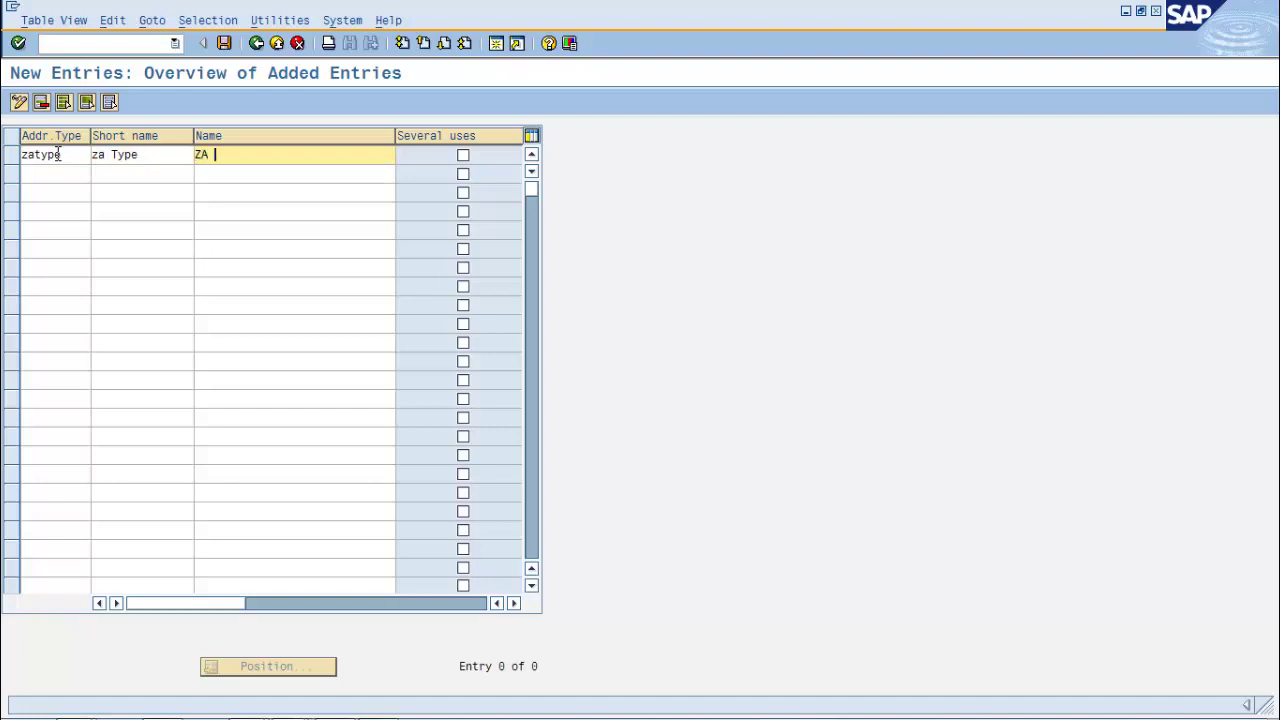
text(ZA Address type)
click(226, 44)
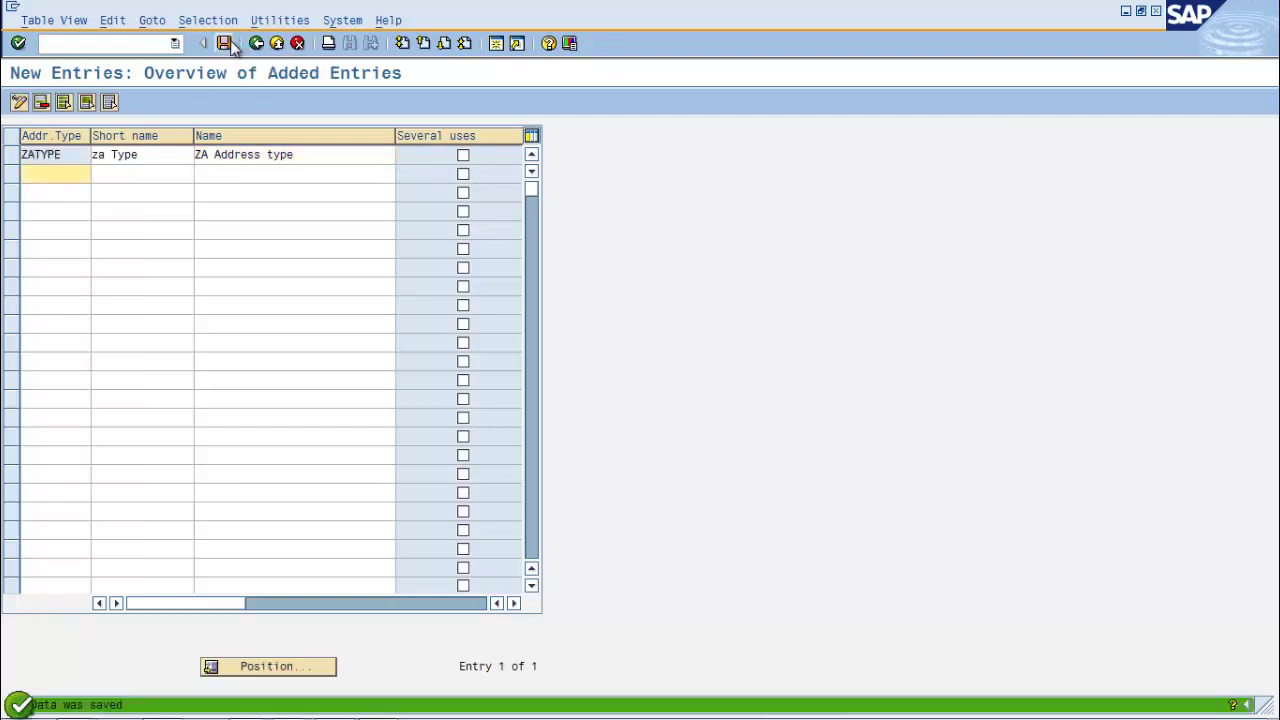
click(256, 43)
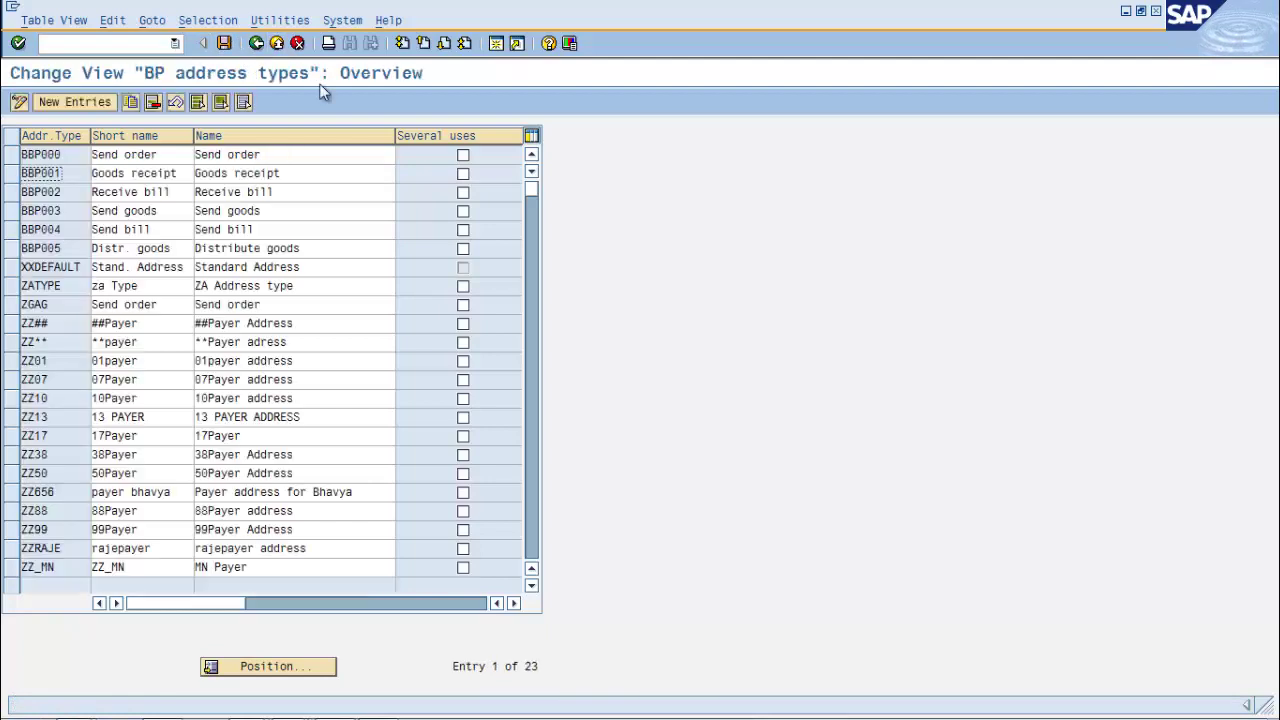
click(256, 43)
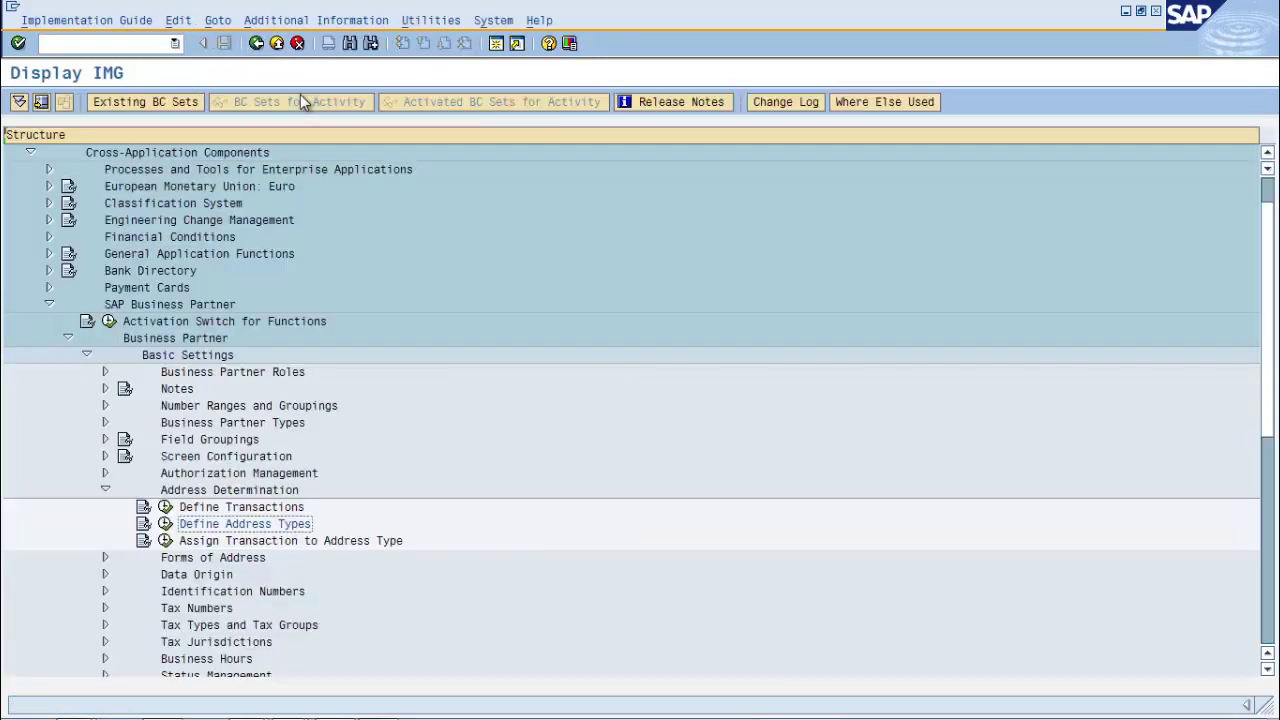
Under Assign Transaction to Address Type, add an entry with transaction ZA and address type ZATYPE, searching the address types for "za".
click(165, 540)
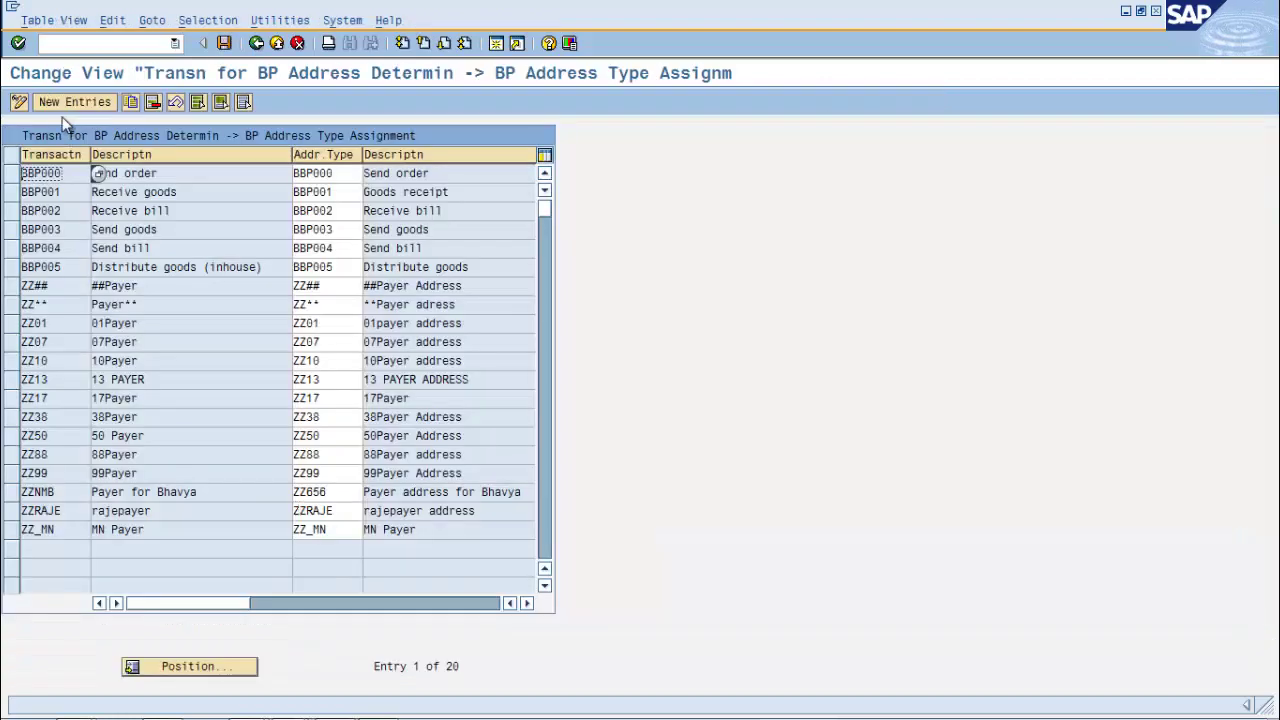
click(62, 102)
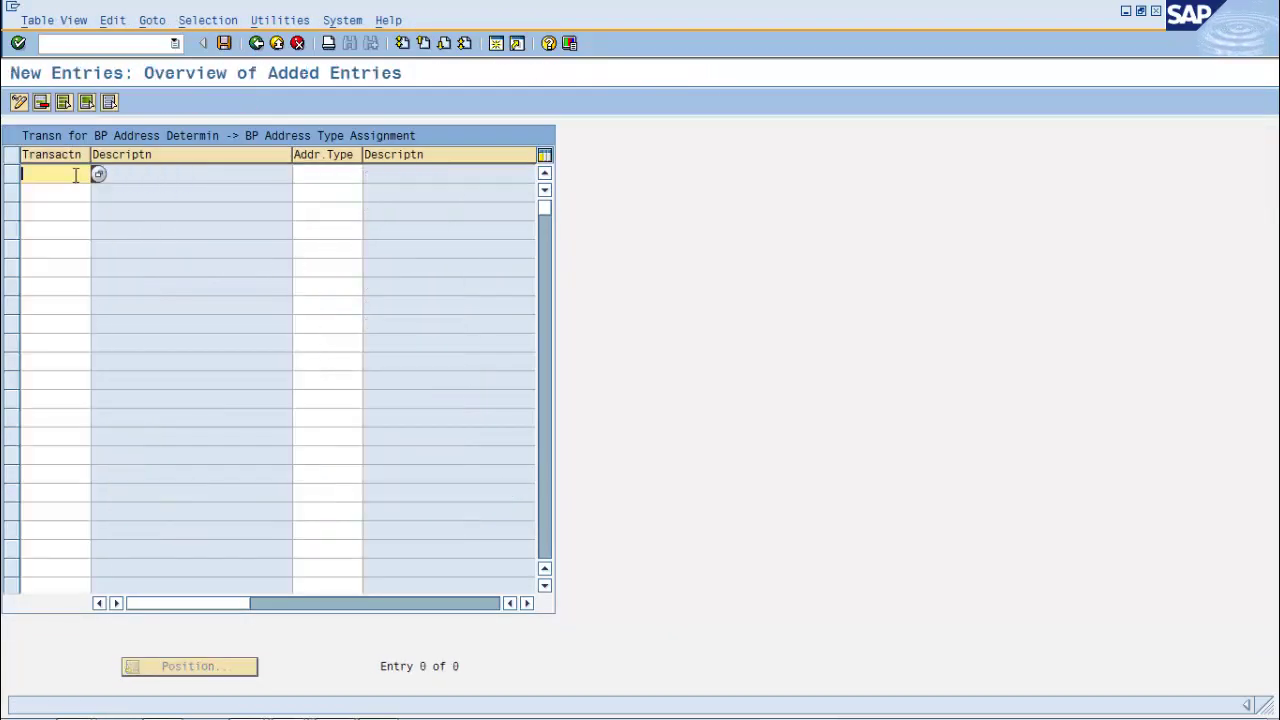
text(za)
click(324, 176)
text(za)
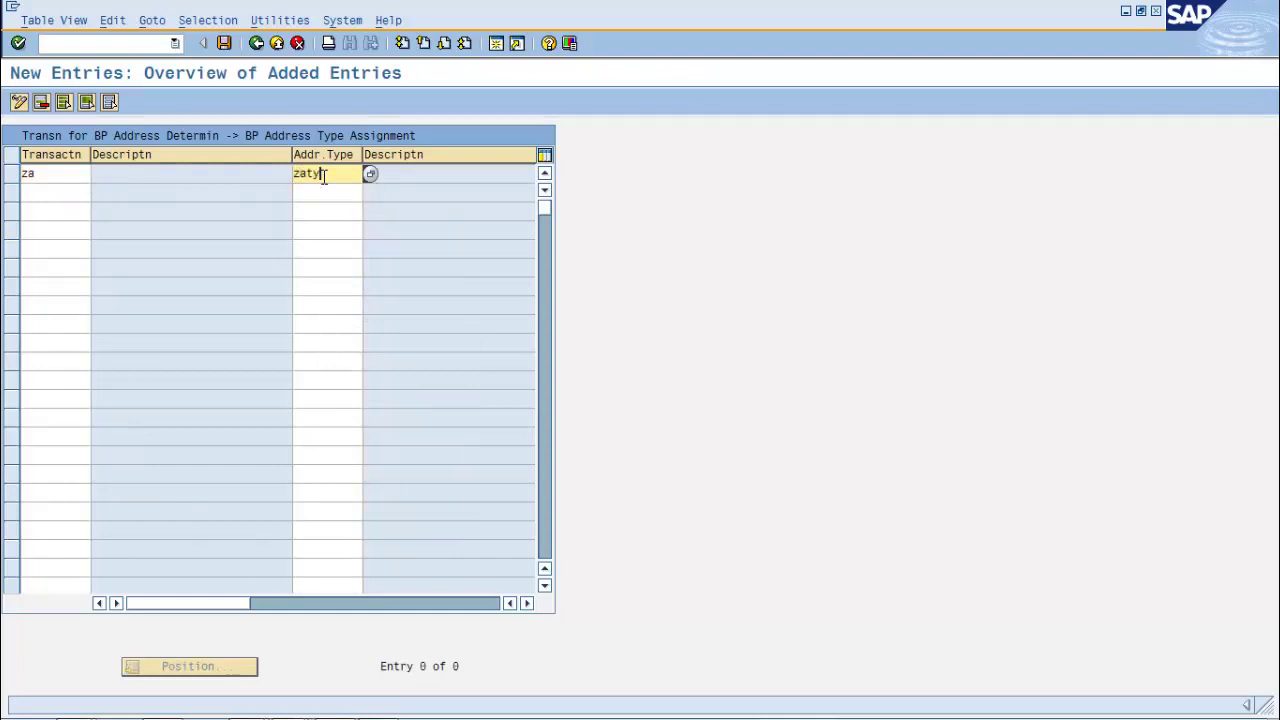
text(typ)
key(Return)
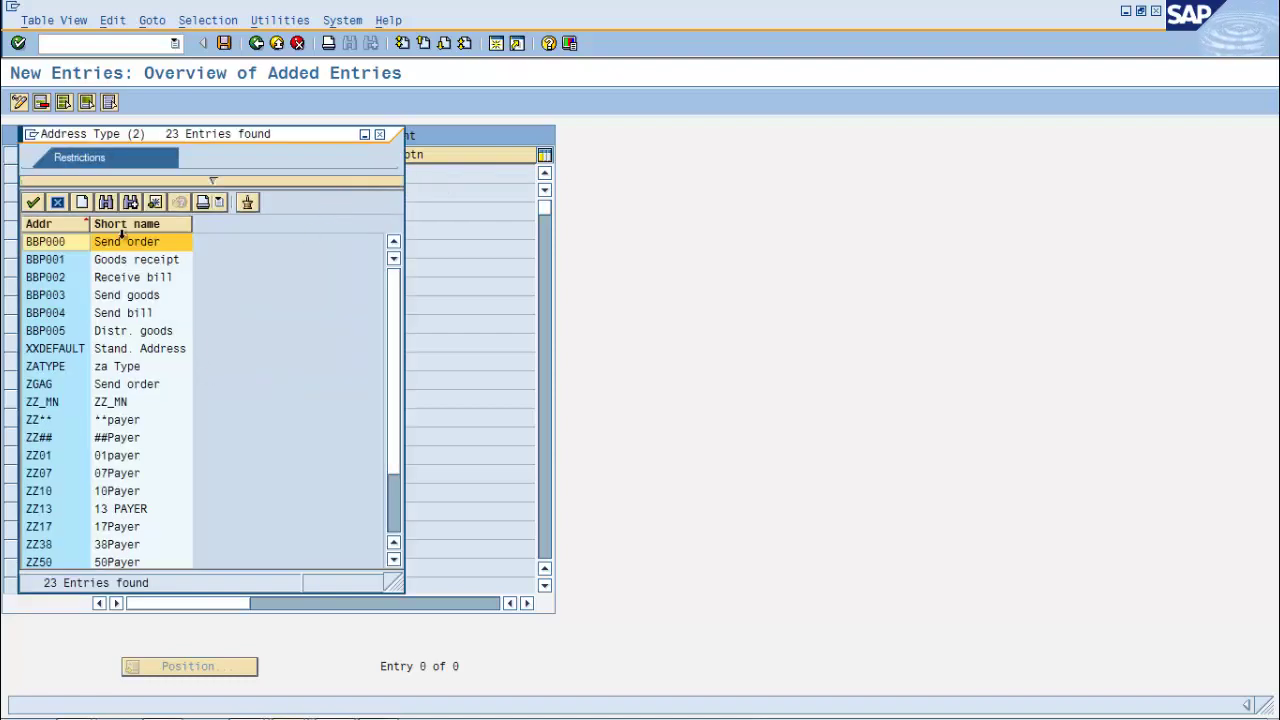
click(105, 202)
text(za)
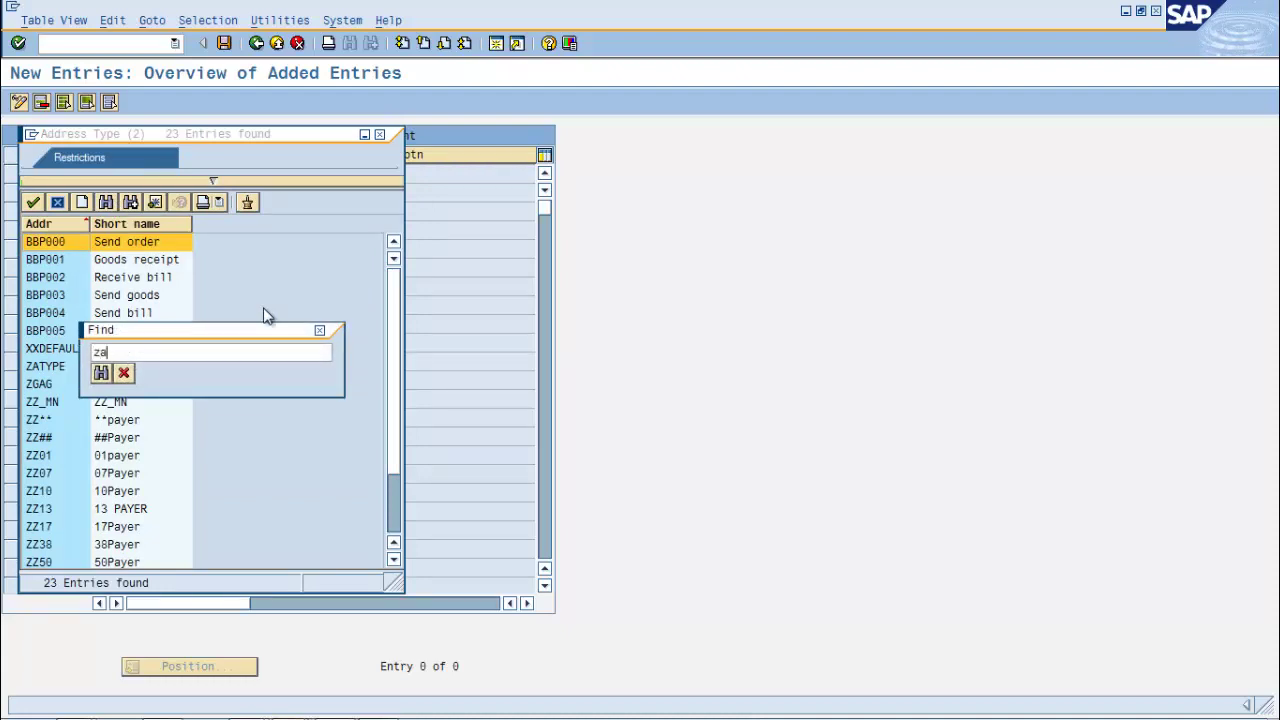
key(Return)
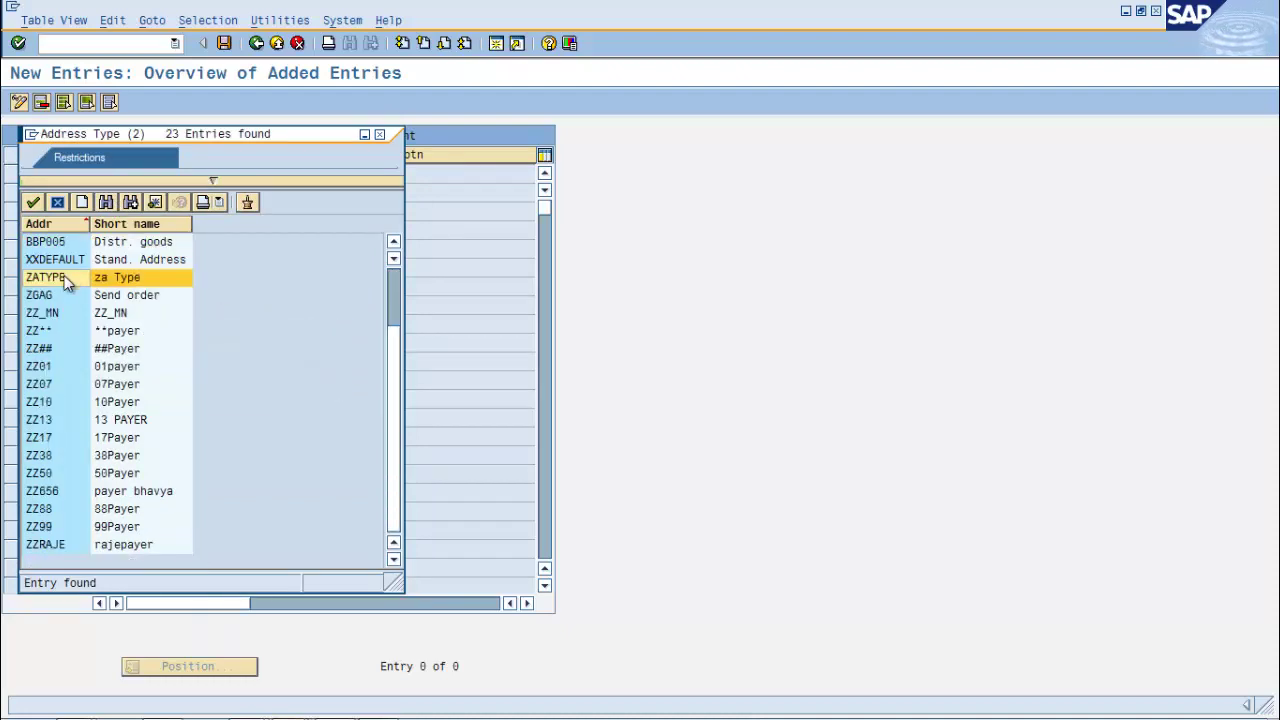
double_click(65, 283)
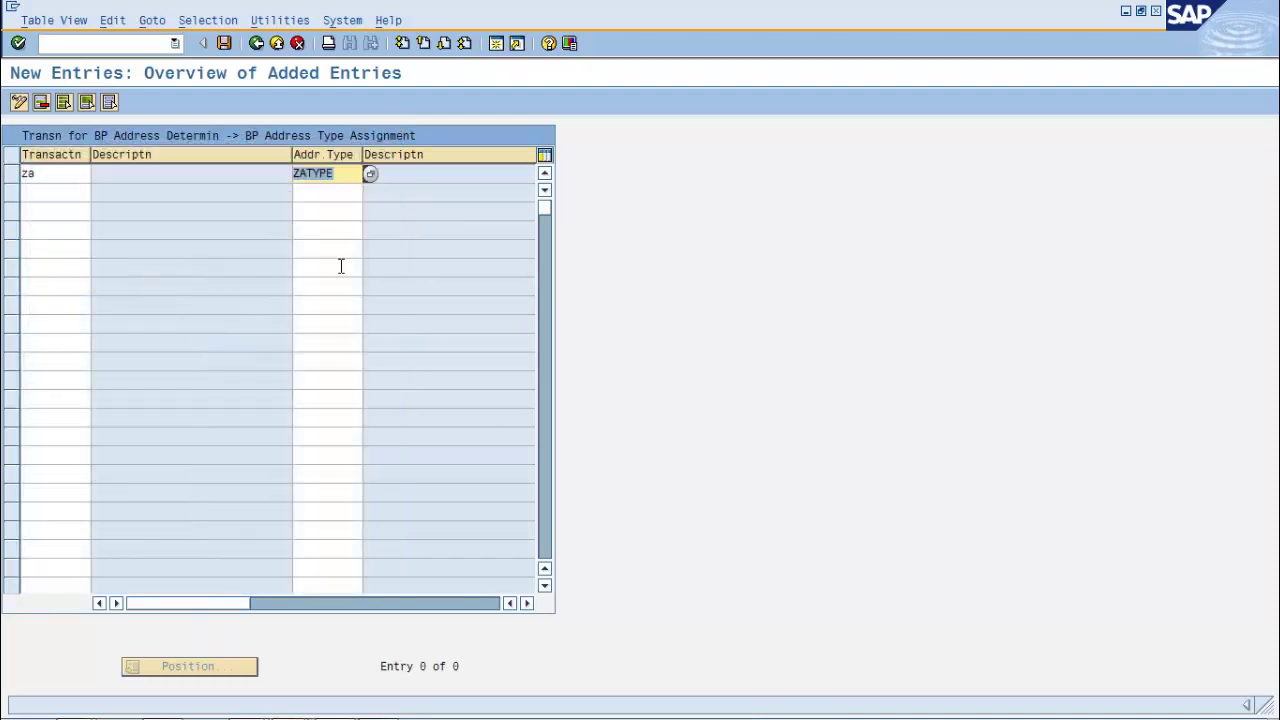
key(Return)
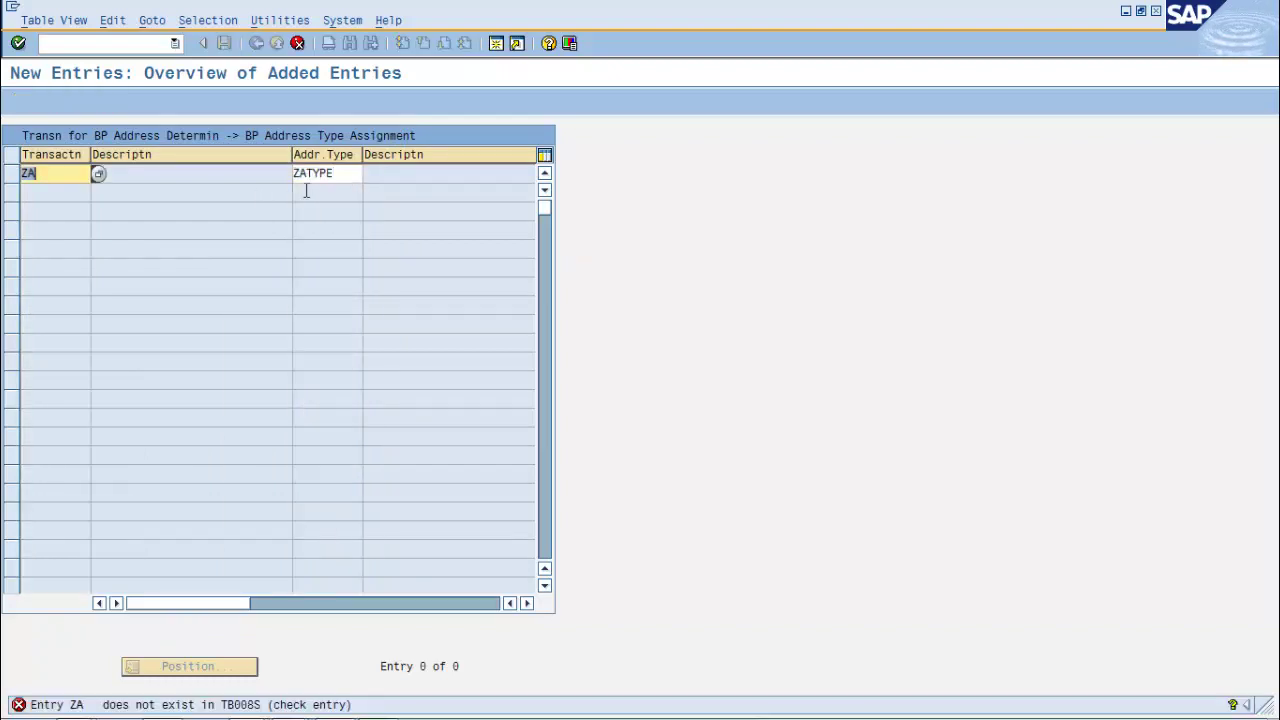
Change the new assignment's transaction to ZA1, keeping it paired with ZATYPE, and save the entry.
click(338, 173)
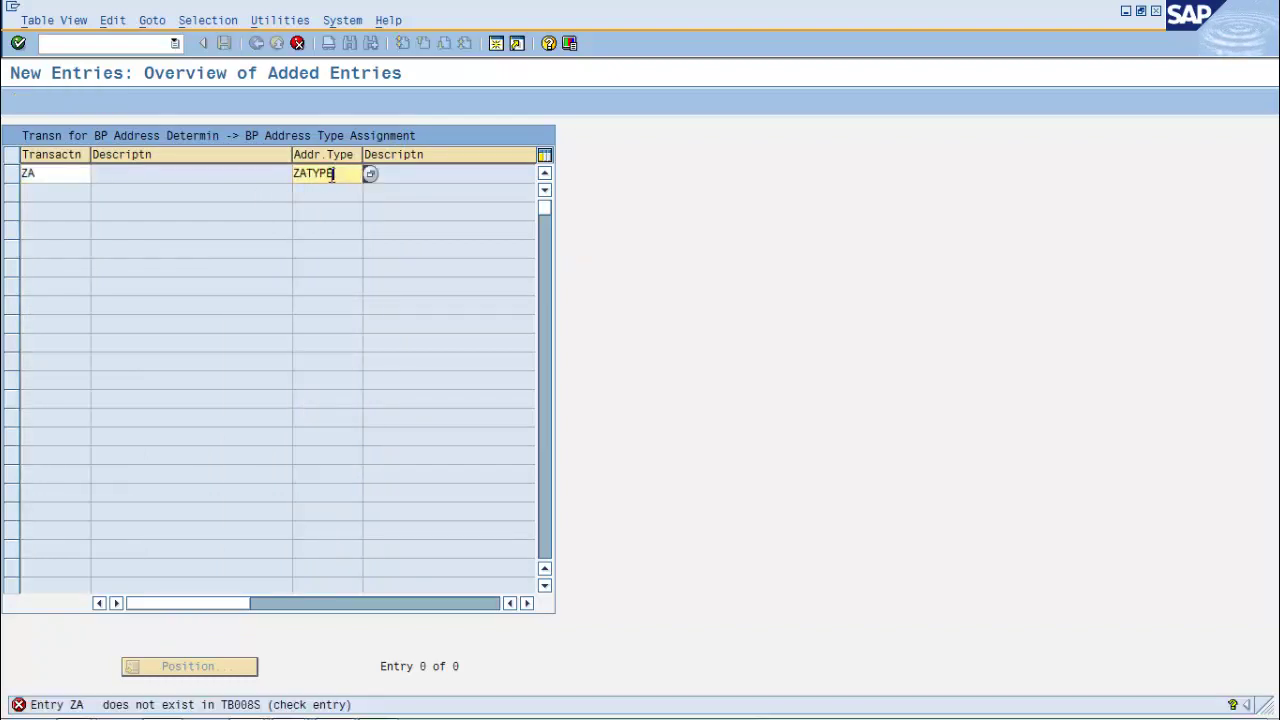
click(59, 177)
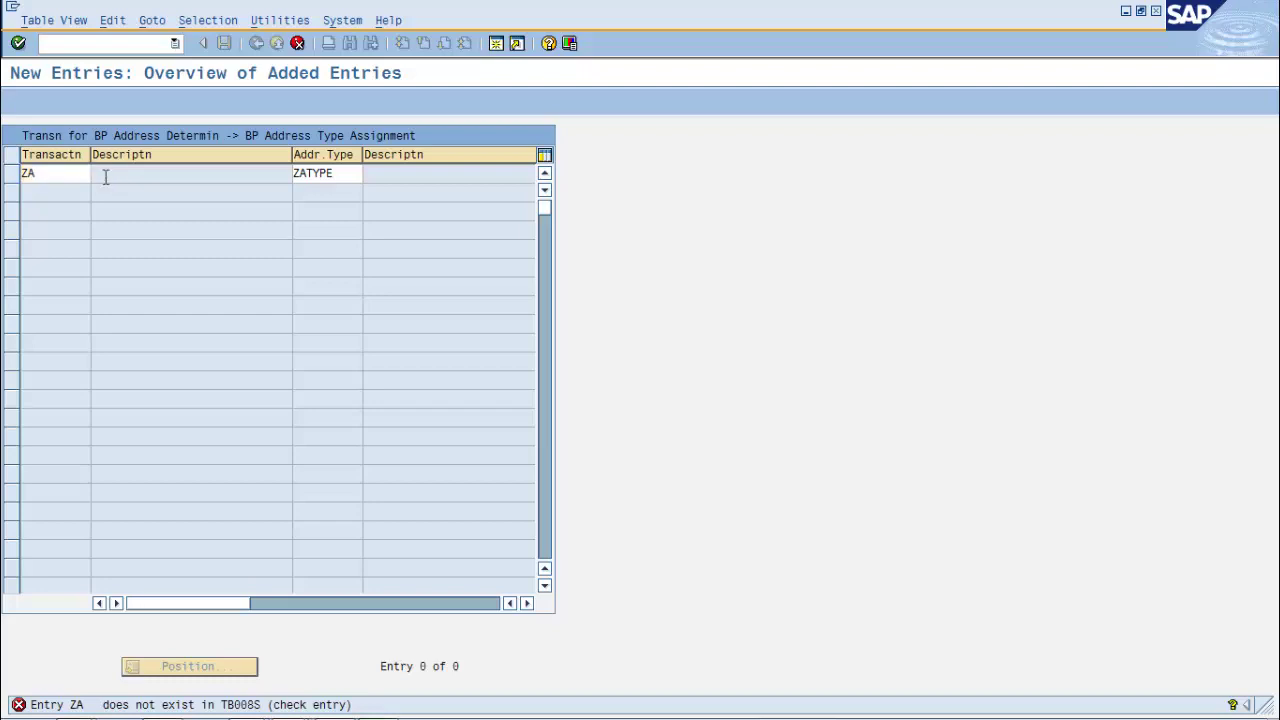
click(97, 175)
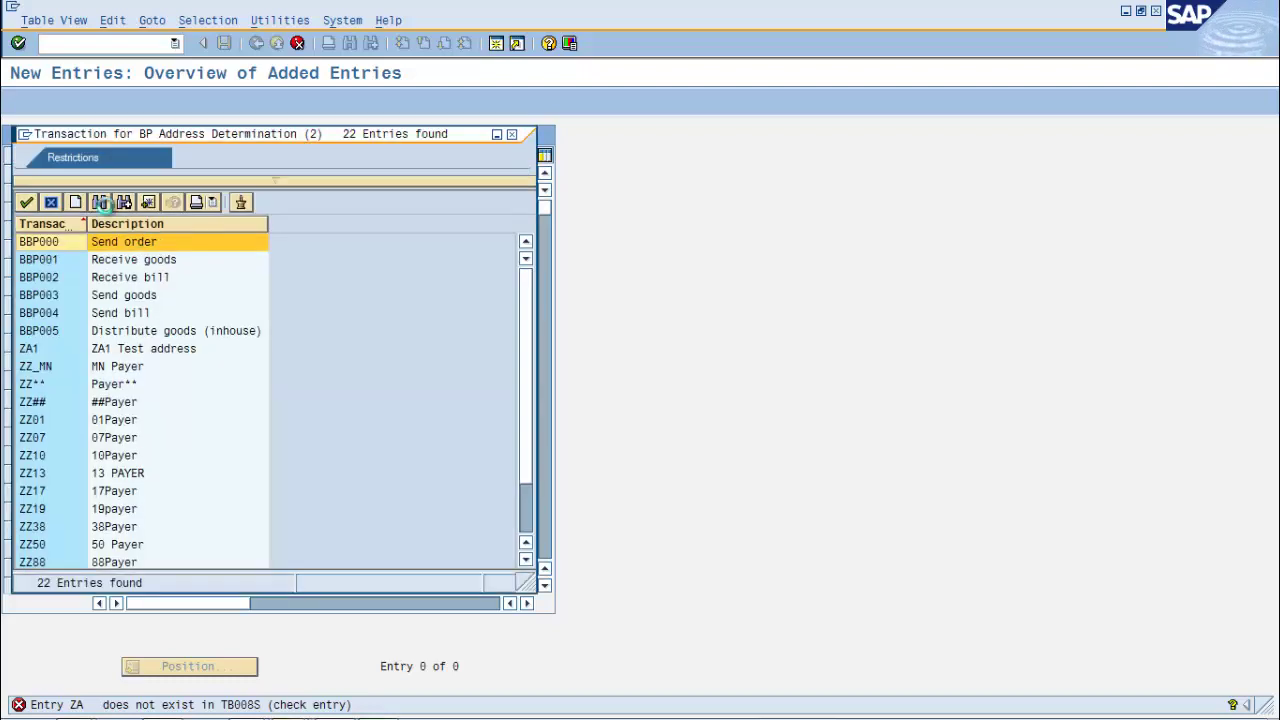
double_click(27, 348)
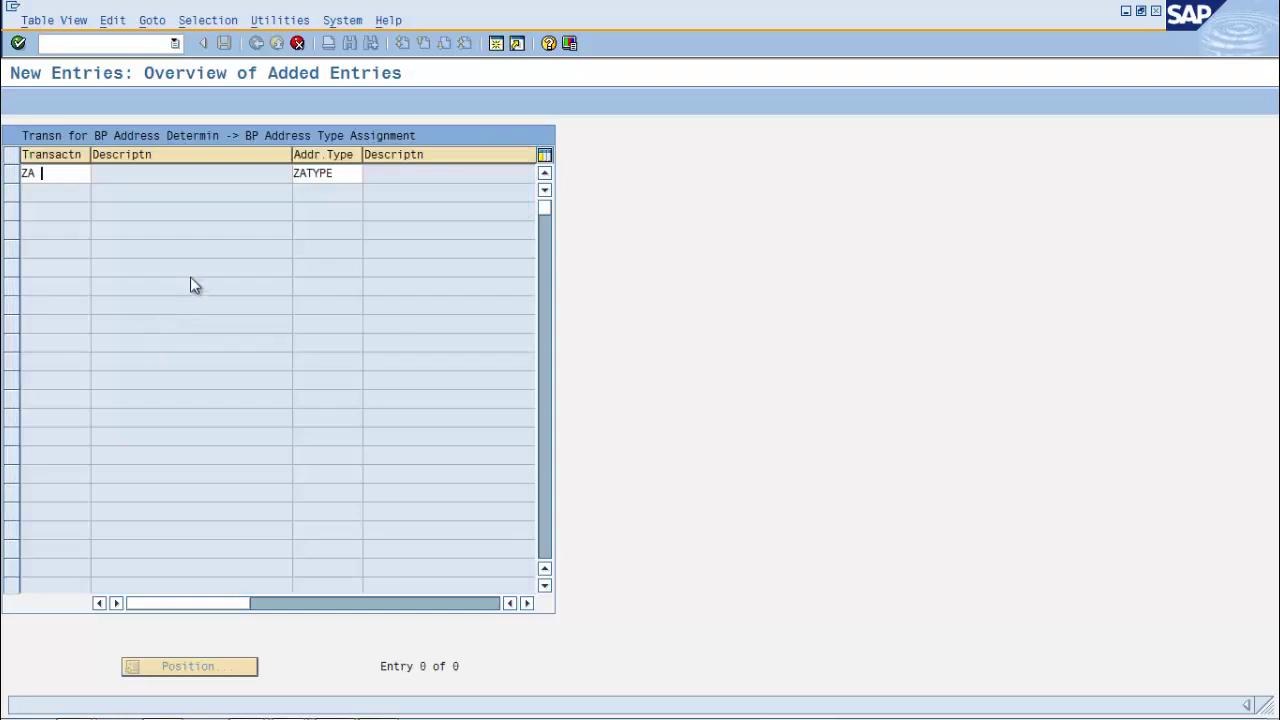
click(59, 174)
key(Return)
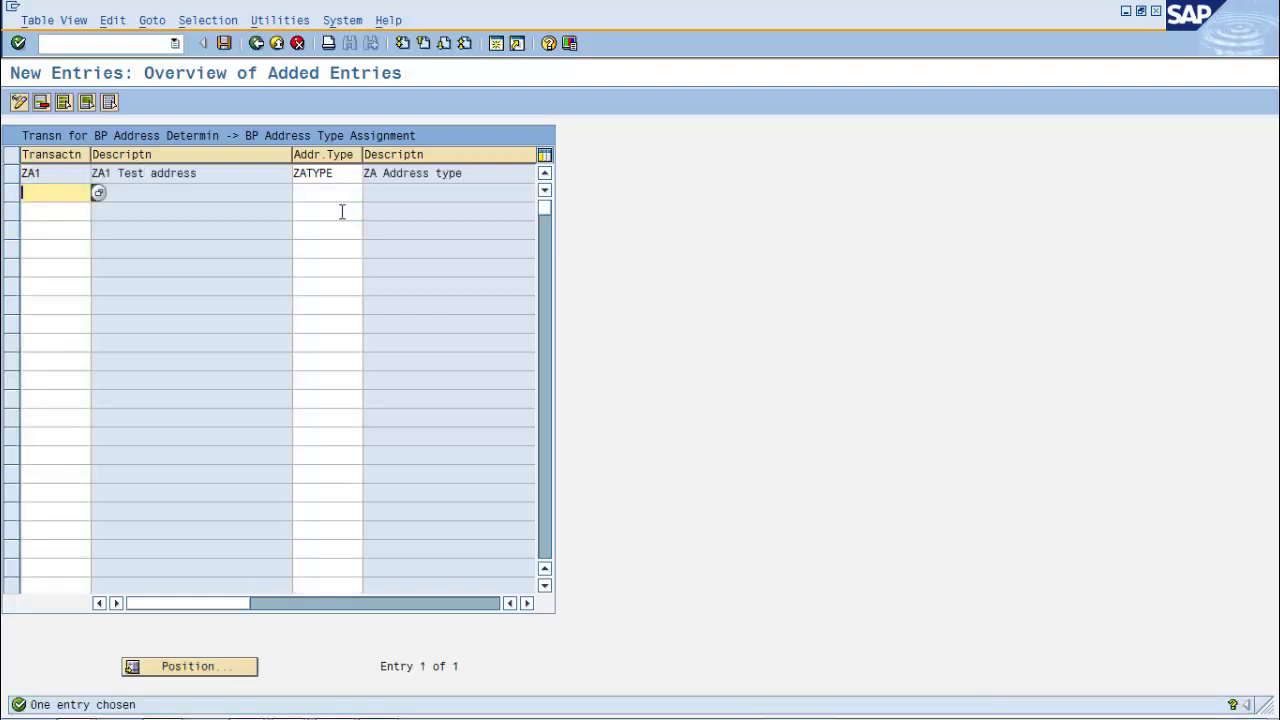
click(340, 176)
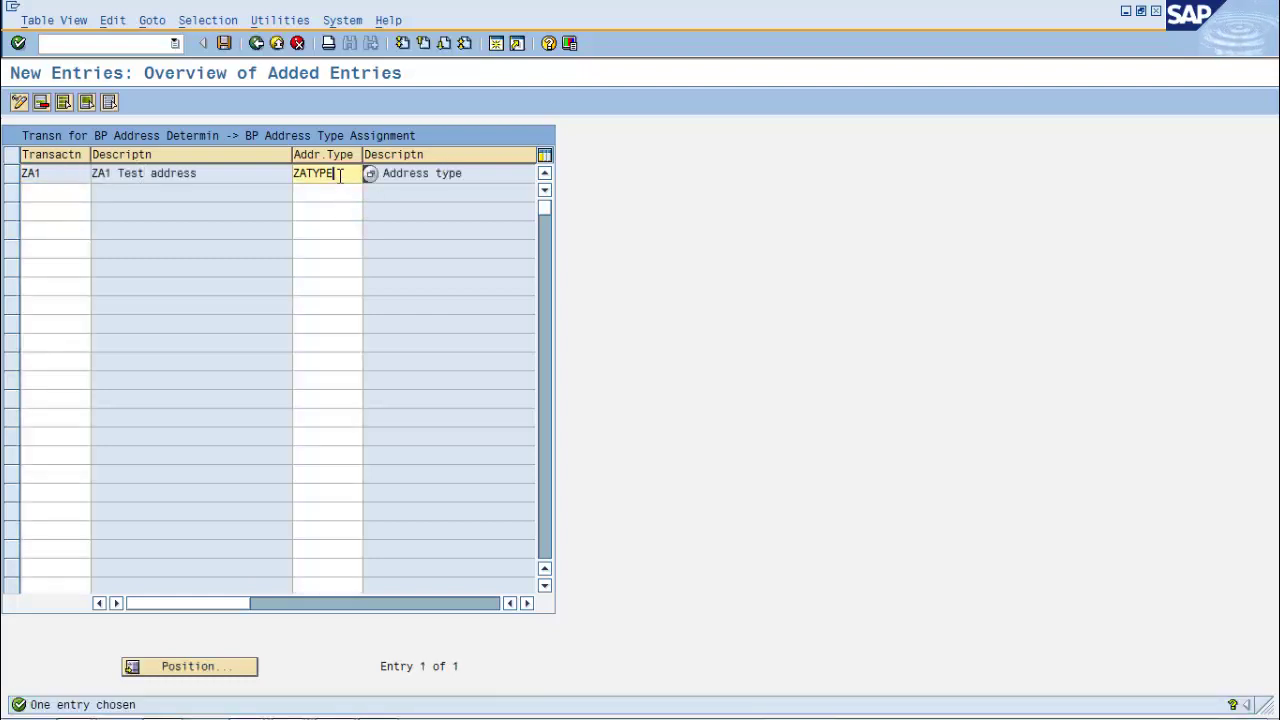
click(228, 43)
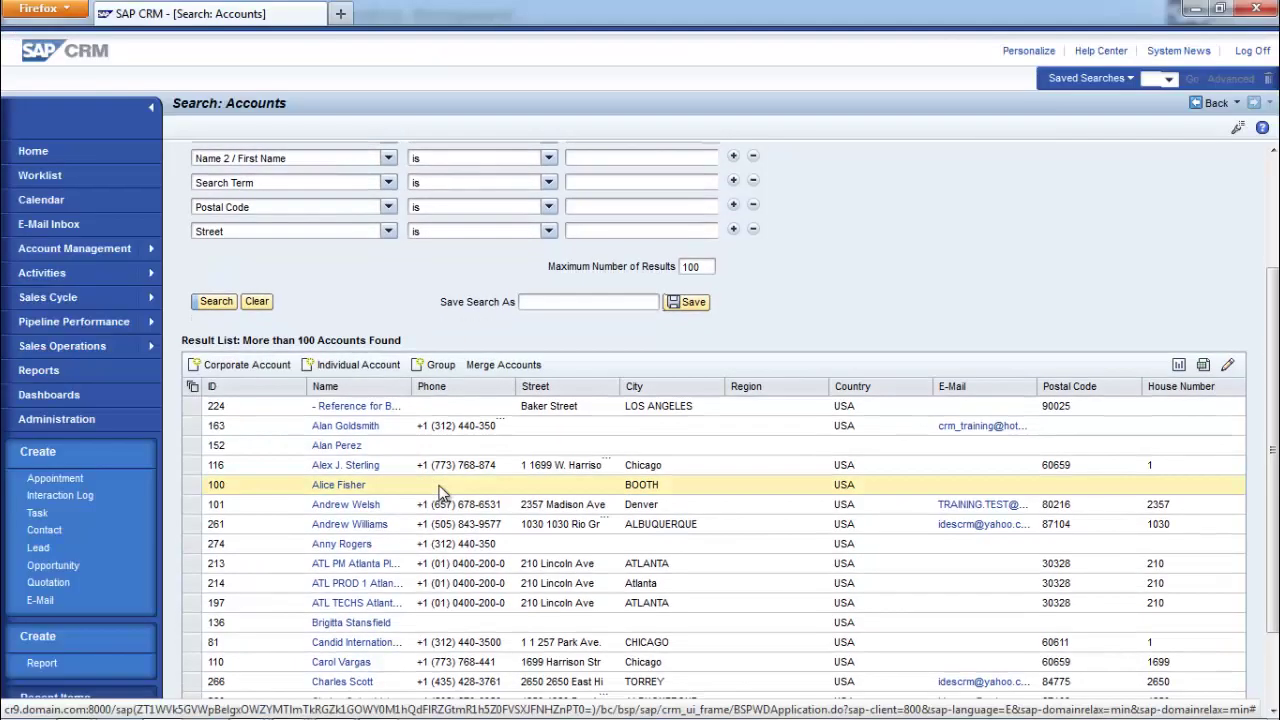
Reopen the same individual account from the account search results and open its existing address for editing.
click(330, 526)
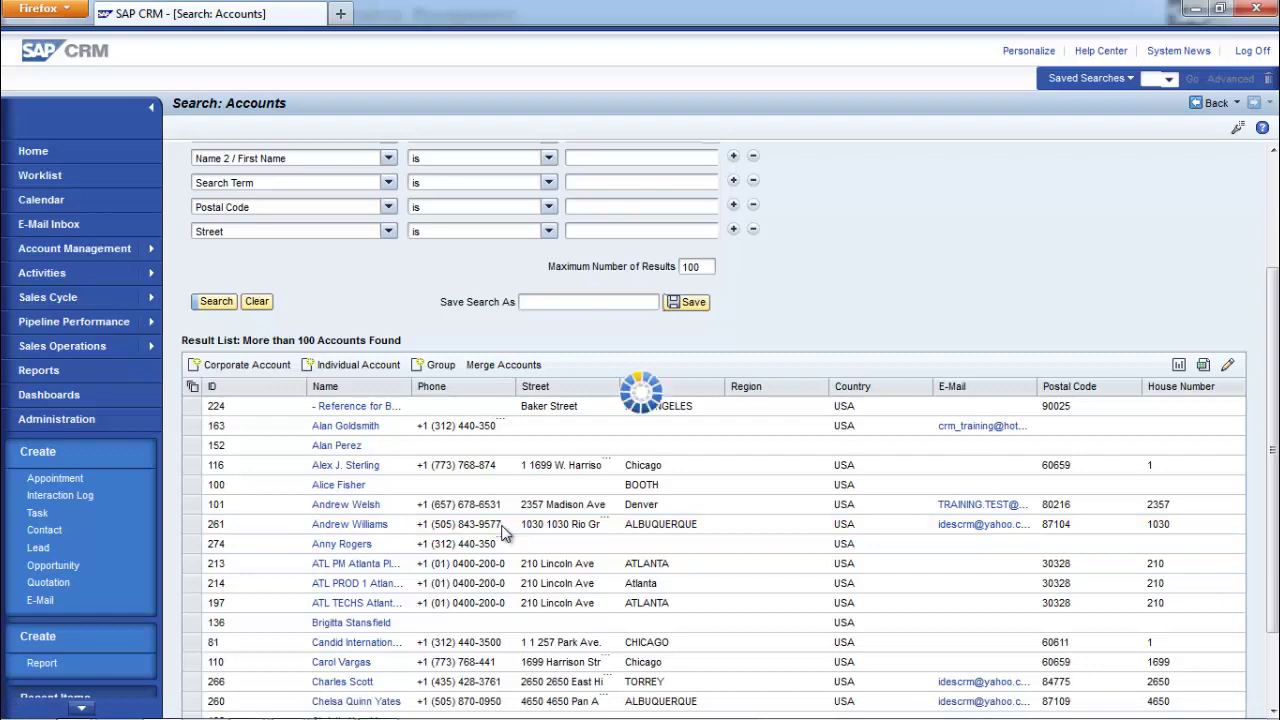
scroll(503, 530, down, 10)
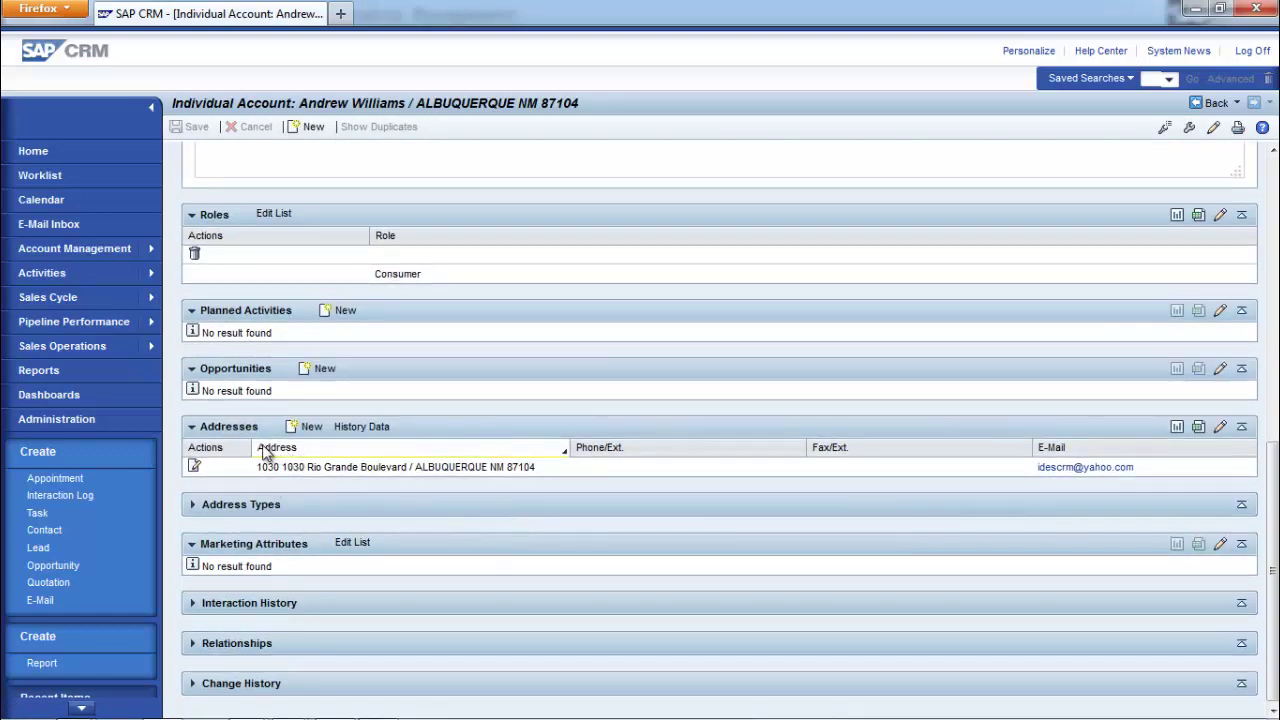
click(311, 427)
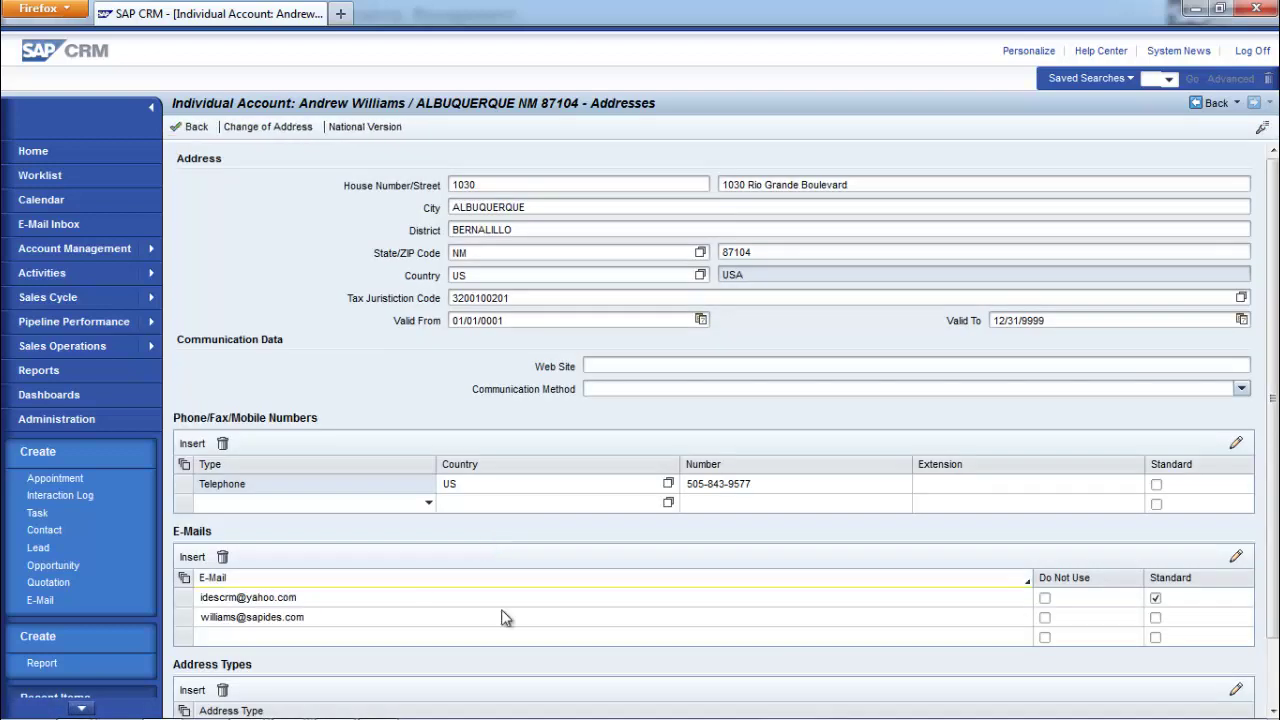
Add the address type "za Type" to the account's address and return from the address details.
scroll(500, 610, down, 2)
click(352, 696)
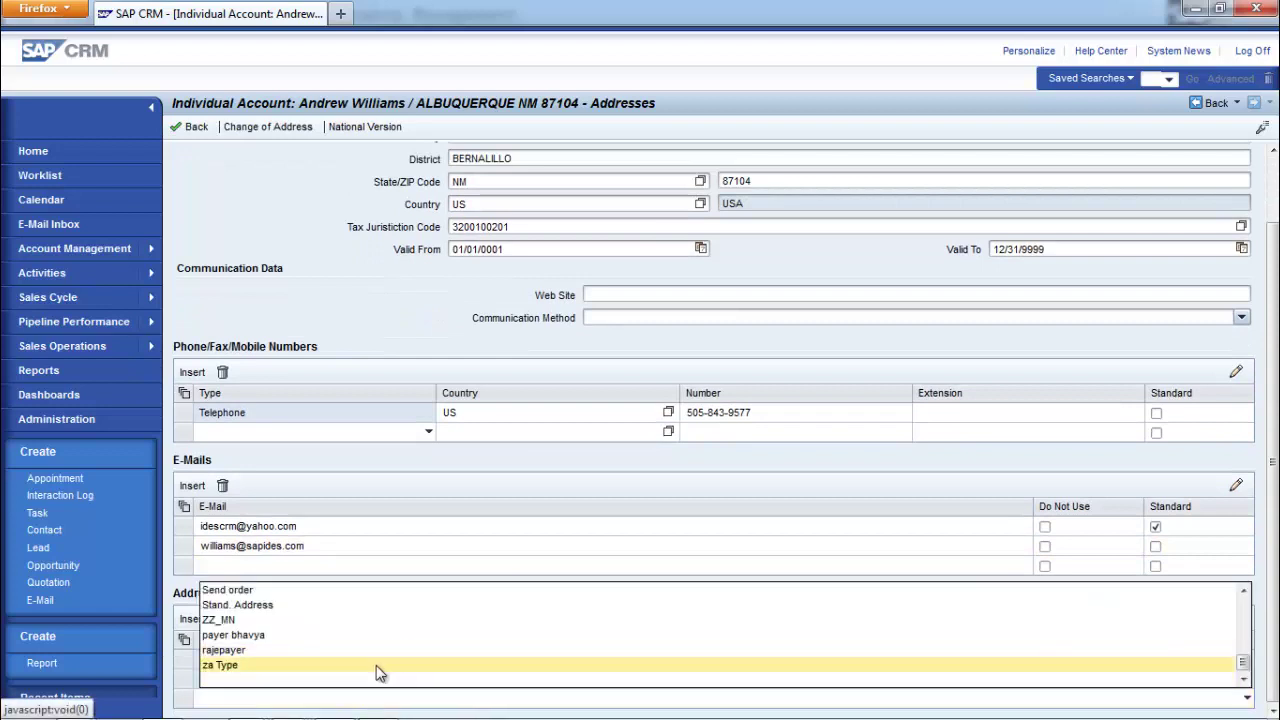
click(259, 666)
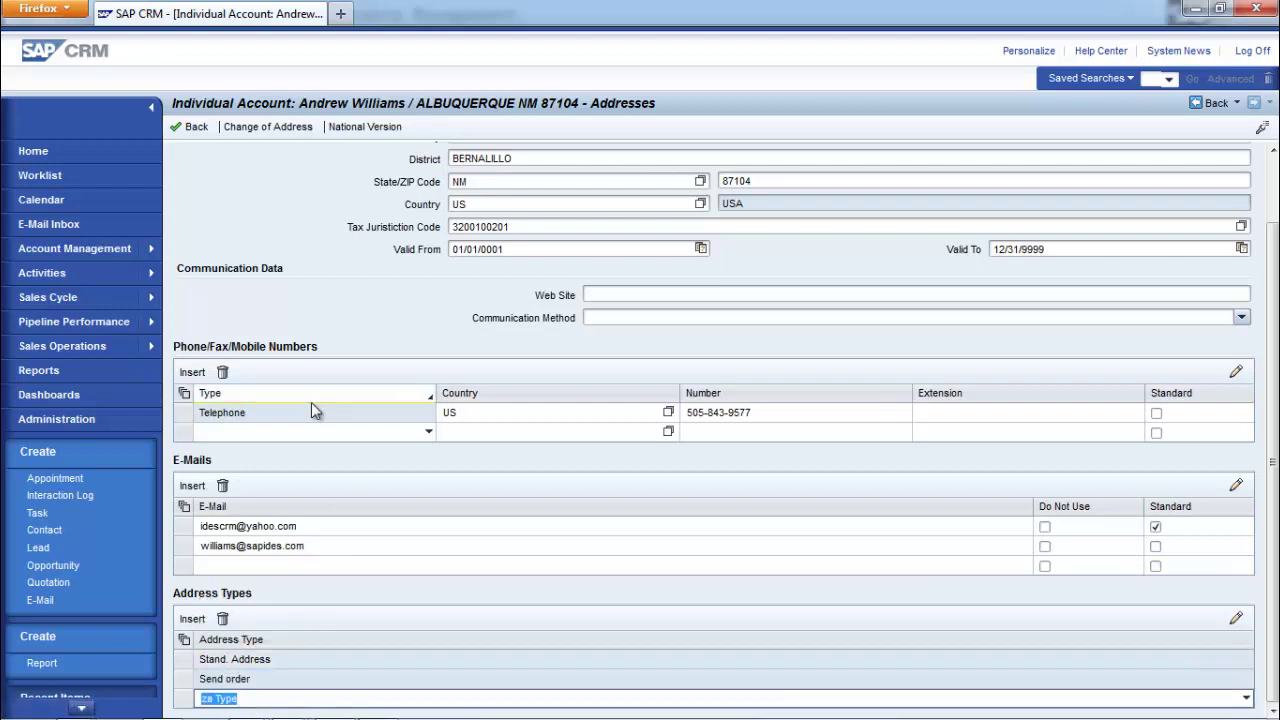
click(196, 128)
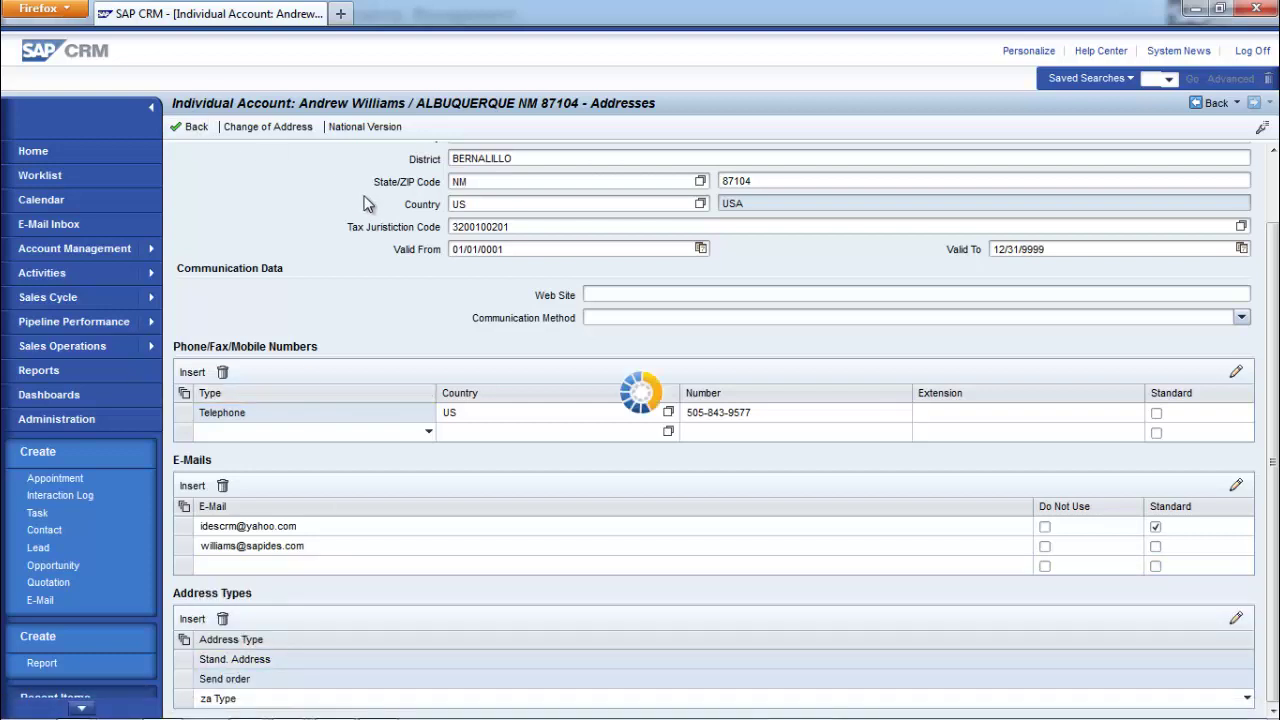
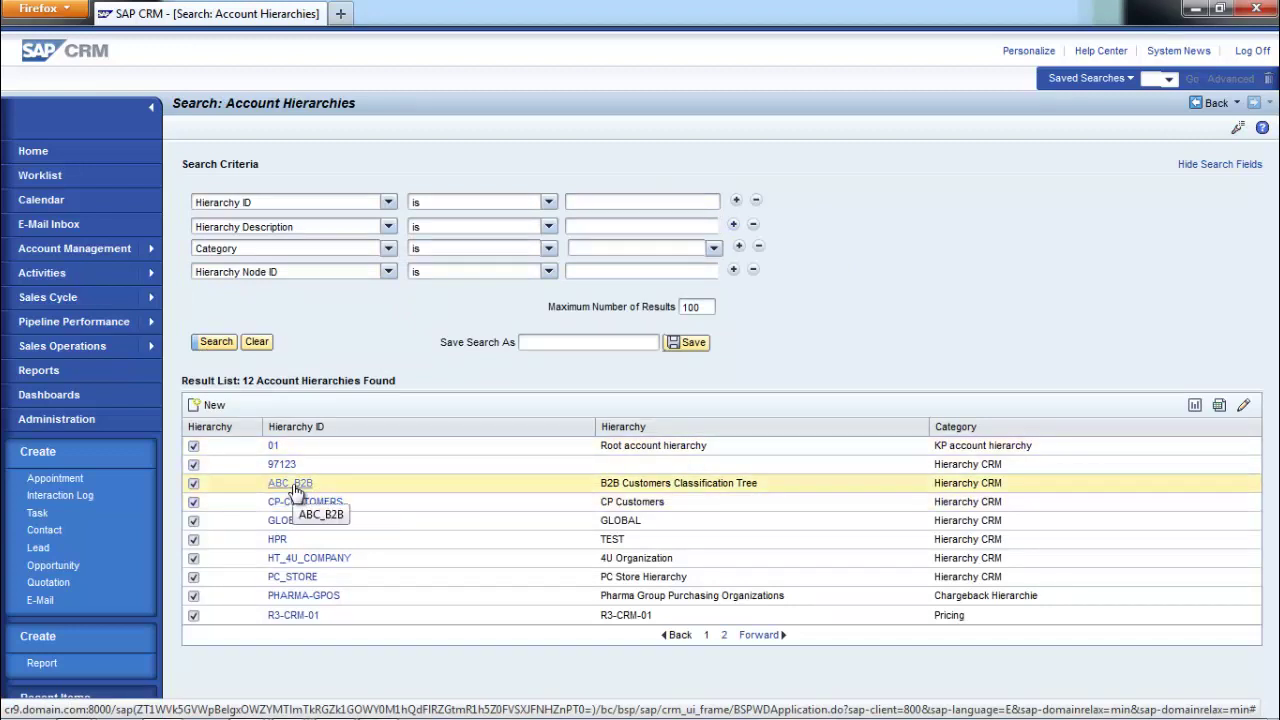
Open account hierarchy ABC_B2B, expand A CUSTOMERS, and examine the accounts assigned to its nodes, ending on HIGH TECH.
click(295, 488)
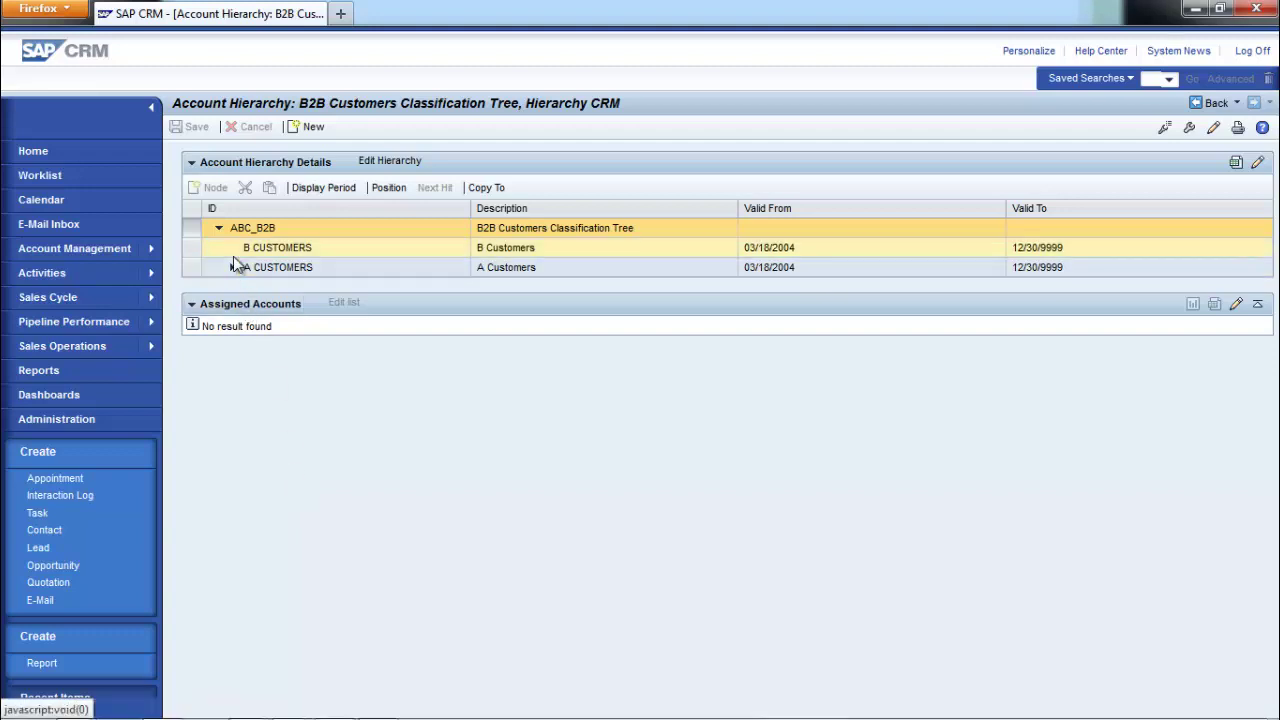
click(233, 271)
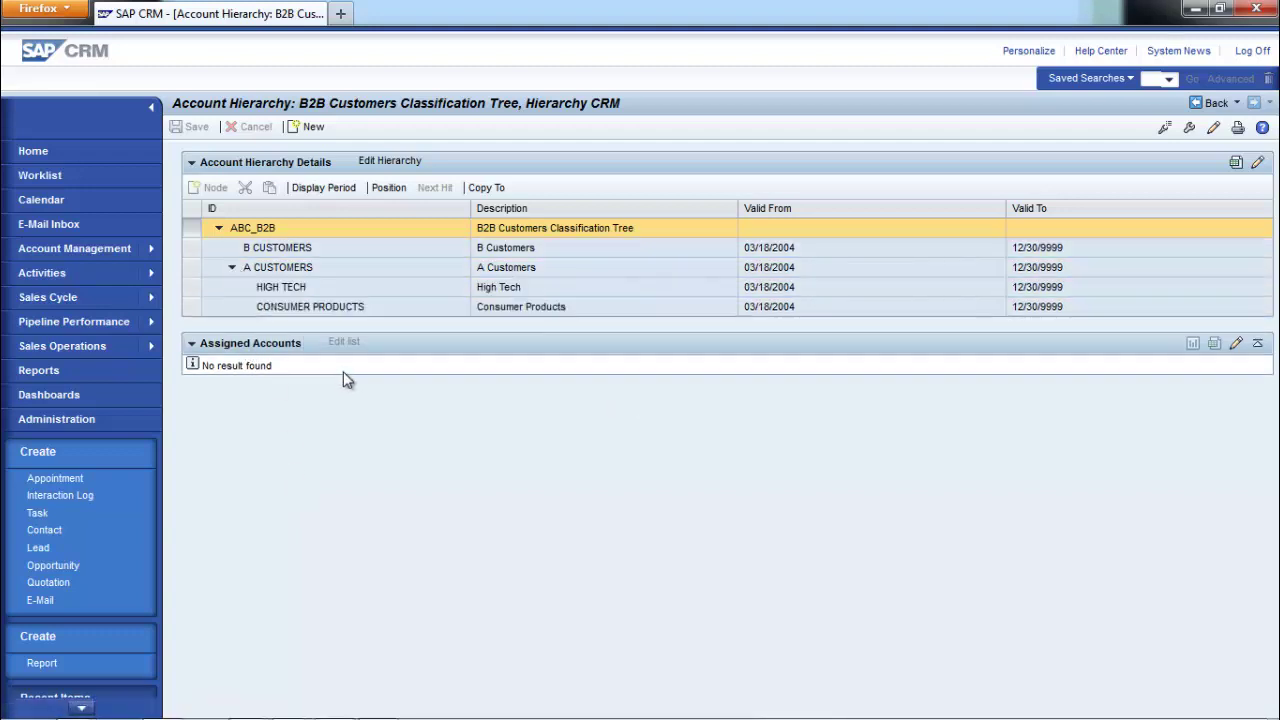
drag(247, 230, 220, 250)
click(195, 250)
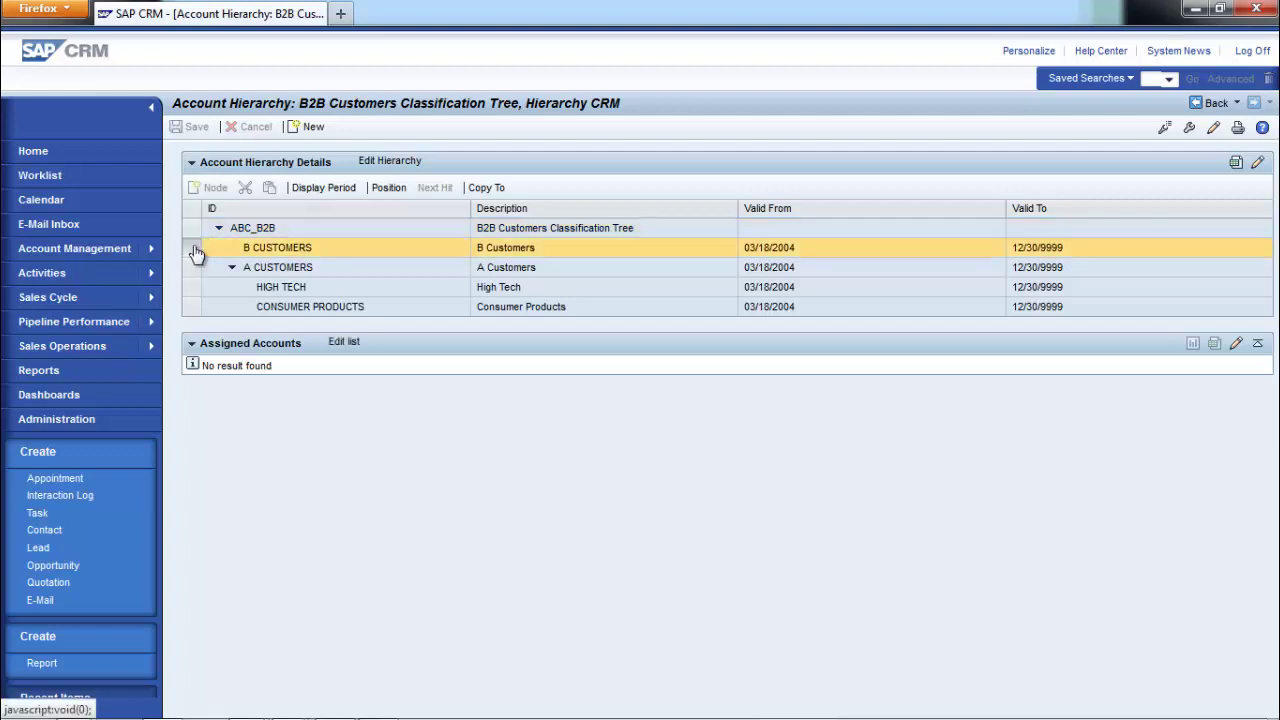
click(192, 287)
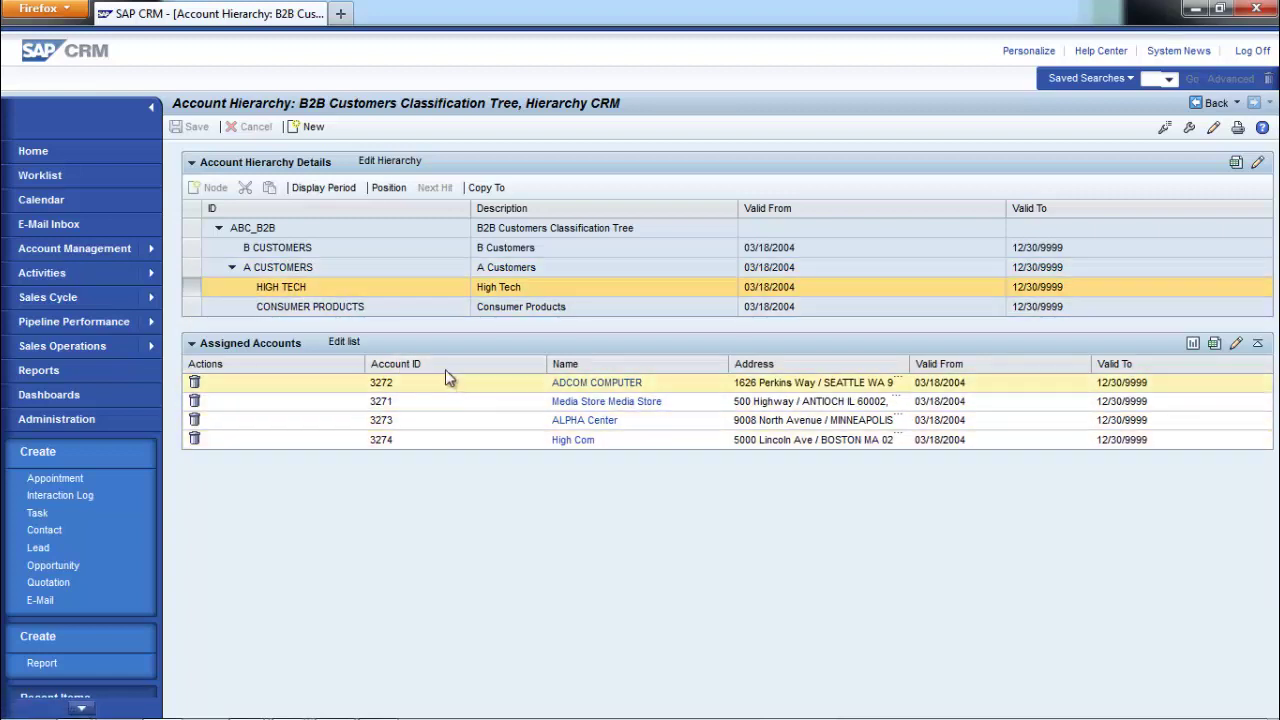
click(193, 313)
click(190, 289)
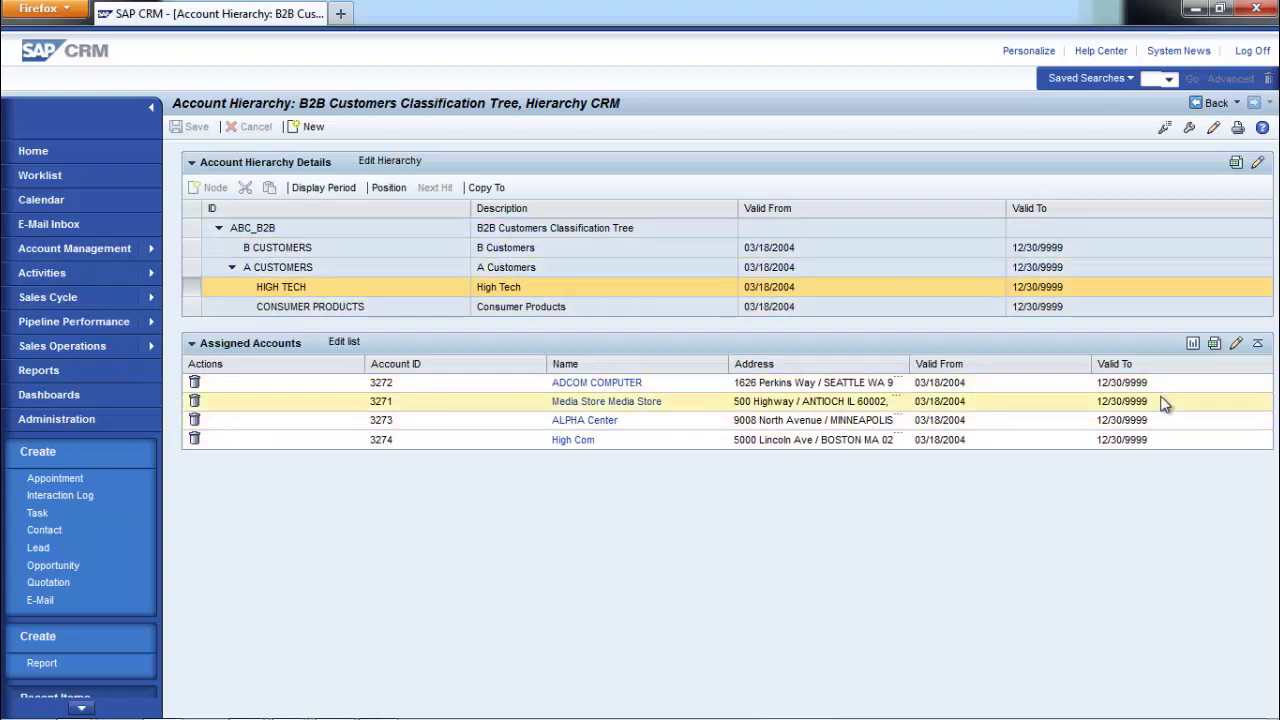
Assign the account "Reference for B2C Customer" to the HIGH TECH node, valid from 01/05/2013, and save the hierarchy.
click(344, 346)
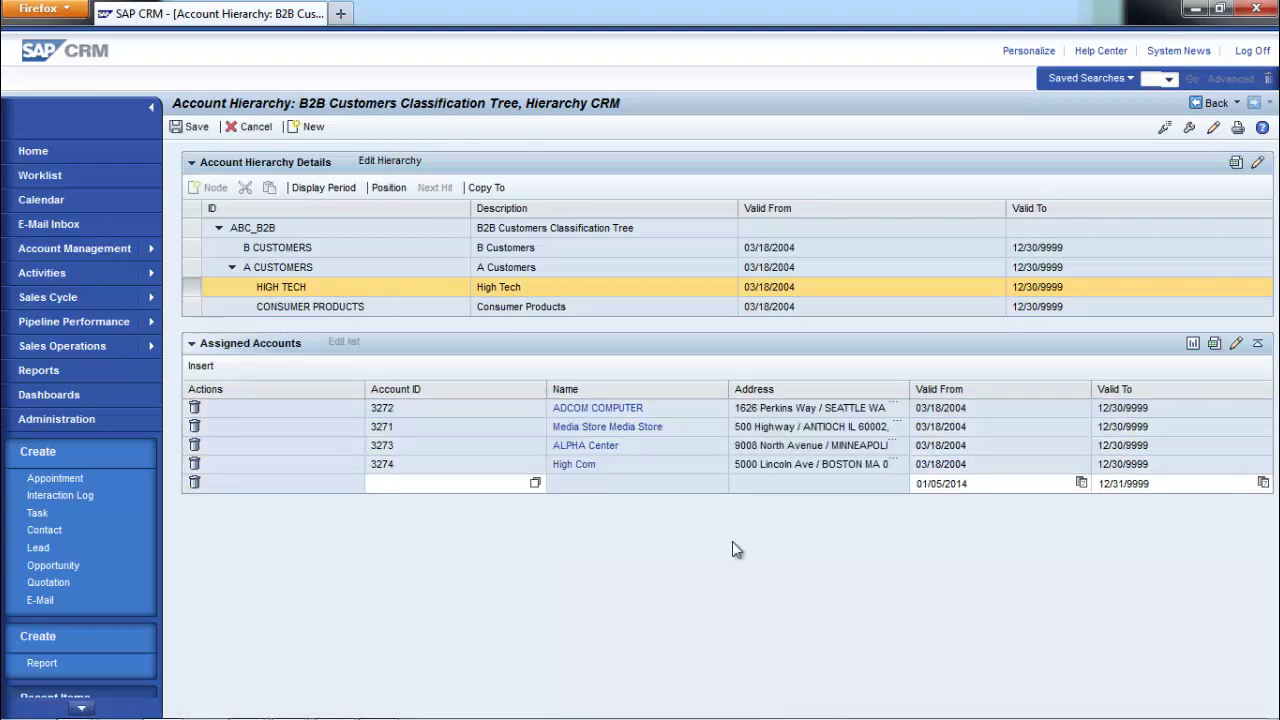
click(458, 478)
click(997, 488)
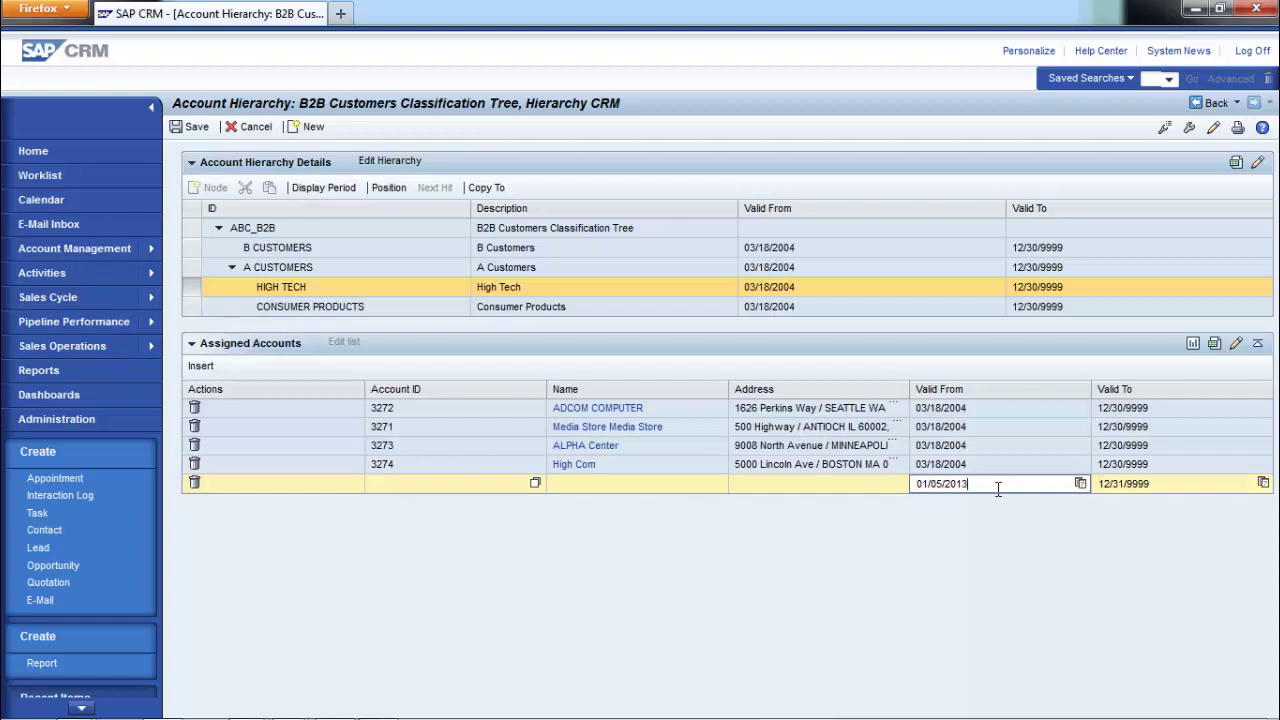
click(531, 482)
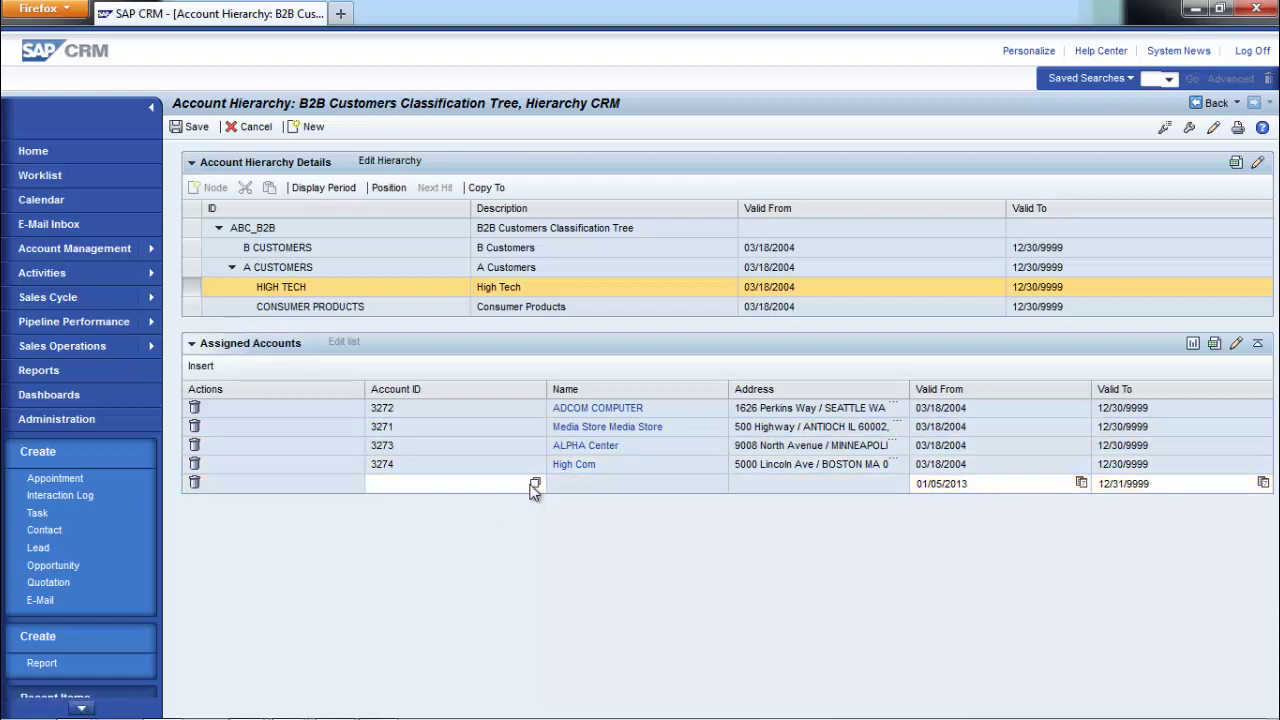
click(535, 485)
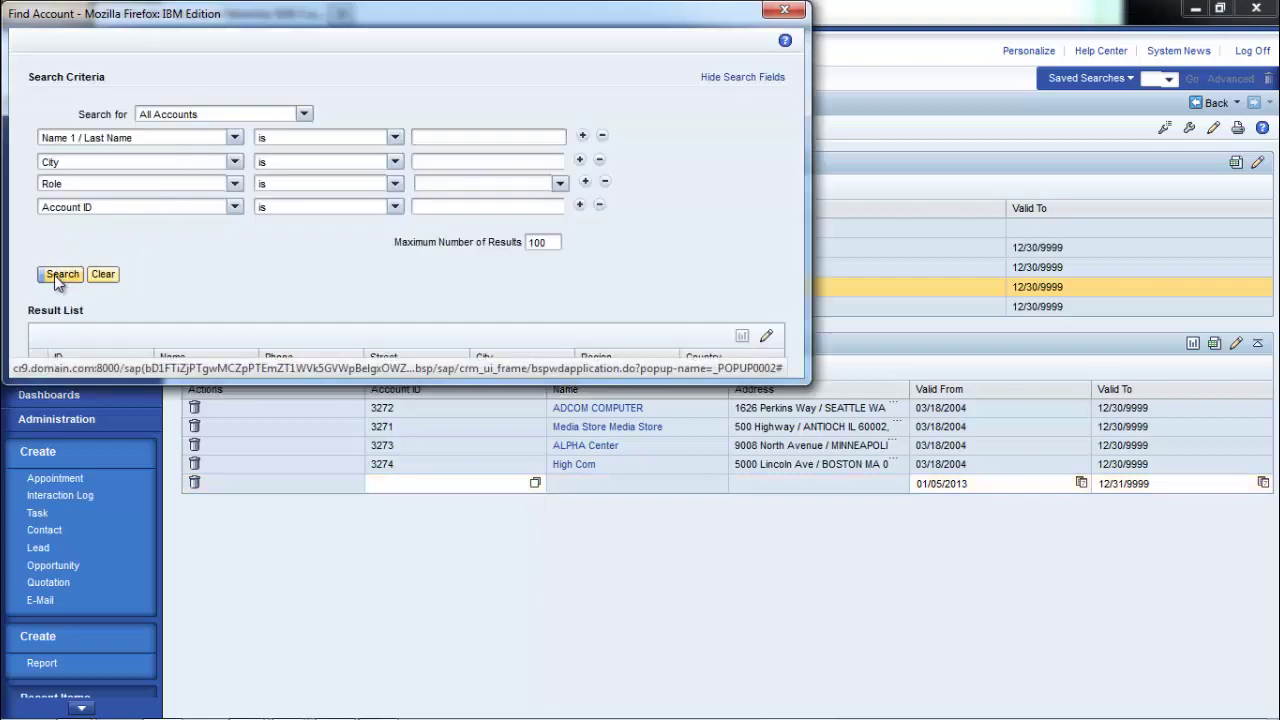
click(60, 275)
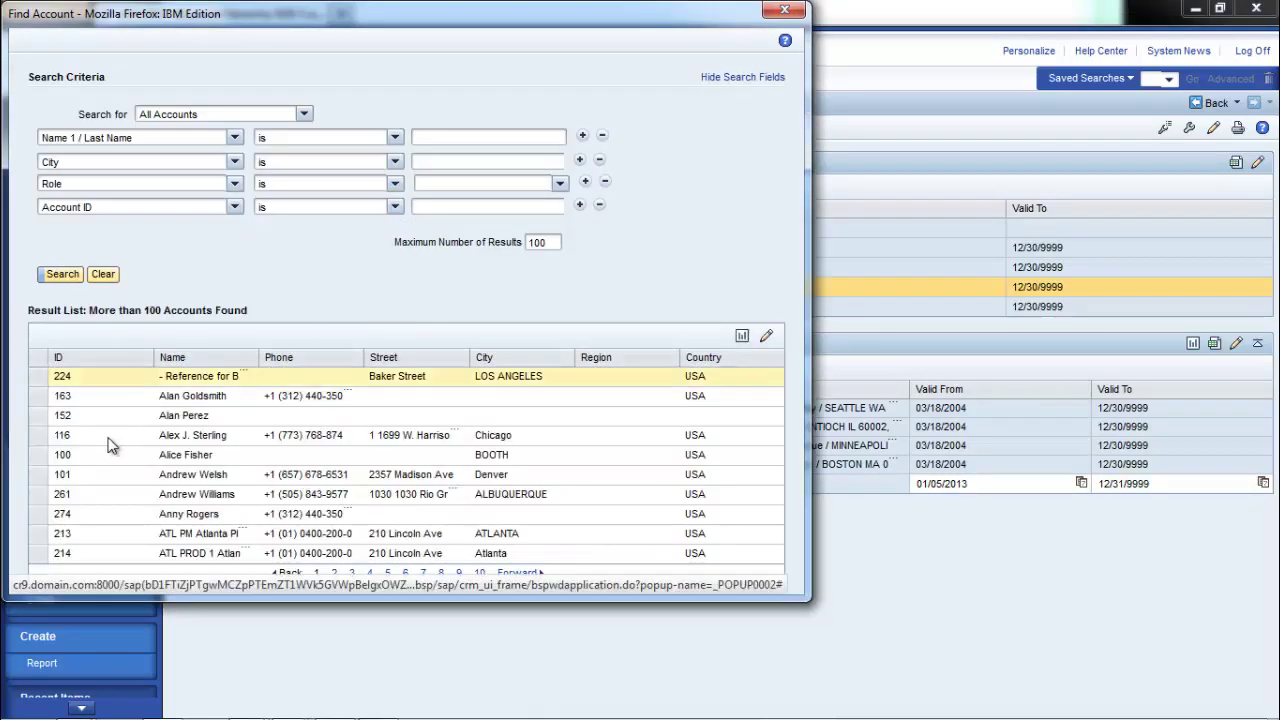
click(268, 492)
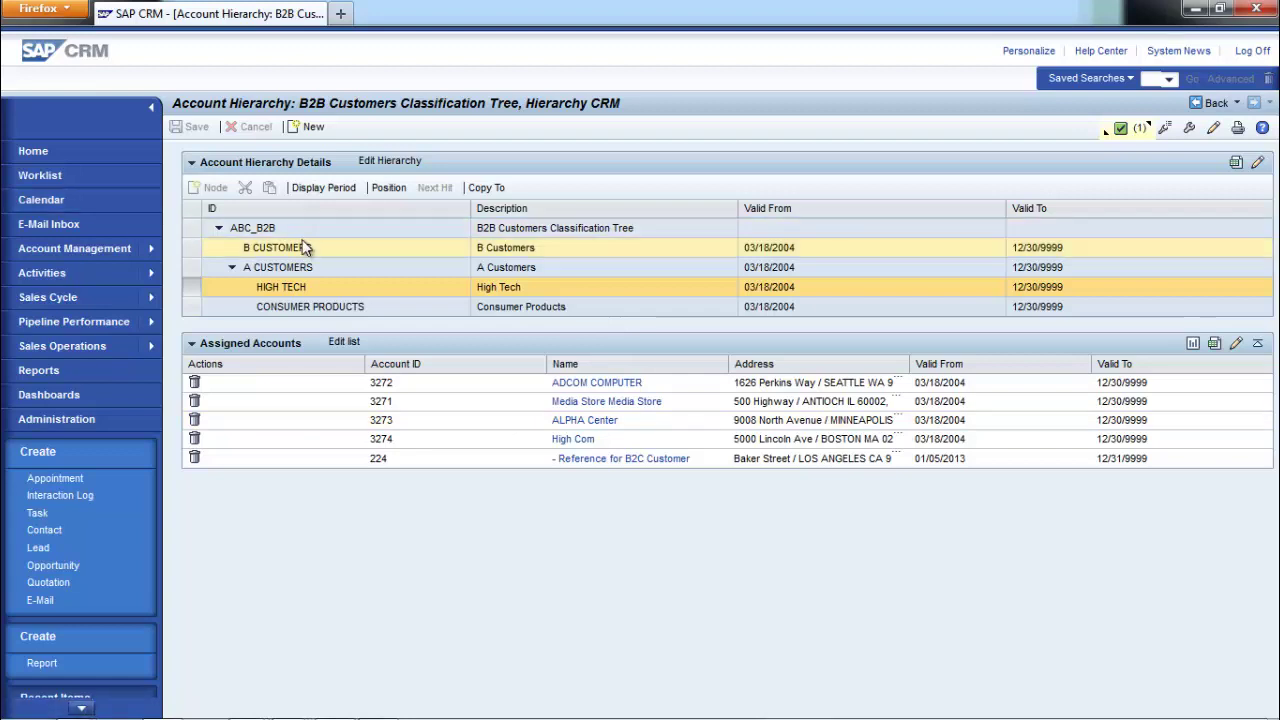
Switch to the SAP customizing guide and open Define Hierarchy Category under CRM master data, Business Partner, Account Hierarchy.
click(328, 706)
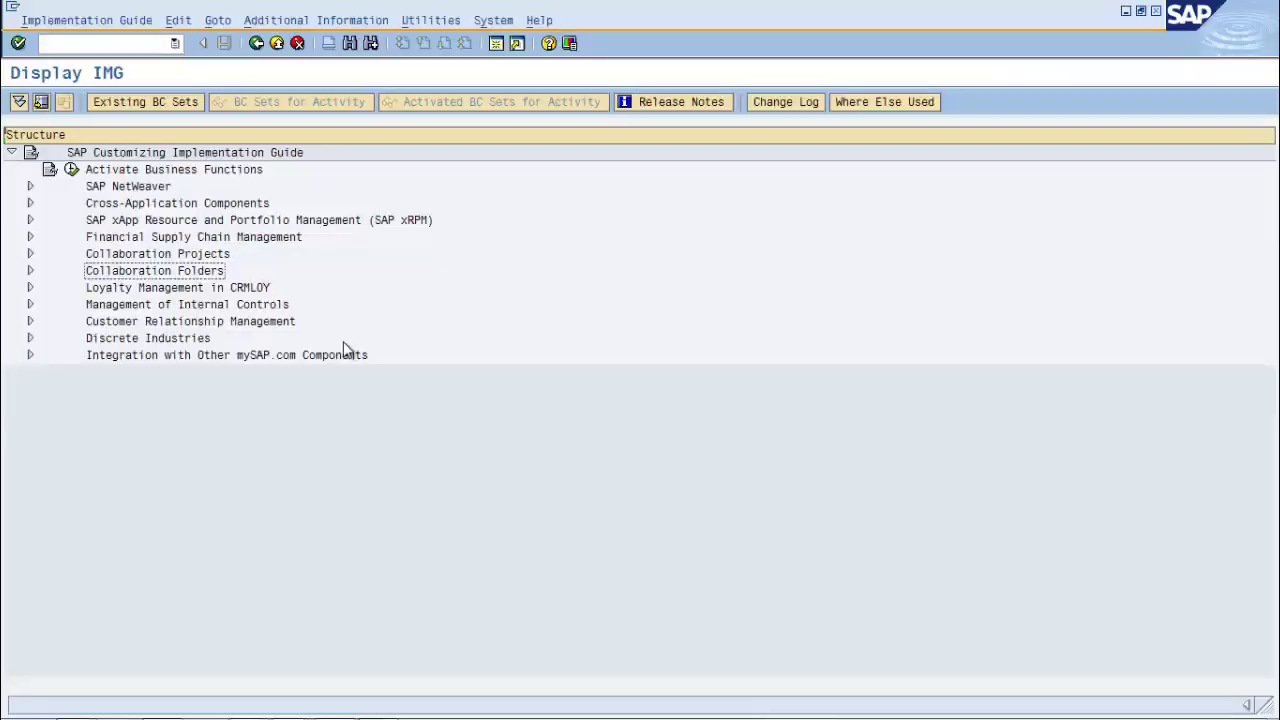
click(30, 322)
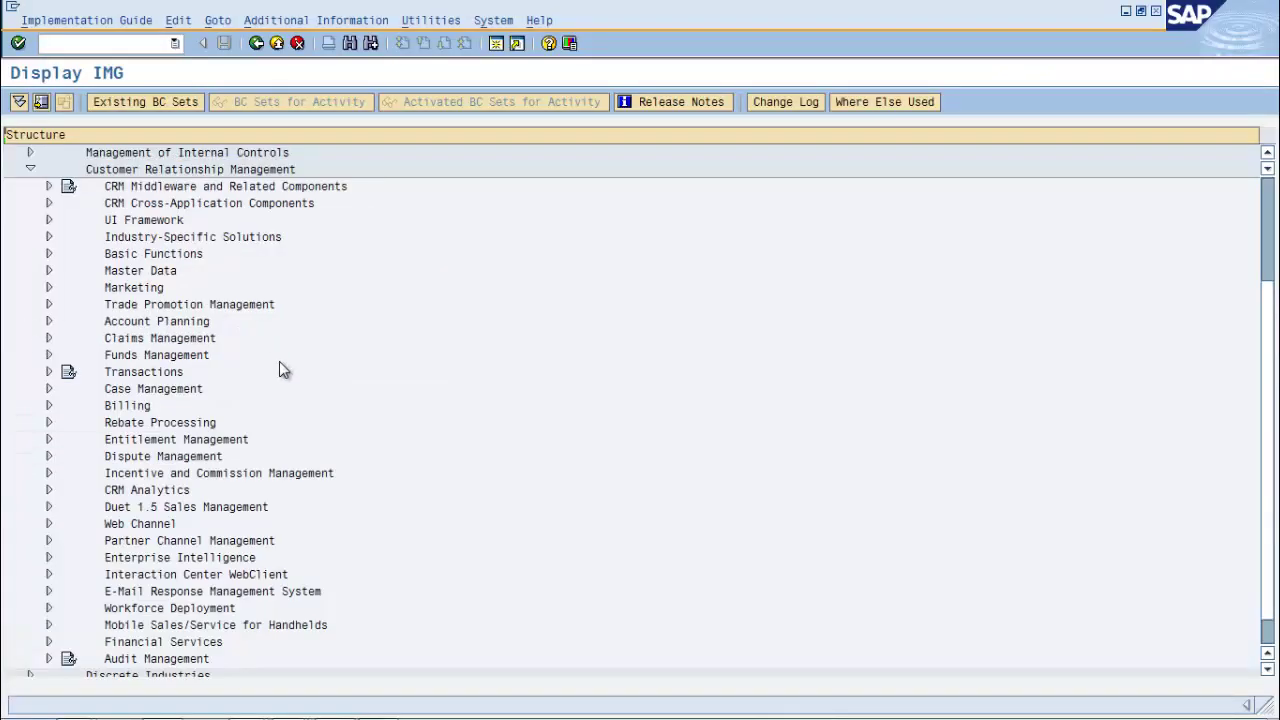
click(48, 270)
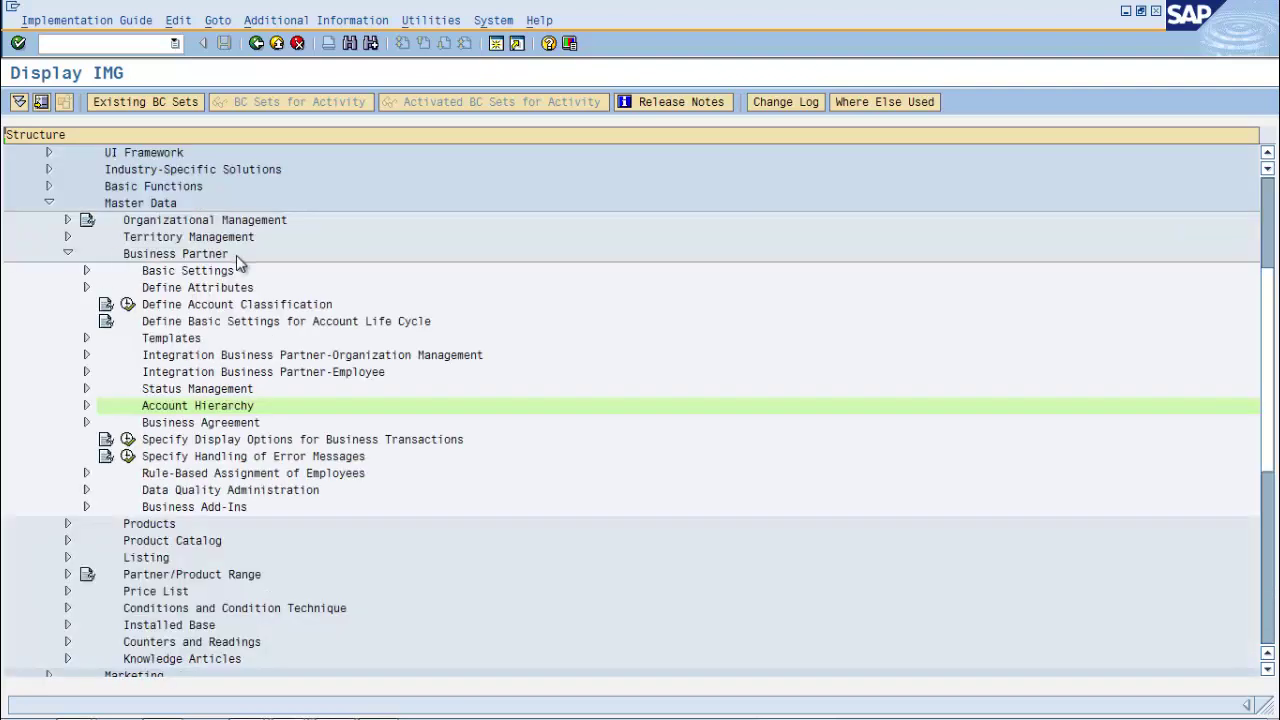
click(86, 406)
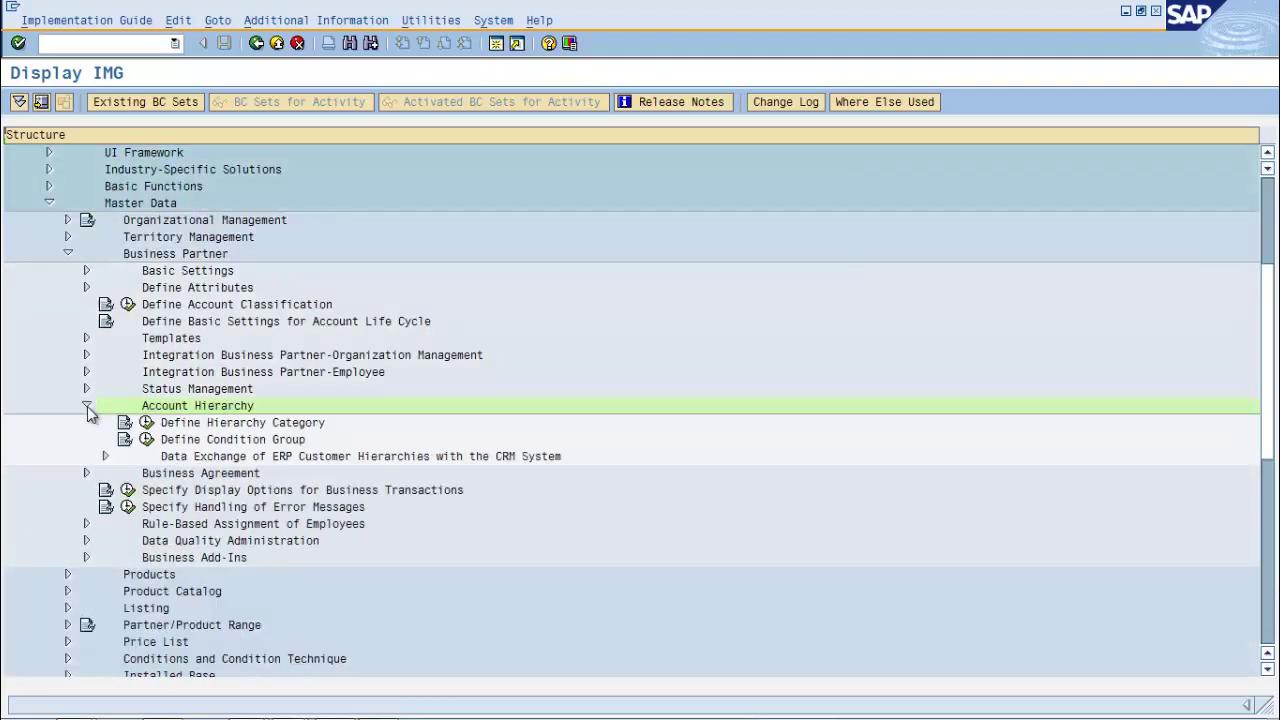
click(146, 424)
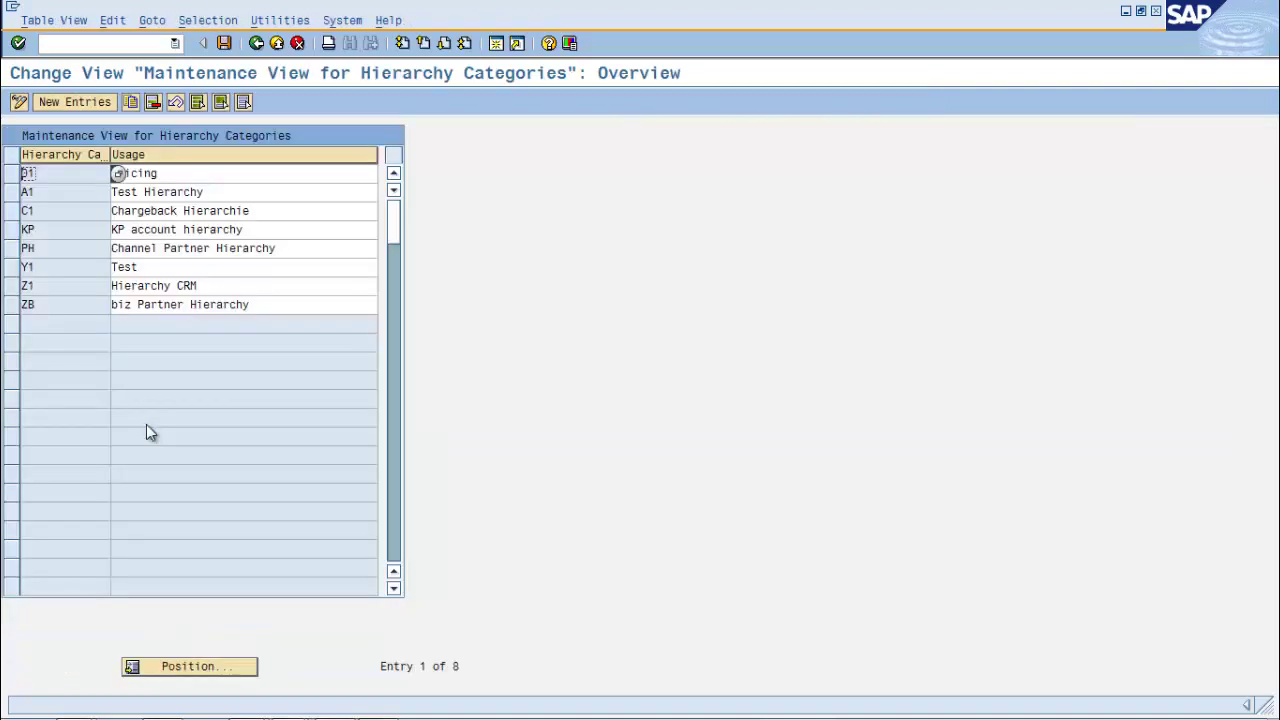
Create hierarchy category ZA with usage "Account hierarchy for test" and save it to the proposed customizing request.
click(75, 102)
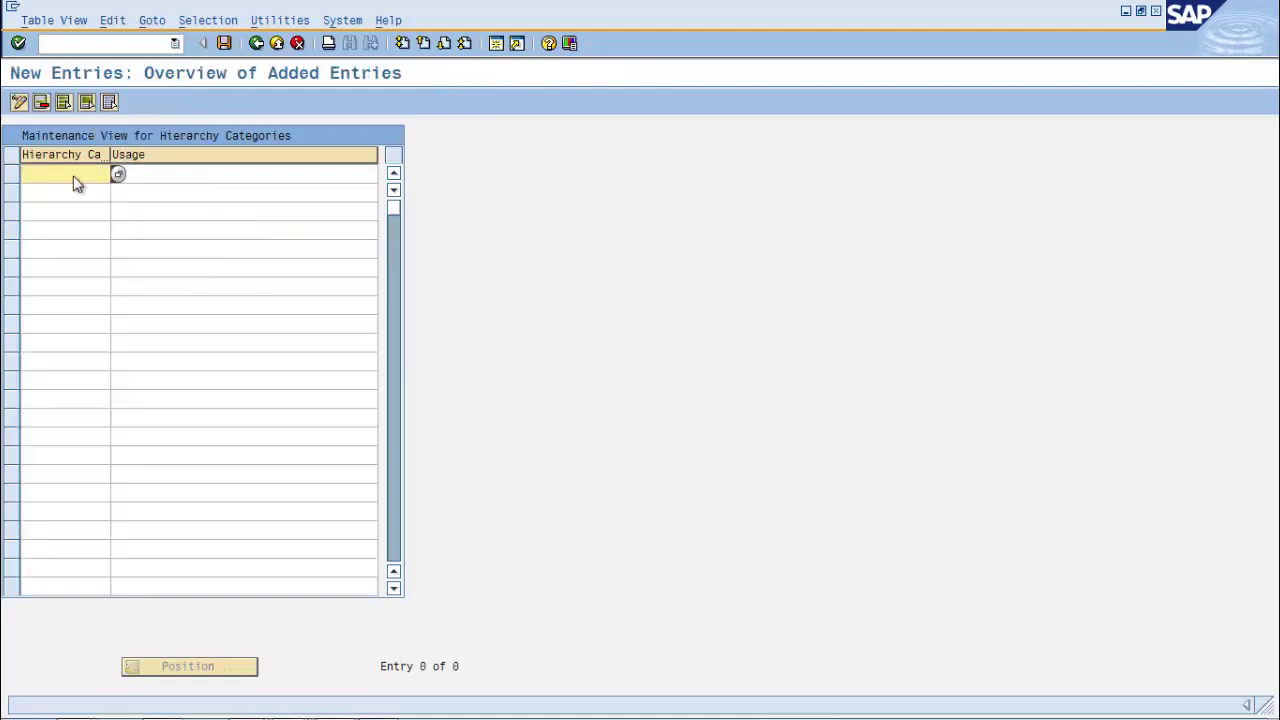
click(176, 172)
text(Acc)
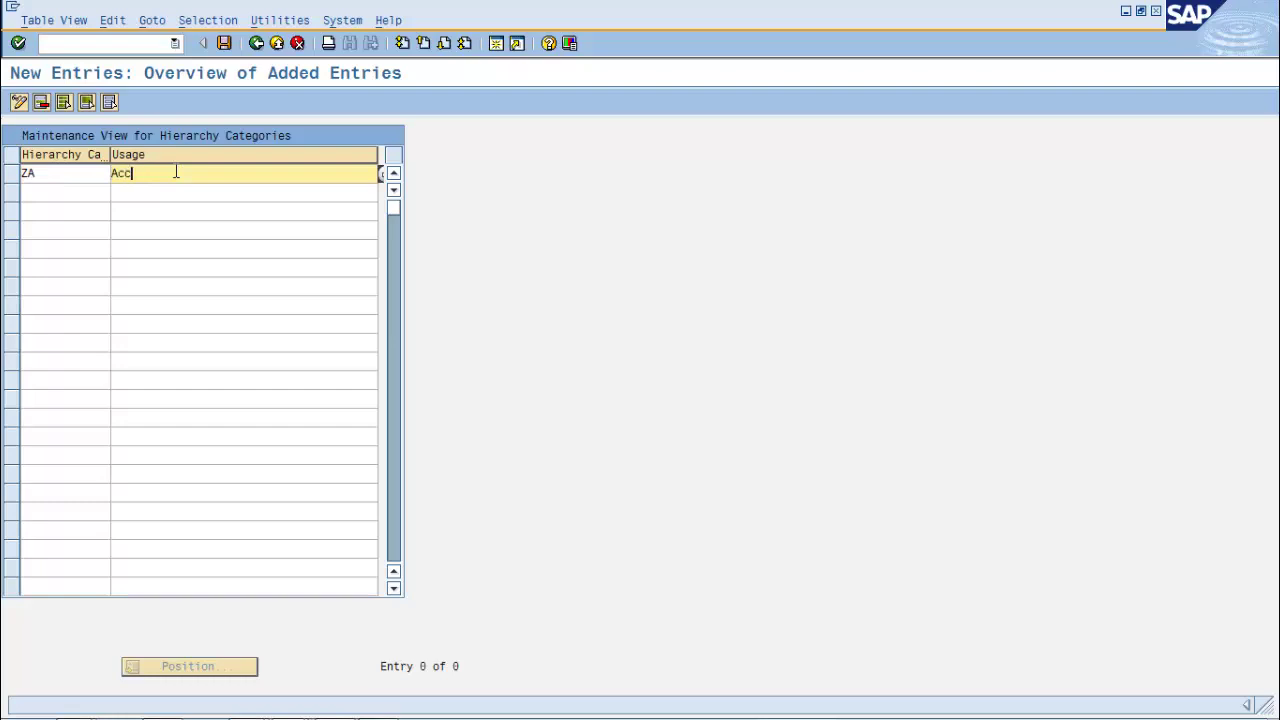
text(ount hierarchy for test)
click(224, 44)
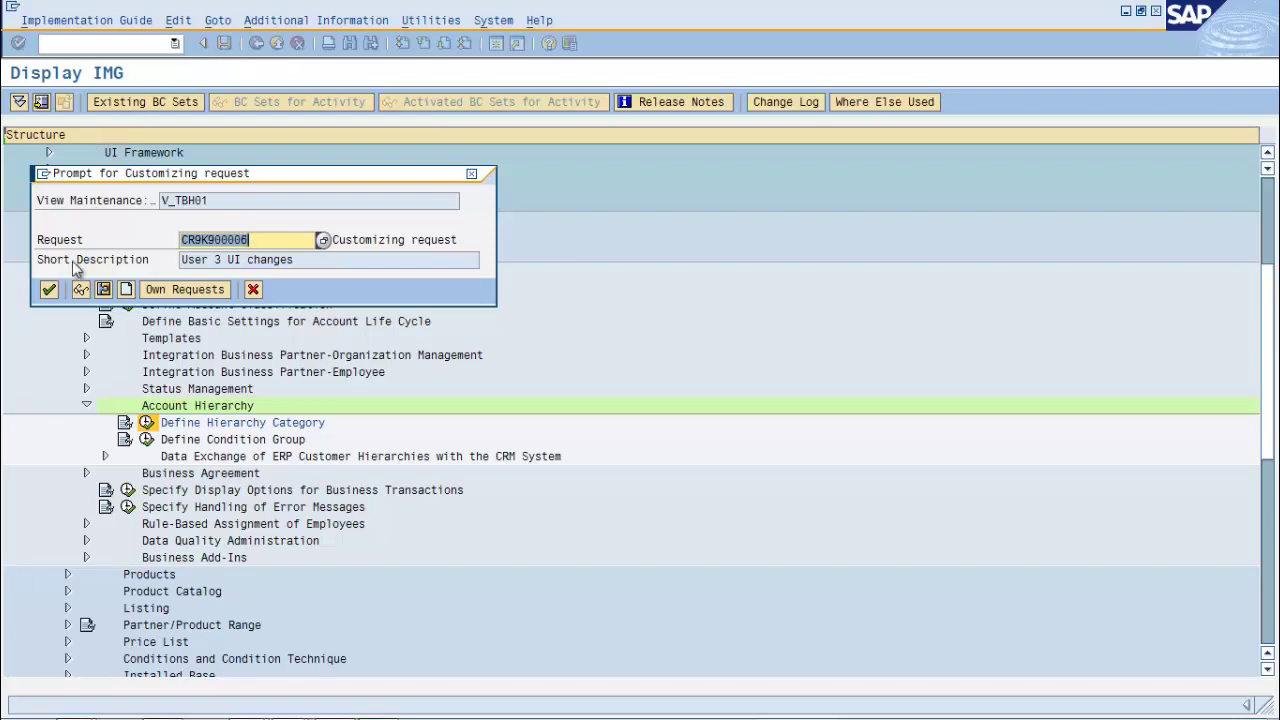
click(50, 289)
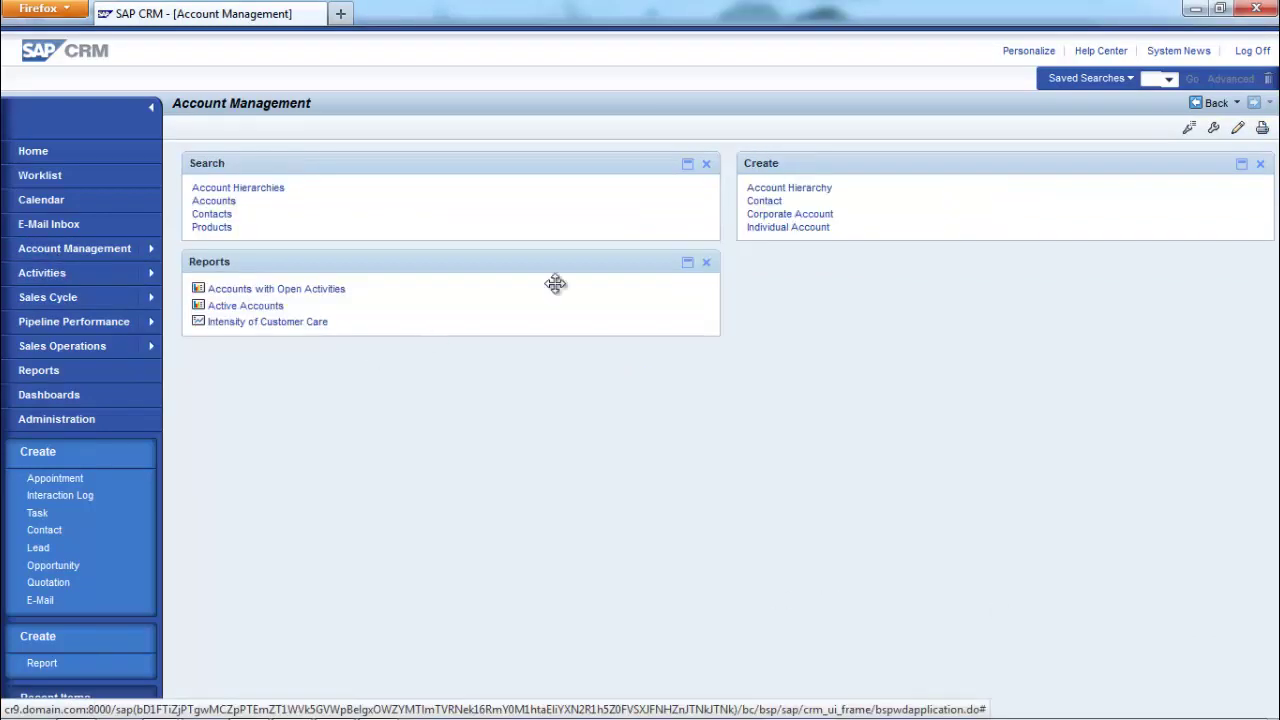
In SAP CRM, create an account hierarchy of category "Account hierarchy for test" with ID 10 and description "root hierarchy".
click(793, 190)
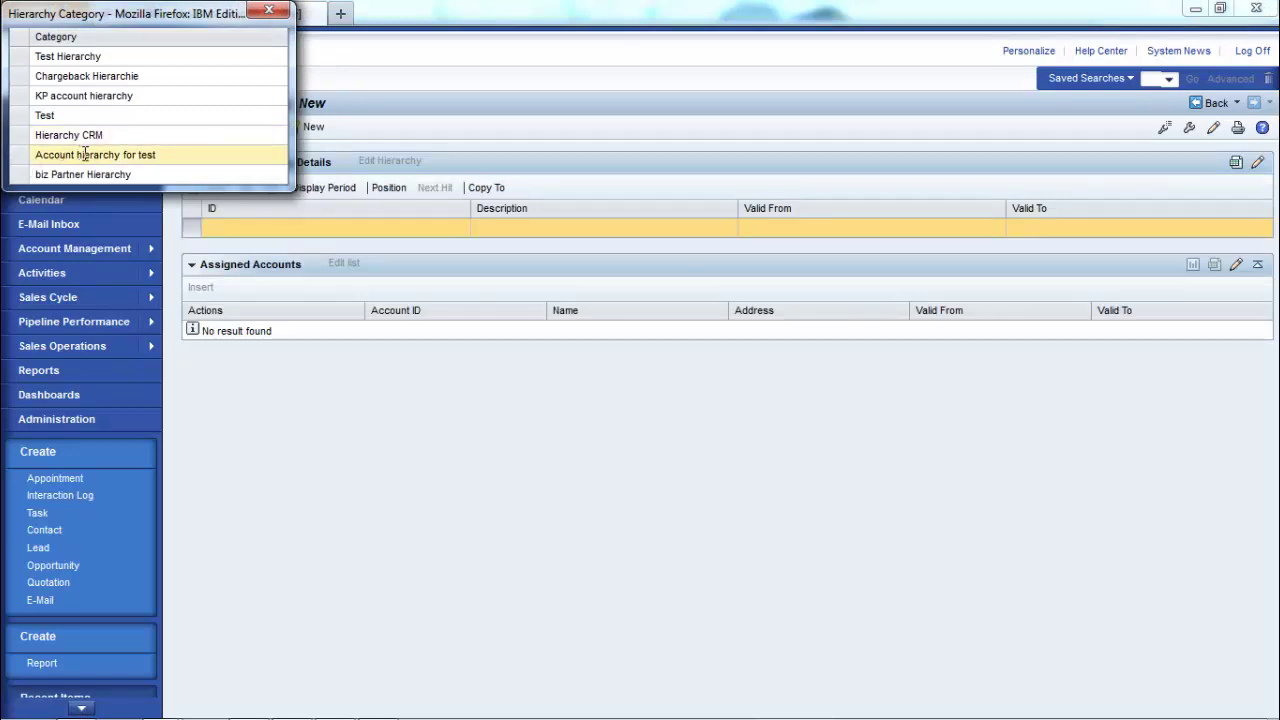
click(18, 174)
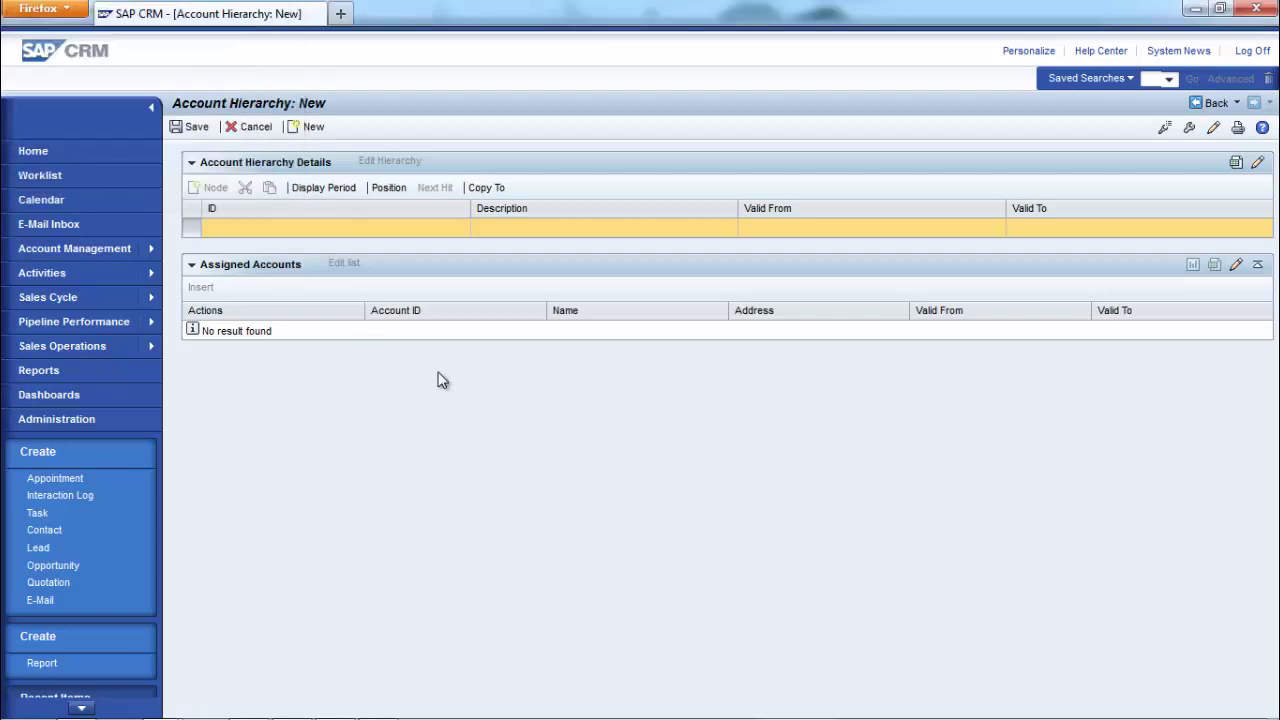
click(319, 225)
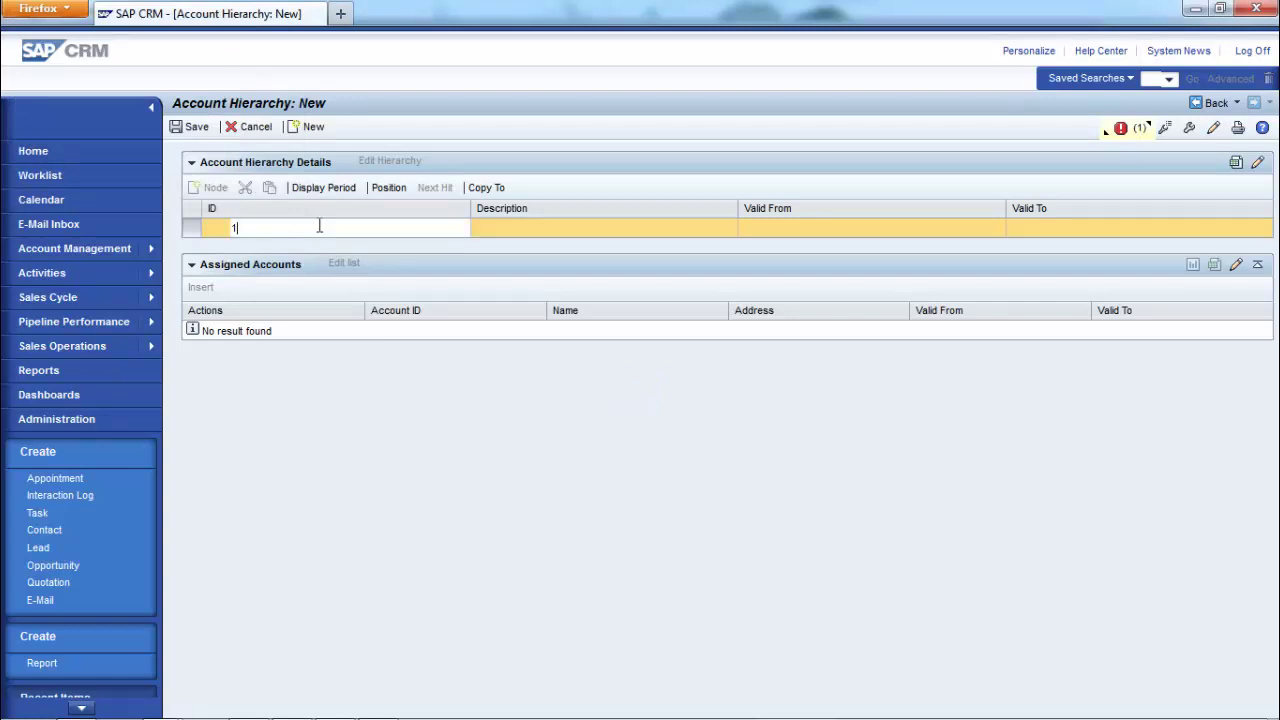
key(Tab)
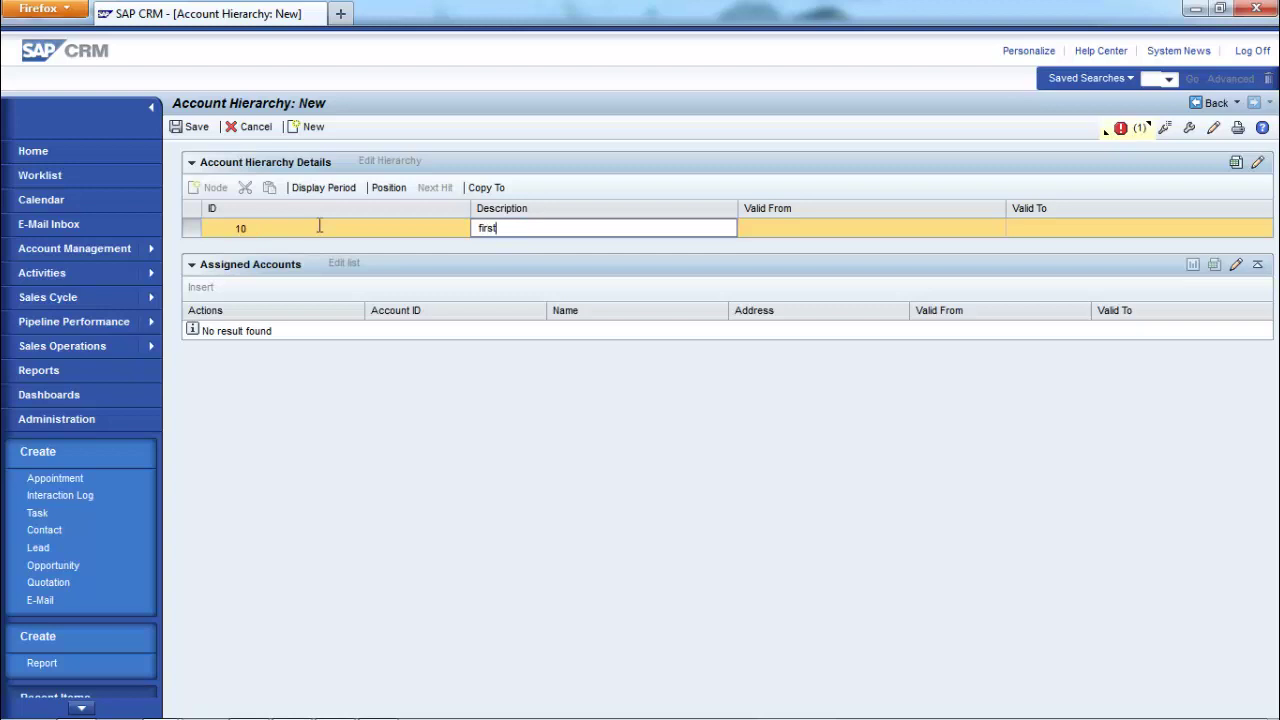
text(first)
key(ctrl+a)
text(f)
text(chy)
key(Return)
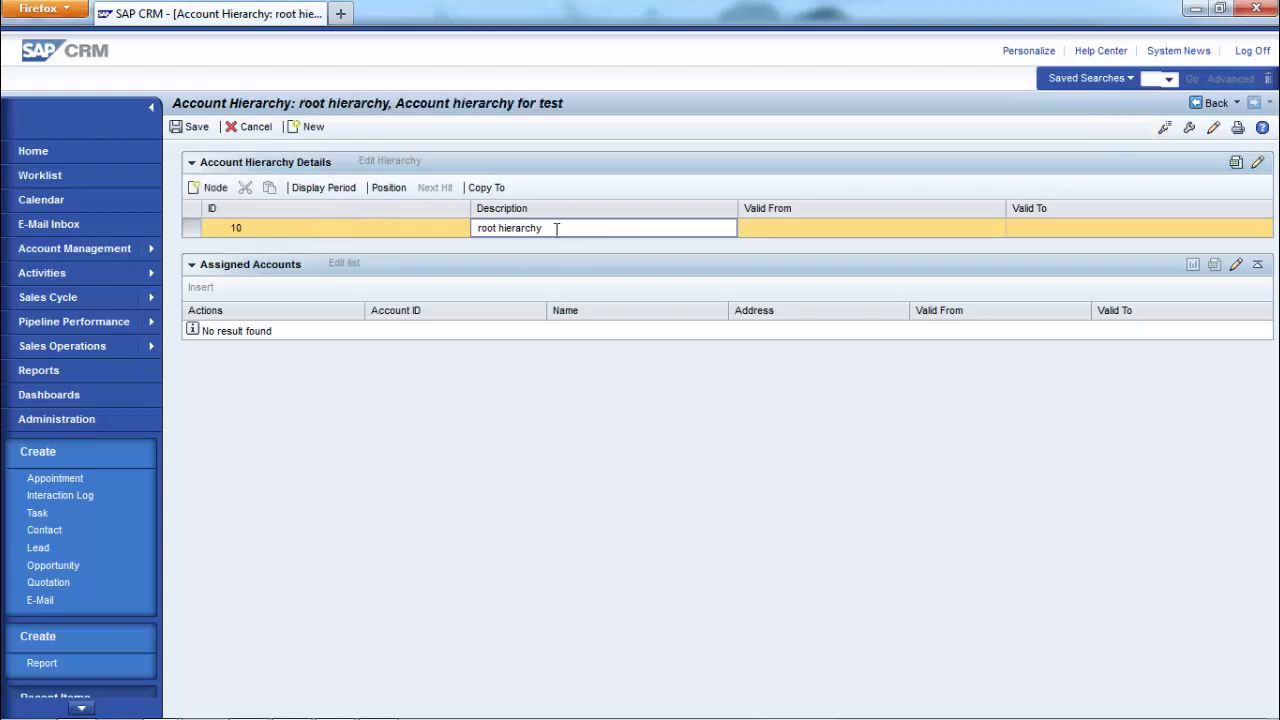
Add a node beneath the root hierarchy with ID 1010 and description "first node".
click(214, 190)
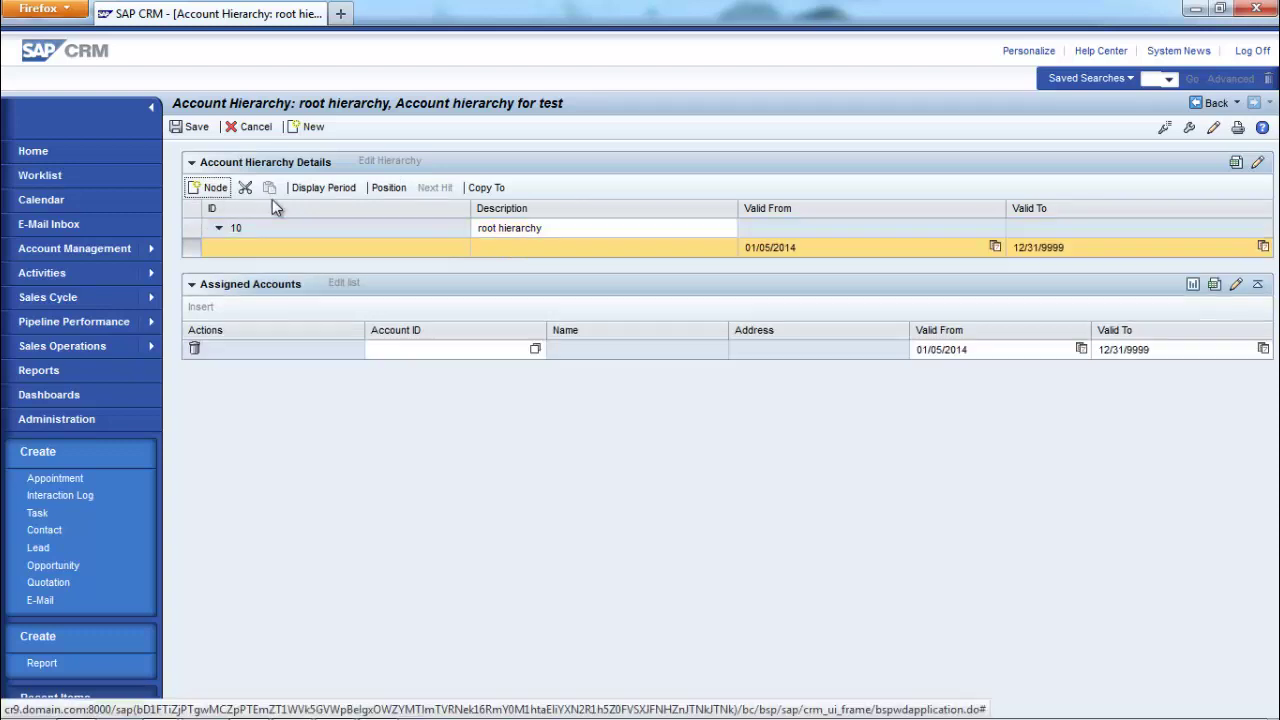
click(309, 249)
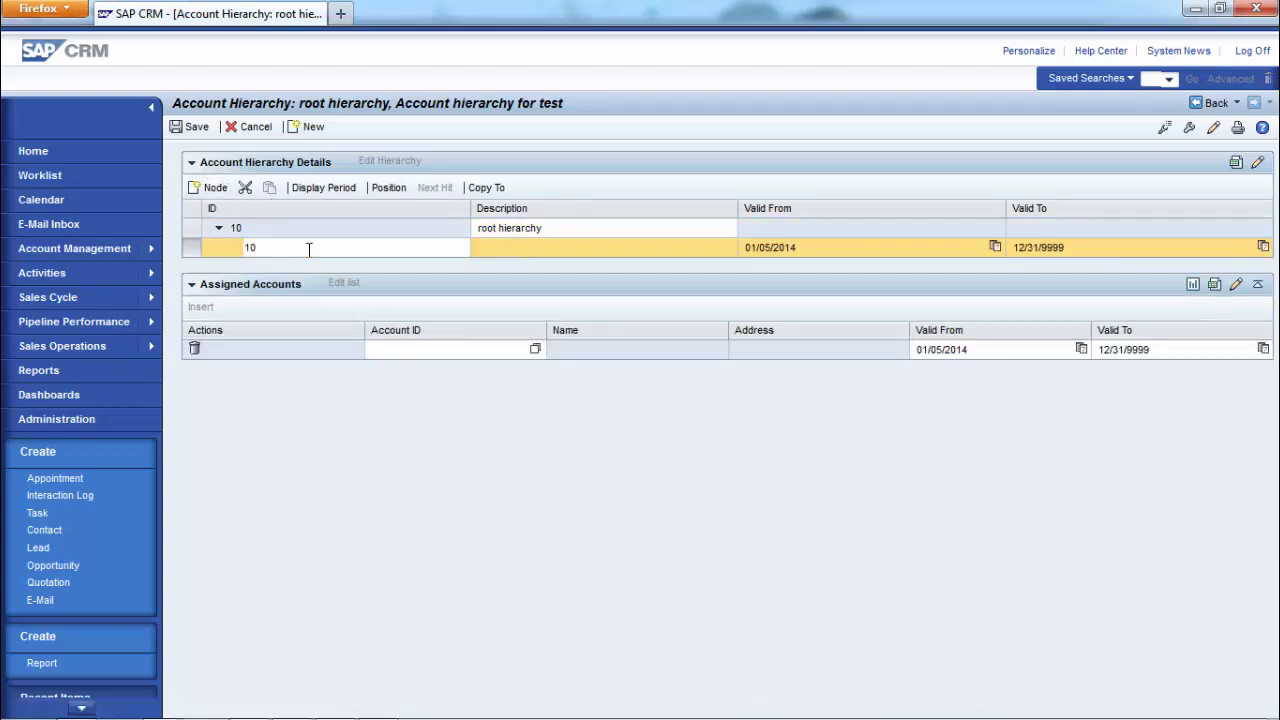
click(586, 250)
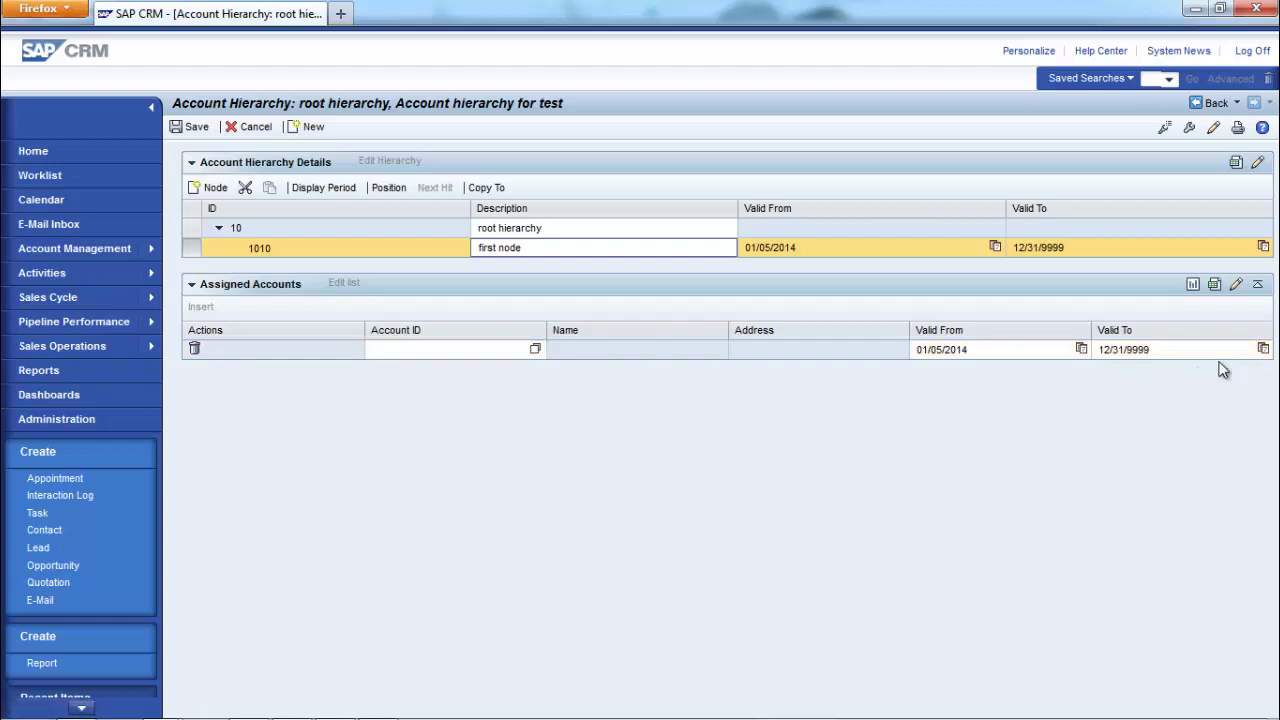
Assign the account "Reference for B2C Customer" to the first node with a valid-from date of 01/05/2010.
click(1003, 353)
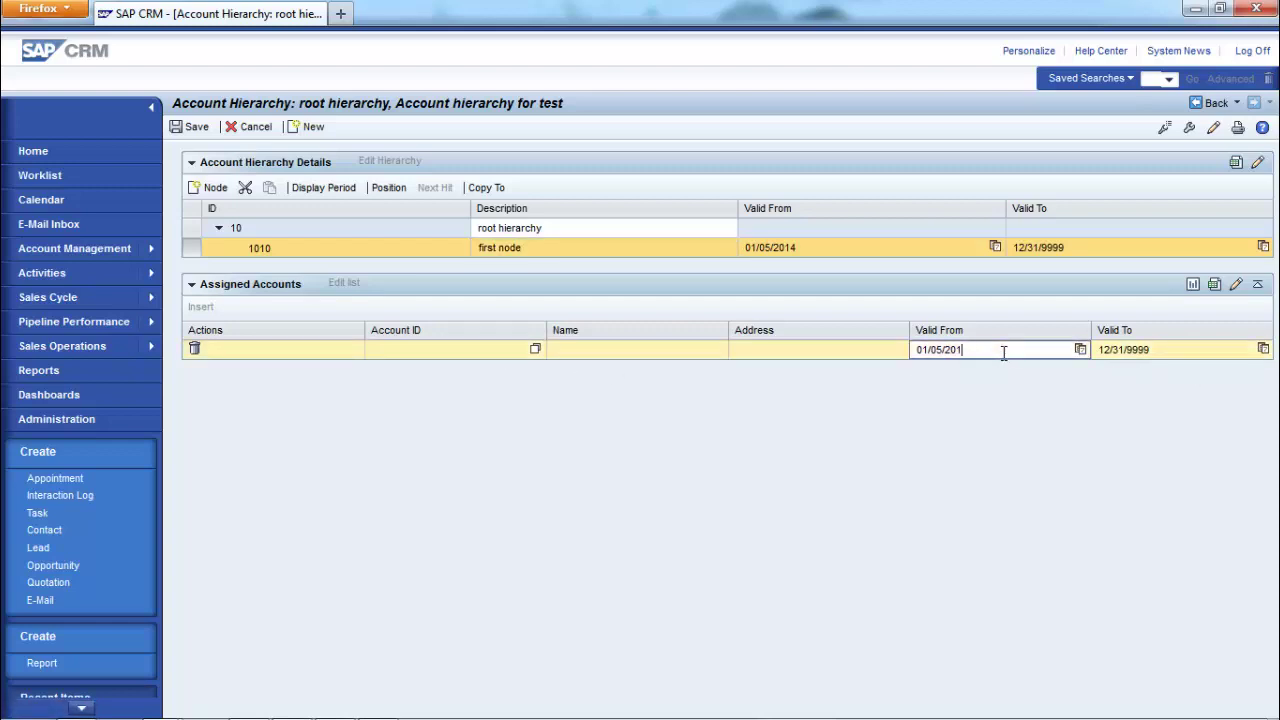
click(535, 350)
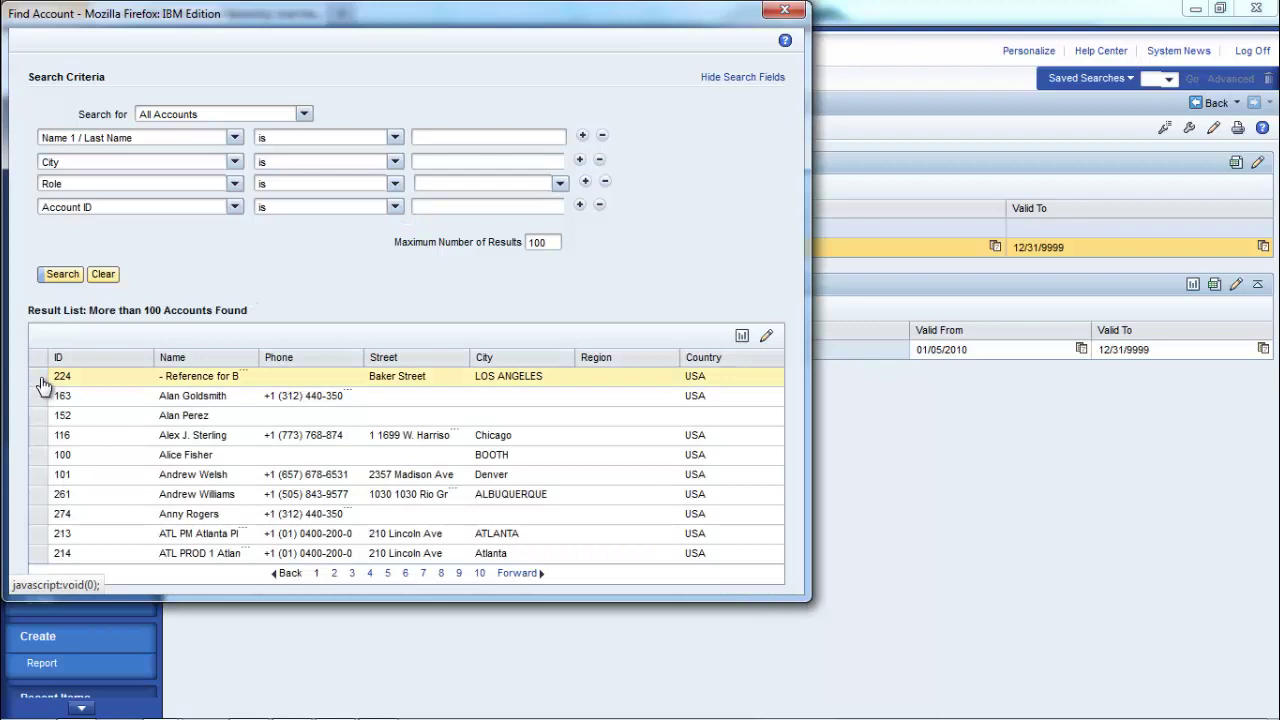
click(43, 386)
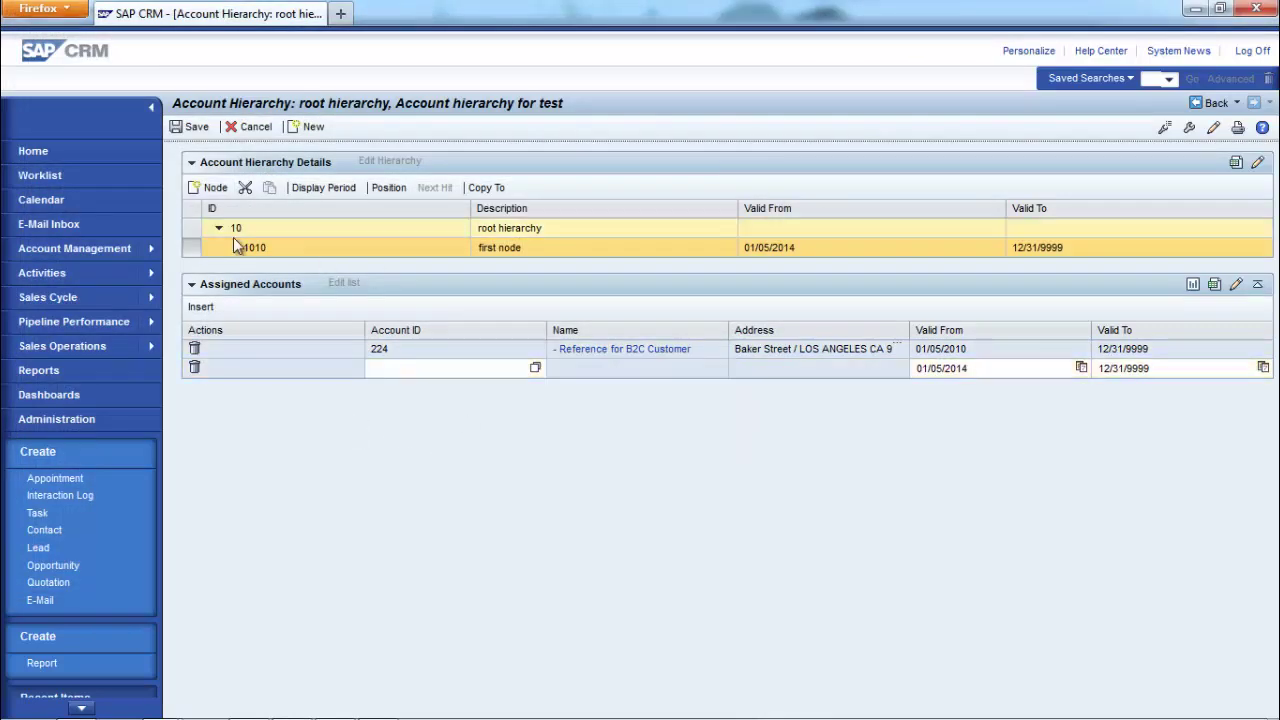
Add a node beneath the first node with ID 101010, description "second node" and valid-from date 01/05/2010.
click(207, 188)
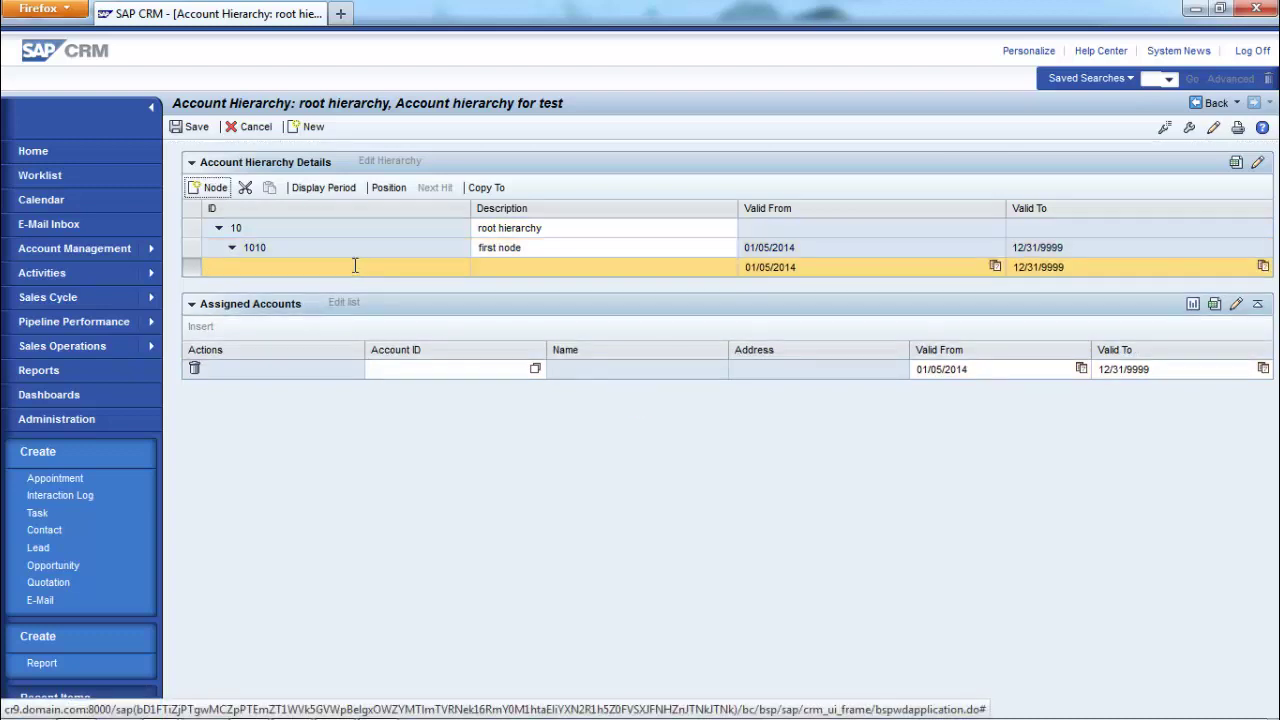
click(355, 265)
text(101010)
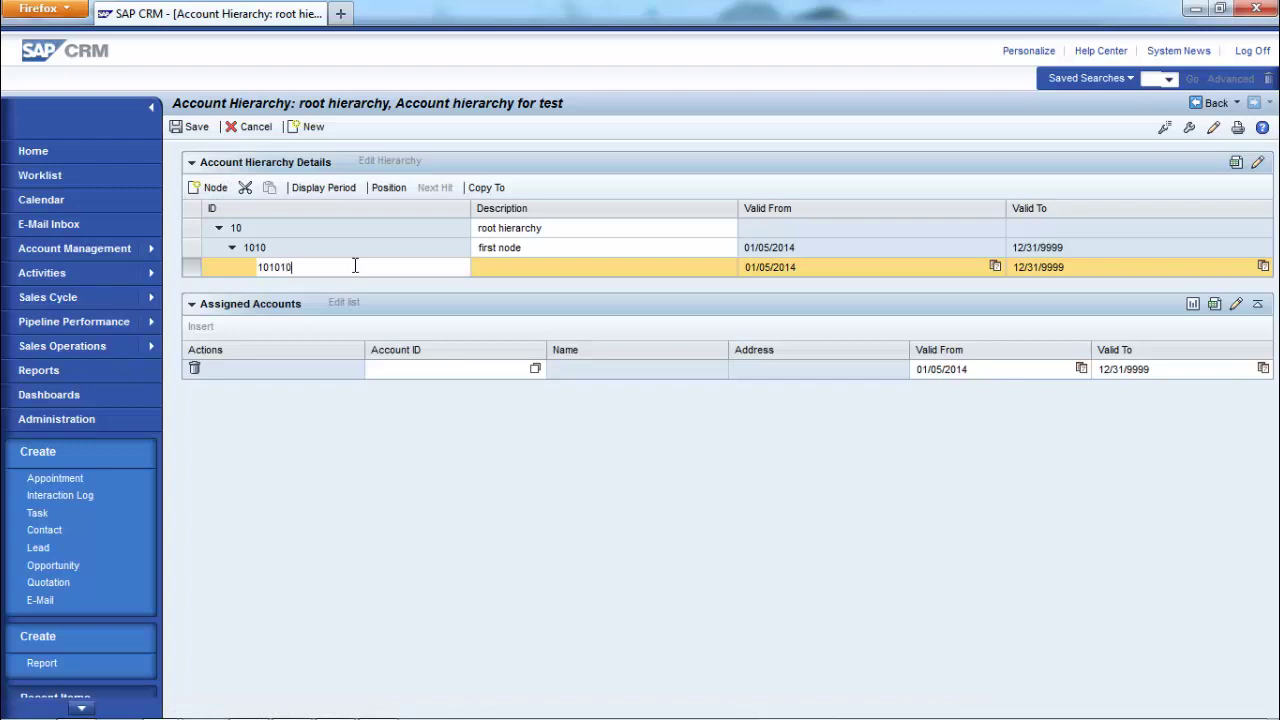
click(533, 267)
text(sec)
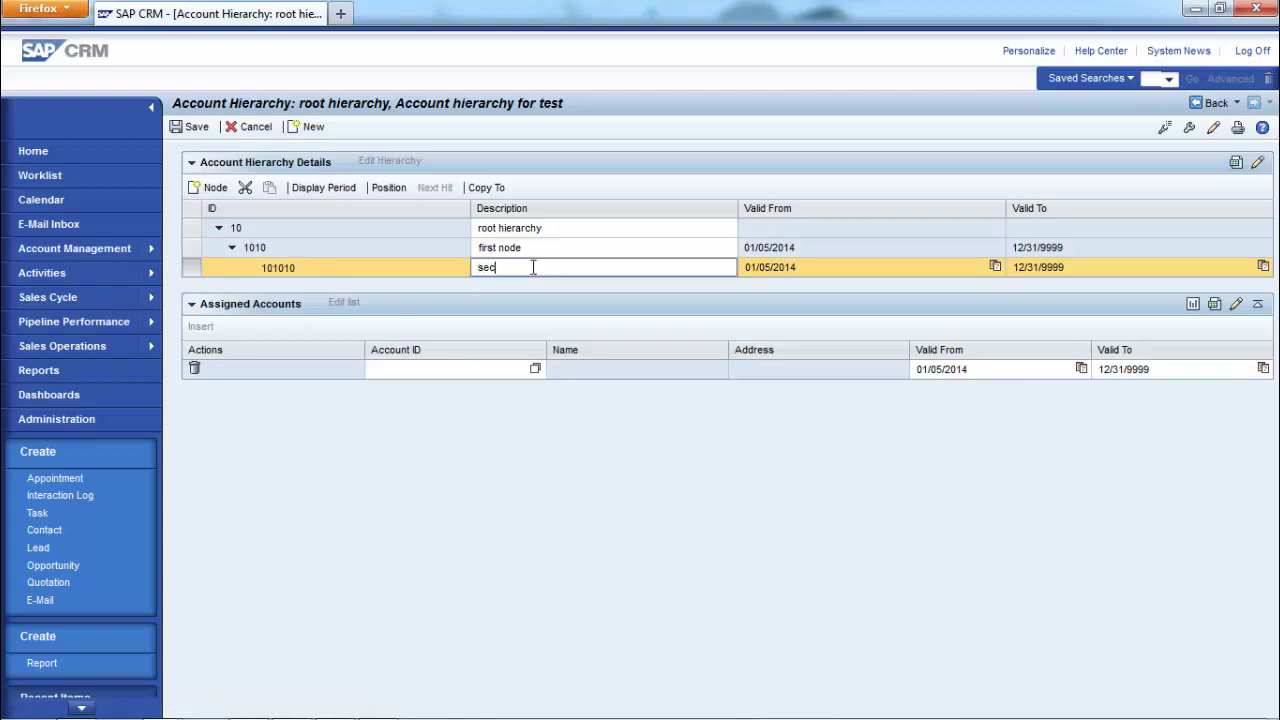
text(ond node)
click(808, 266)
text(0)
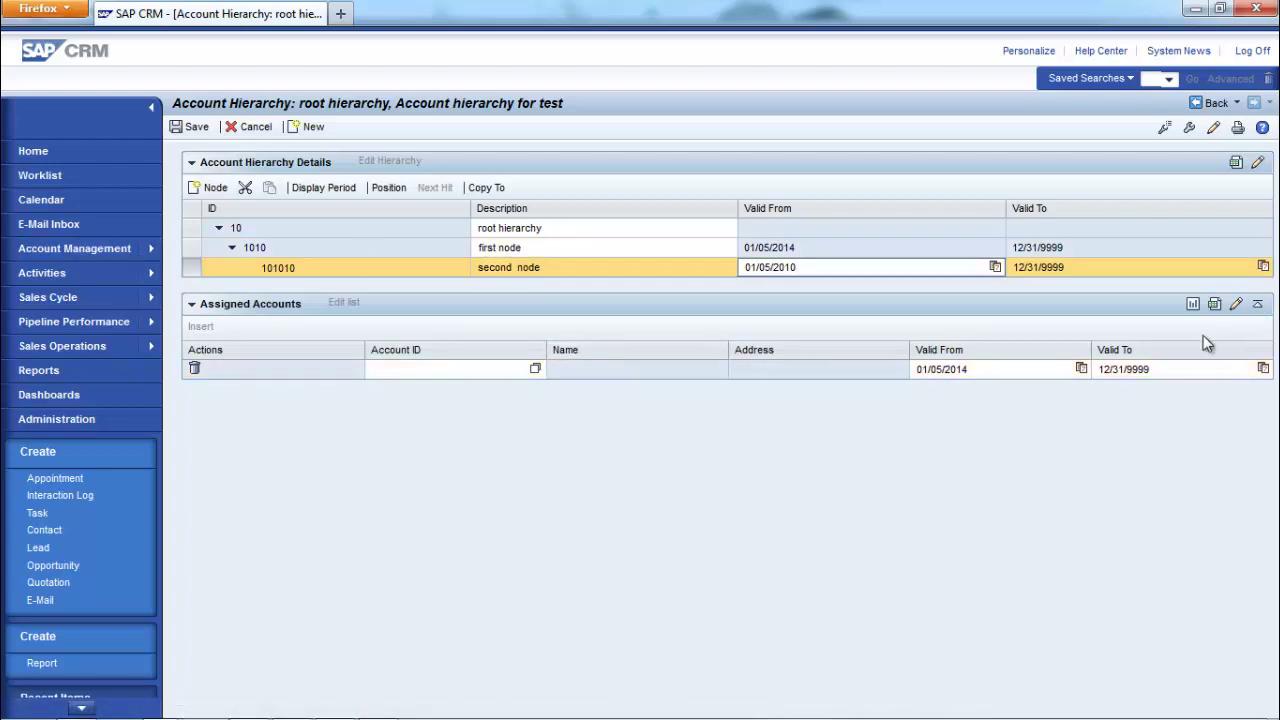
Try to assign the account in the city of BOOTH to the second node with a valid-from date of 01/05/2011.
click(1010, 374)
key(BackSpace)
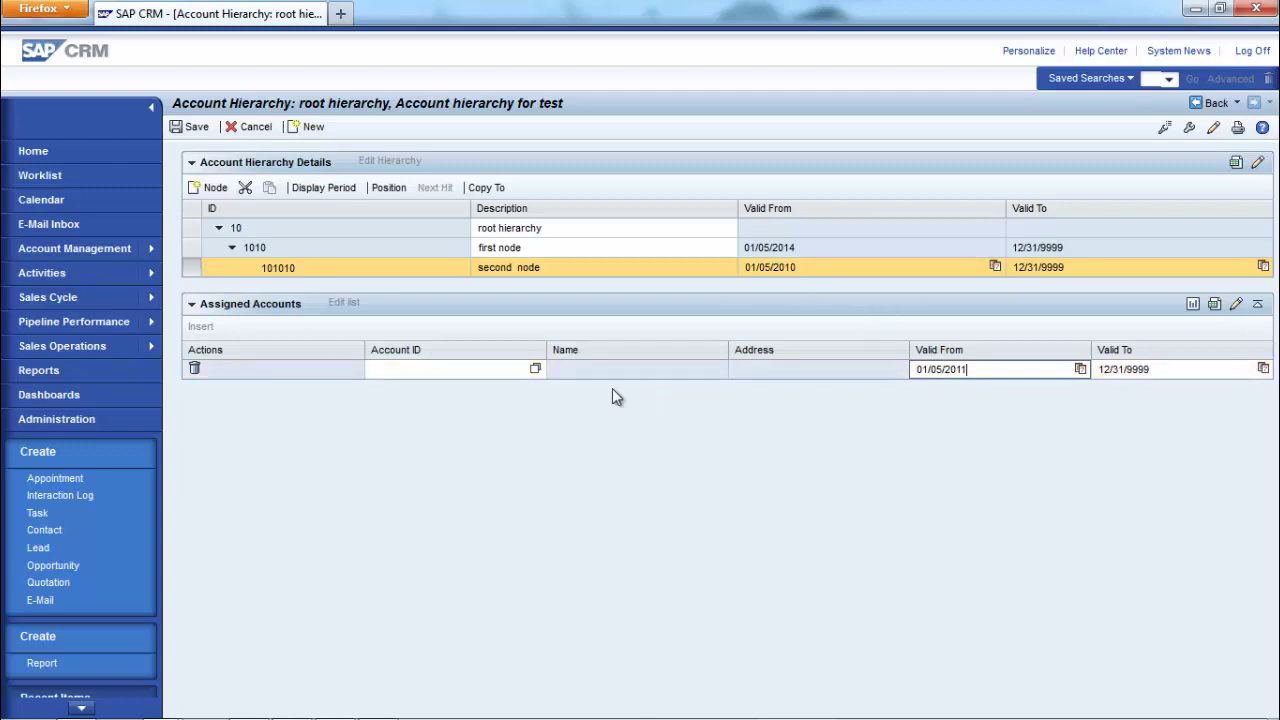
click(535, 369)
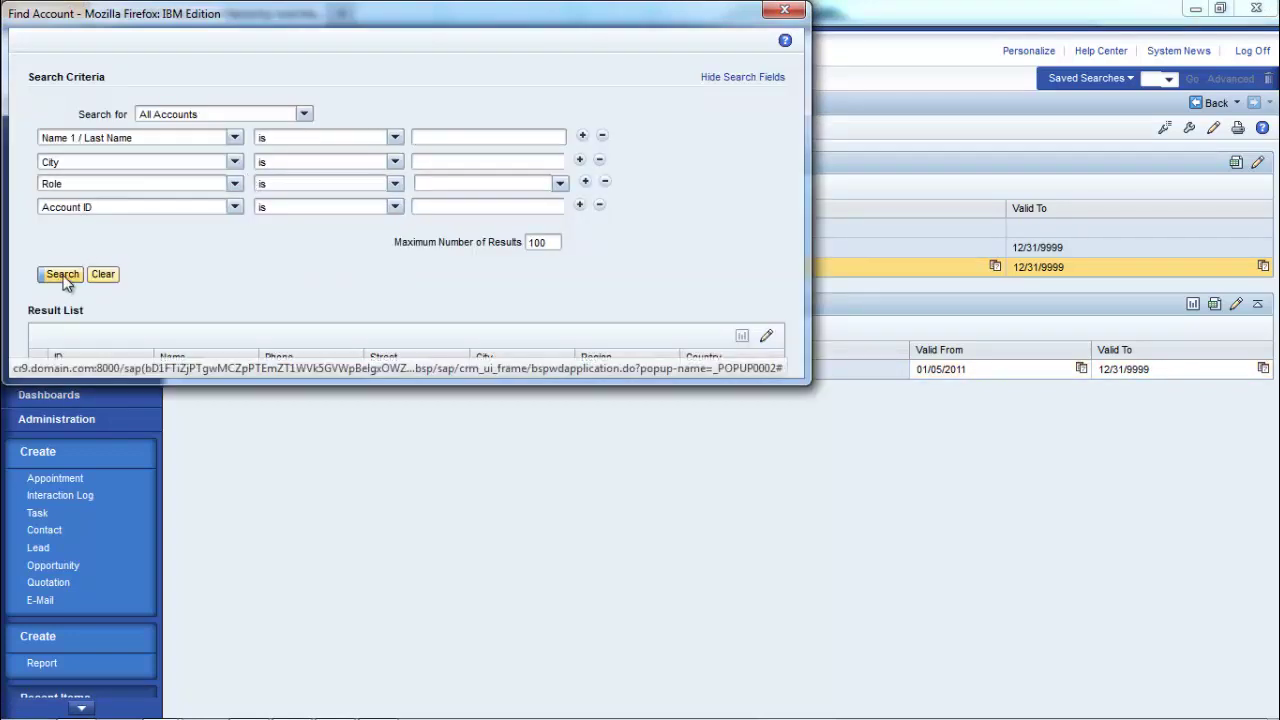
click(63, 279)
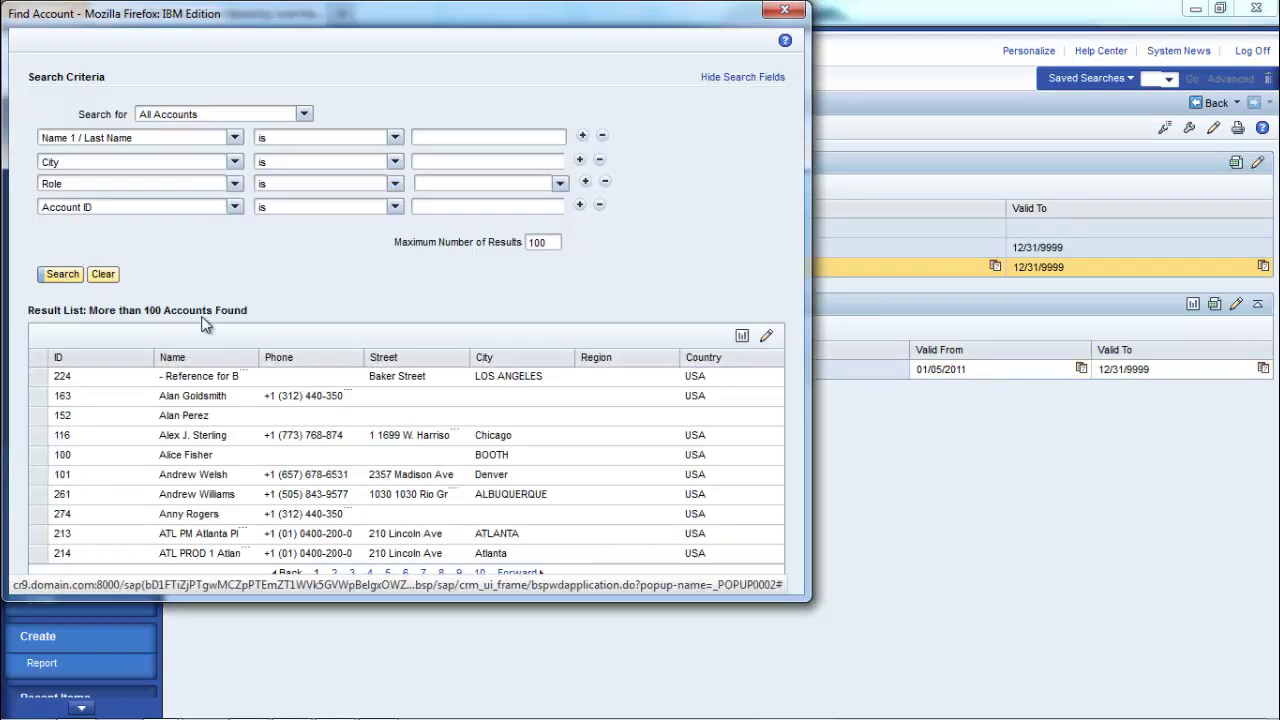
click(428, 451)
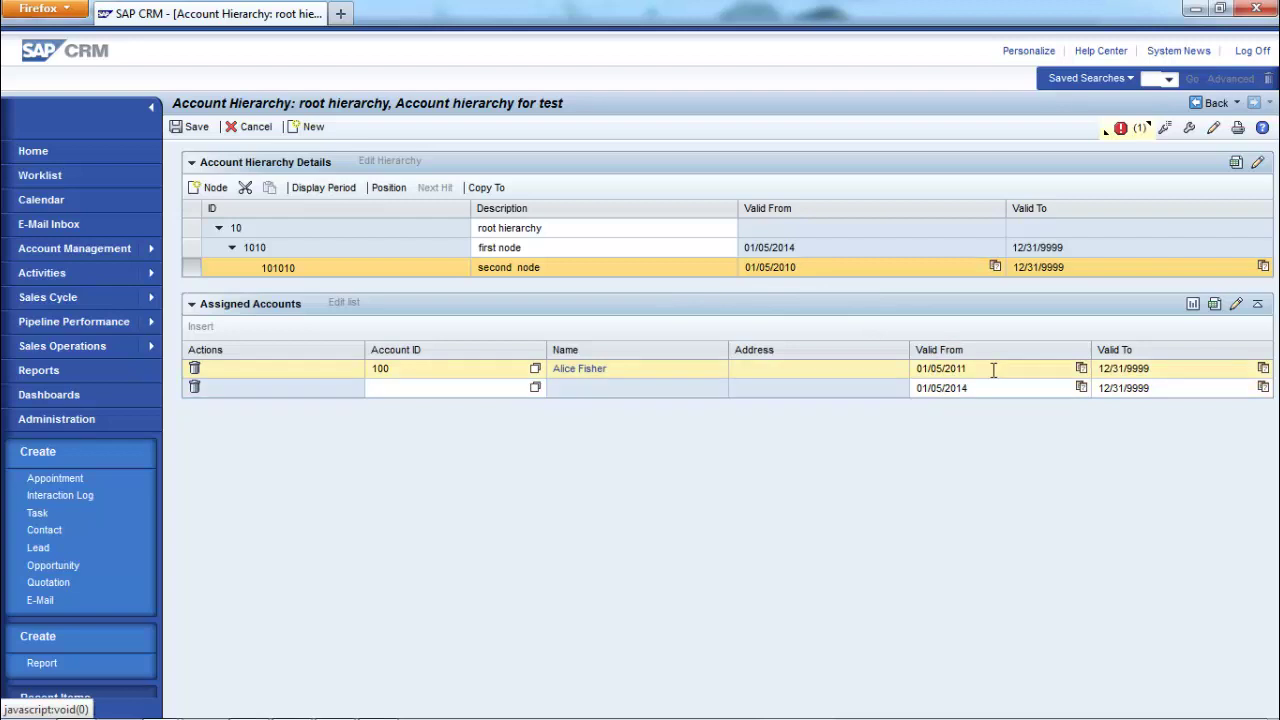
Set the second node's valid-from date to 01/05/2014 and save the hierarchy.
click(1120, 129)
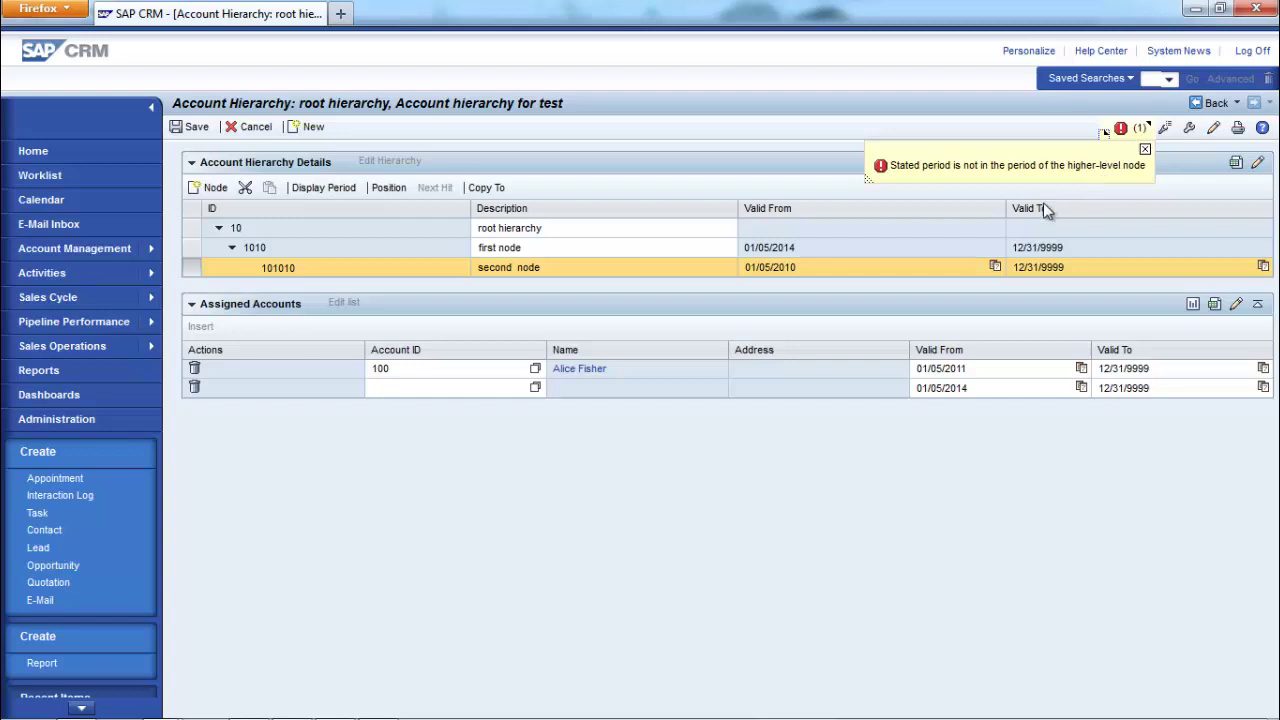
click(810, 268)
text(4)
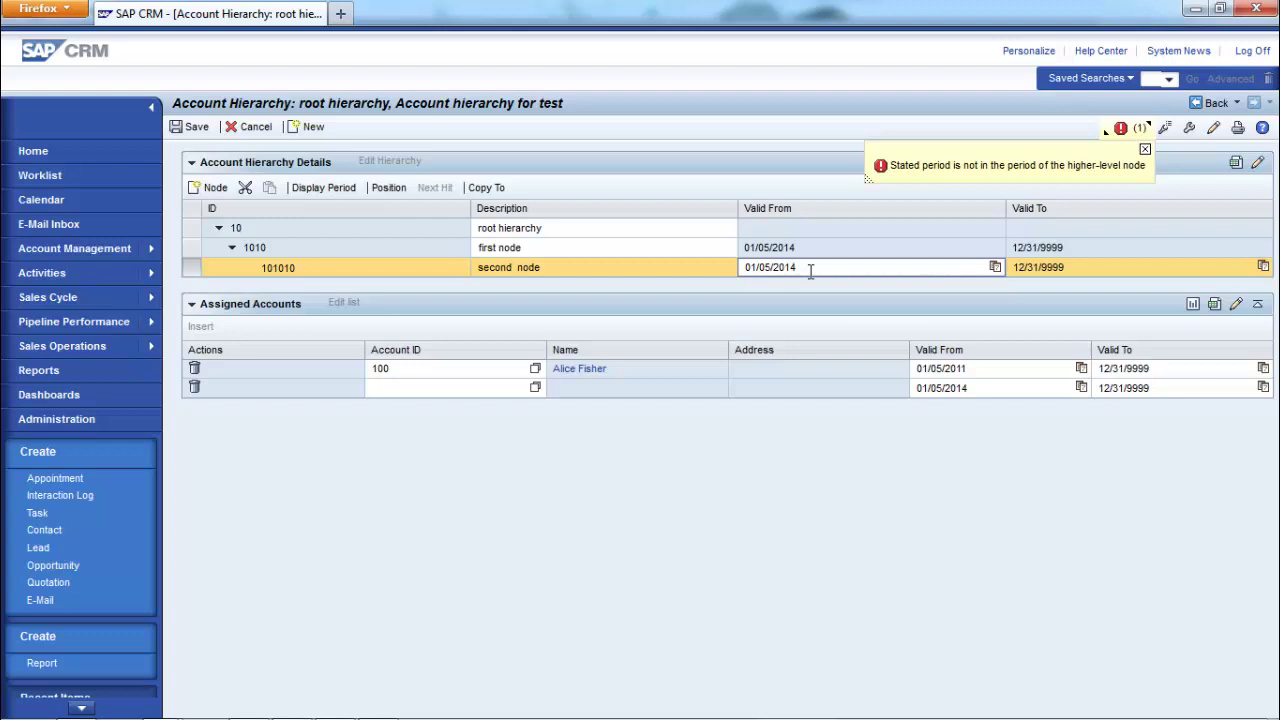
key(Return)
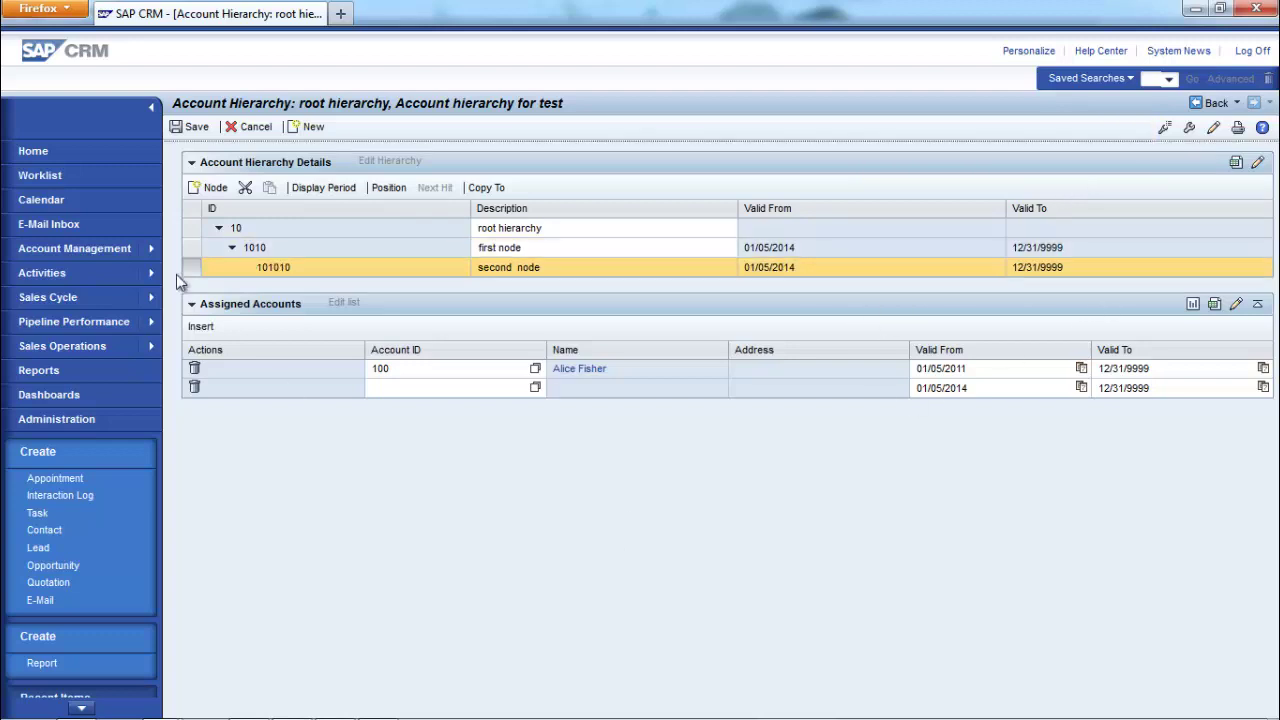
click(190, 130)
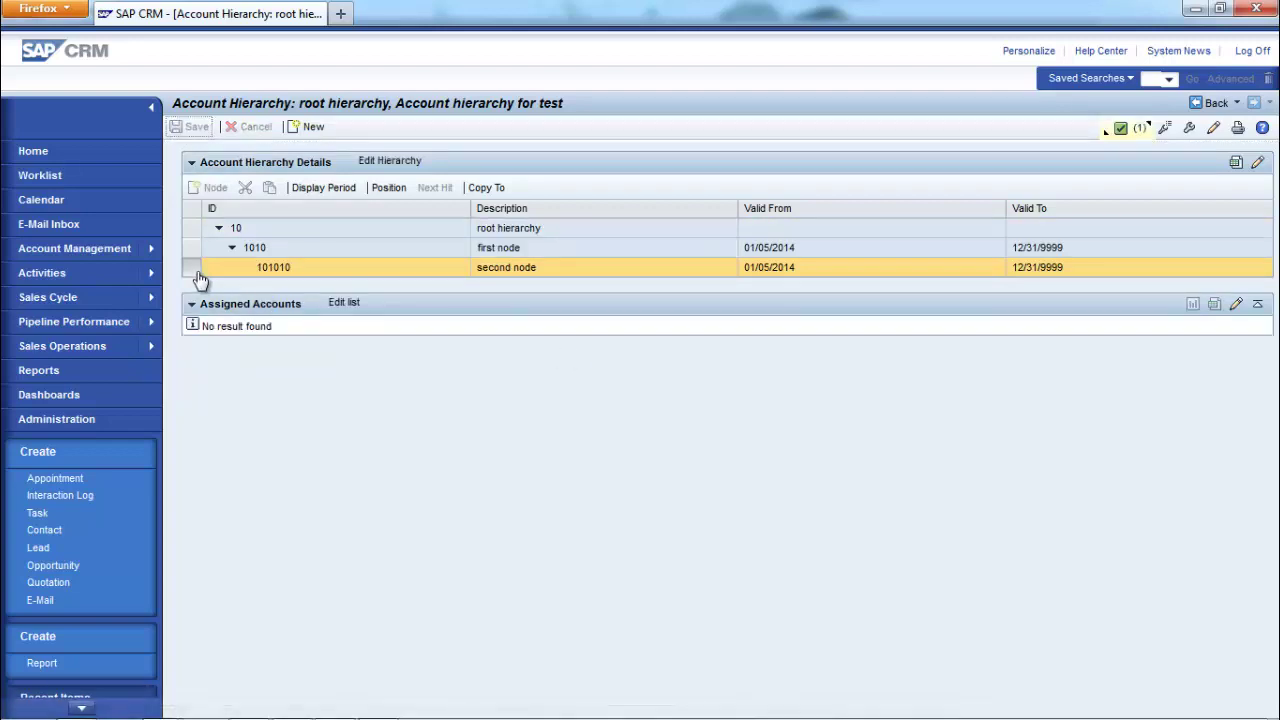
Reopen the saved hierarchy for editing and assign the account located in Denver to the second node.
click(411, 159)
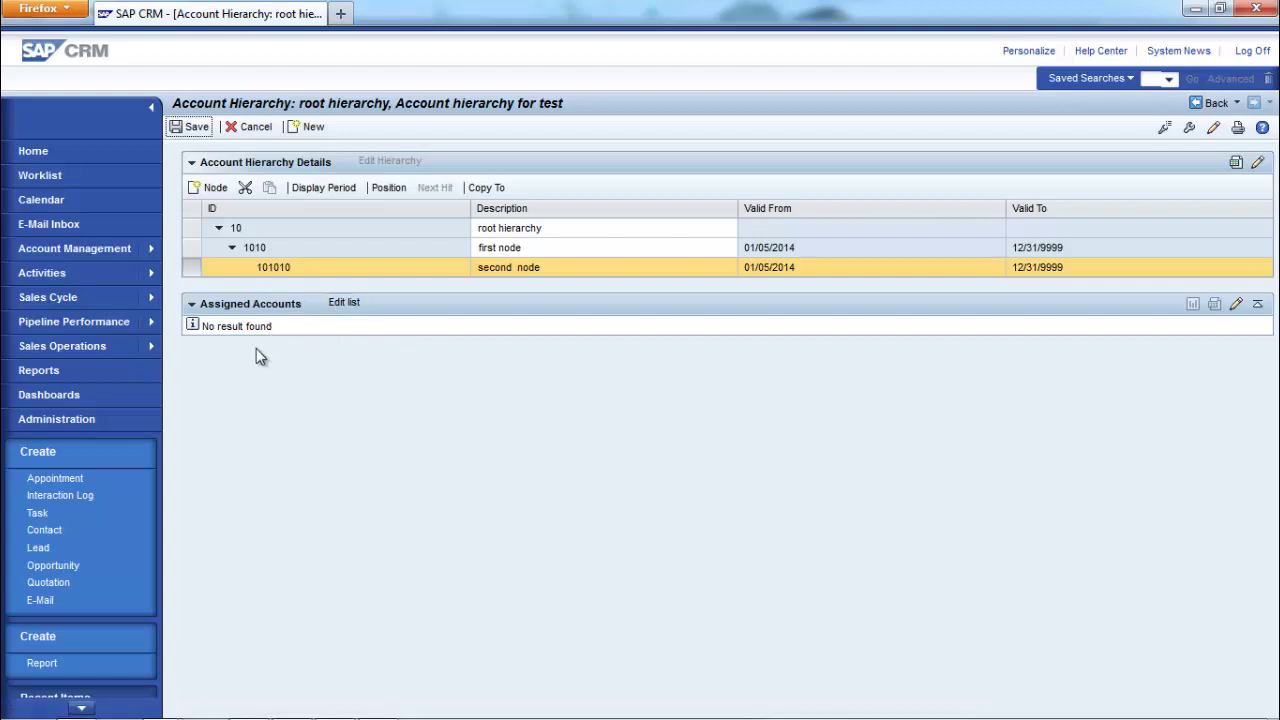
click(344, 302)
click(459, 371)
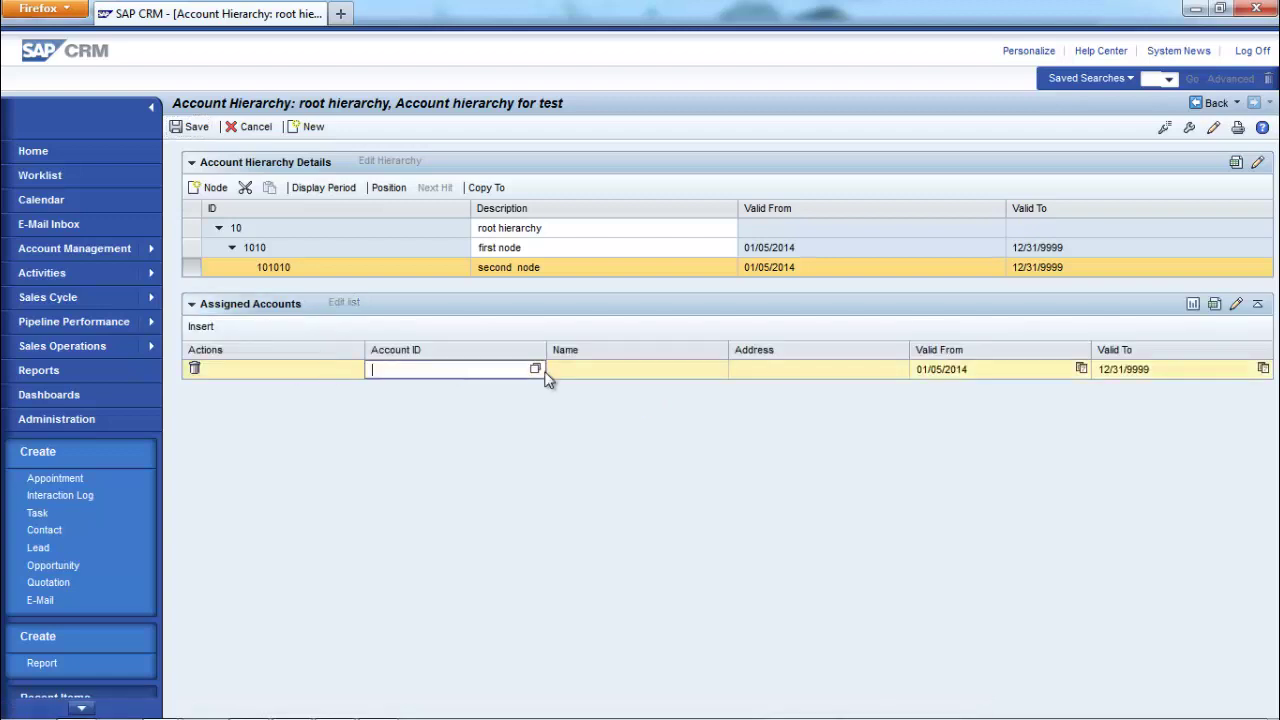
click(535, 369)
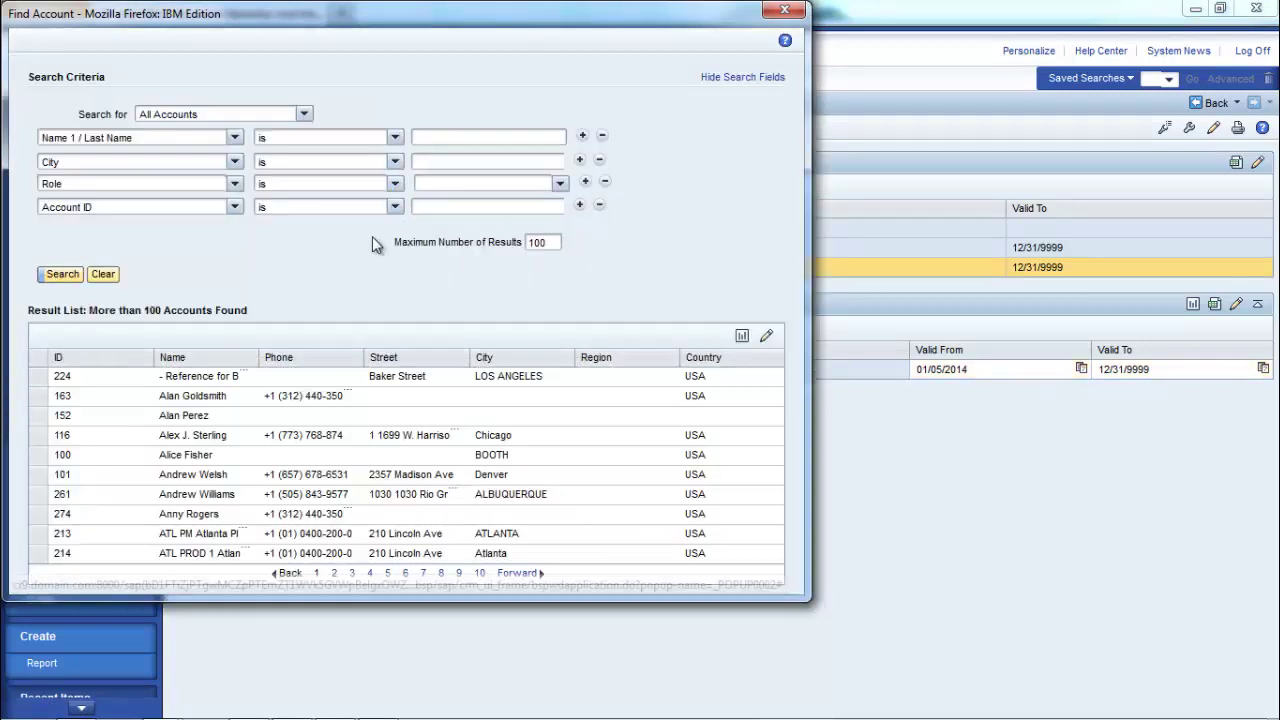
click(271, 476)
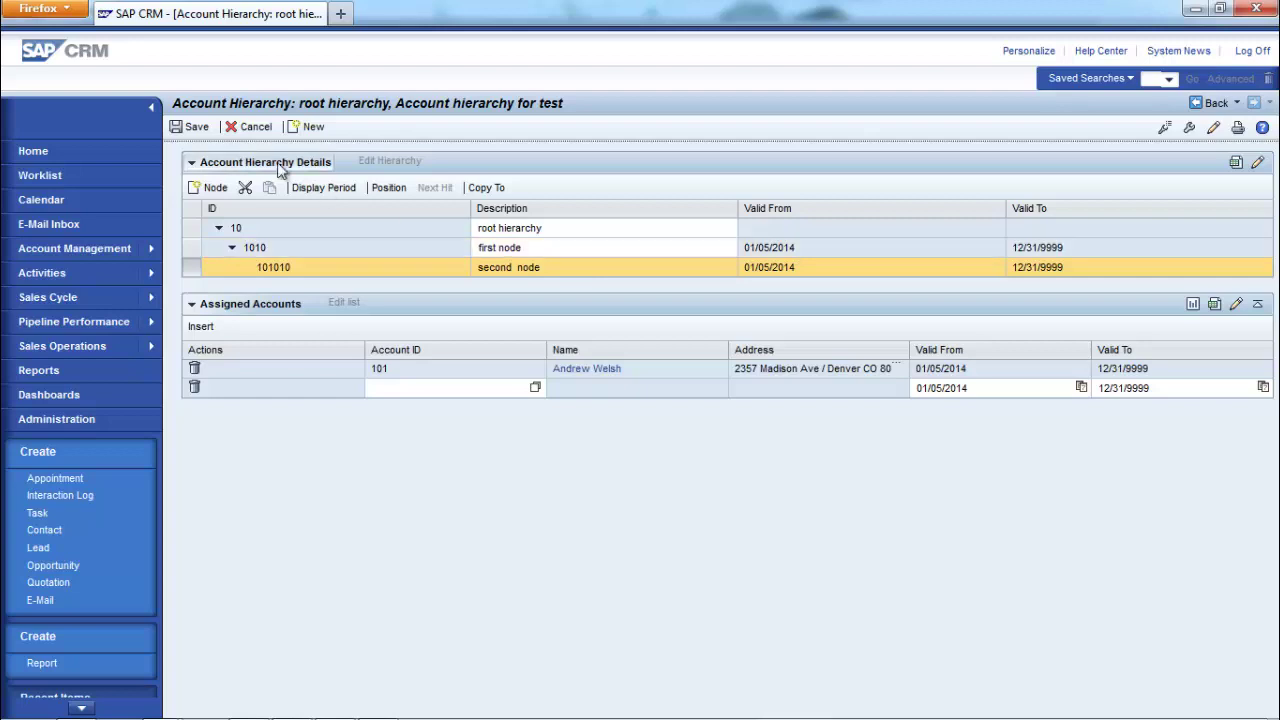
Add a node beneath the second node with ID 10101010, description "third node" and valid-from date 01/05/2015.
click(207, 187)
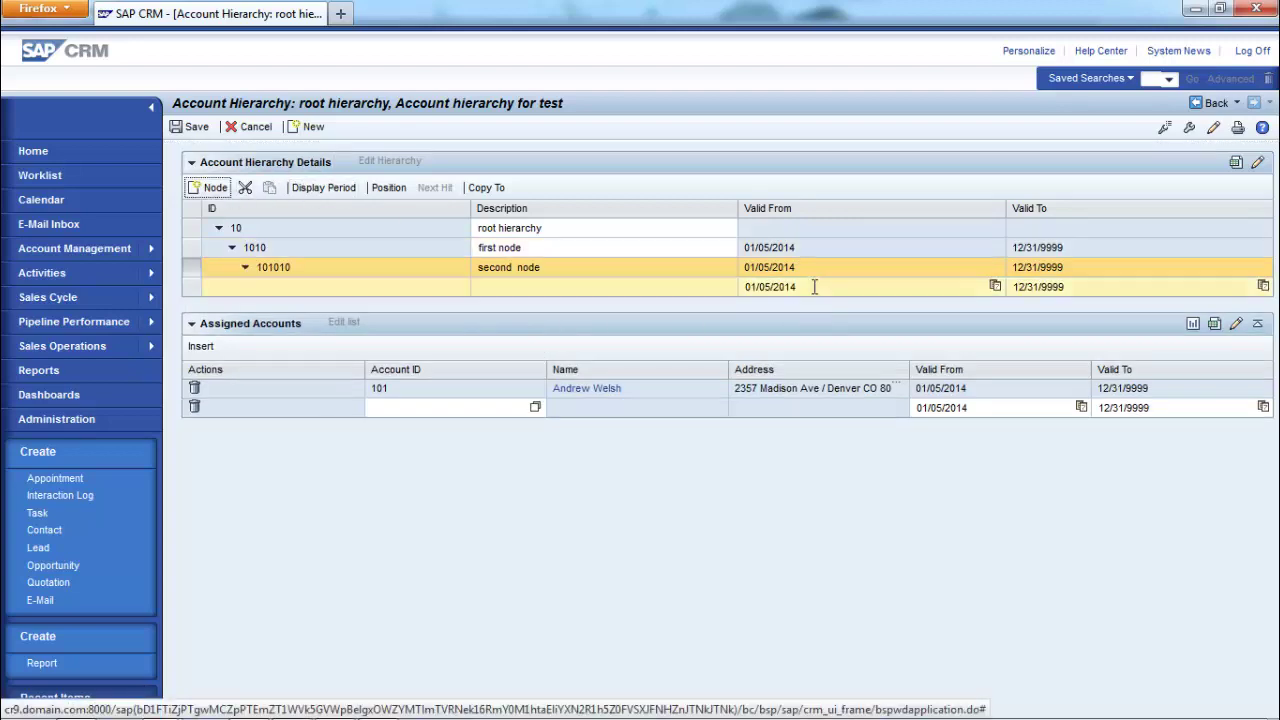
click(815, 287)
text(5)
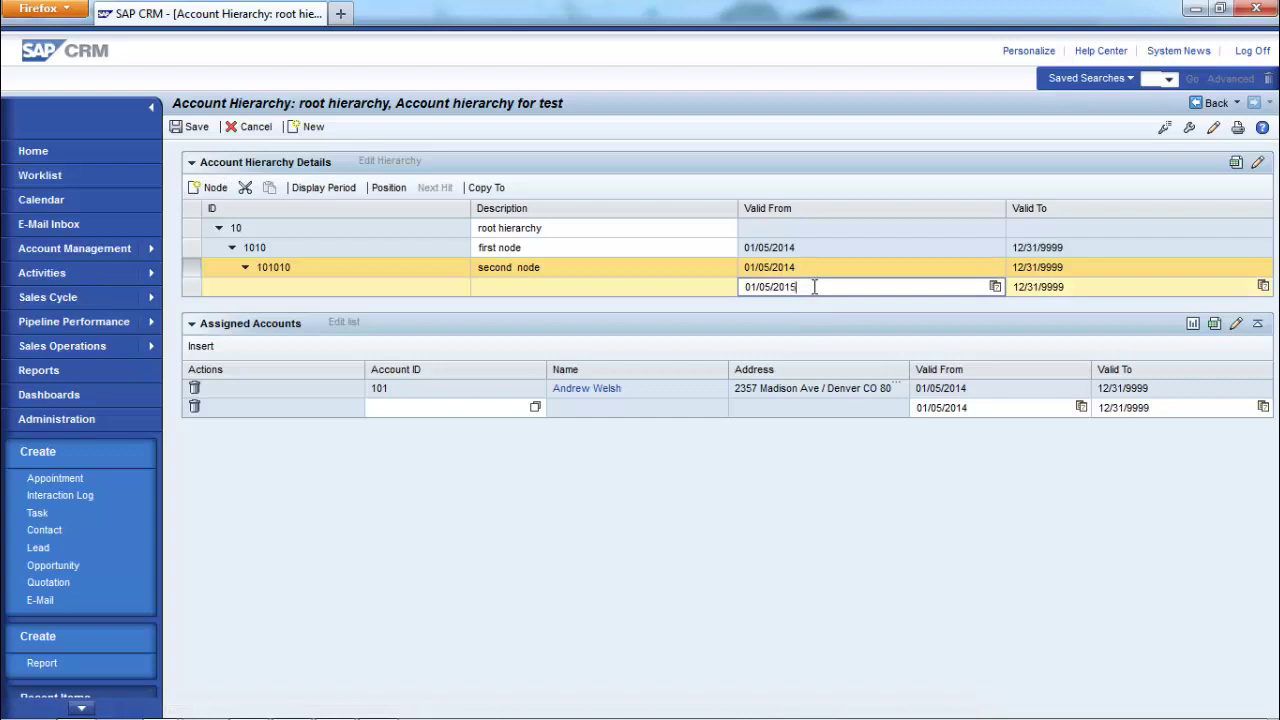
click(404, 287)
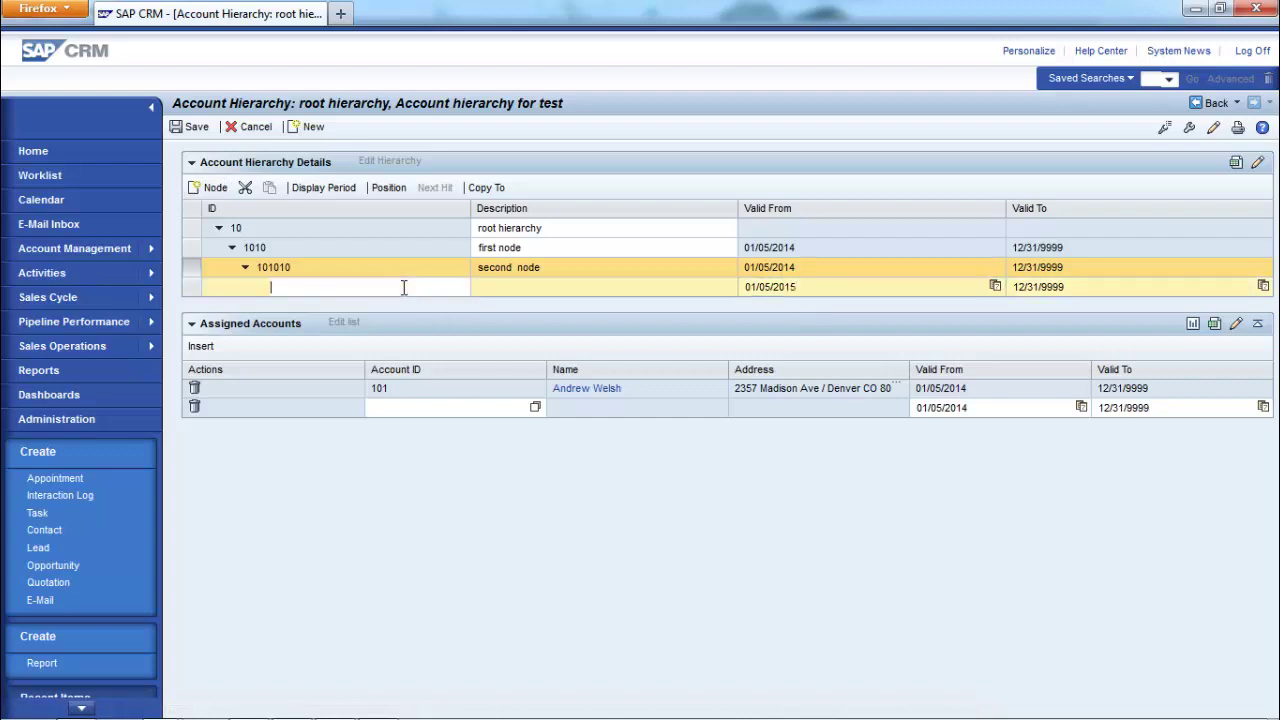
text(10101010)
click(513, 288)
text(third node)
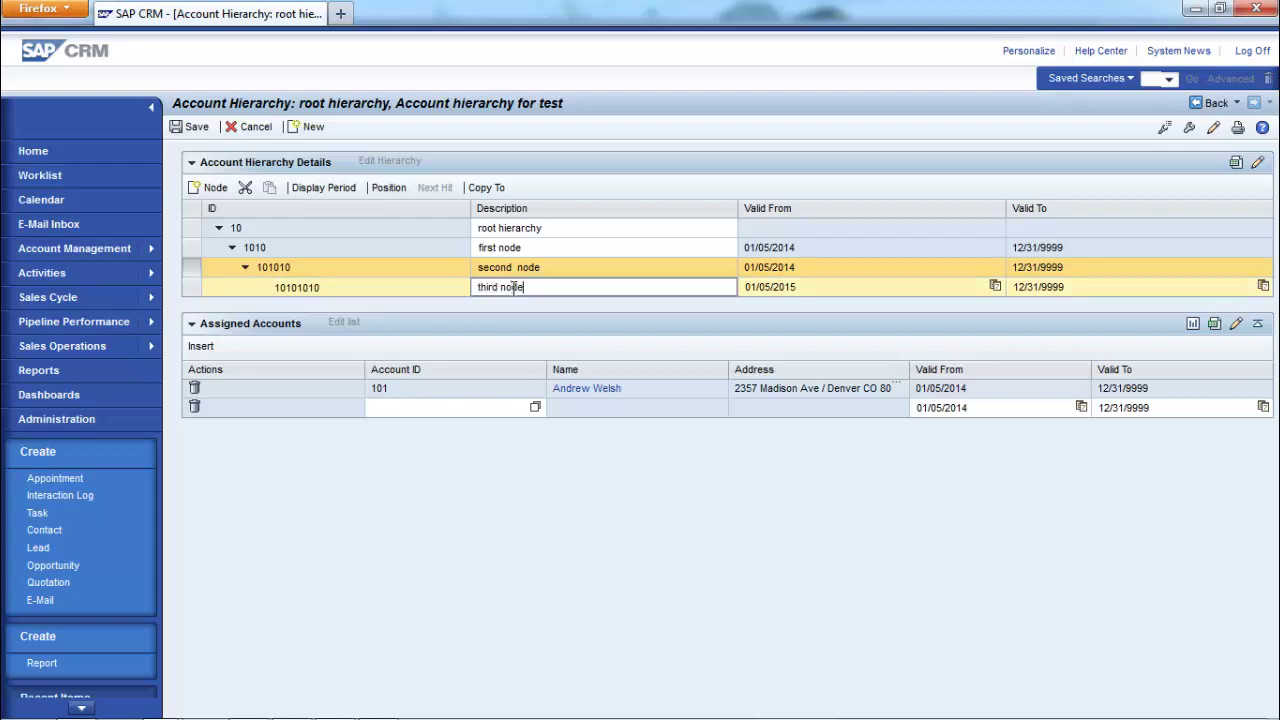
key(Return)
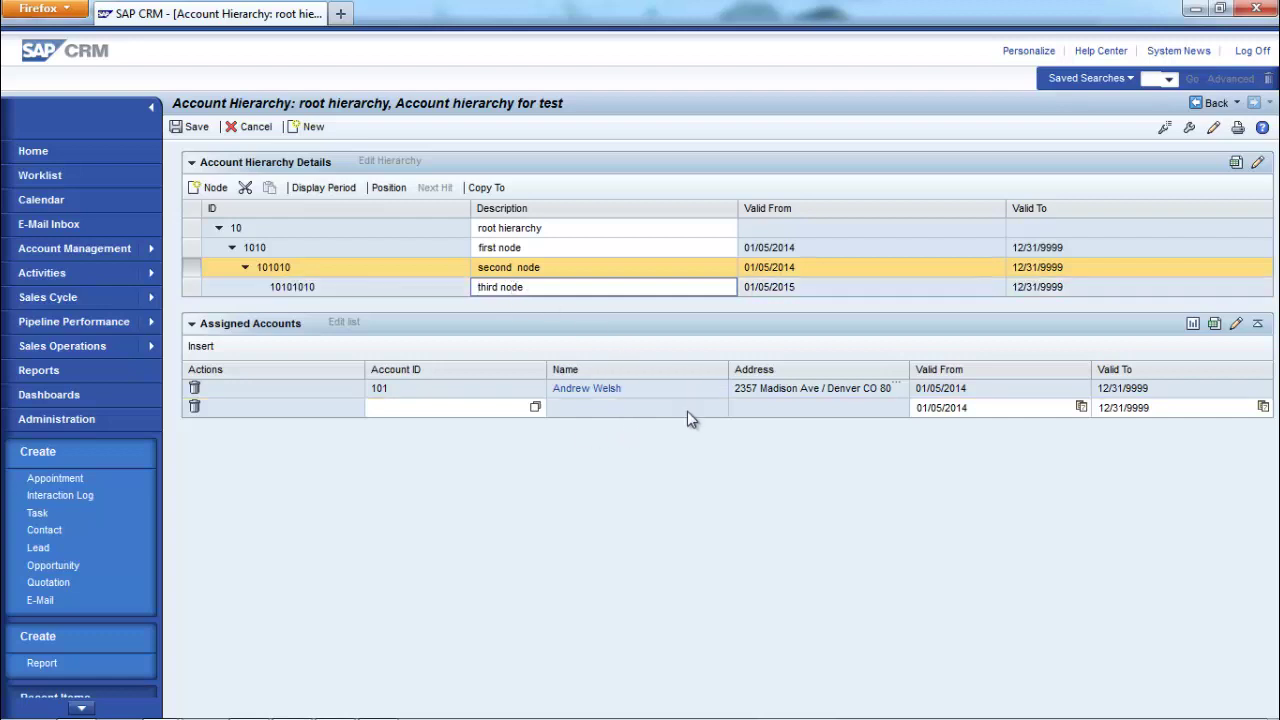
Assign the account "ATL PM Atlanta Plant-Maintenance" to the third node and save the hierarchy.
click(192, 289)
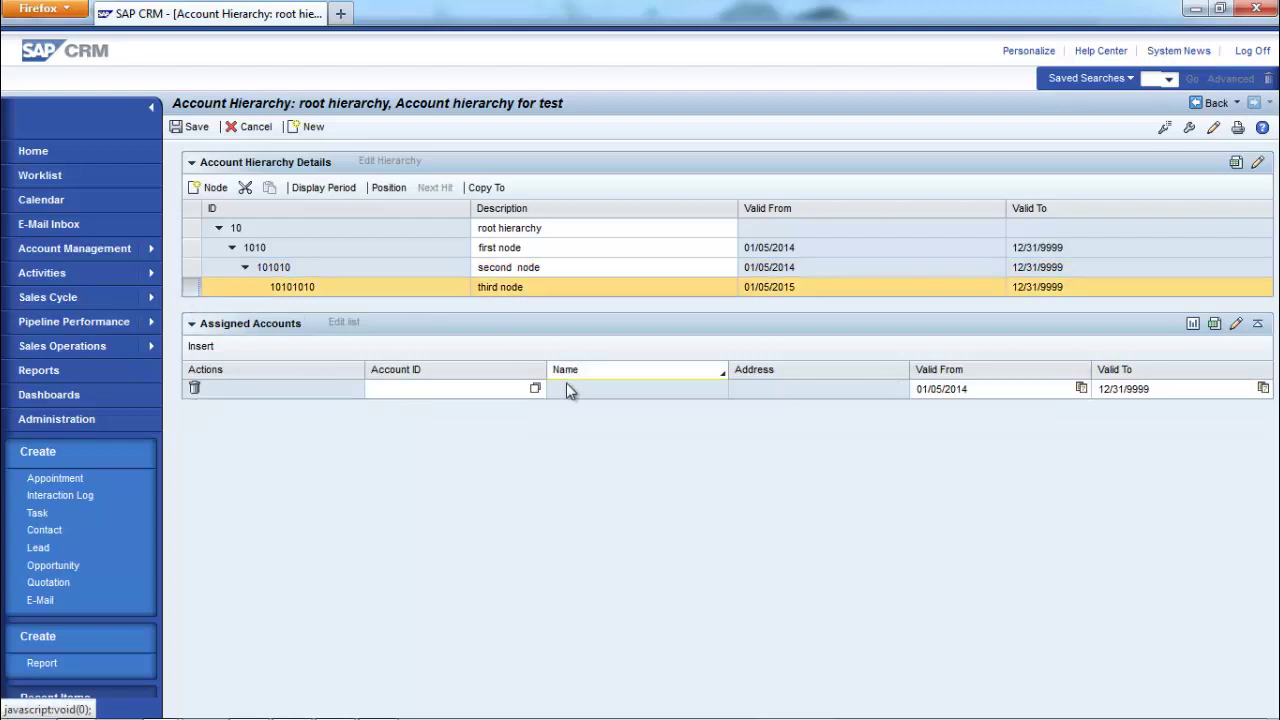
click(535, 389)
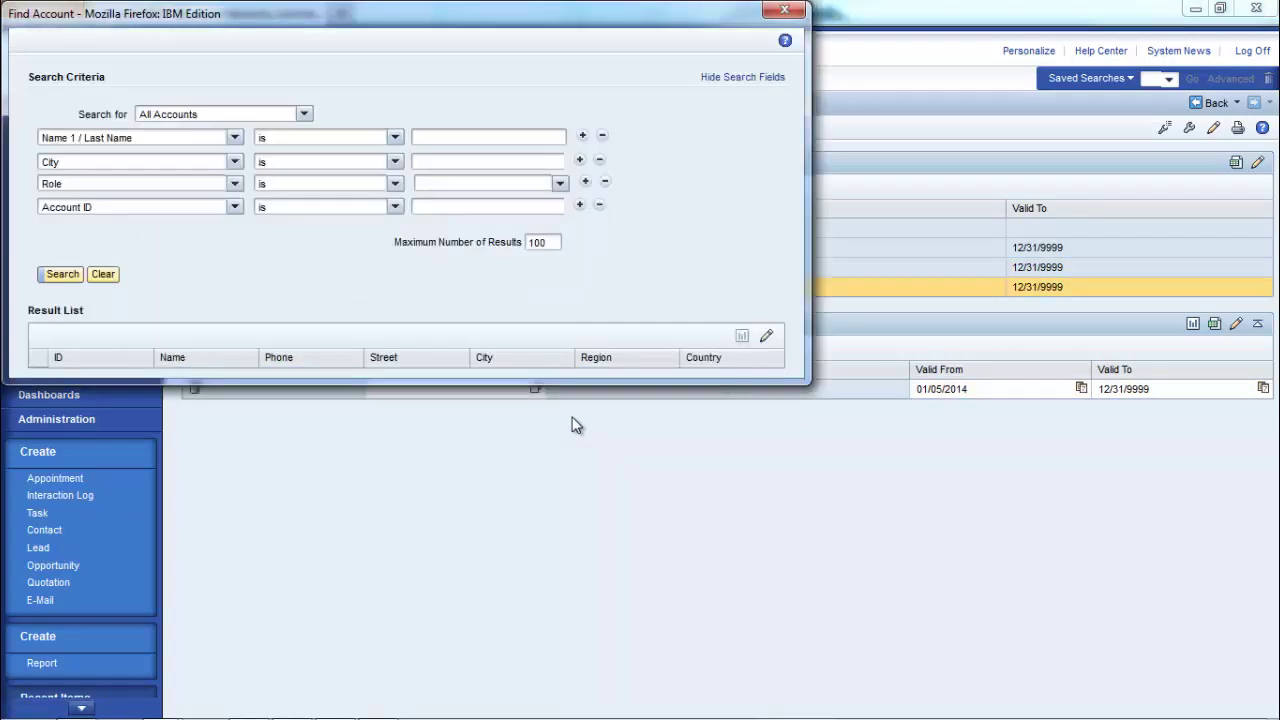
click(59, 274)
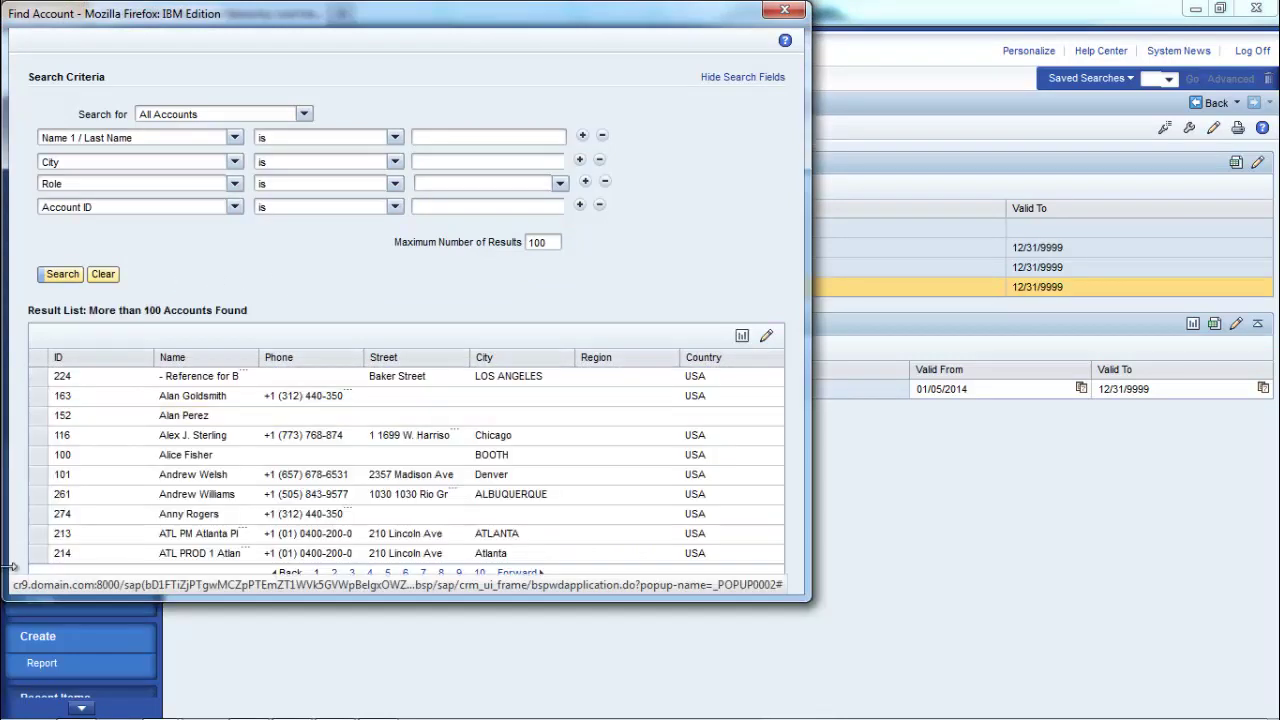
click(36, 541)
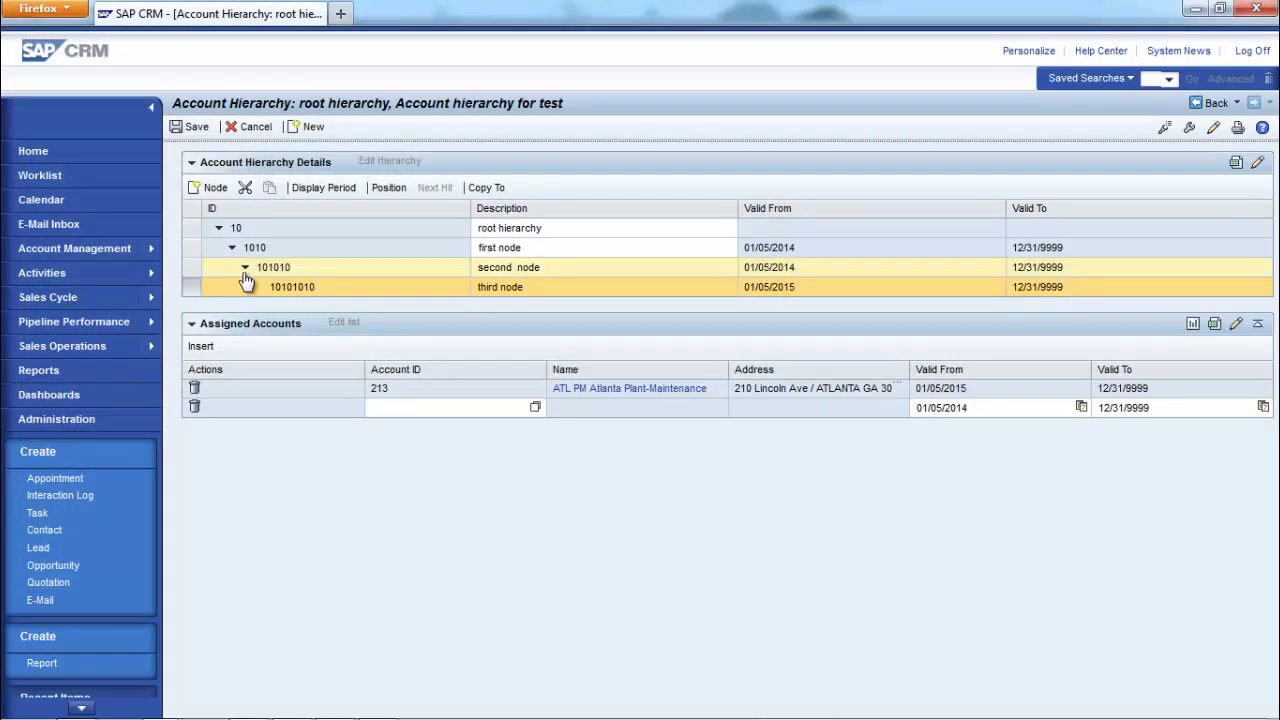
click(190, 126)
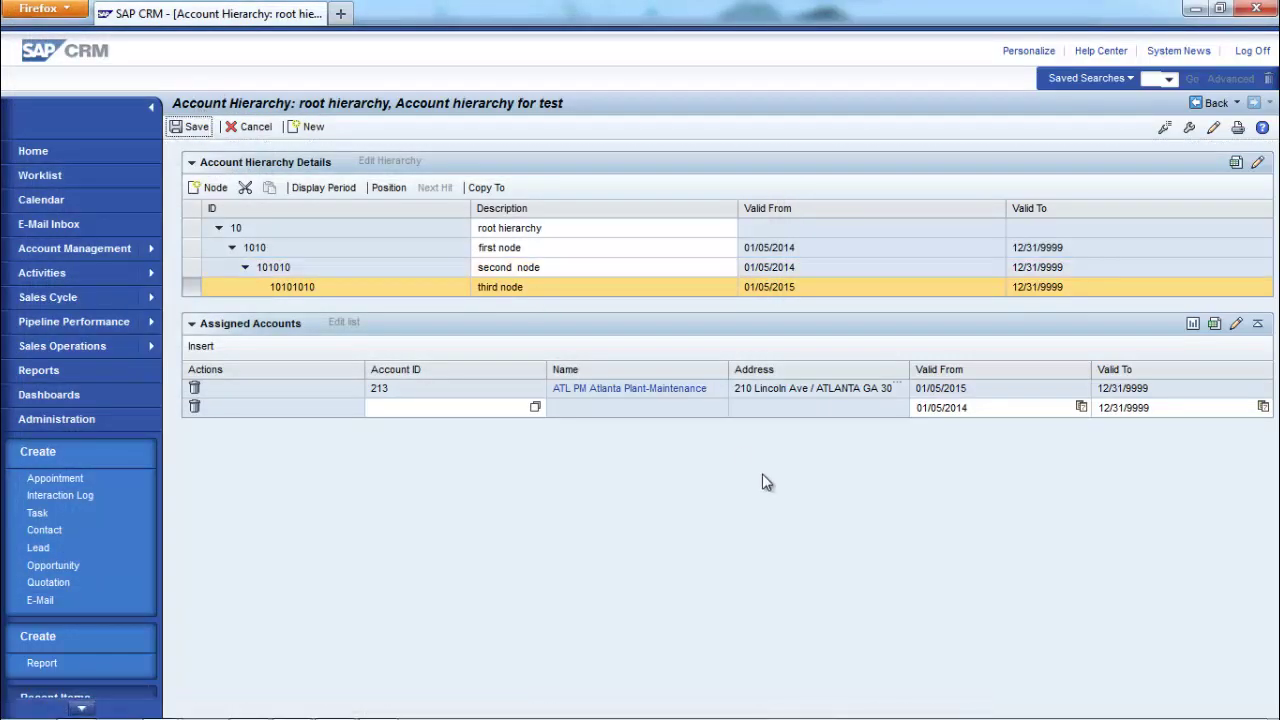
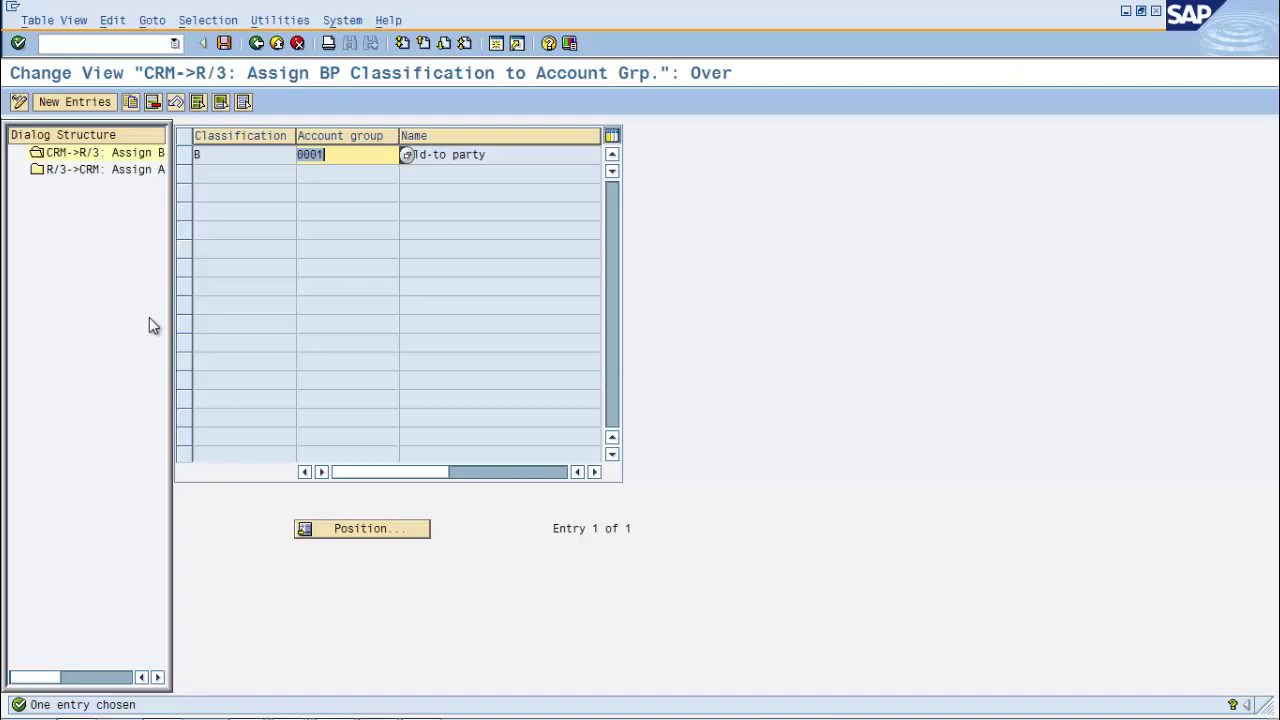
In SAP GUI, review the CRM-to-R/3 assignment of BP classifications to account groups, its possible classification values, and the reverse R/3-to-CRM assignment.
drag(170, 314, 389, 322)
click(74, 170)
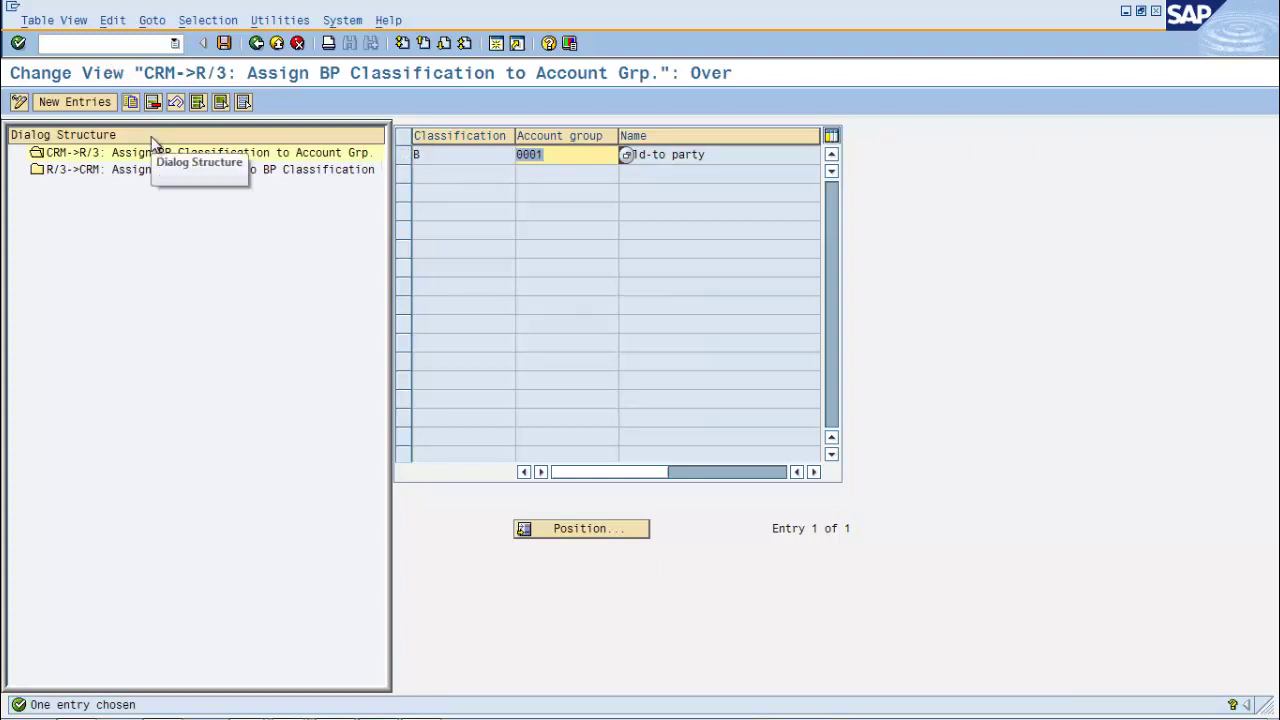
click(446, 157)
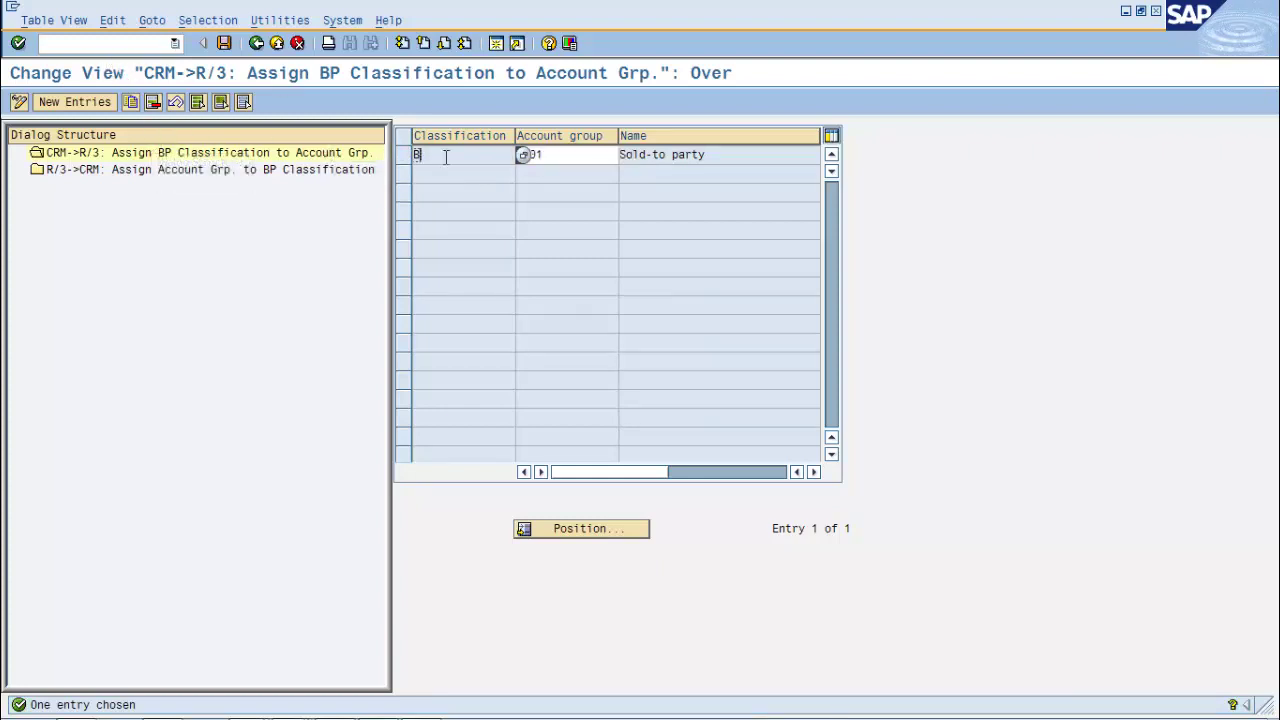
double_click(525, 156)
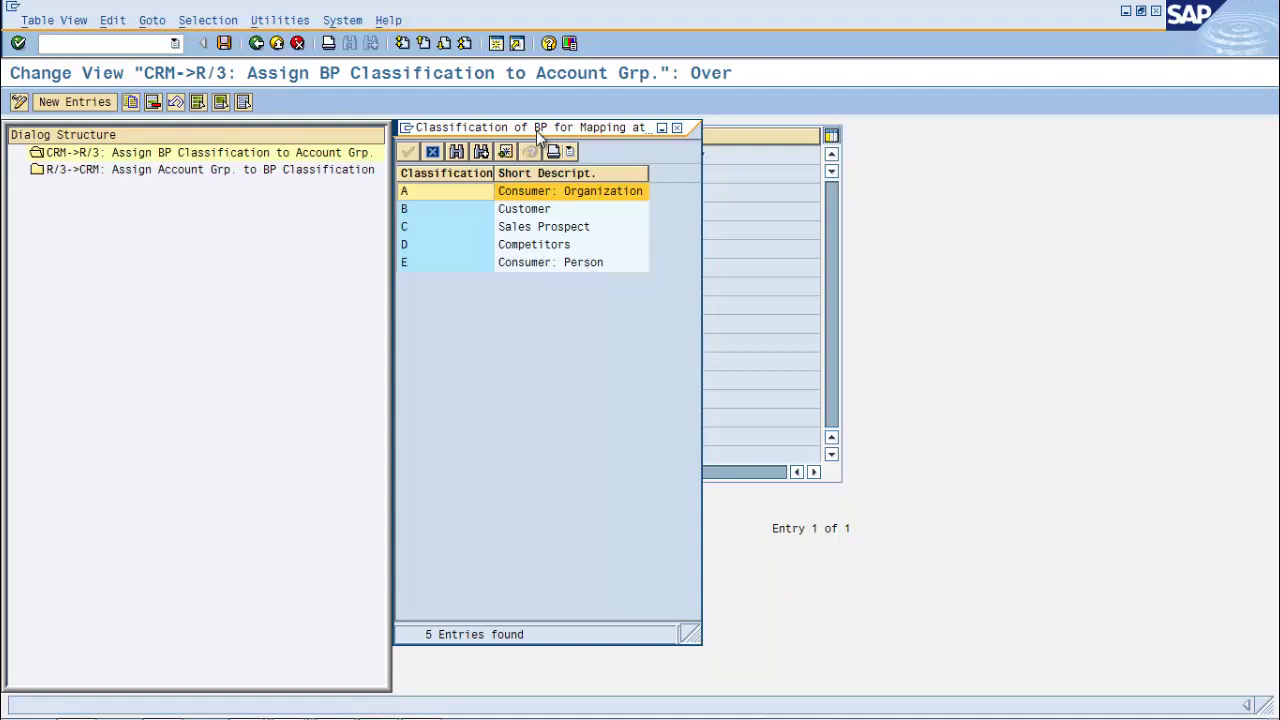
drag(536, 130, 1003, 99)
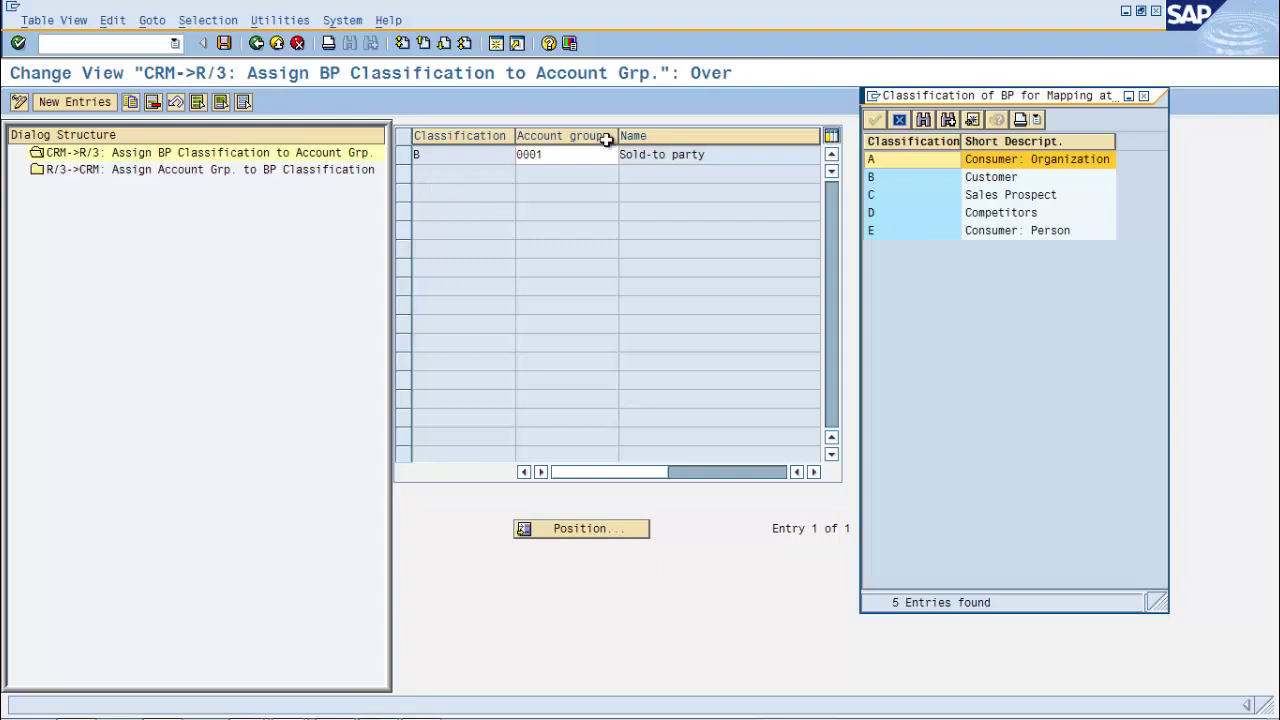
click(1144, 96)
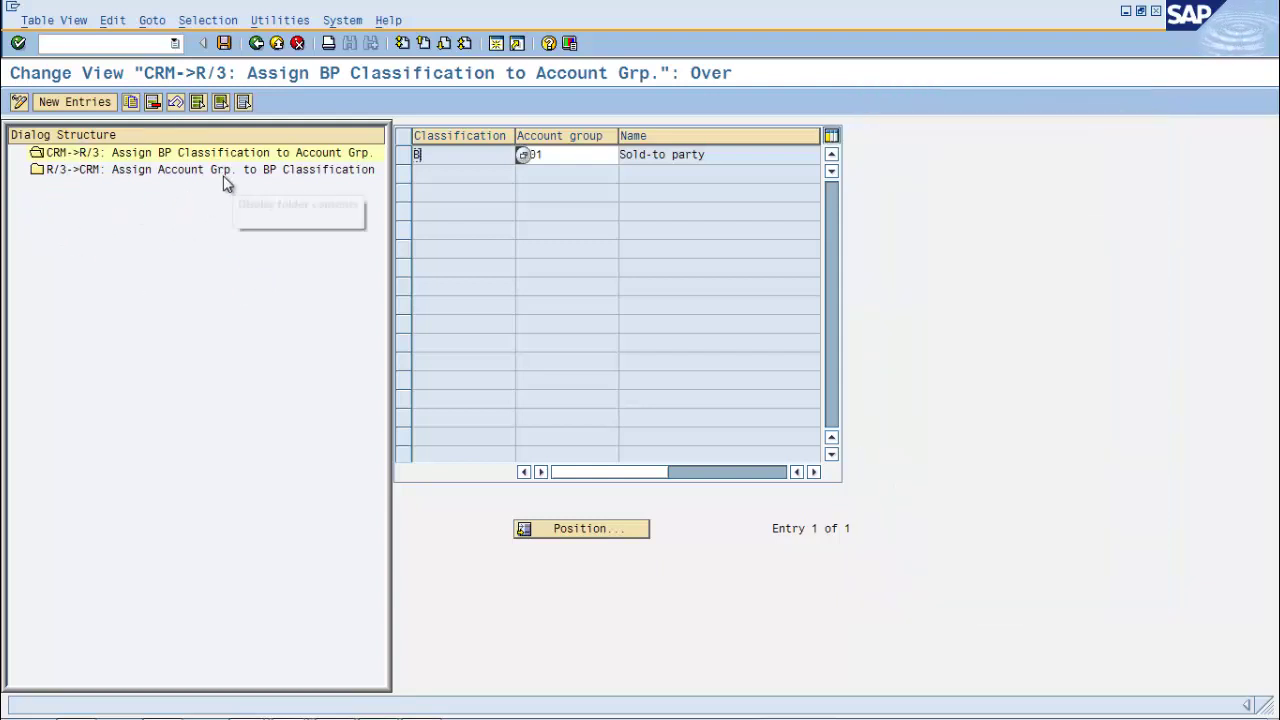
click(225, 172)
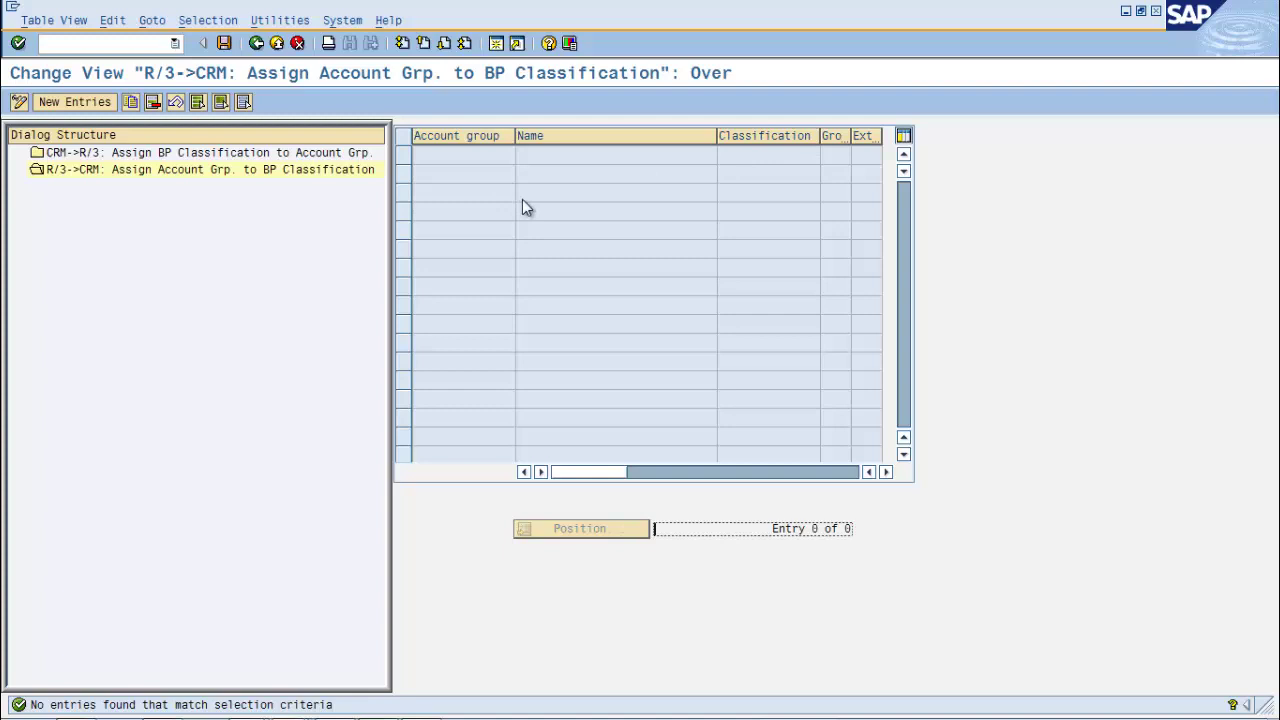
Switch to Maintain Business Partner and open an organization in the Sold-To Party role to examine its Classification data.
key(alt+Tab)
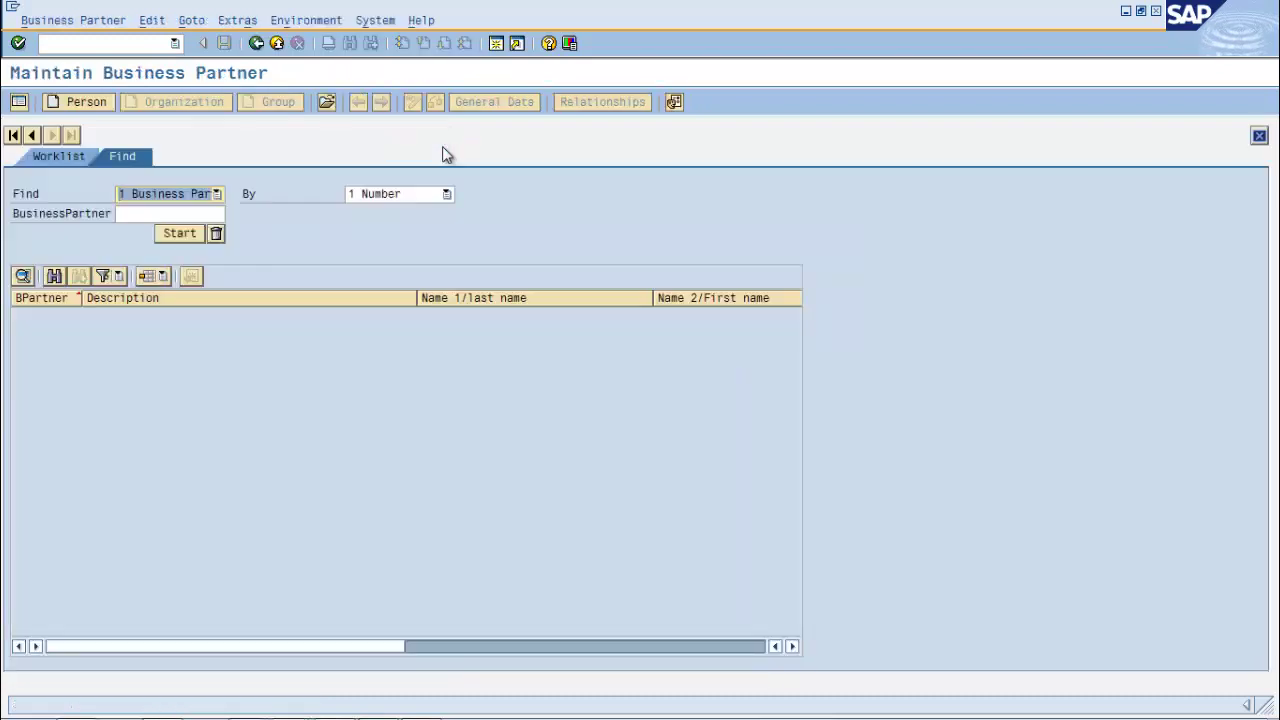
click(326, 103)
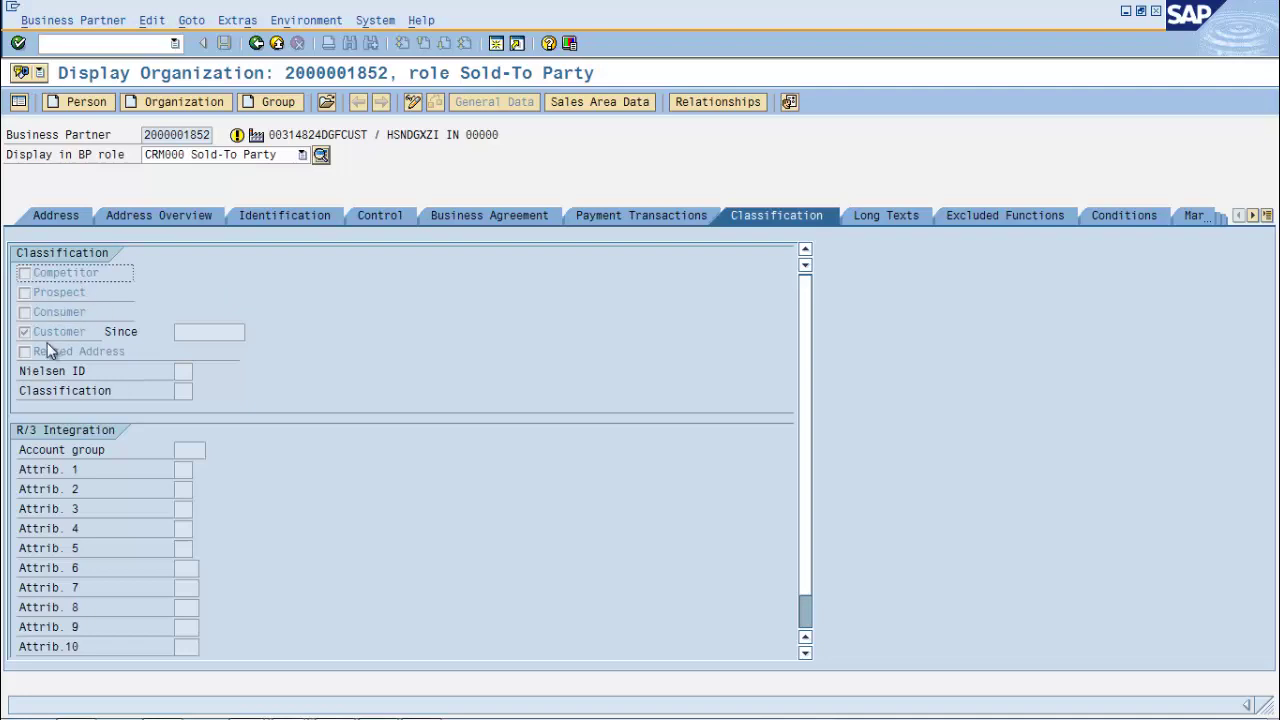
click(327, 363)
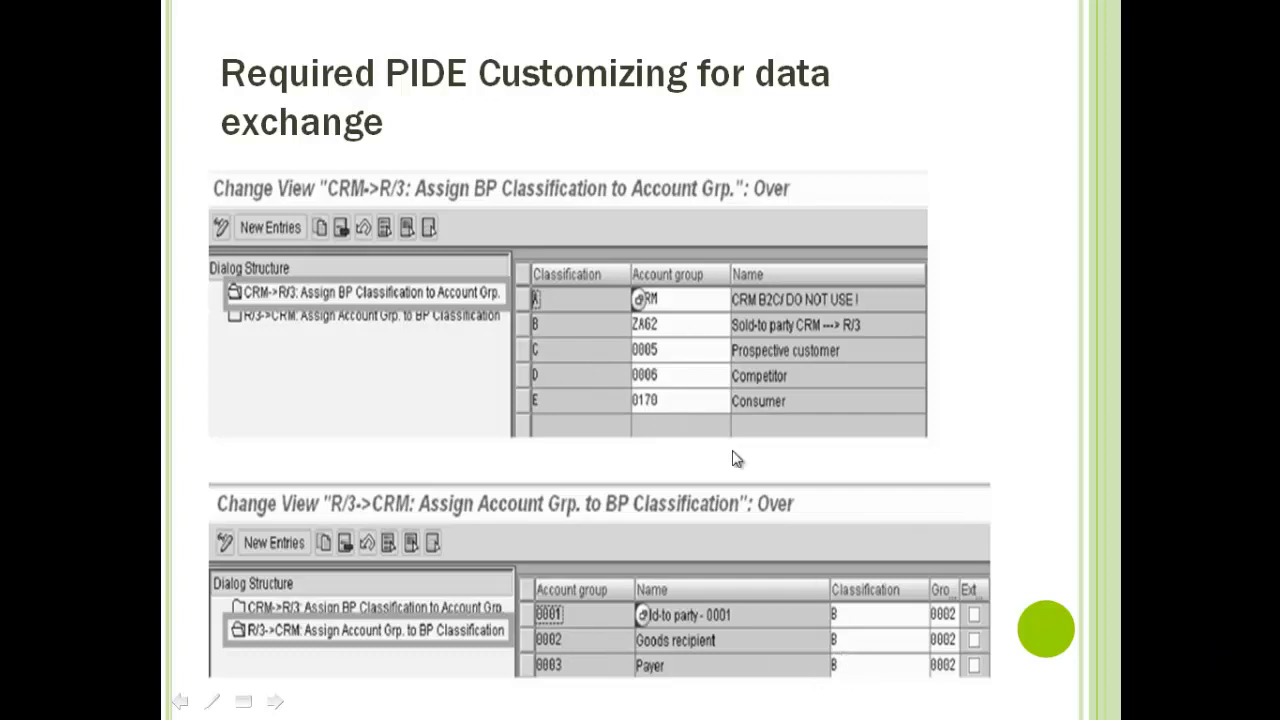
click(542, 620)
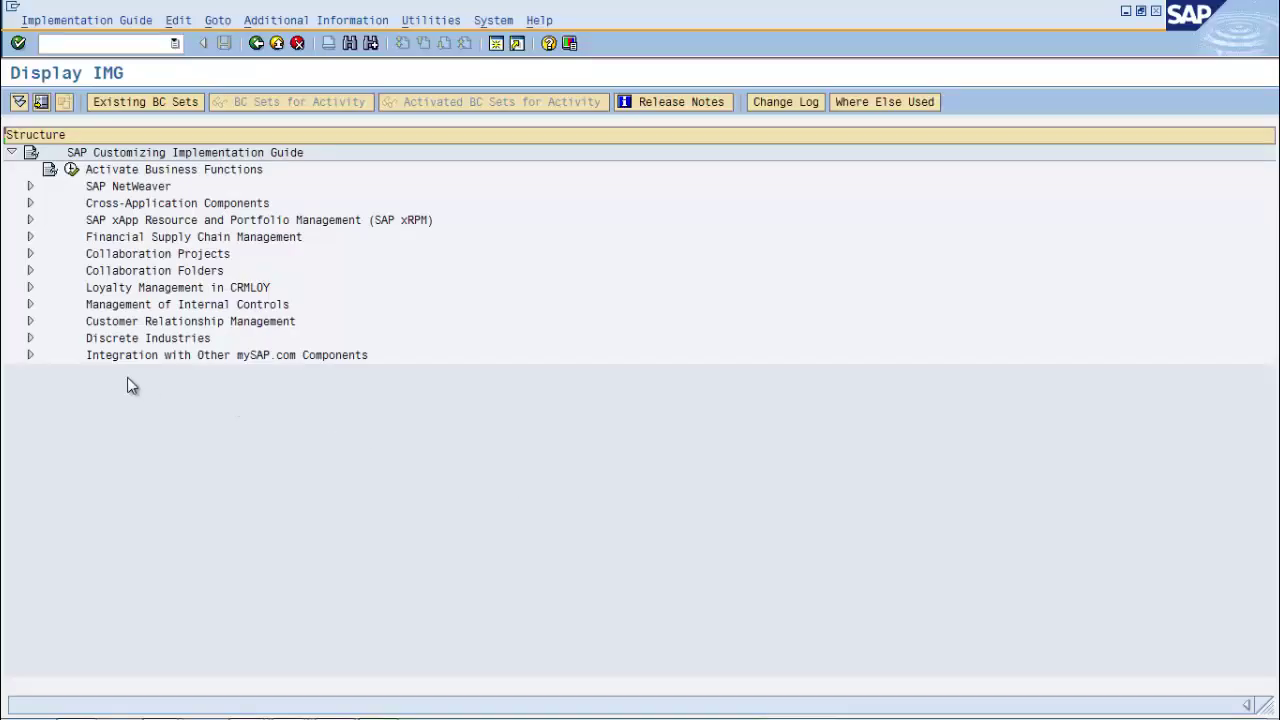
In the Customizing guide, open Maintain Mini-Templates under Customer Relationship Management, Master Data, Business Partner, Templates.
click(33, 323)
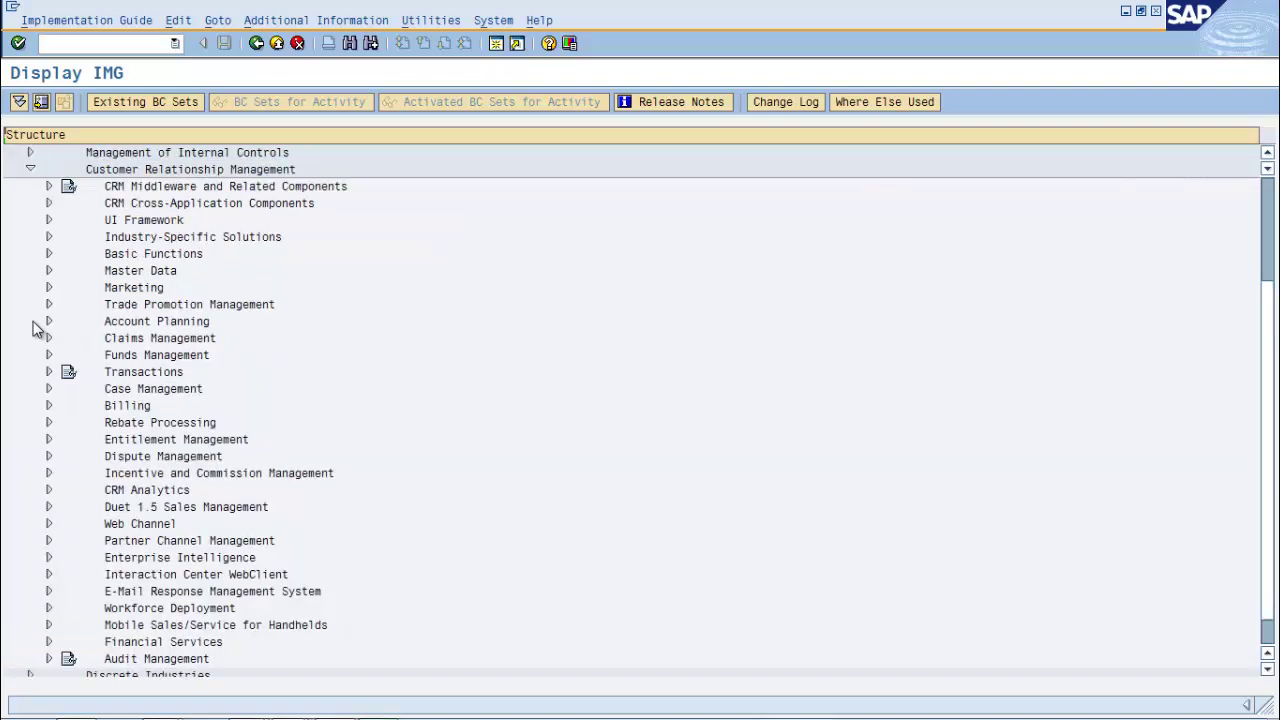
click(48, 271)
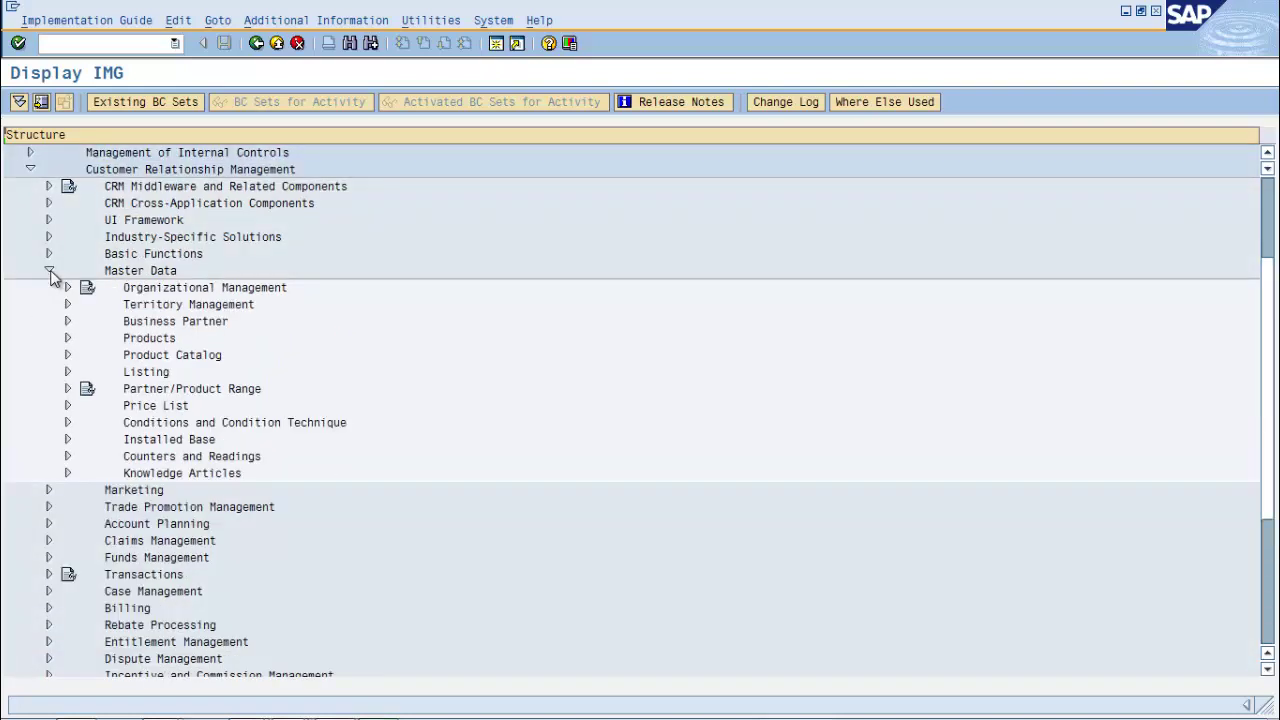
click(67, 322)
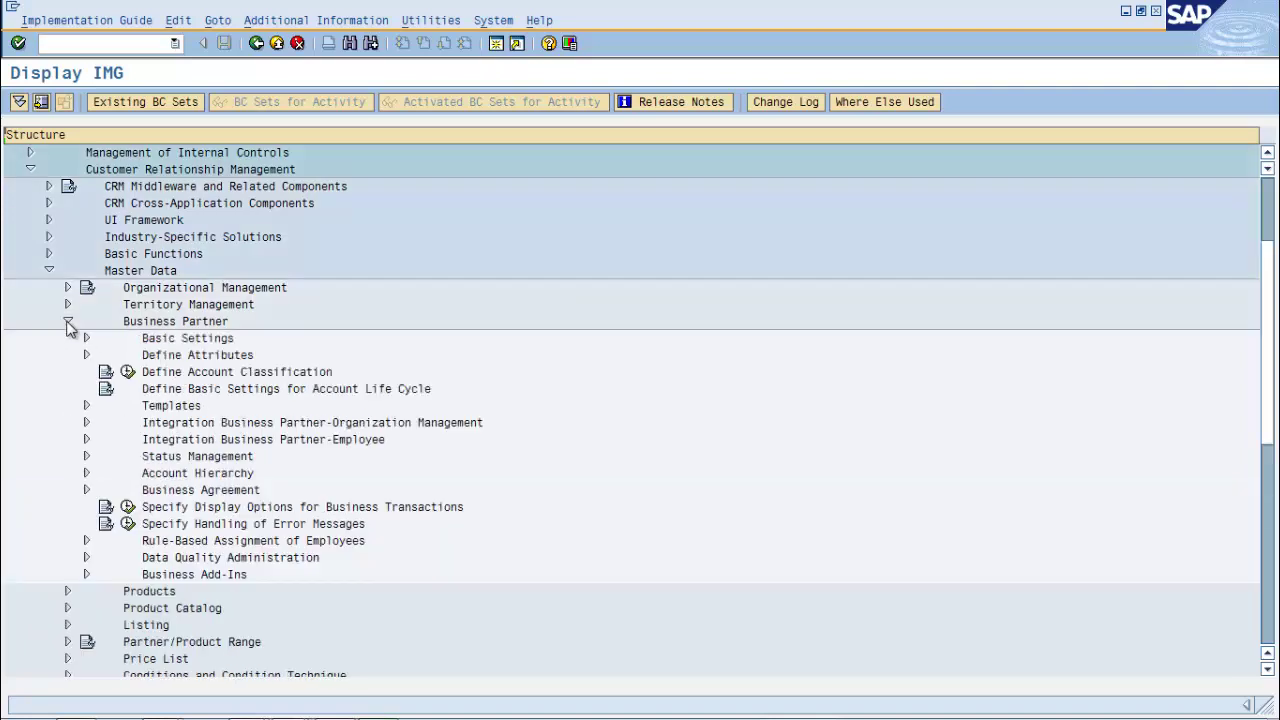
click(86, 406)
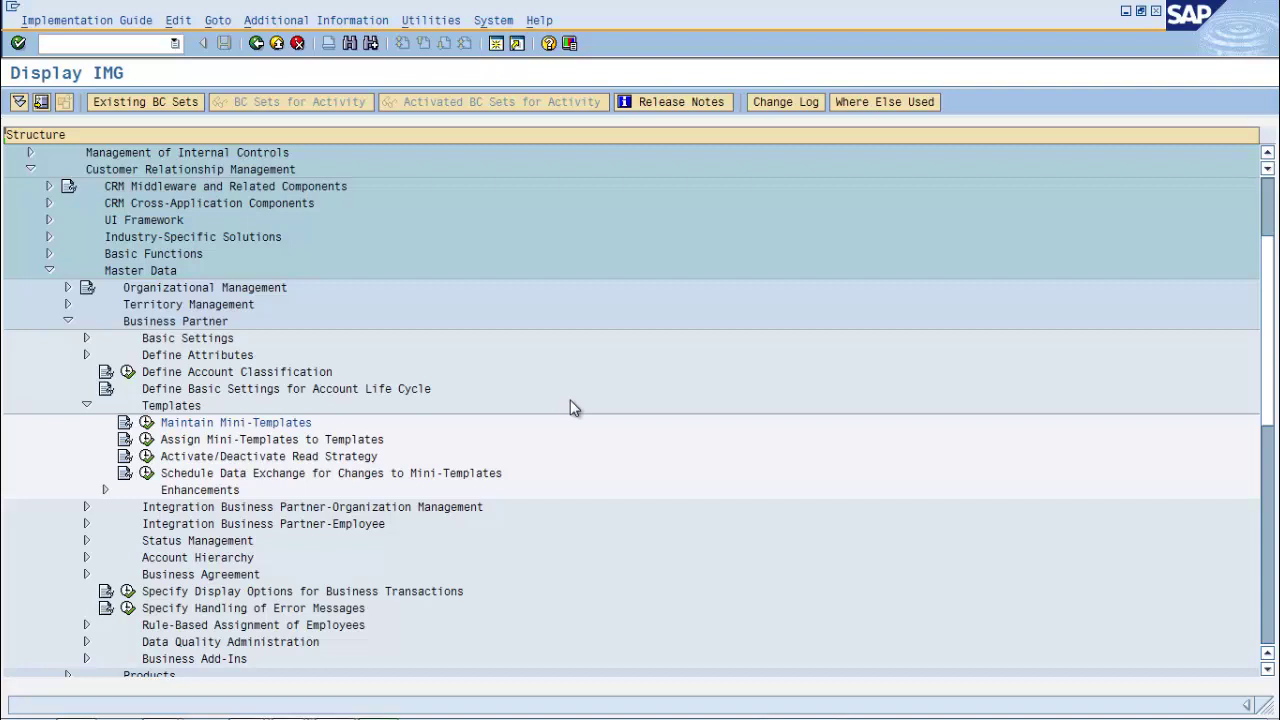
click(147, 423)
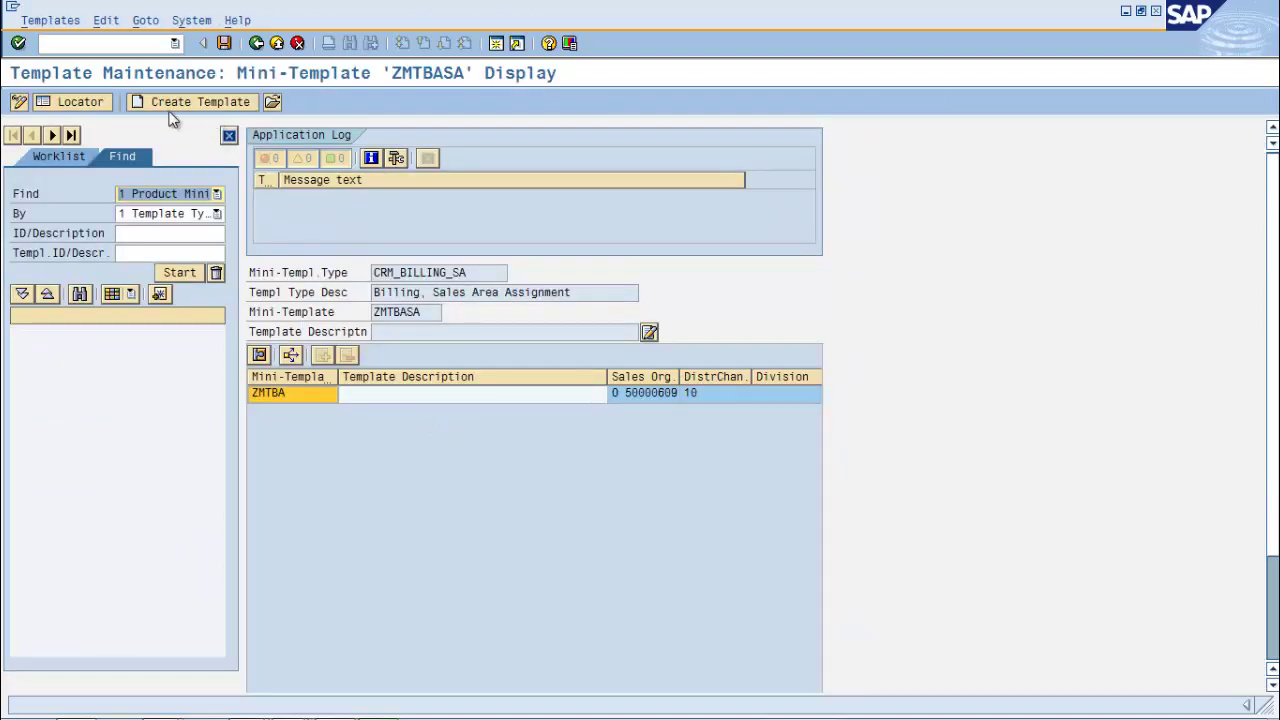
Create a new mini-template ZMTBA2014 for application object BUPA with mini-template type CRM_BILLING_ATTR.
click(305, 188)
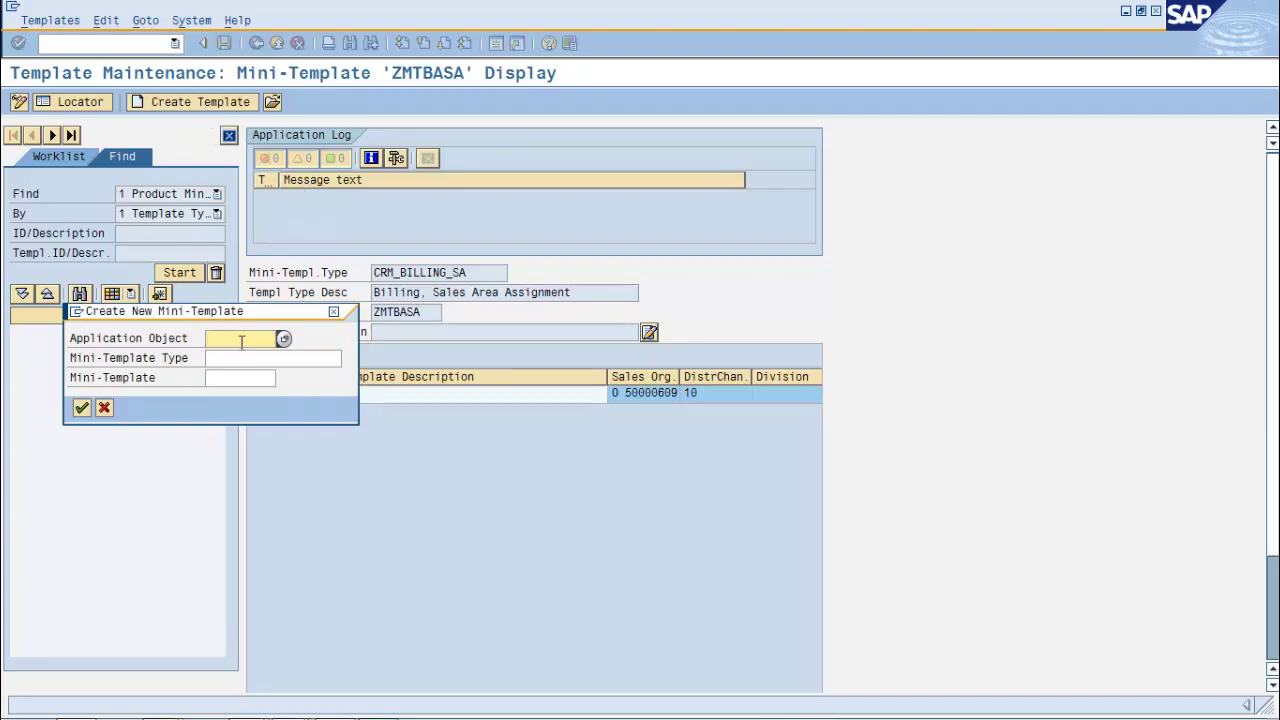
text(bupa)
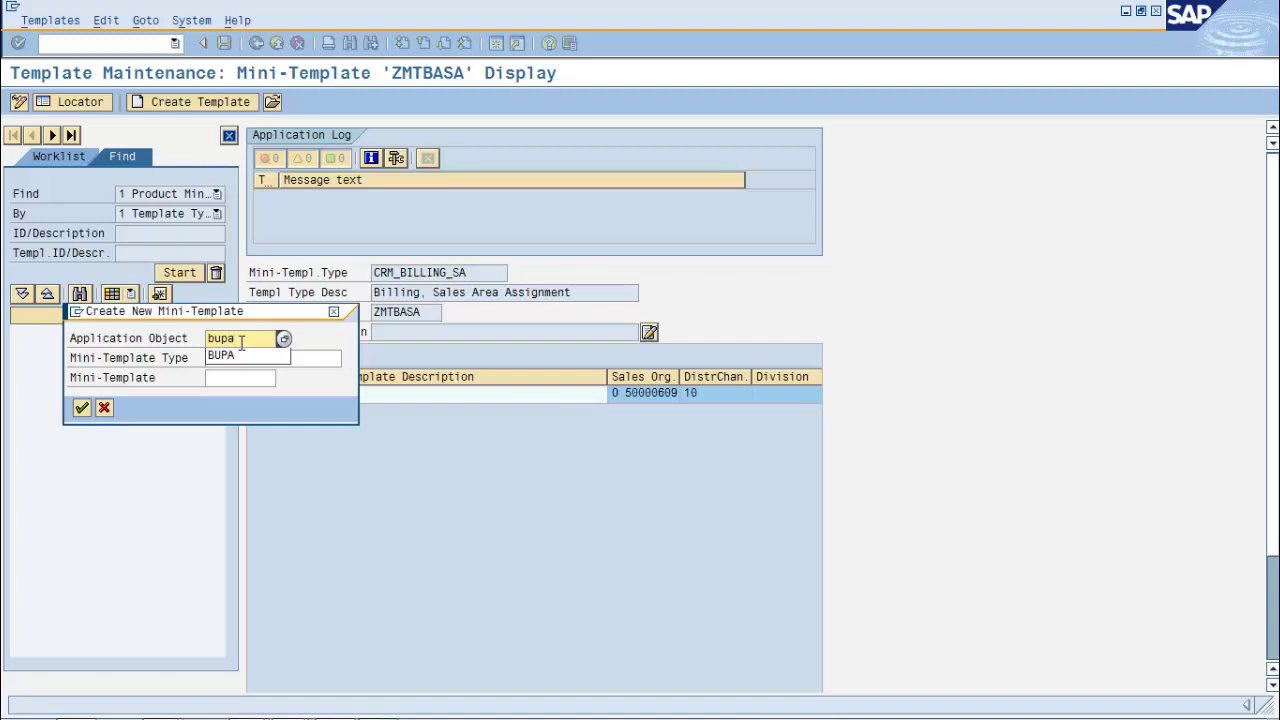
click(307, 357)
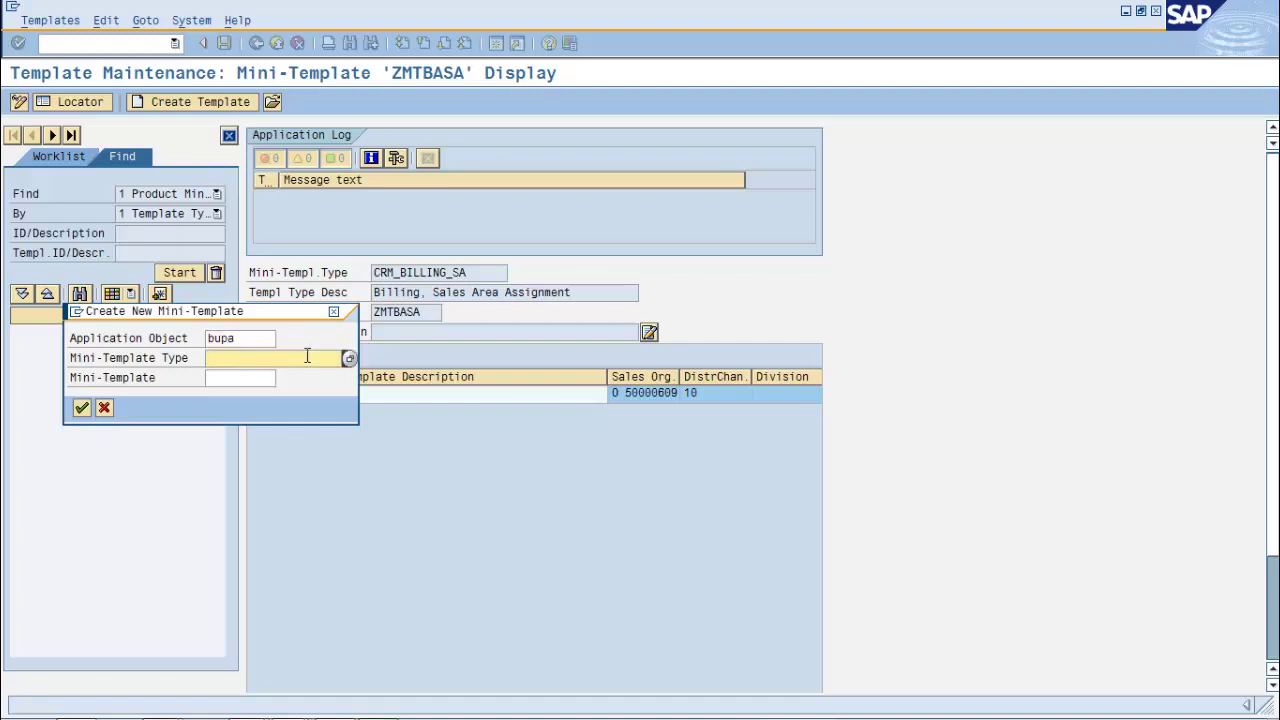
key(F4)
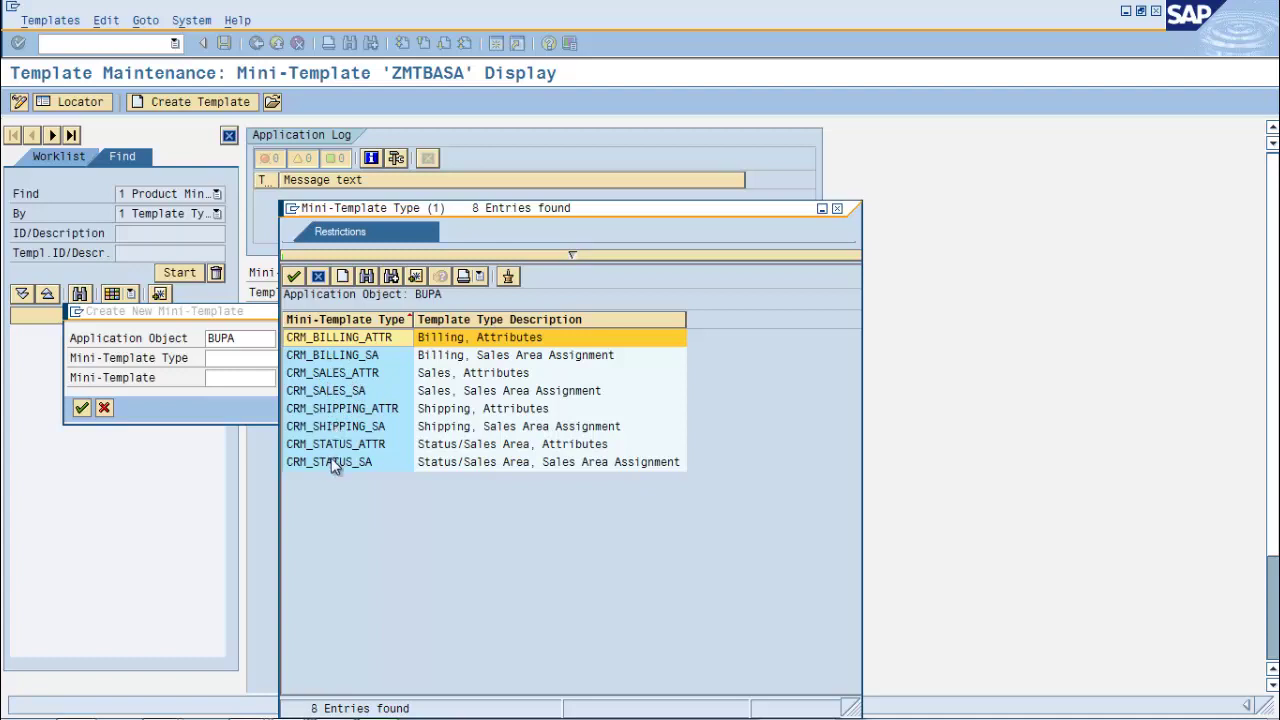
double_click(395, 345)
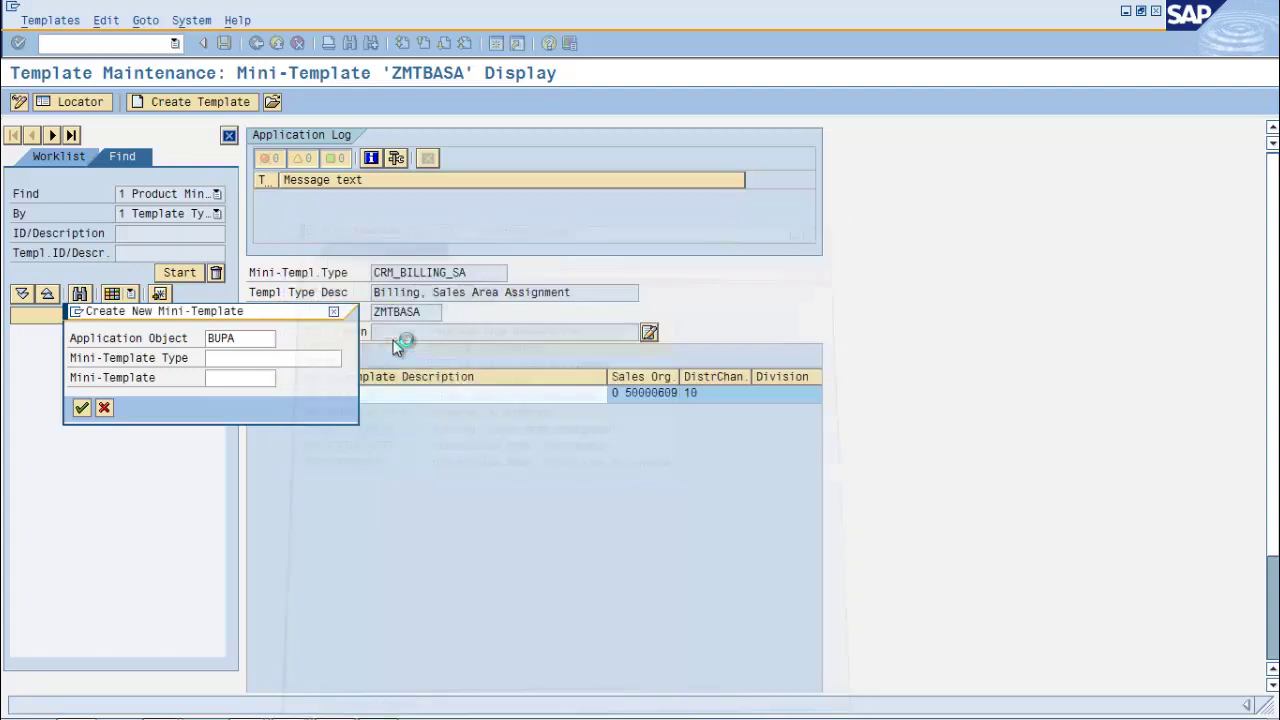
click(253, 378)
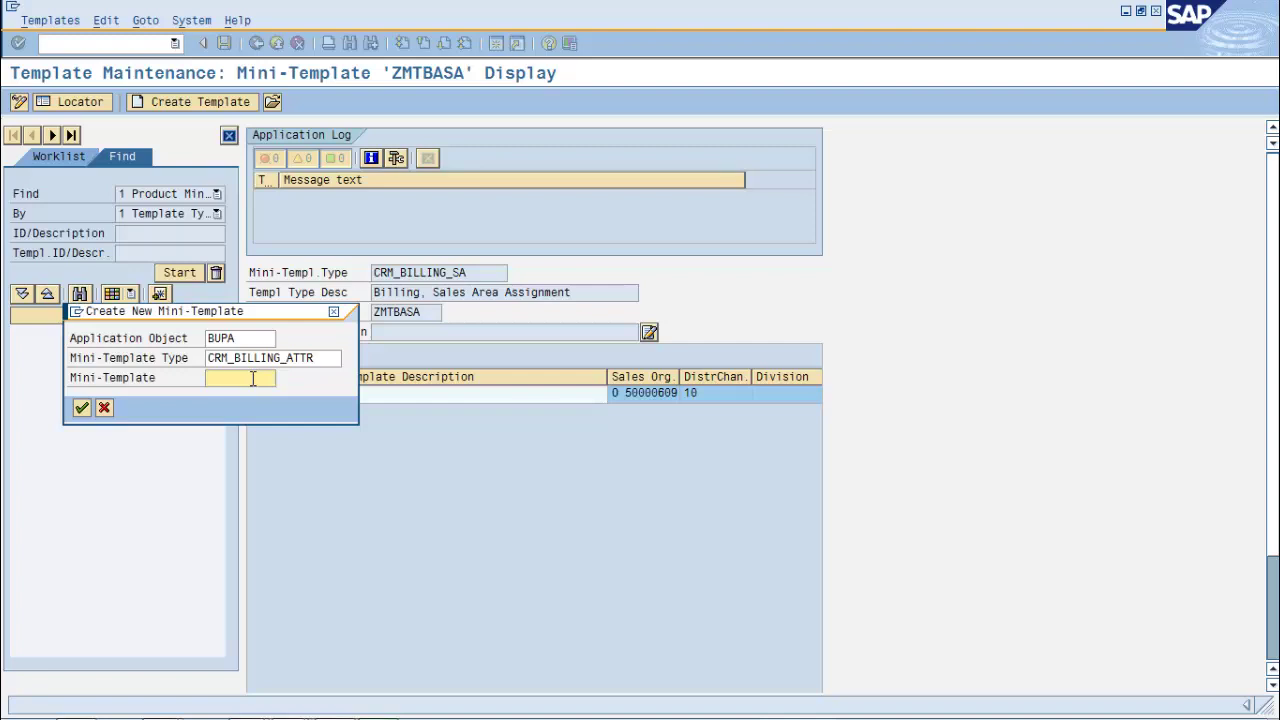
text(z)
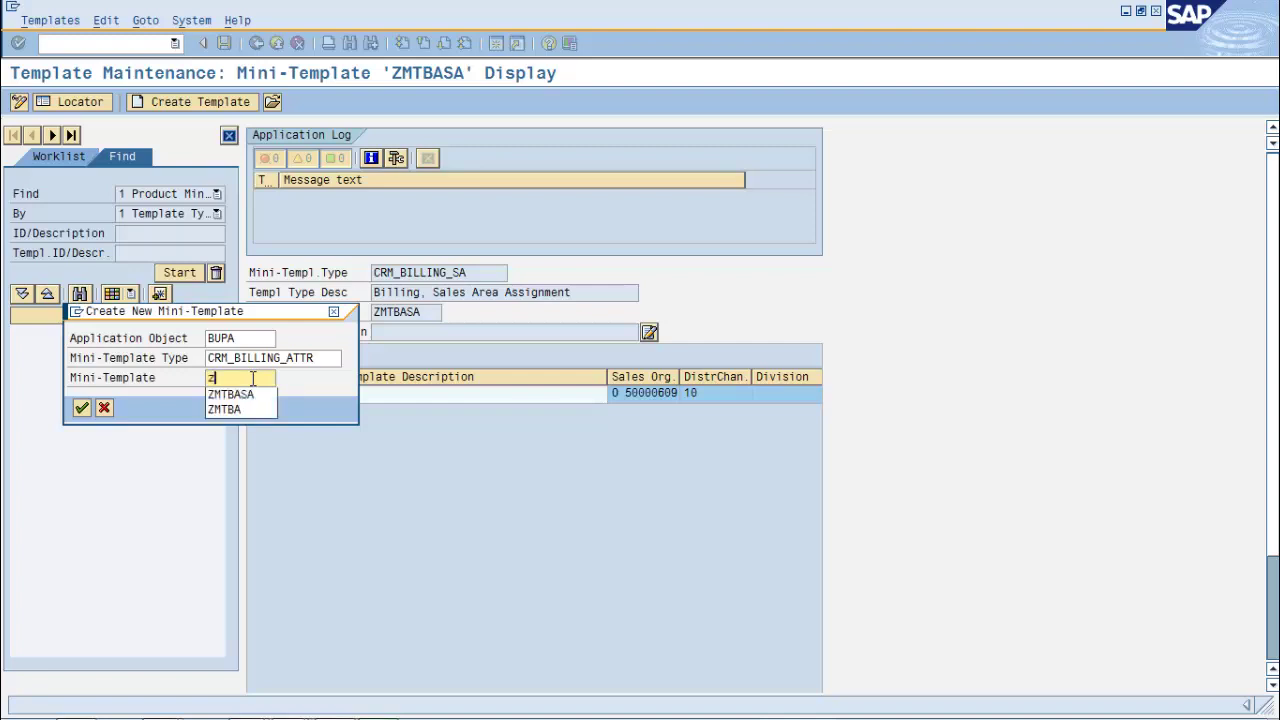
text(MTBA2014)
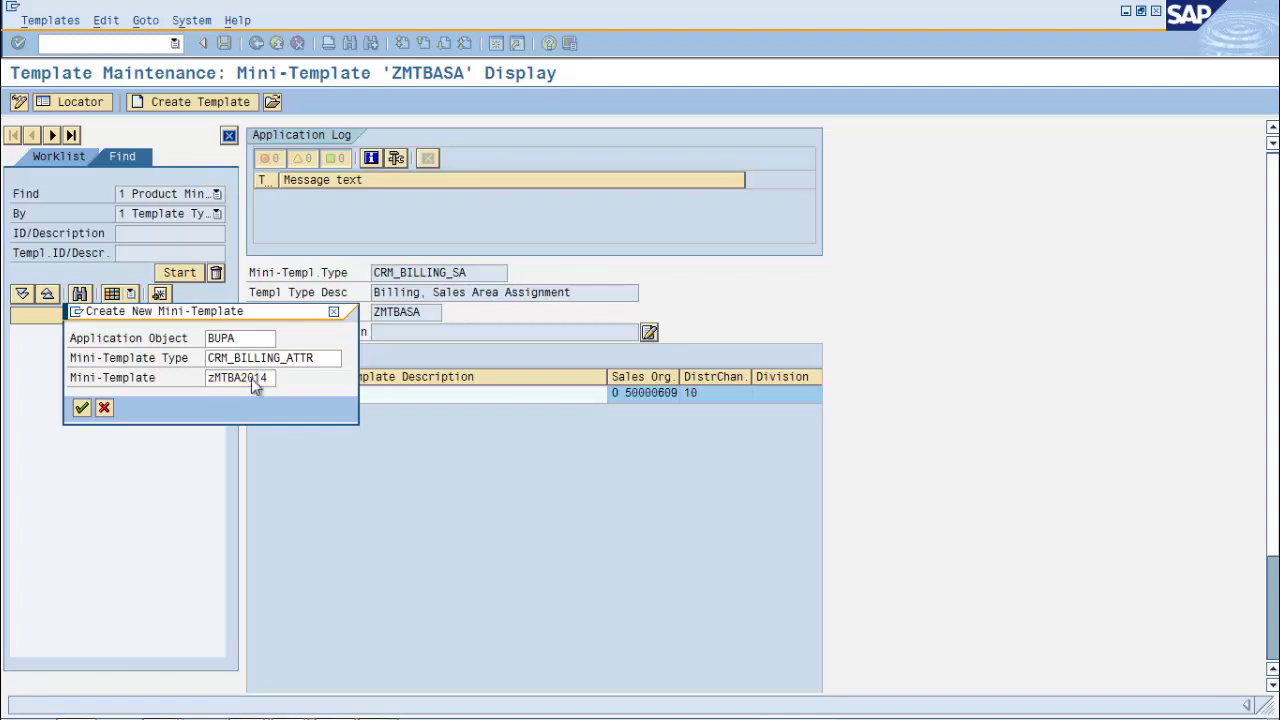
key(Return)
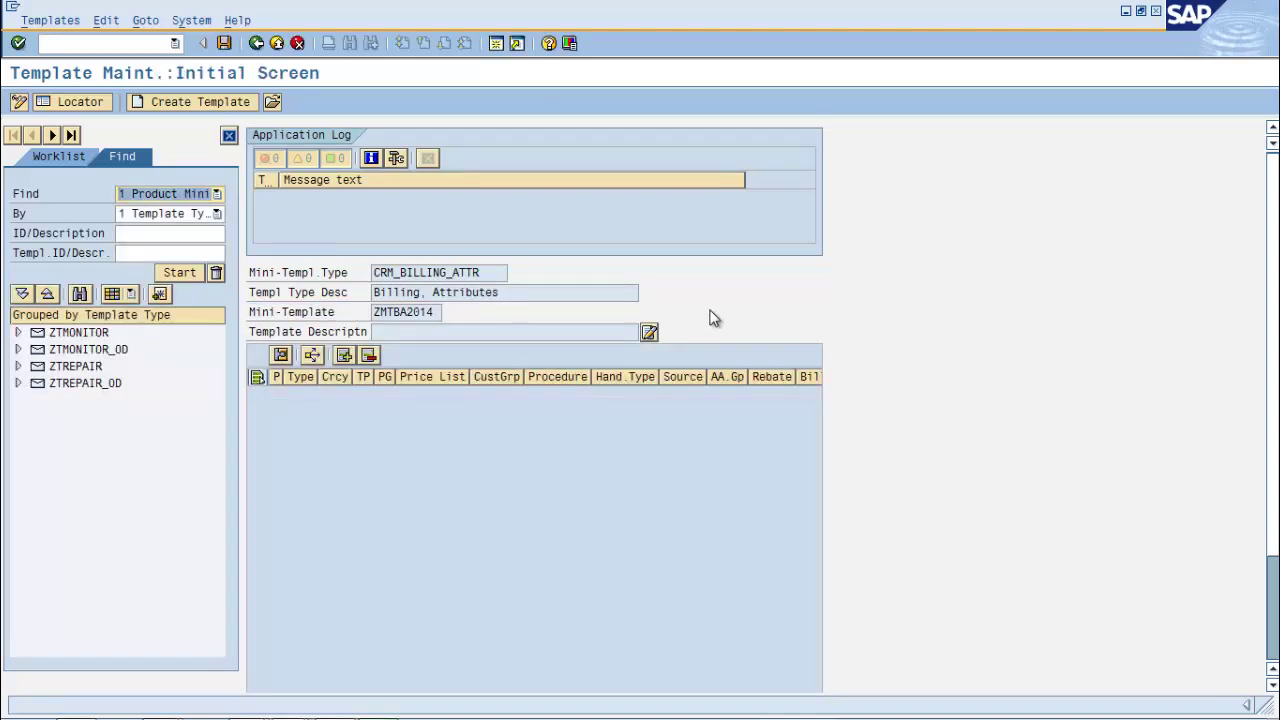
Give mini-template ZMTBA2014 the English description "Billing attribute mini template type".
click(649, 332)
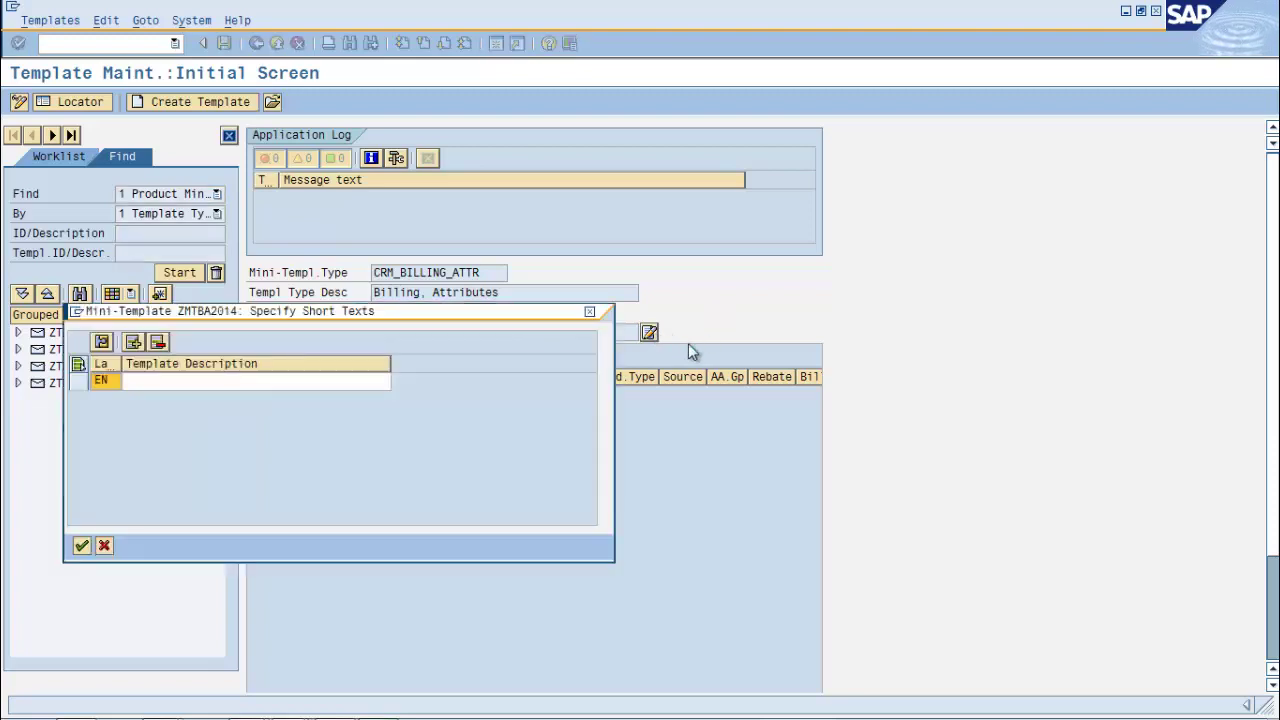
click(193, 381)
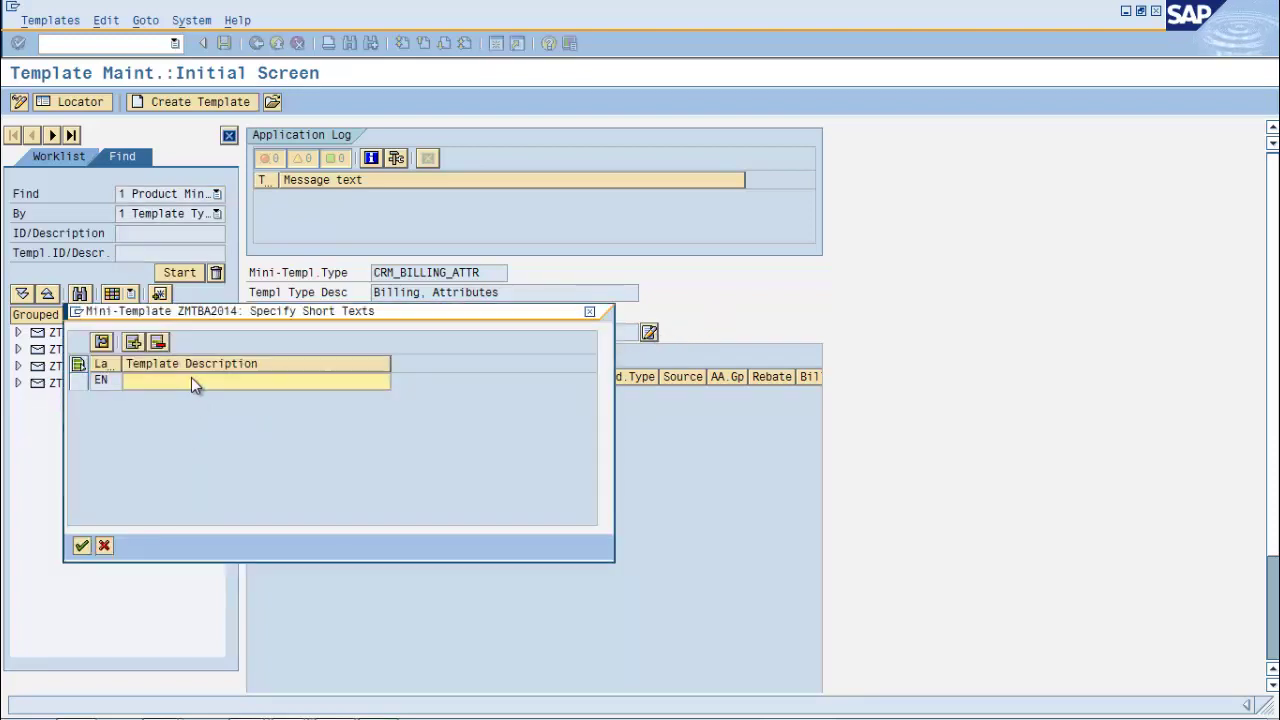
text(Billing a)
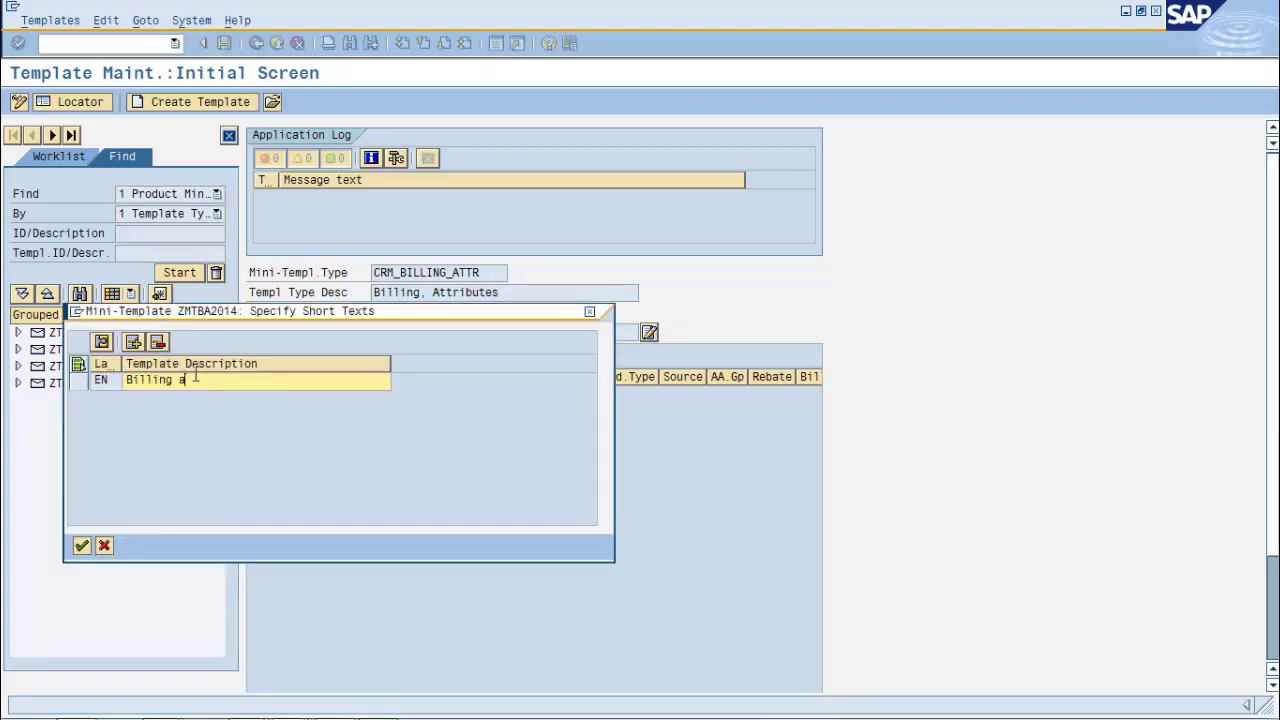
text(ttribute te)
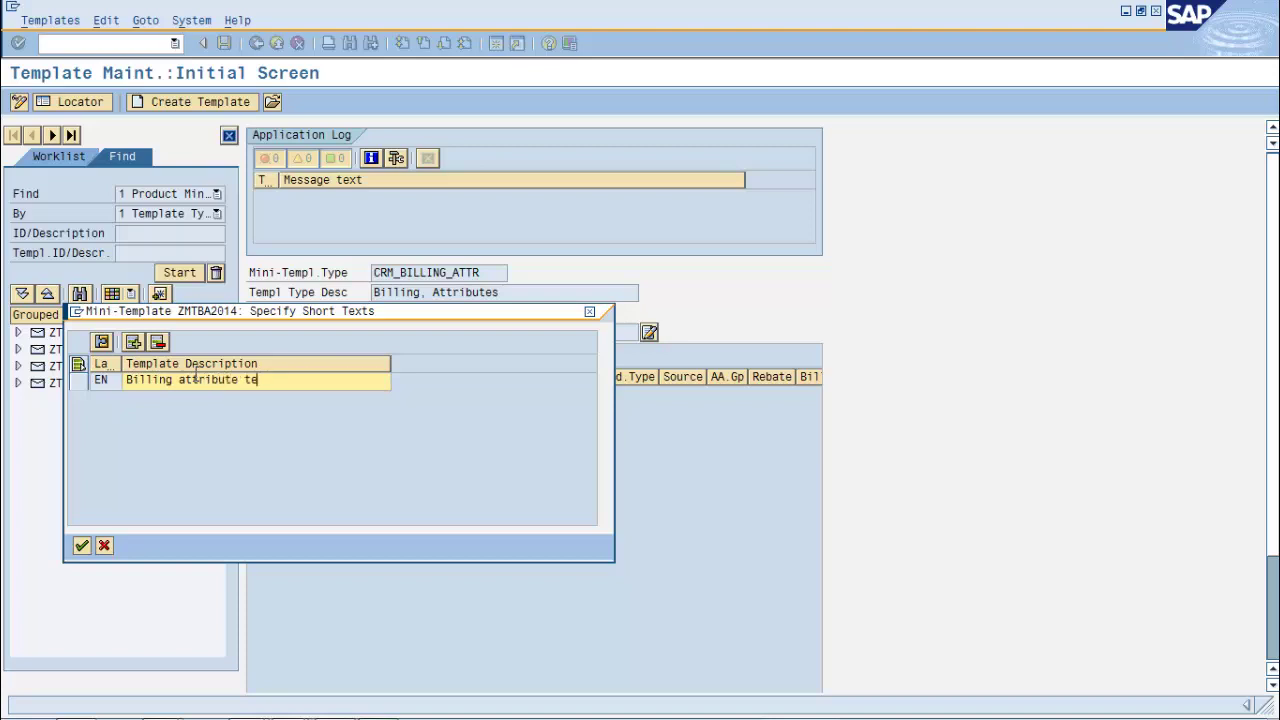
text(mplate type)
key(Left)
key(Left)
key(Left)
text(mini)
click(82, 546)
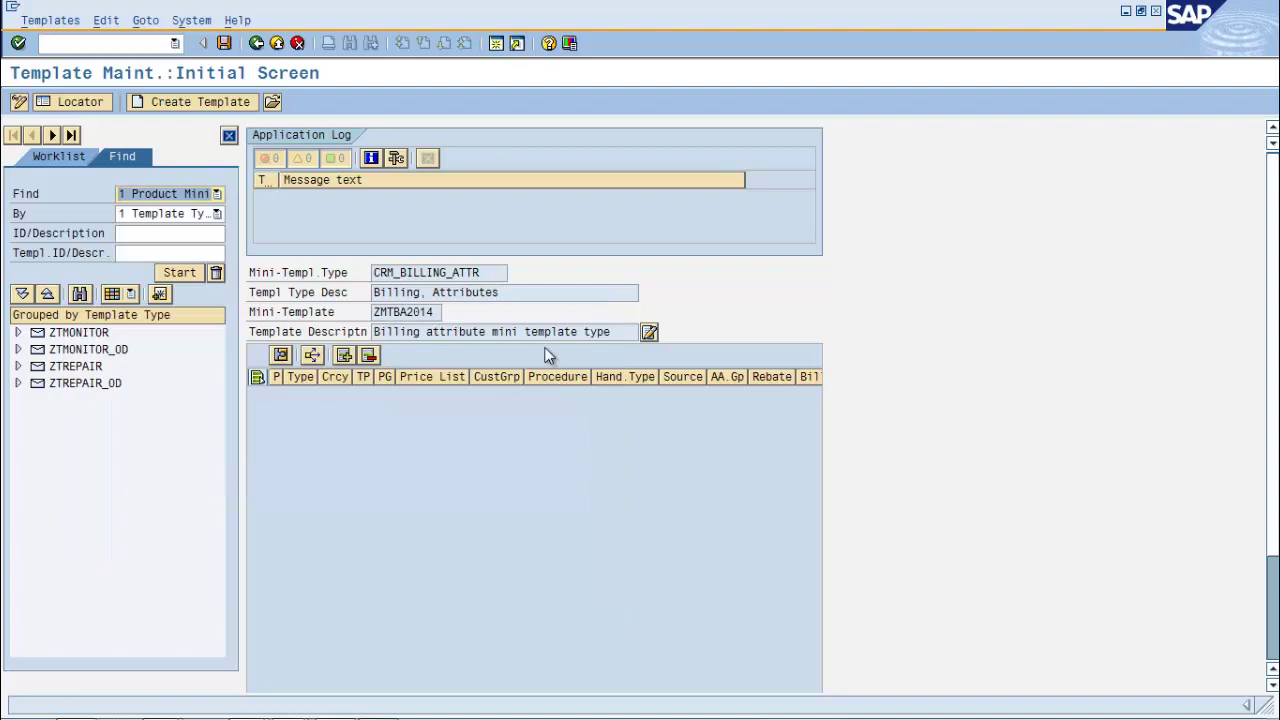
Add an attribute row to the mini-template with customer pricing procedure 1 (Standard) and exchange rate type 001.
click(348, 358)
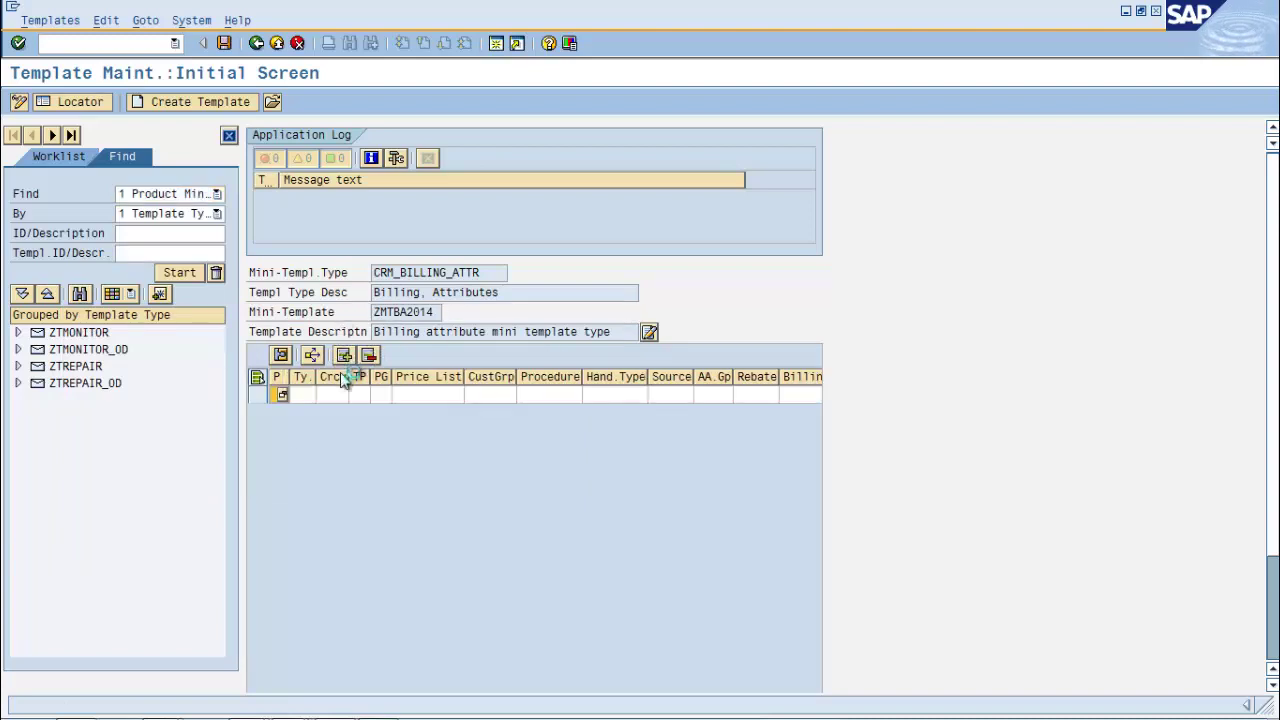
drag(289, 380, 359, 376)
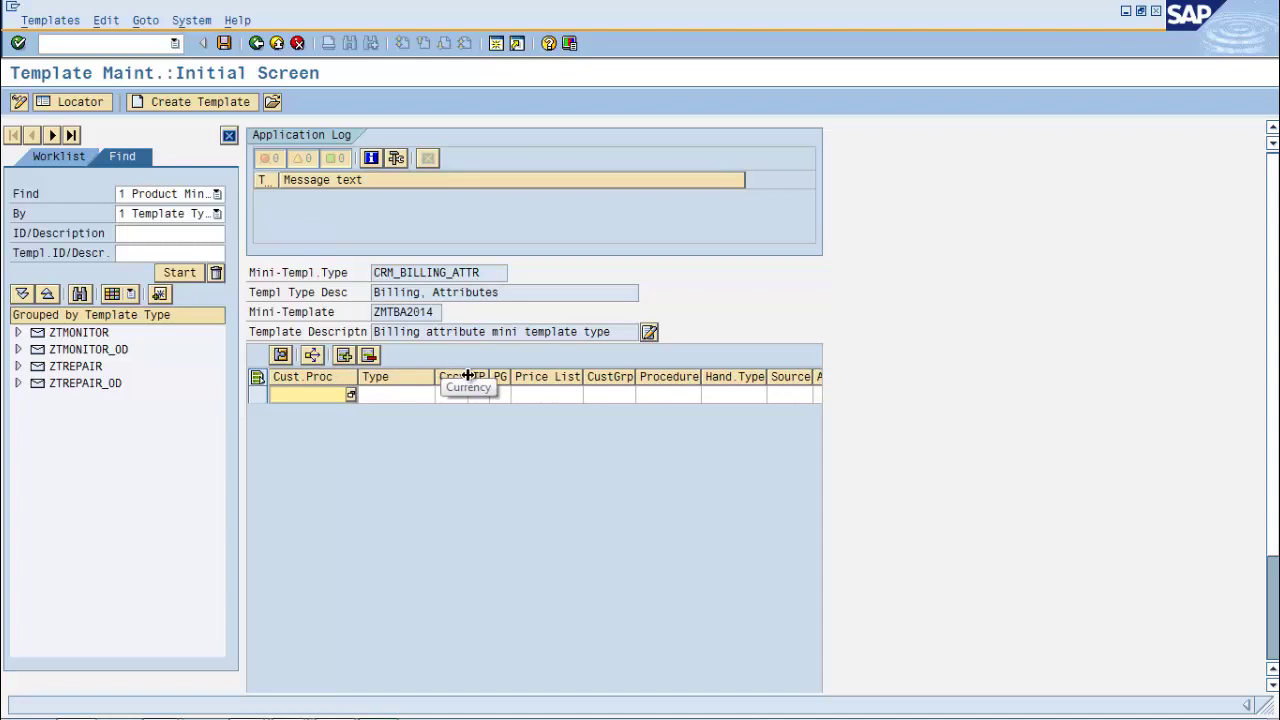
click(350, 395)
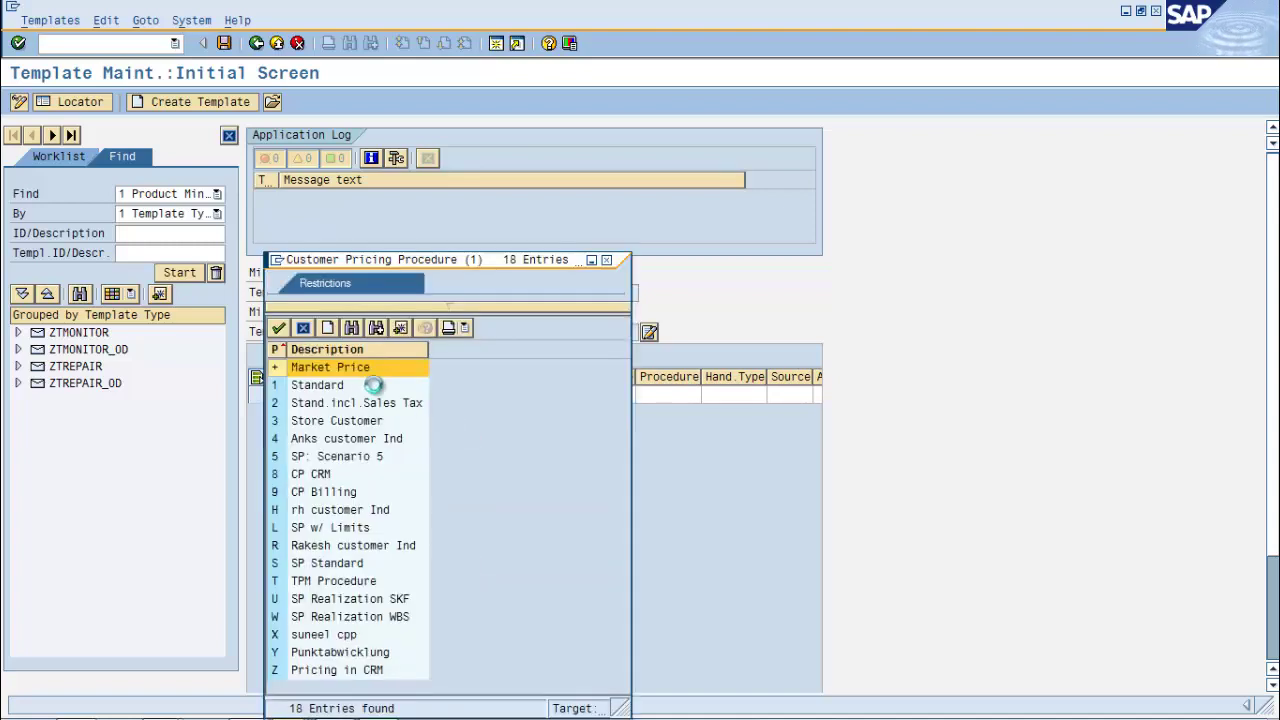
double_click(339, 384)
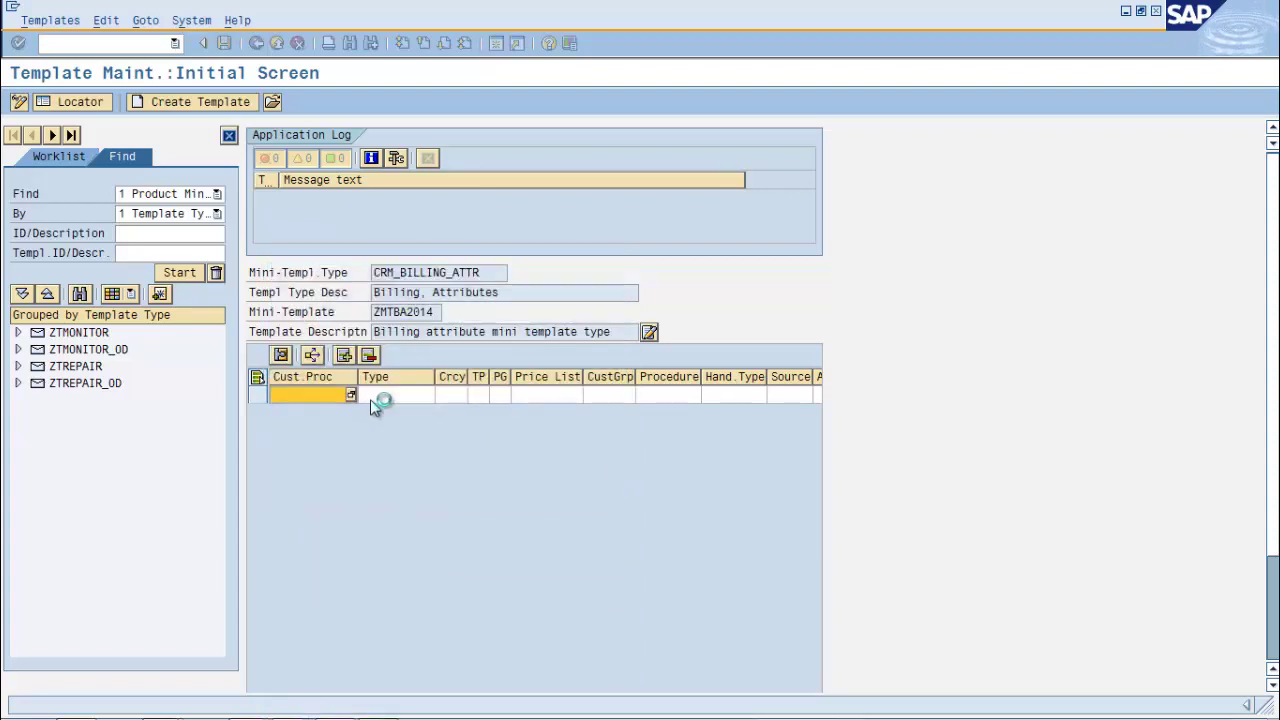
click(390, 394)
click(429, 394)
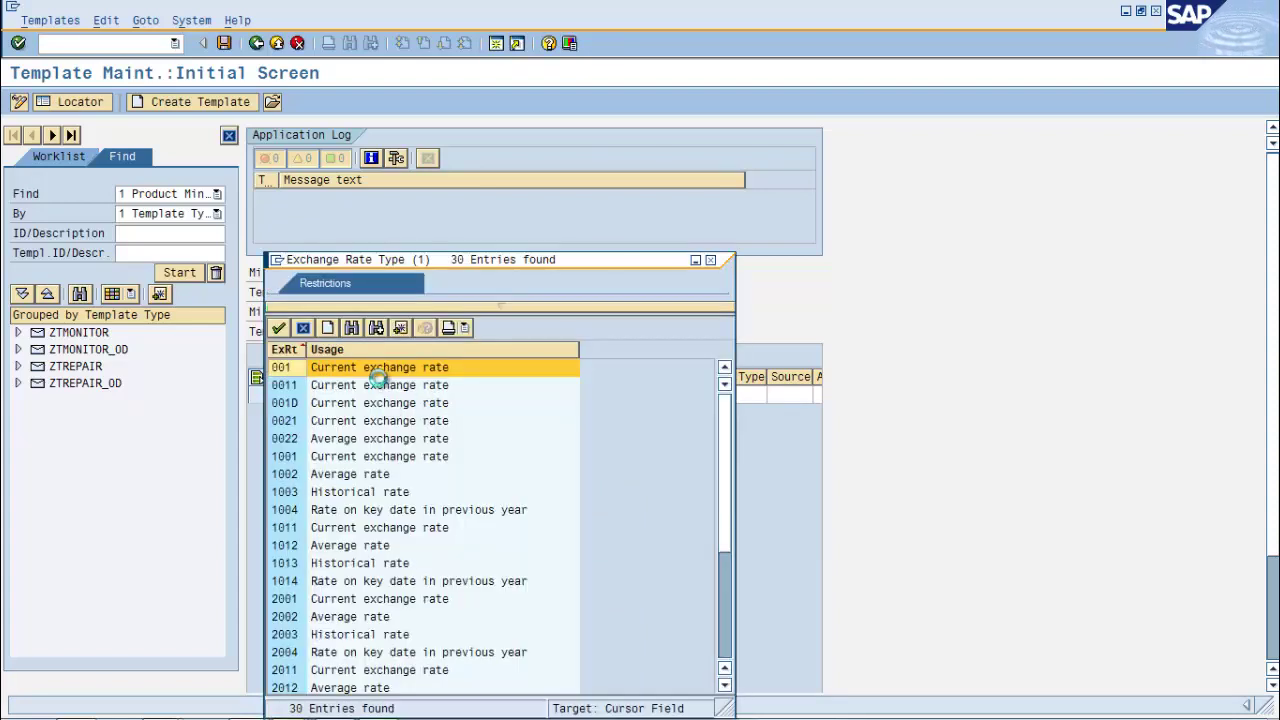
double_click(373, 368)
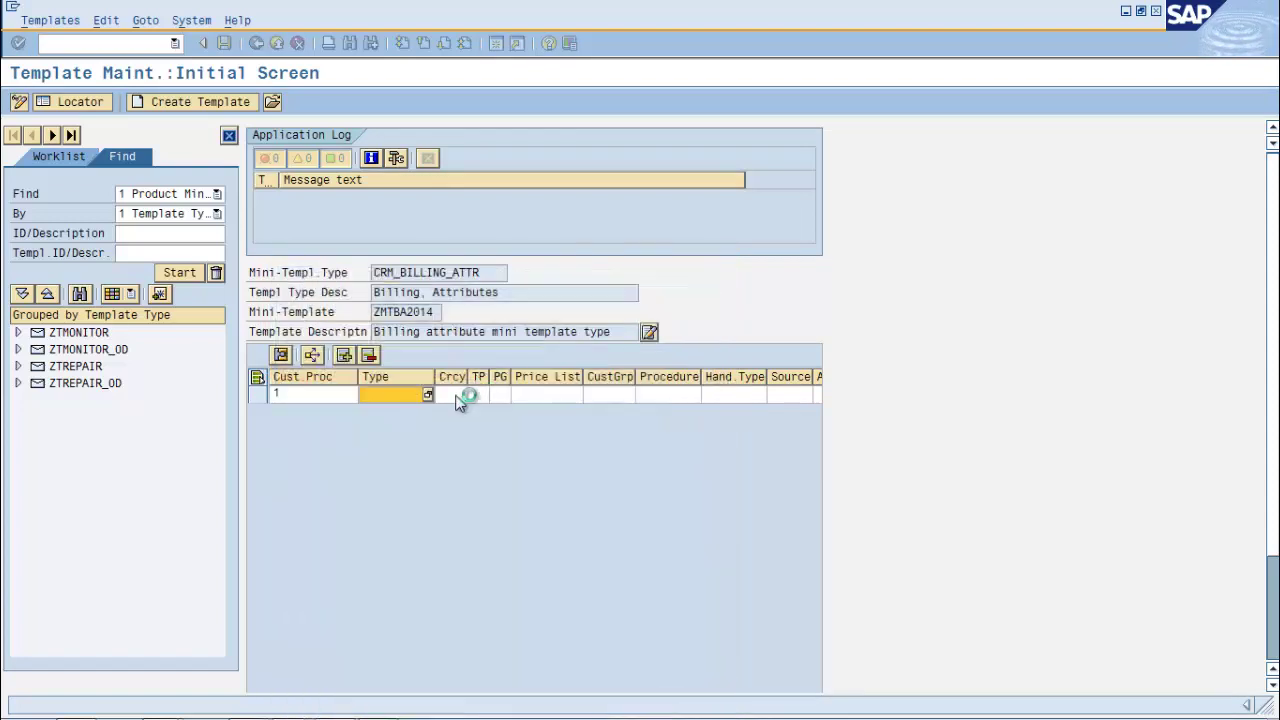
Find USD (American Dollar) among the possible currencies and set it as the attribute row's currency.
click(464, 394)
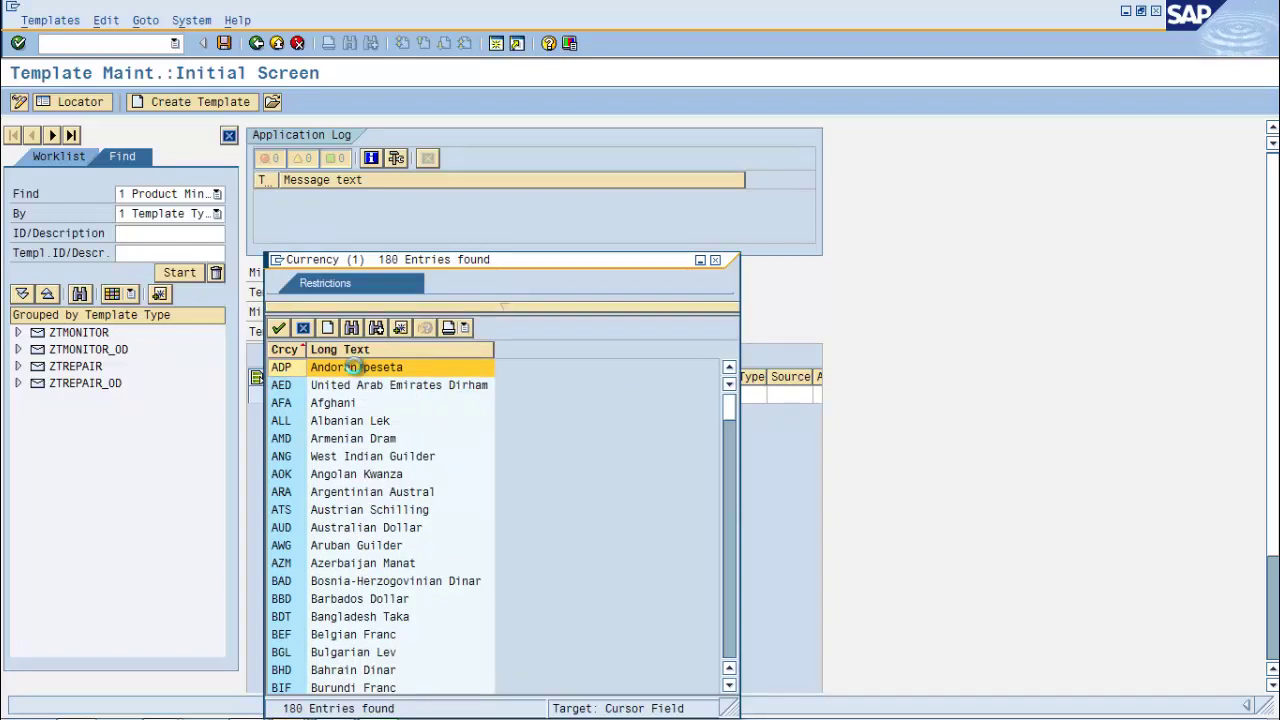
click(352, 328)
text(usd)
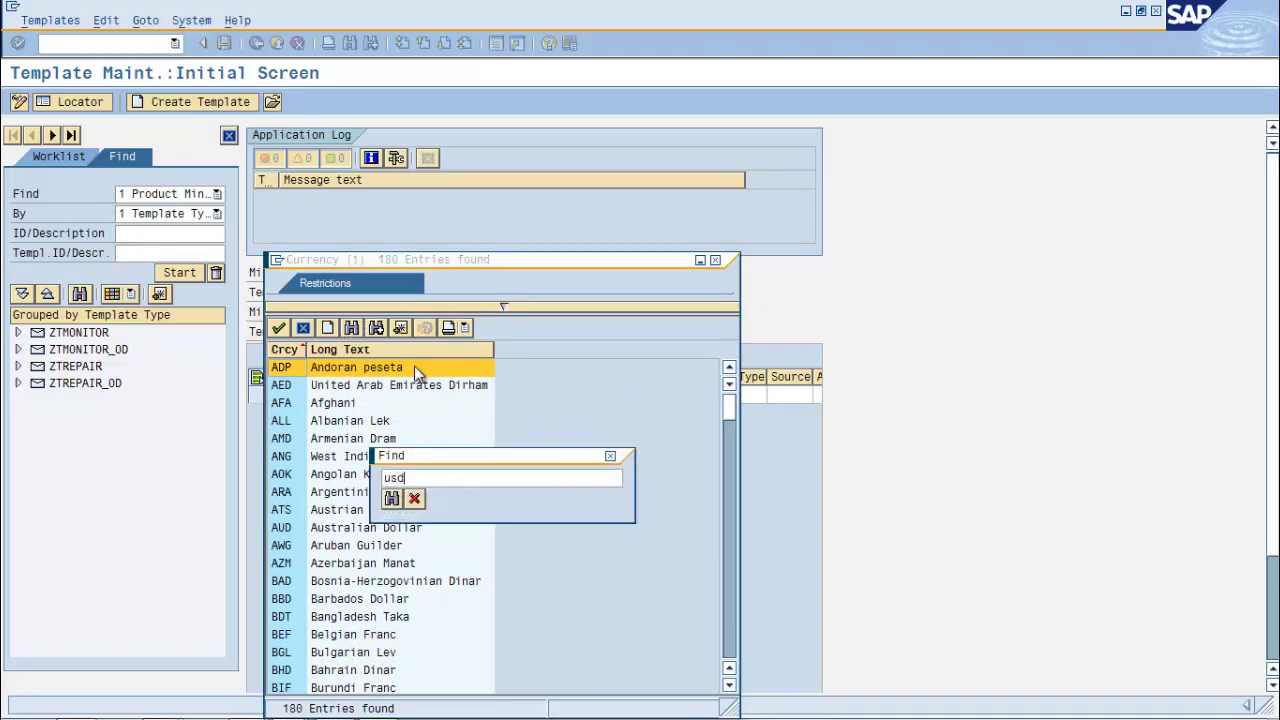
key(Return)
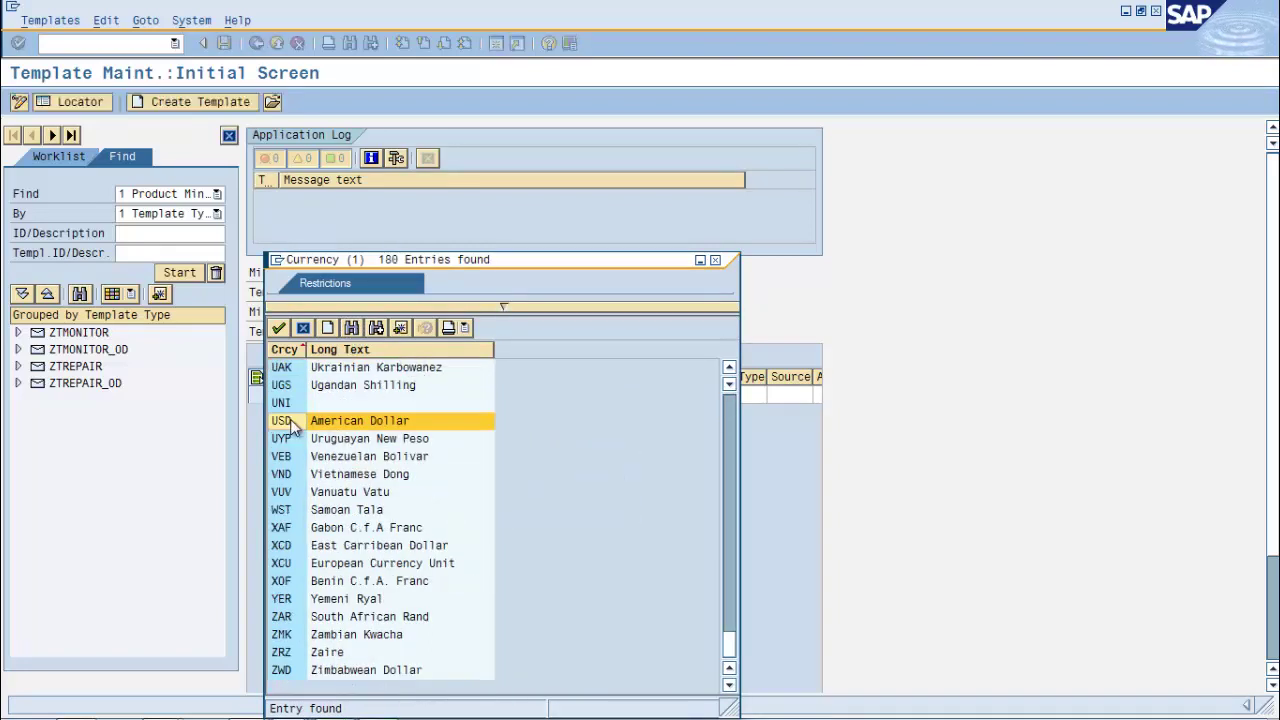
double_click(356, 421)
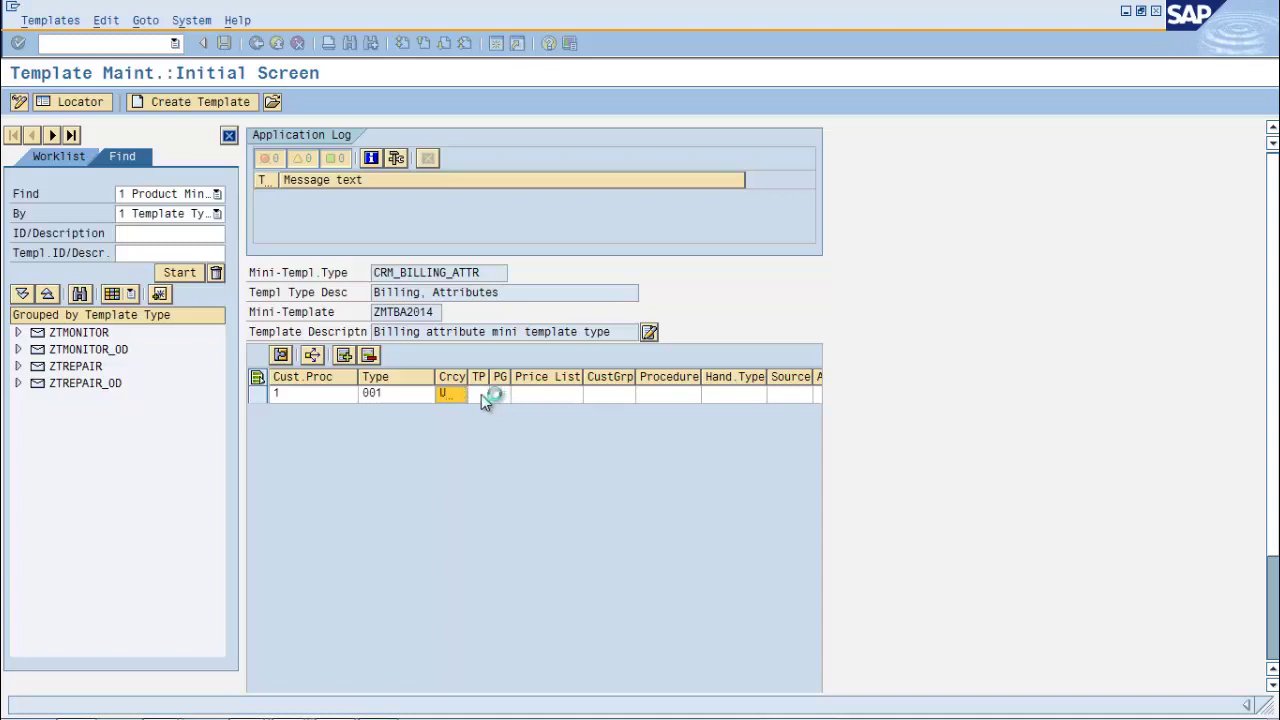
Set the row's terms of payment to 0001 and its customer price group to 01 (Bulk buyer).
click(481, 394)
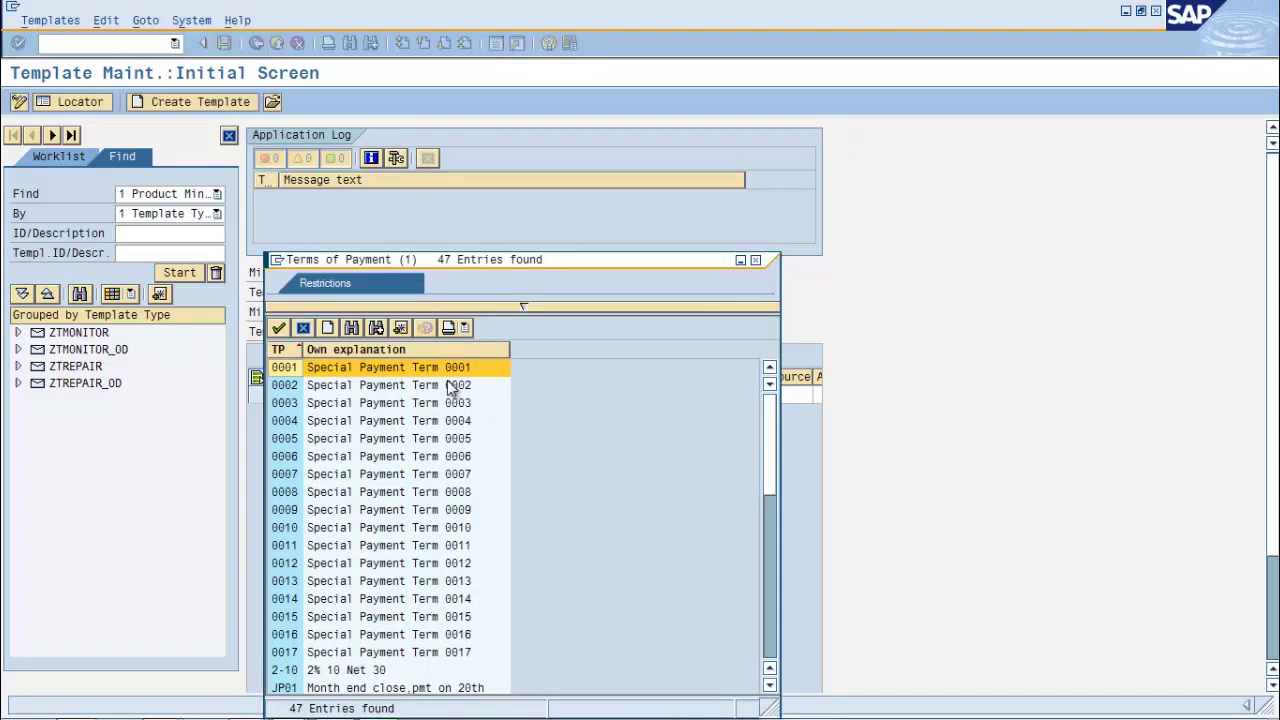
double_click(447, 373)
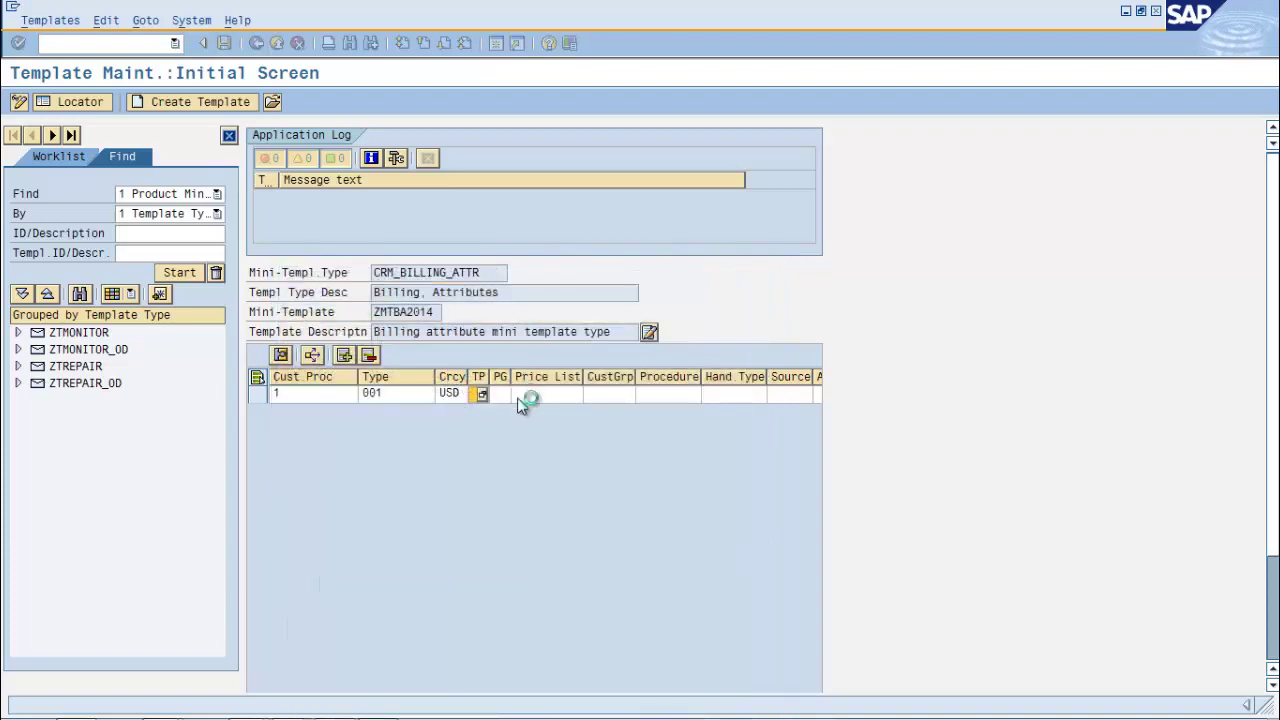
click(507, 394)
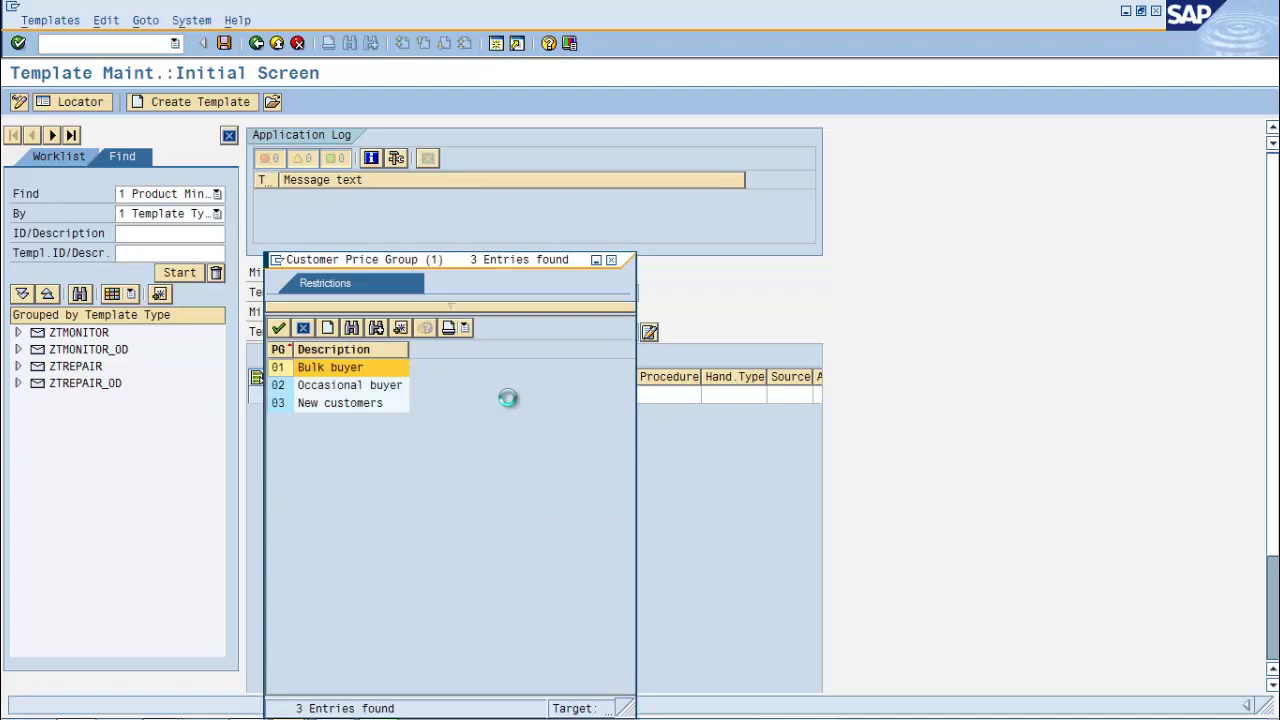
double_click(342, 368)
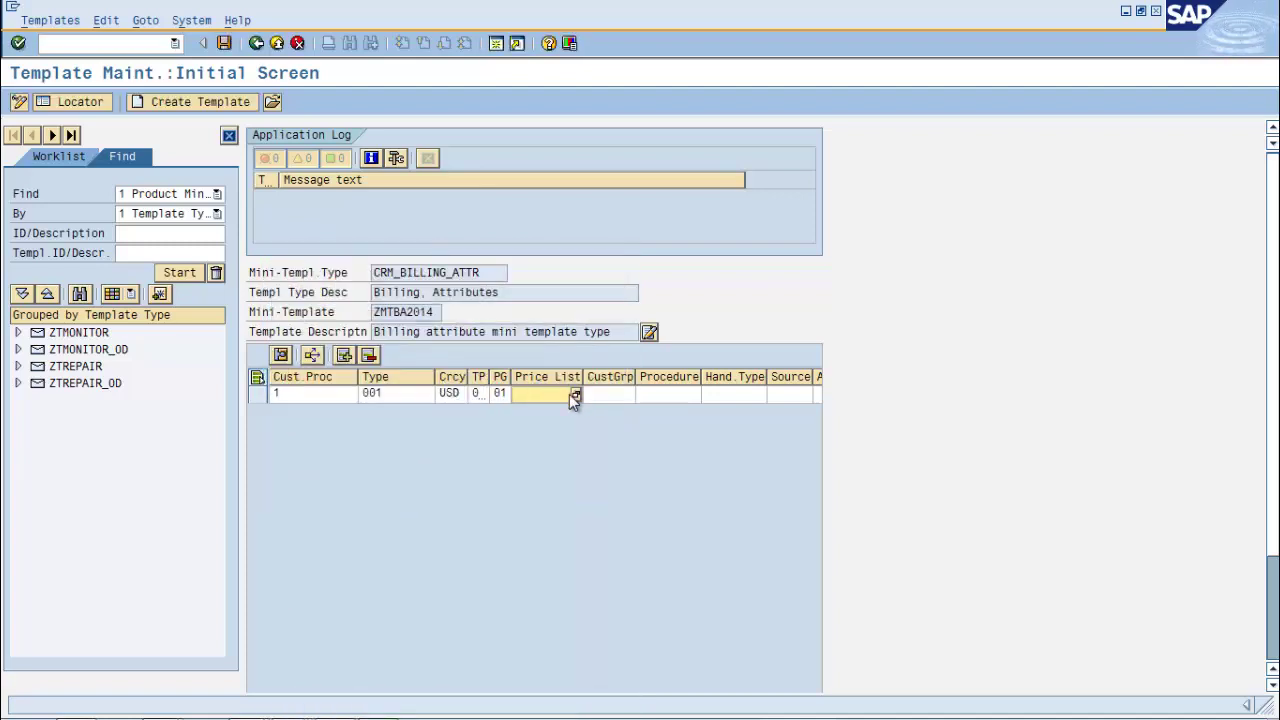
Set the attribute row's price list type to 02 and its customer group to 03 (Development partners).
click(569, 394)
click(576, 395)
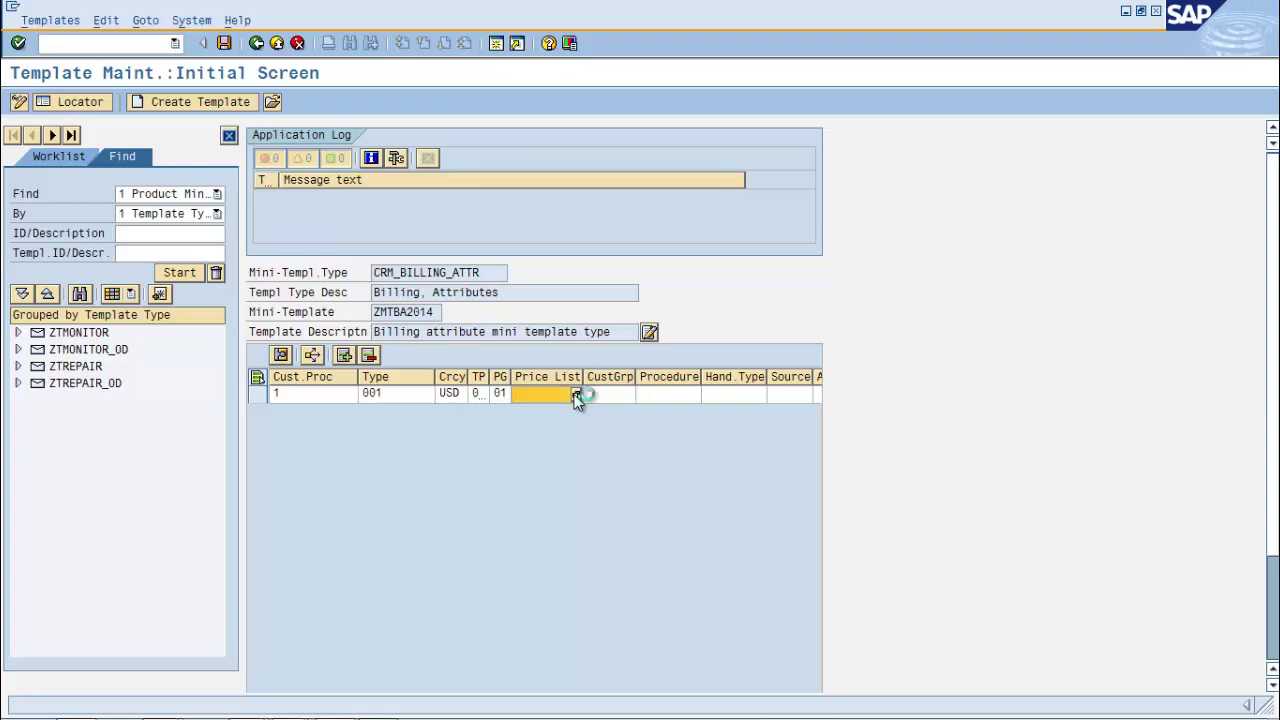
double_click(413, 386)
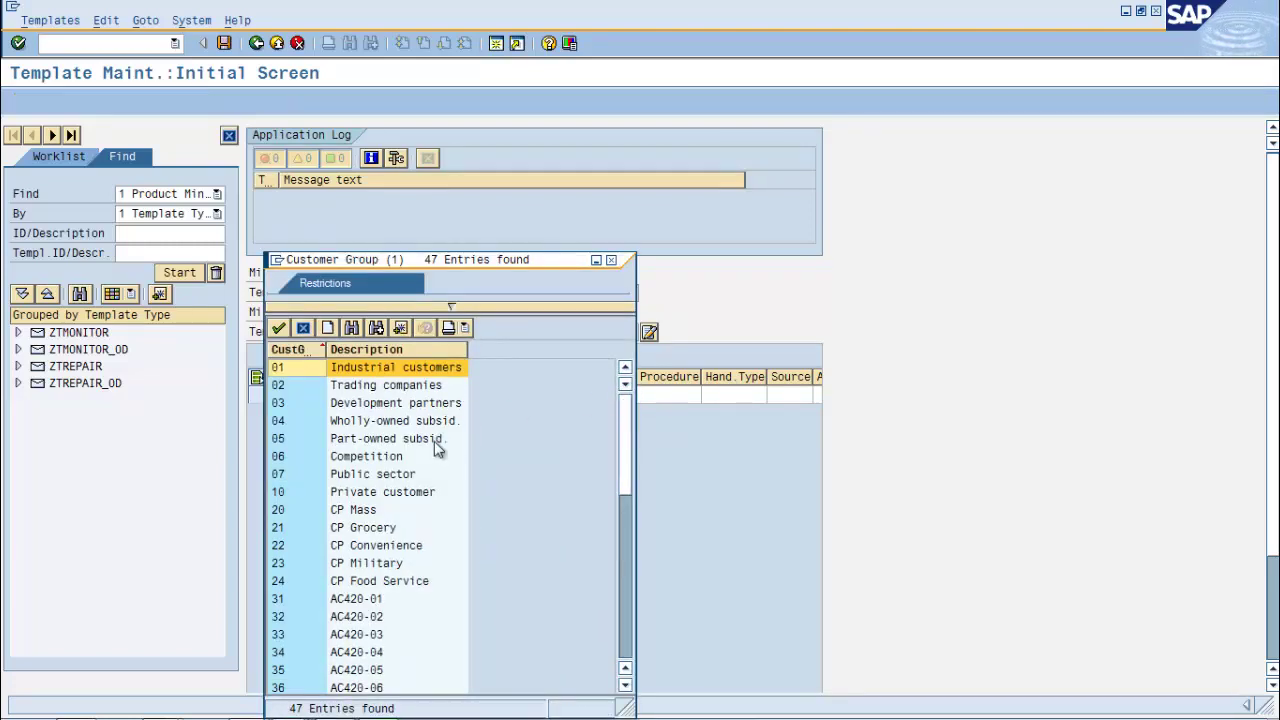
double_click(395, 403)
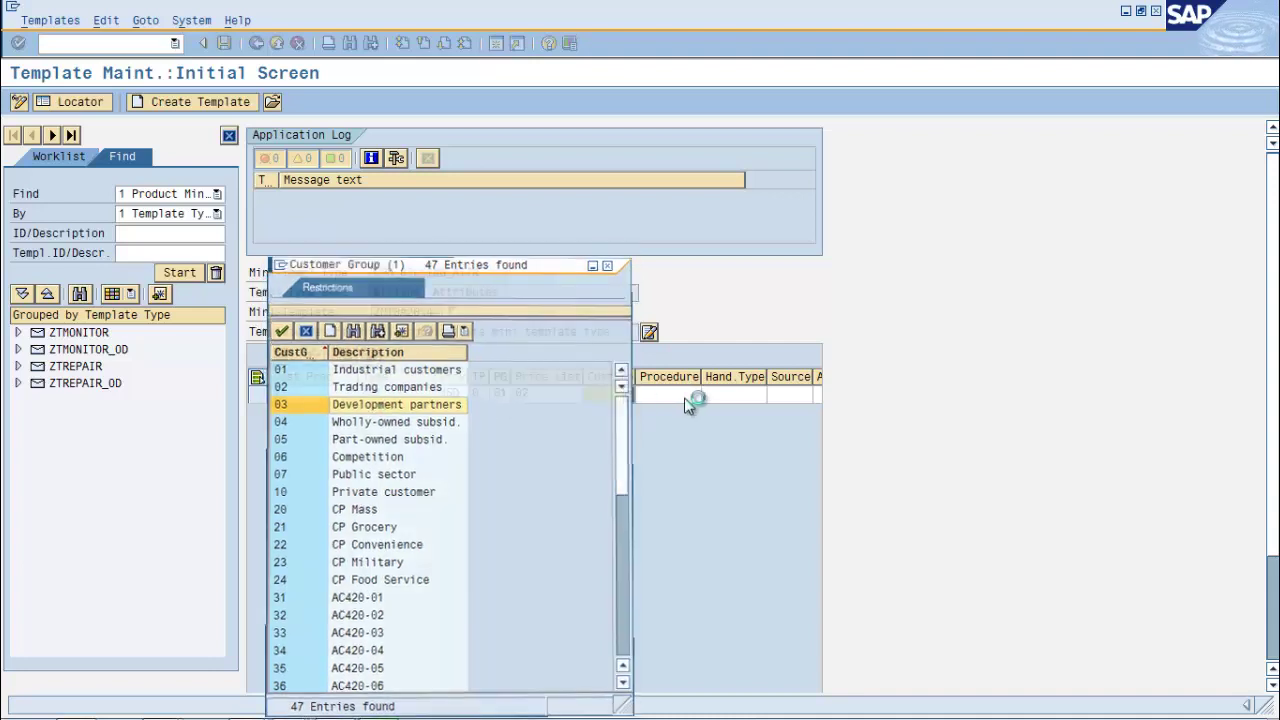
Set the row's billing plan procedure to 0002 and save mini-template ZMTBA2014, agreeing to transport the changes.
click(672, 393)
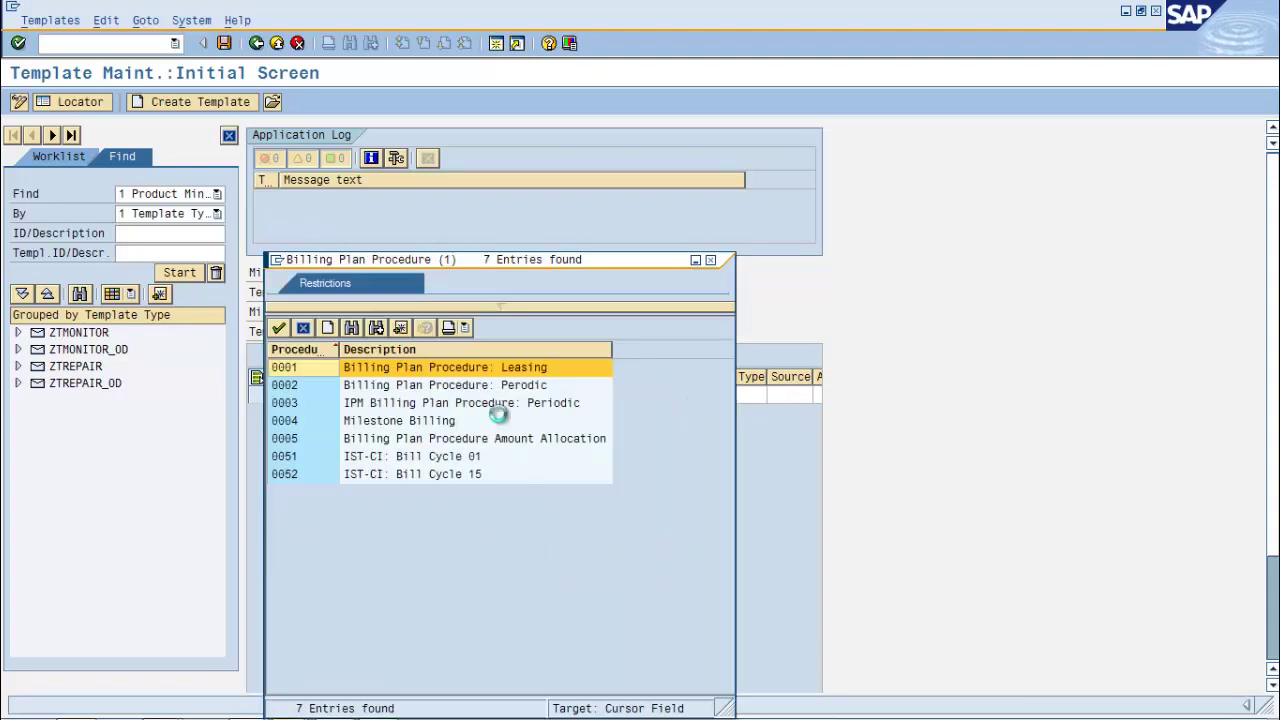
double_click(430, 385)
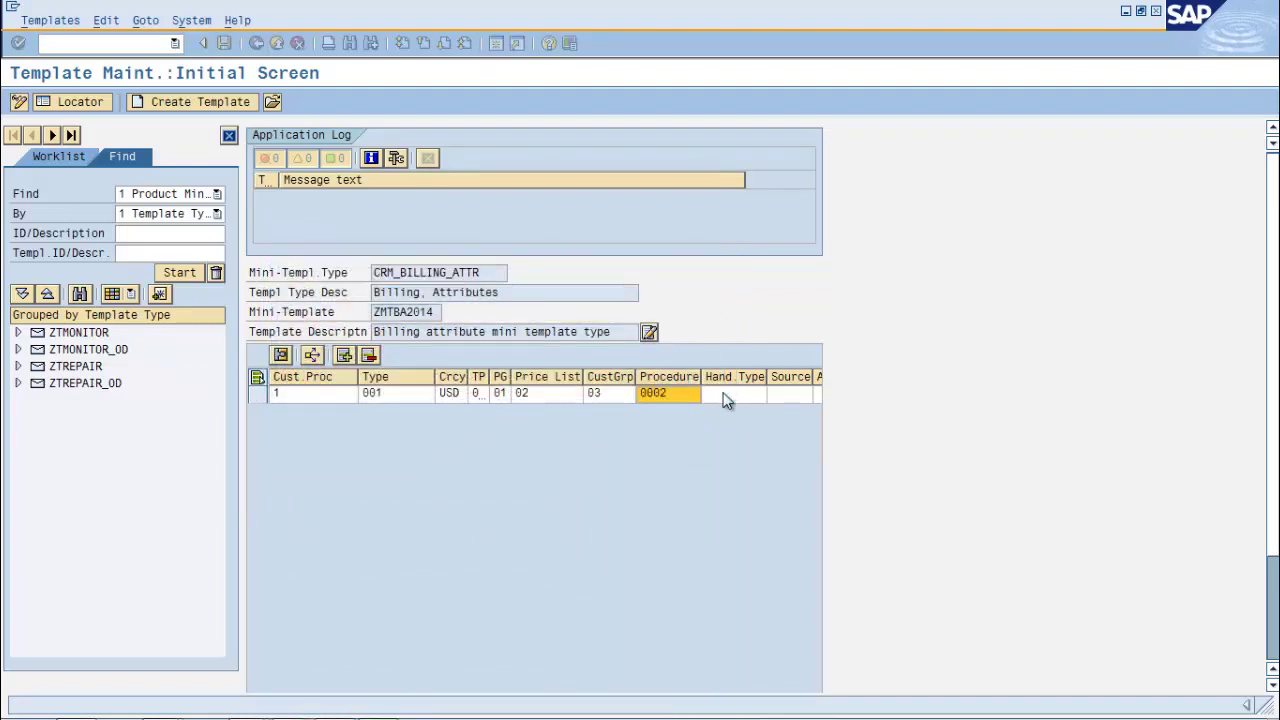
click(760, 393)
click(760, 394)
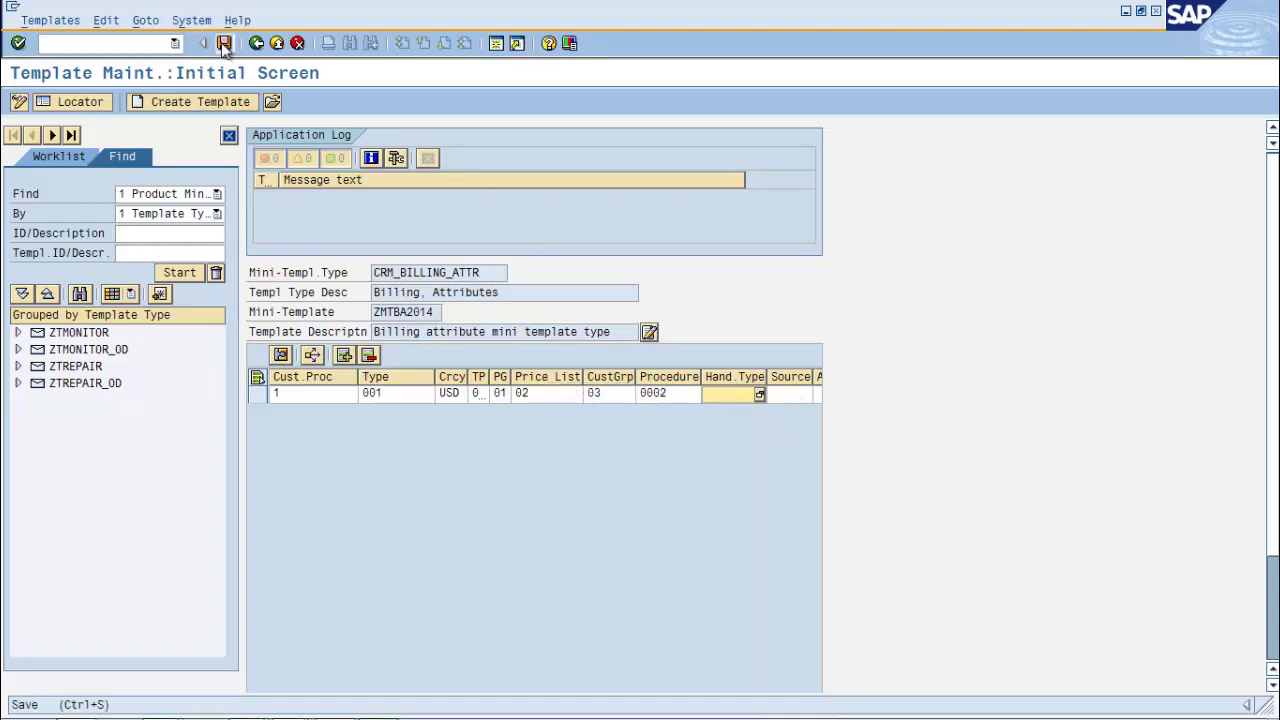
click(224, 43)
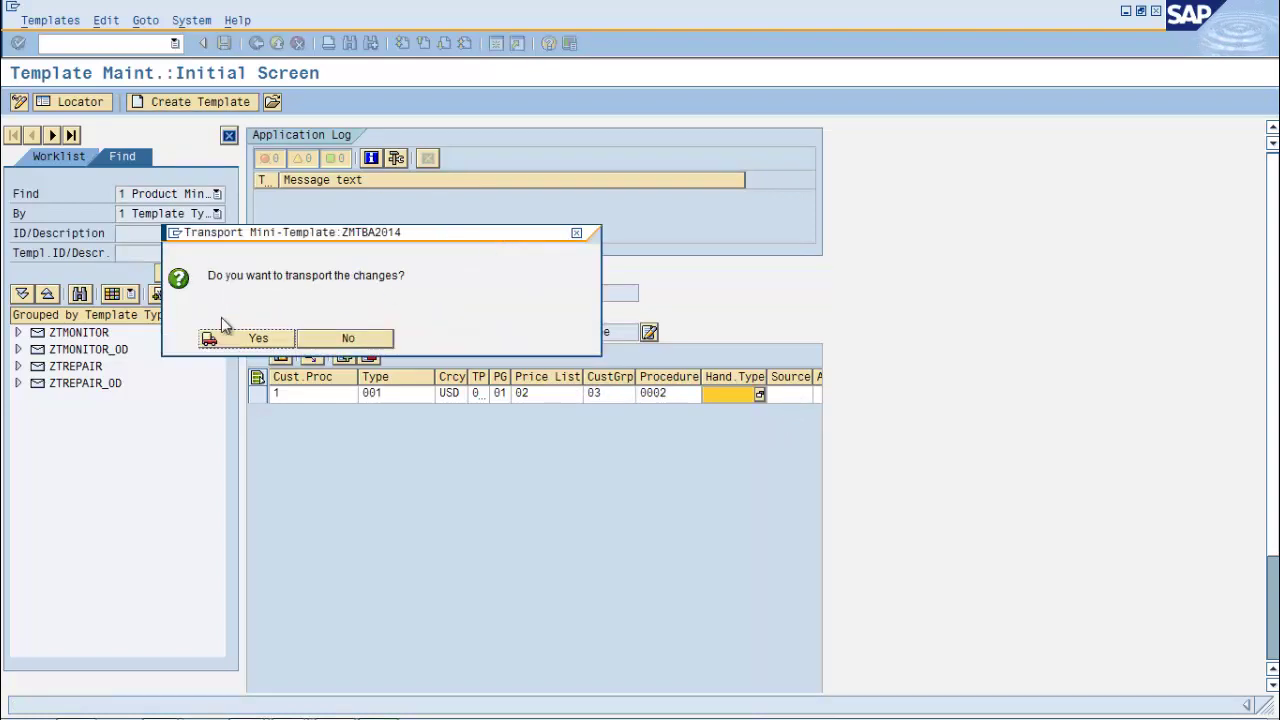
click(252, 340)
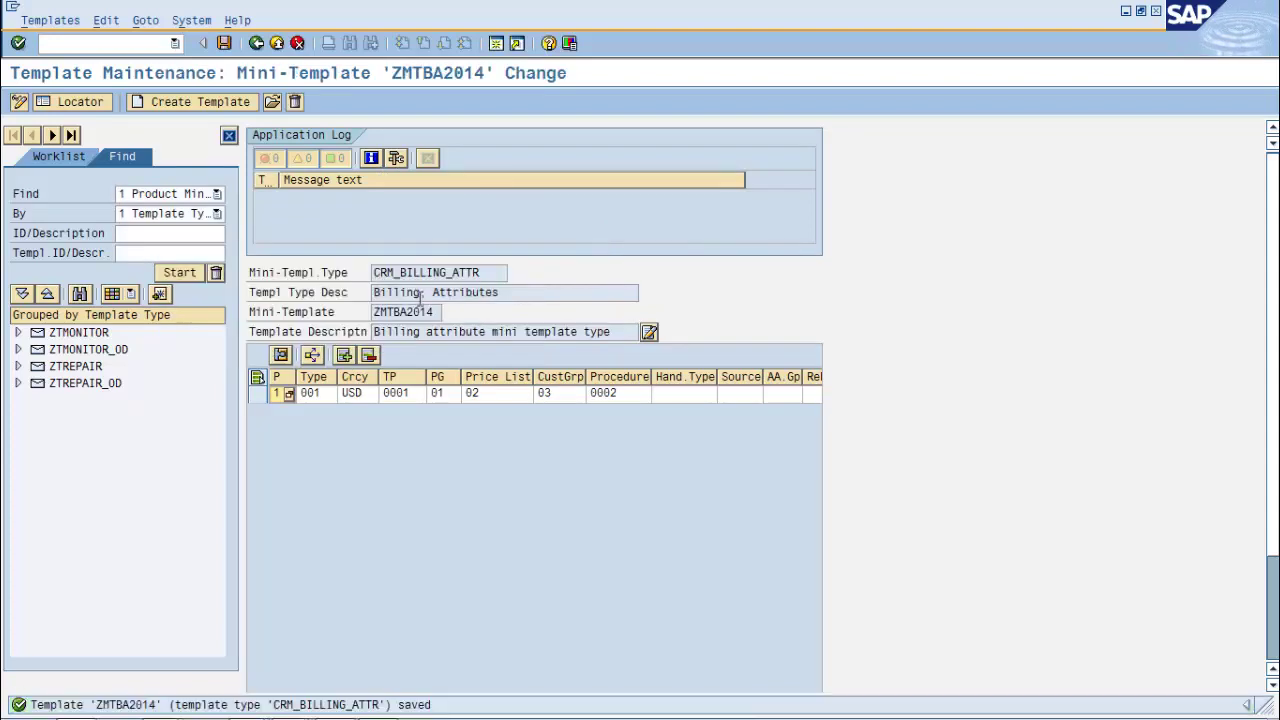
Create a new mini-template named ZMTBA2014S for application object BUPA with mini-template type CRM_BILLING_SA.
drag(440, 312, 373, 317)
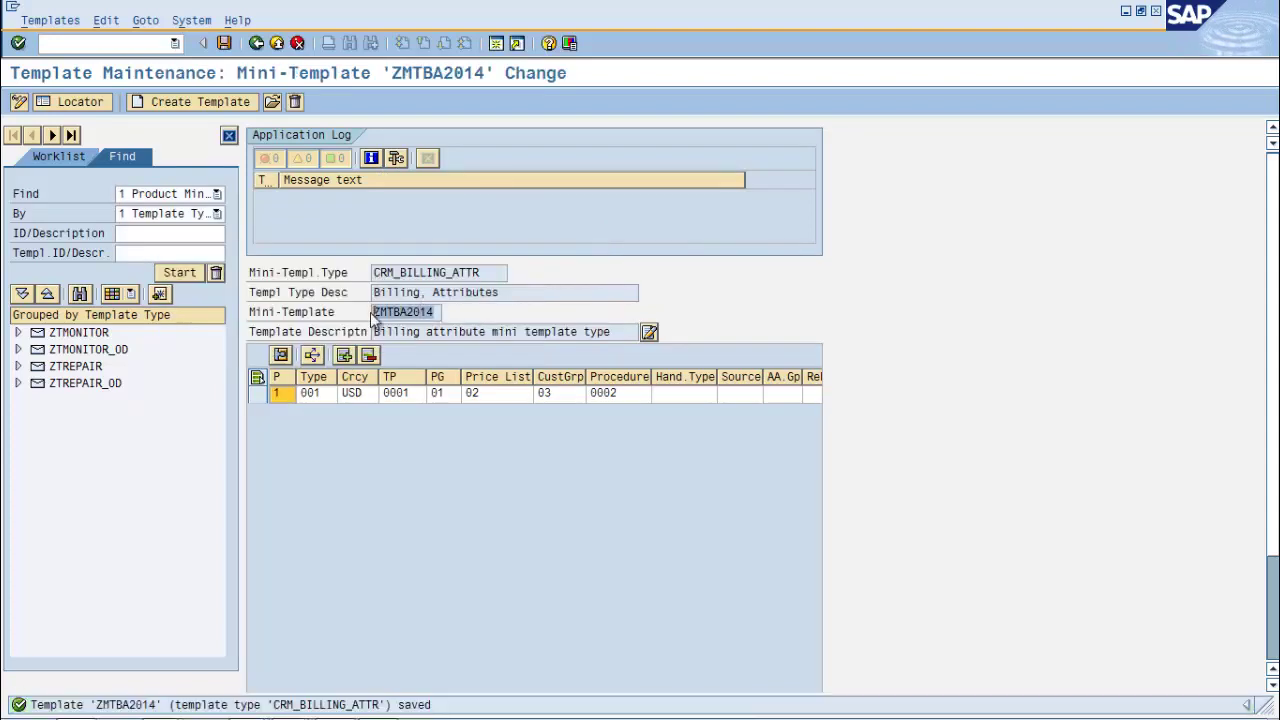
click(200, 101)
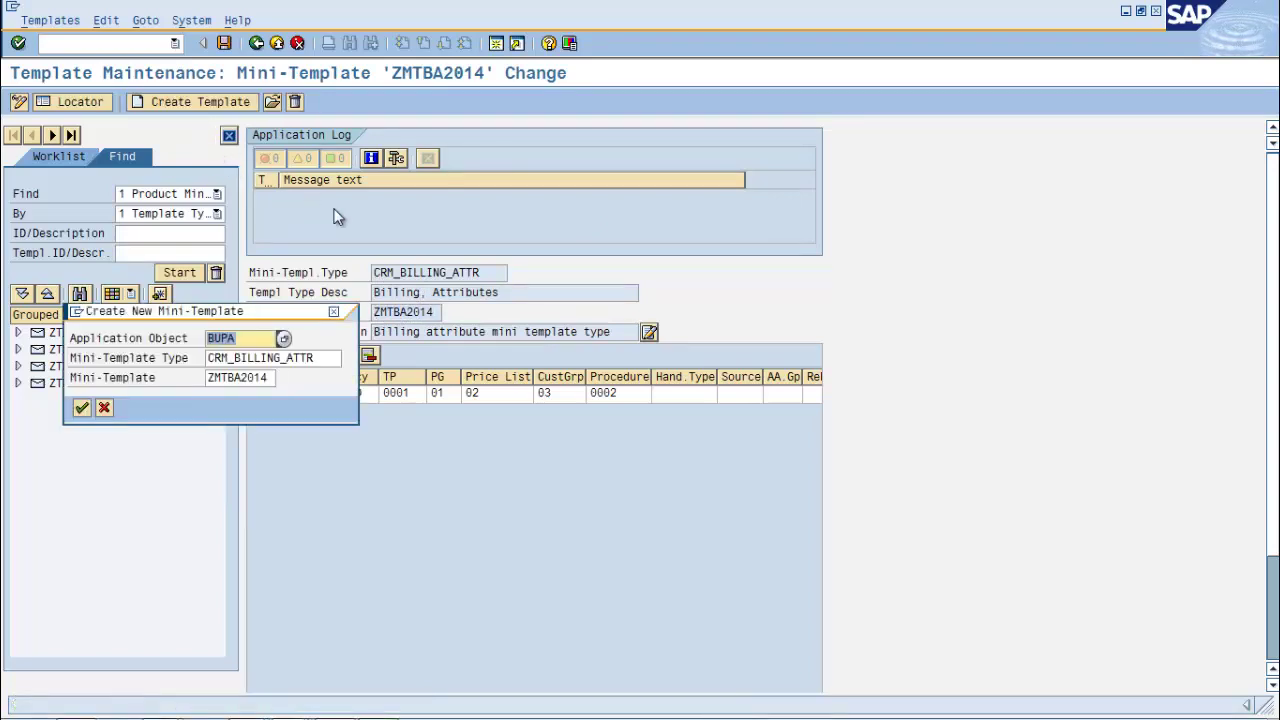
click(261, 356)
click(350, 360)
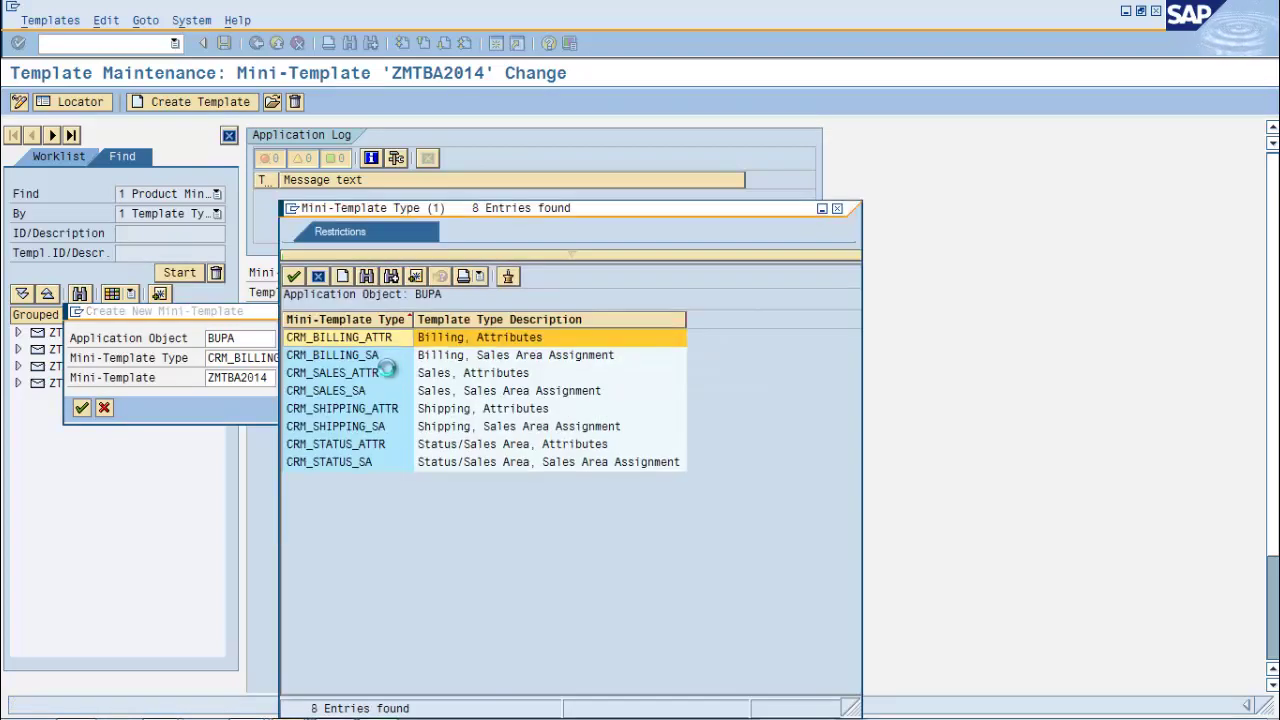
double_click(368, 358)
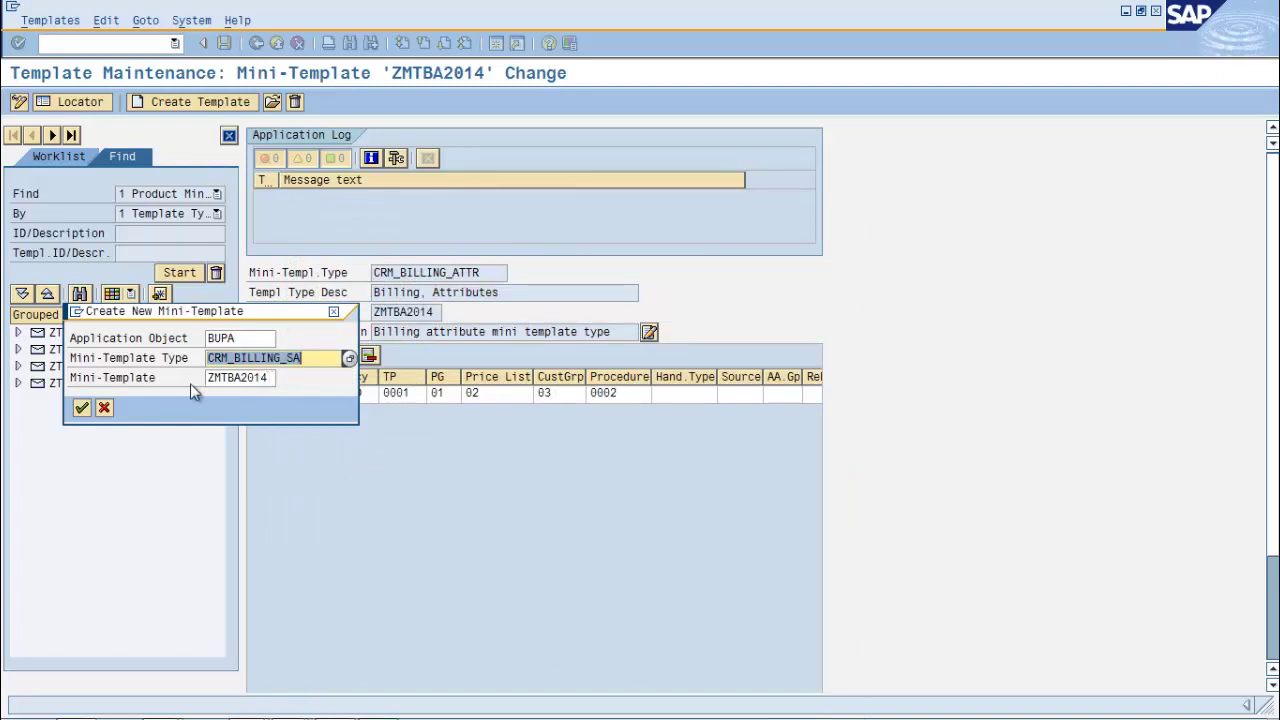
click(271, 378)
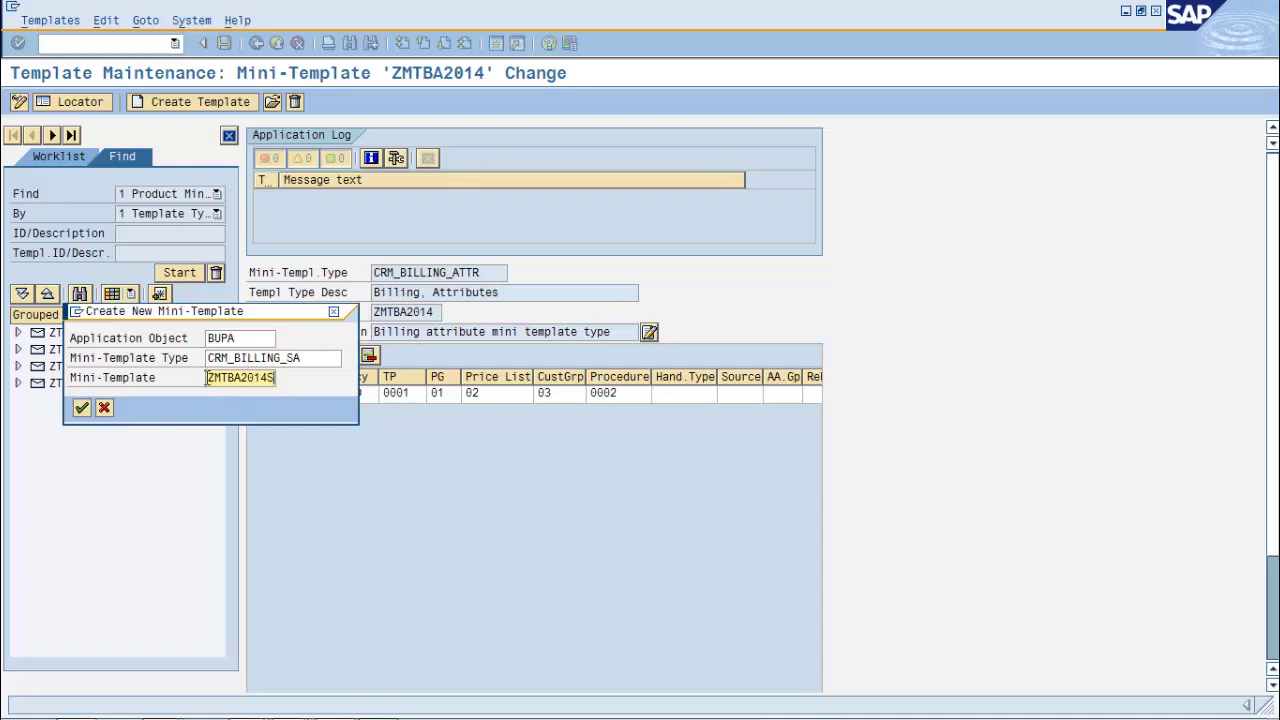
drag(207, 377, 286, 380)
click(286, 380)
click(82, 407)
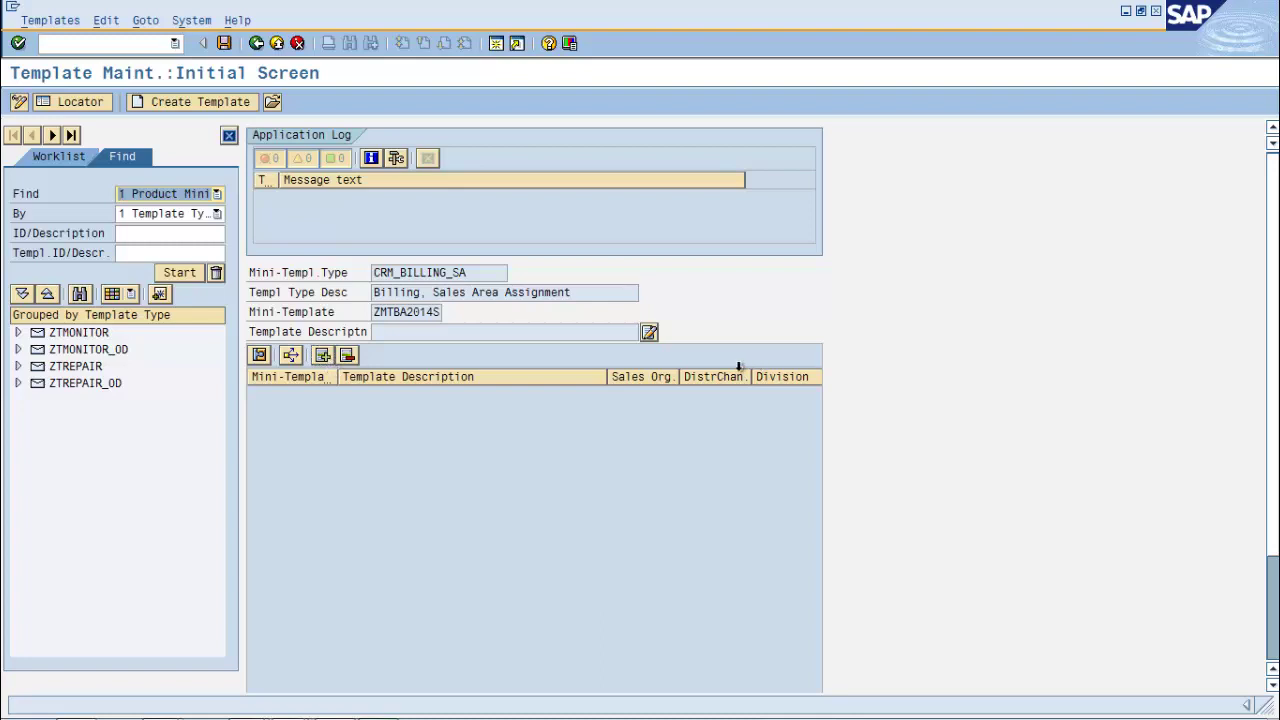
Give mini-template ZMTBA2014S the English description "sales area dependent template".
click(649, 332)
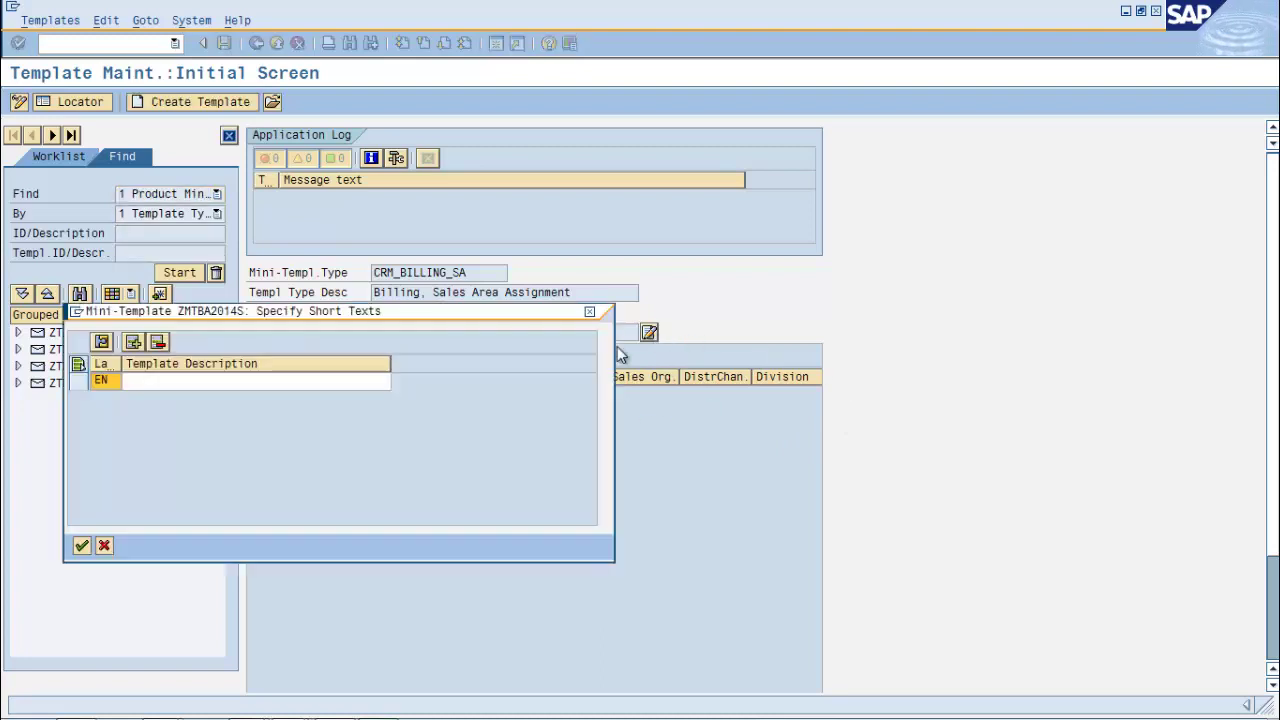
click(170, 386)
text(sales)
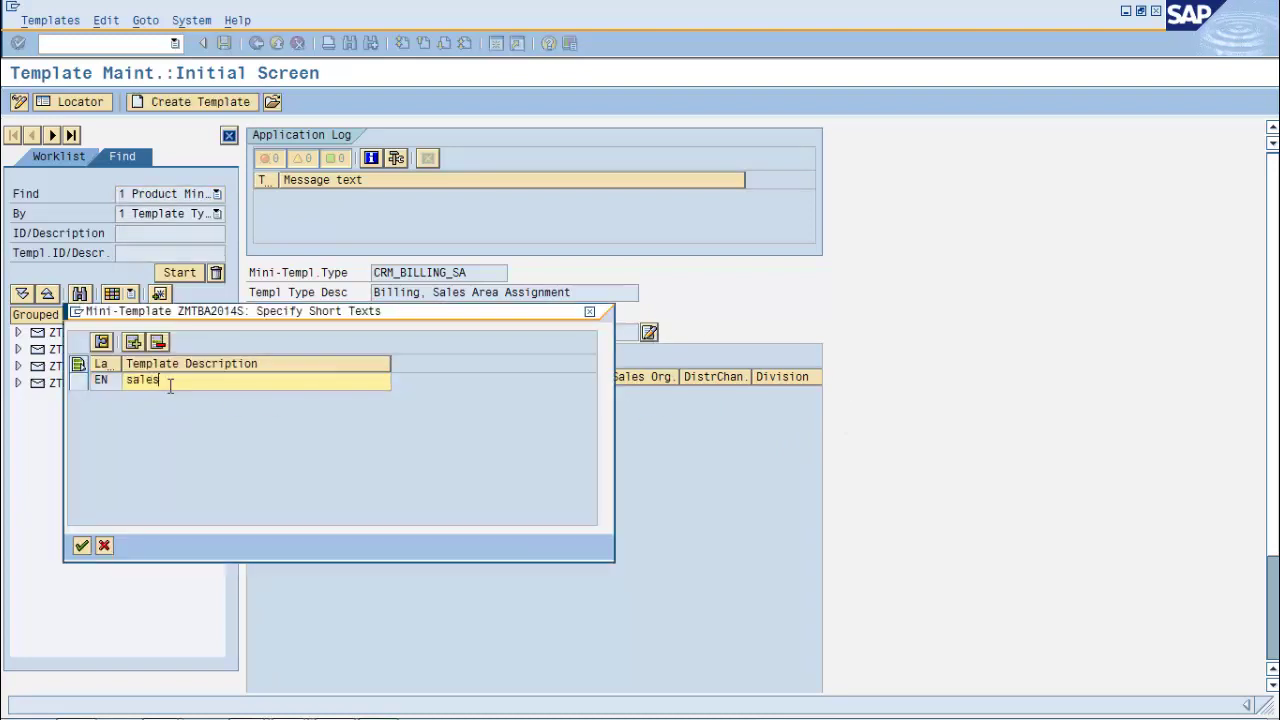
text( area dependent temp)
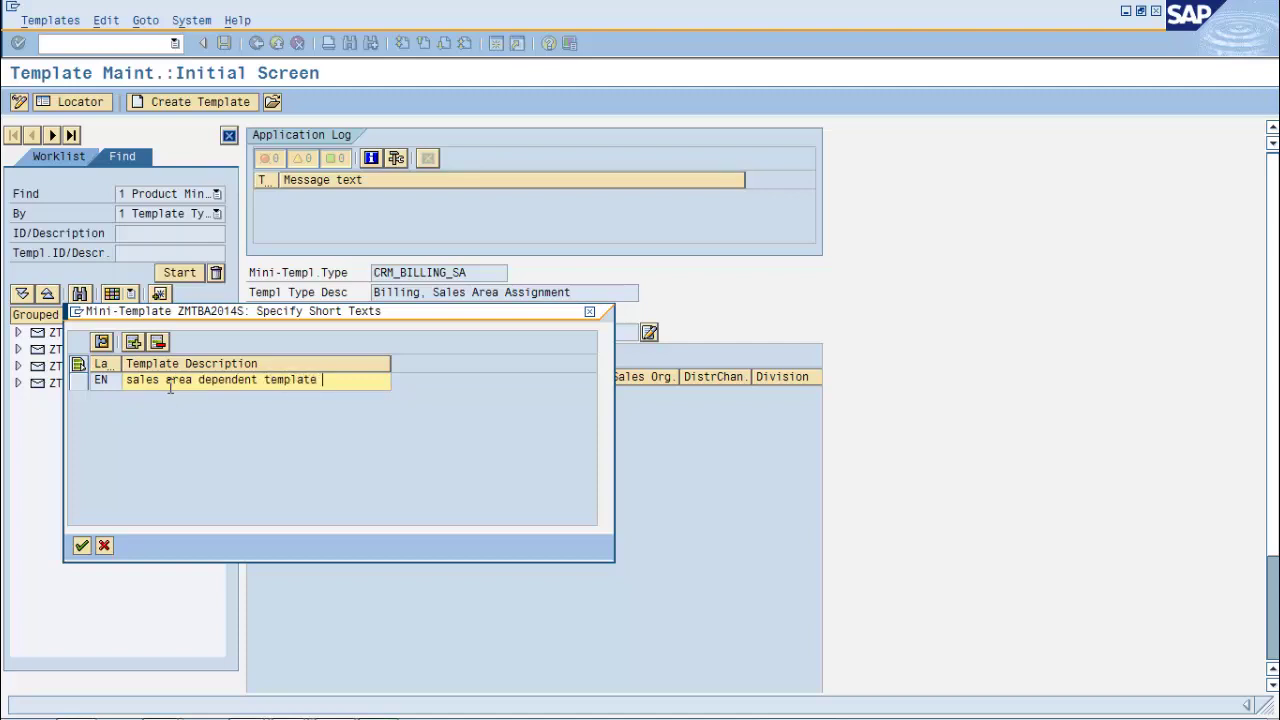
text(late)
click(82, 545)
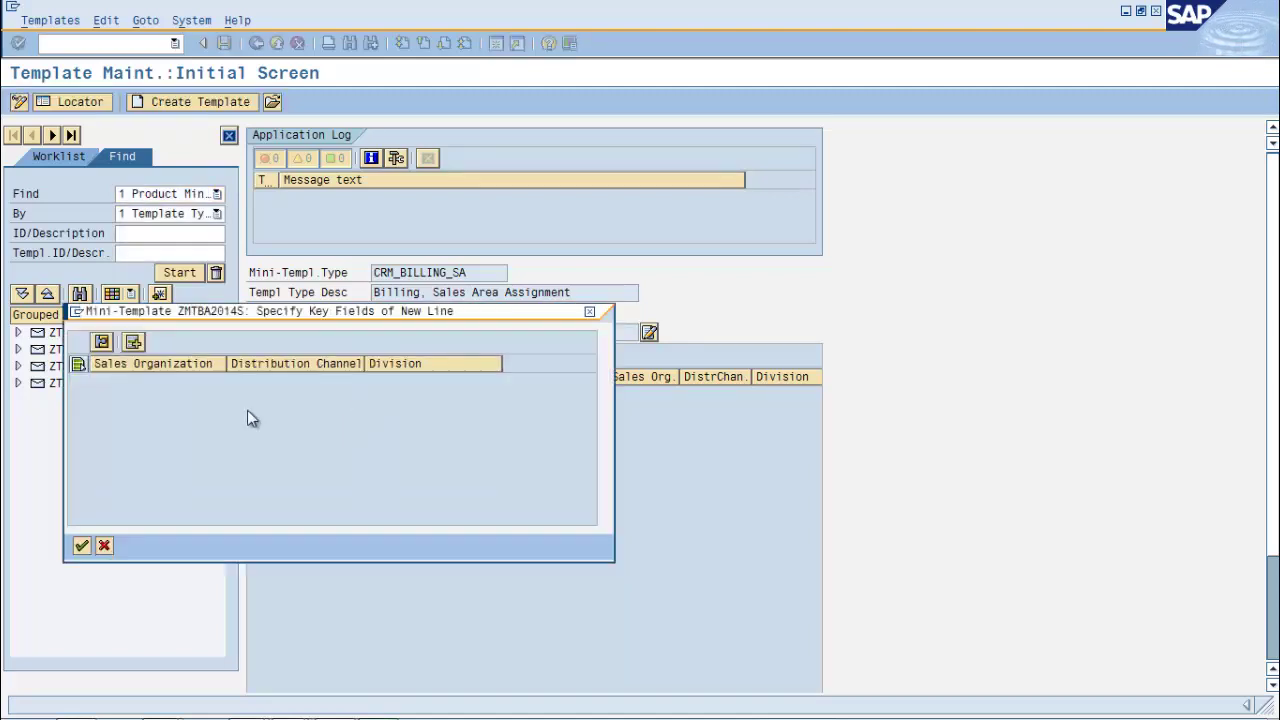
Add a sales area line with sales organization O 50000609 (US Sales and Service) and distribution channel 10.
click(135, 343)
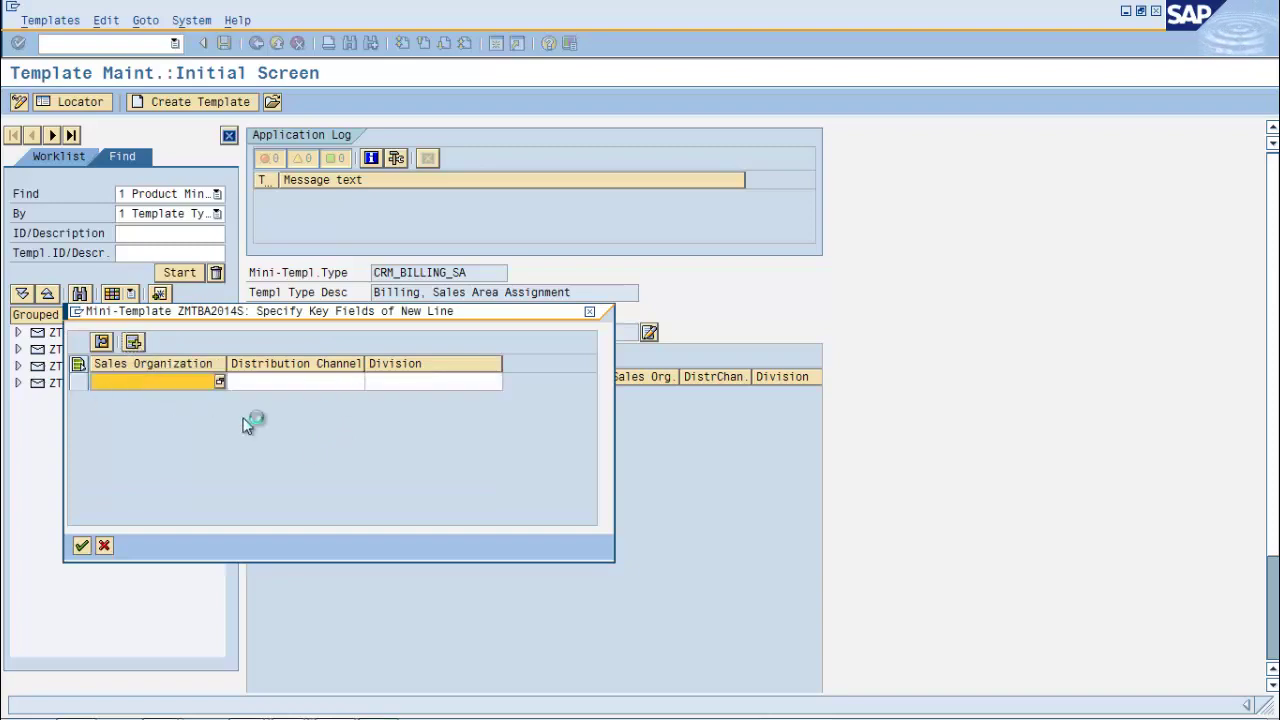
click(220, 383)
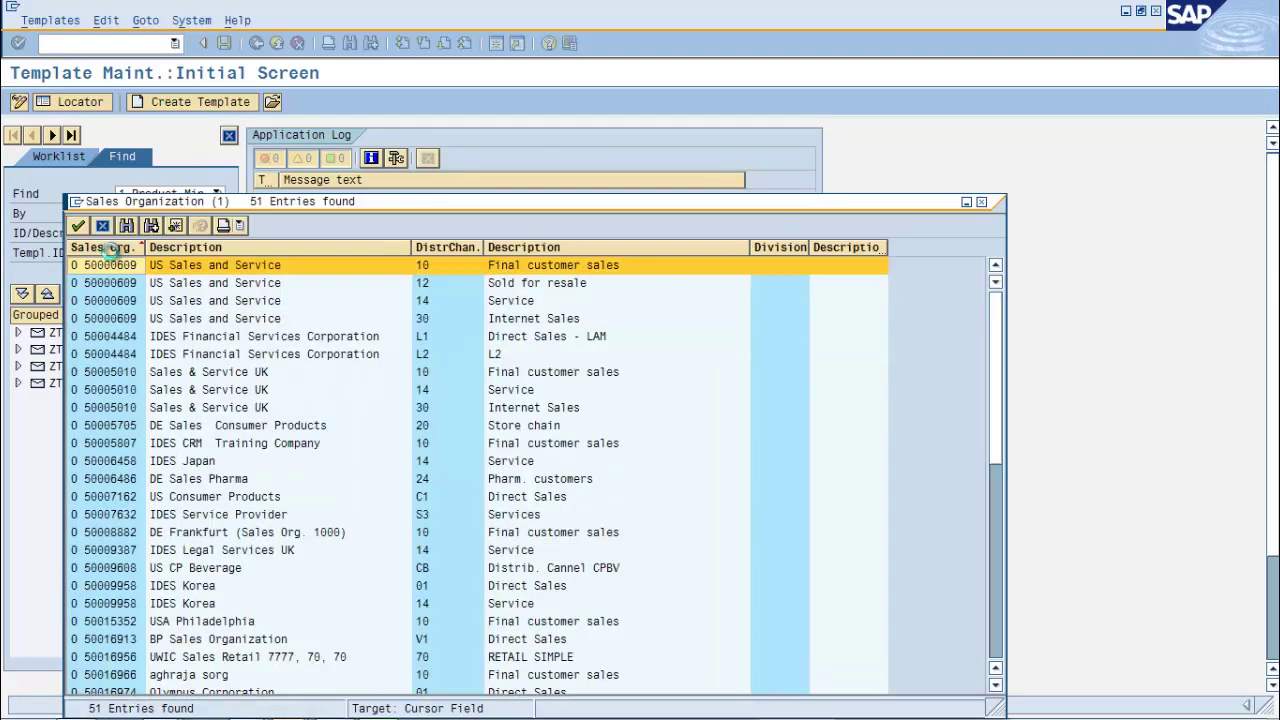
double_click(108, 265)
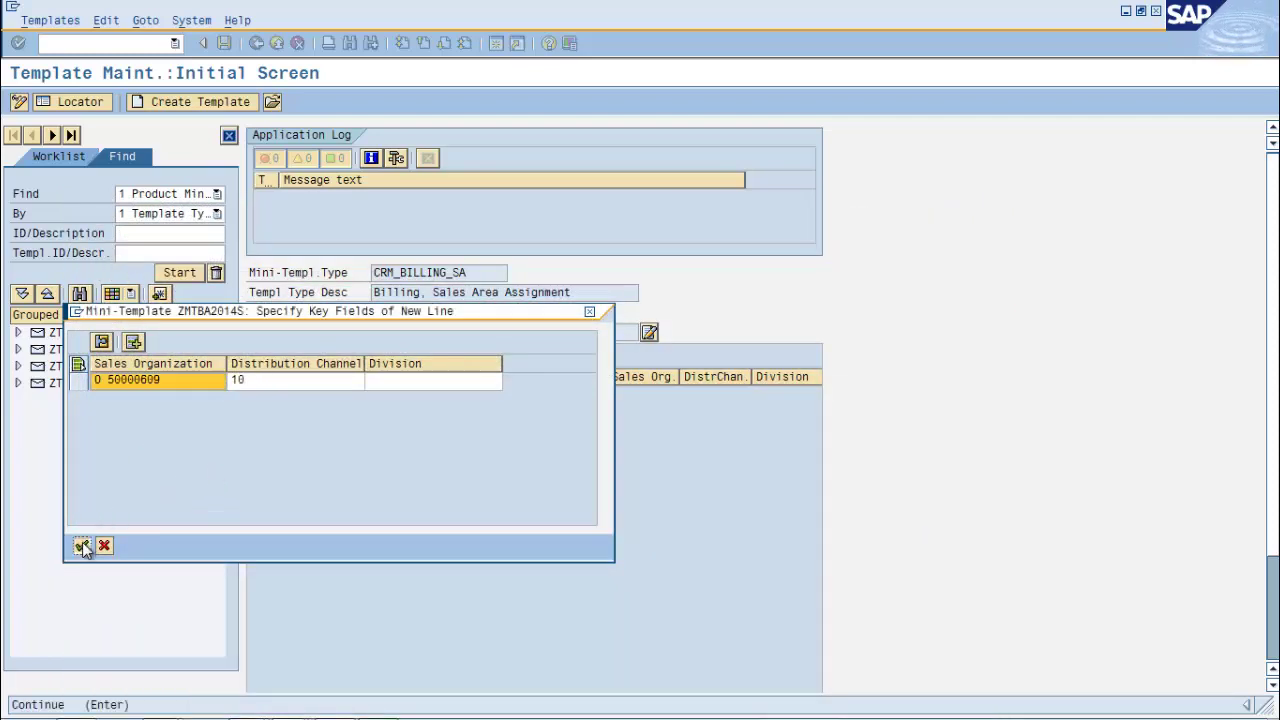
click(82, 545)
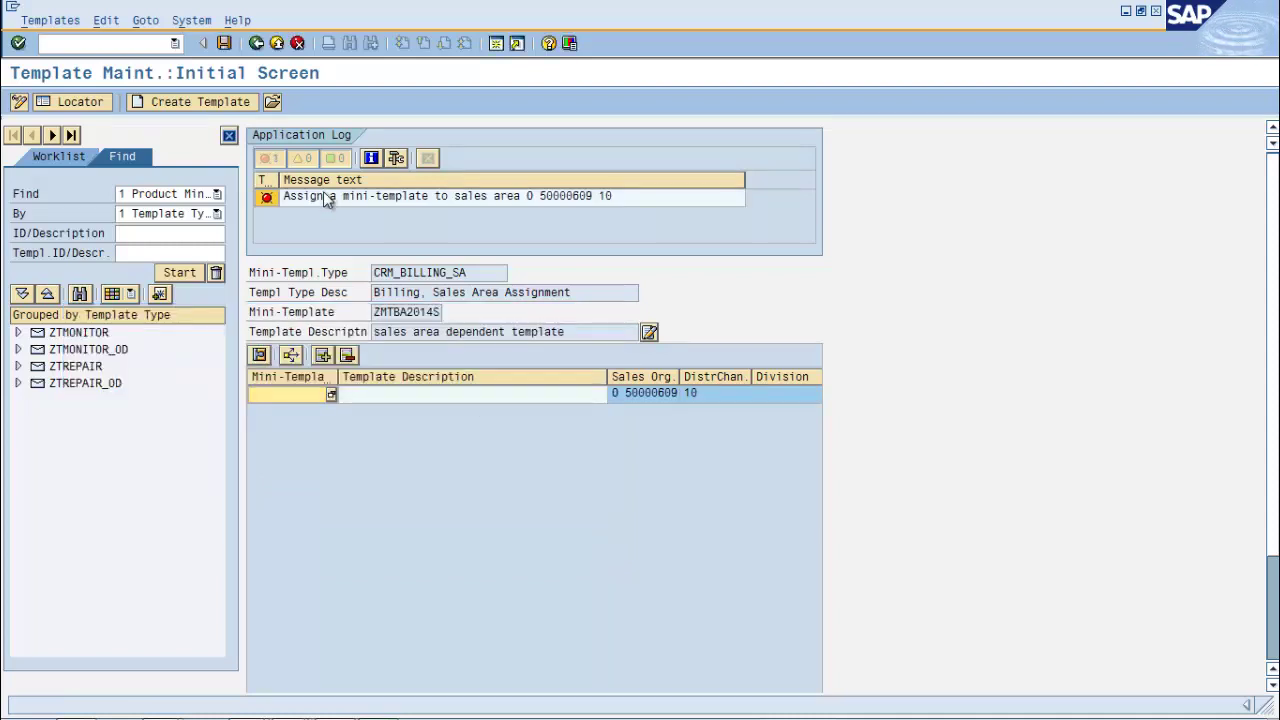
Assign mini-template ZMTBA2014 to the sales area line and save ZMTBA2014S, agreeing to transport the changes.
click(331, 394)
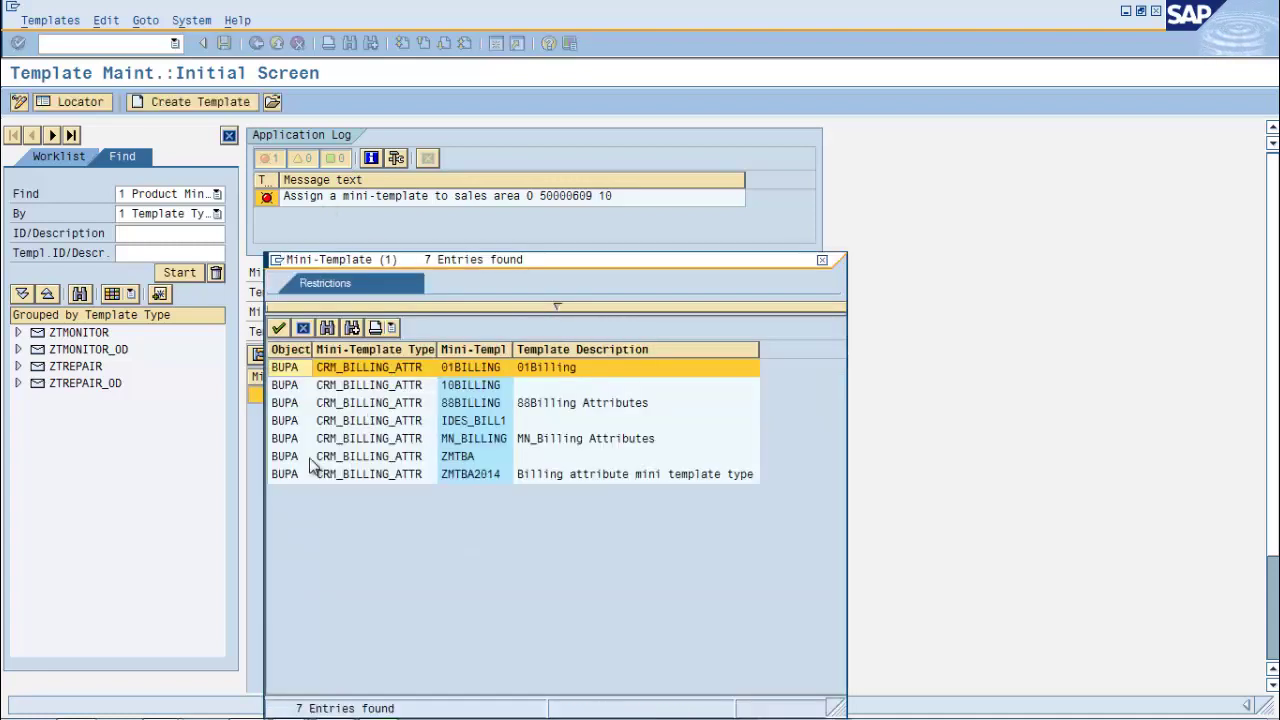
click(476, 476)
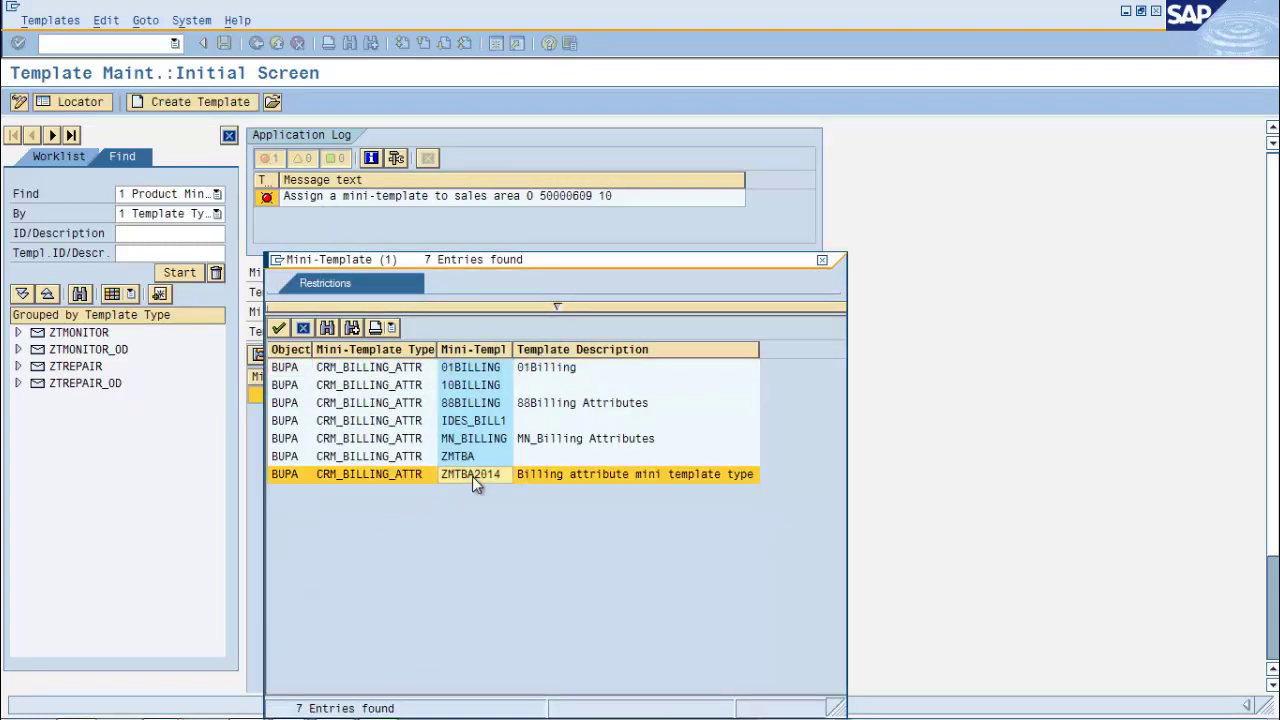
double_click(472, 476)
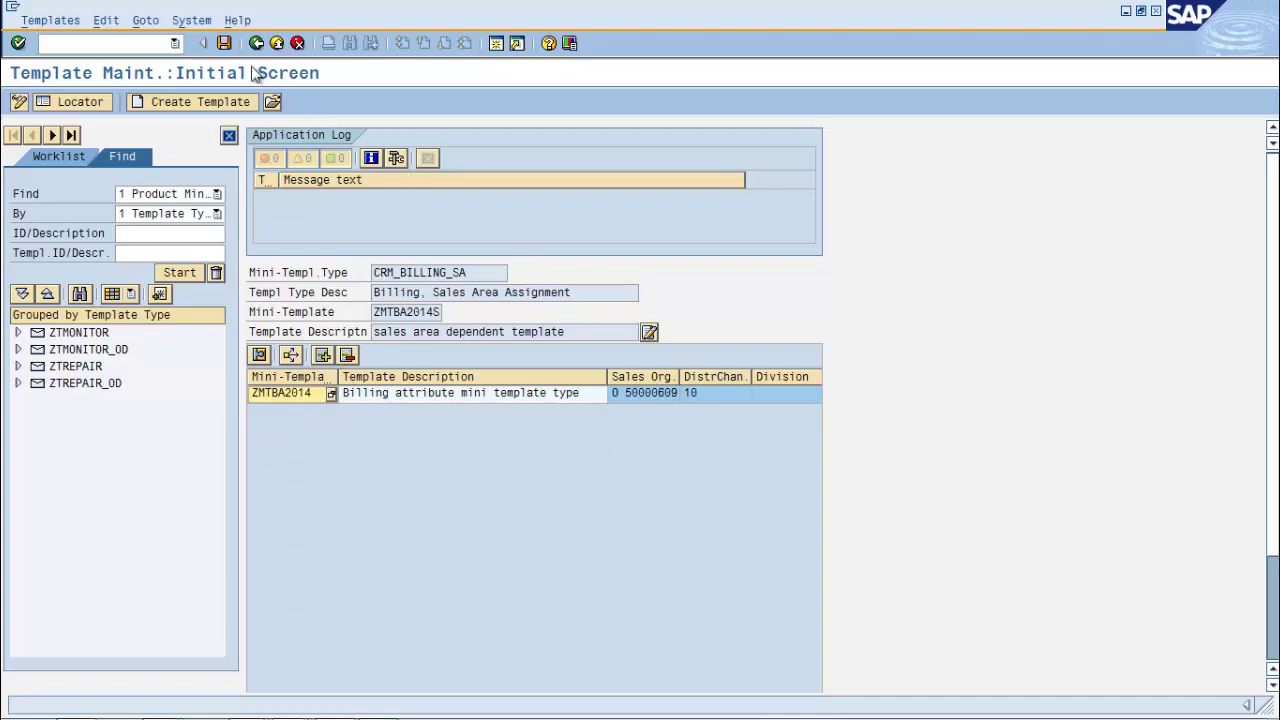
click(226, 44)
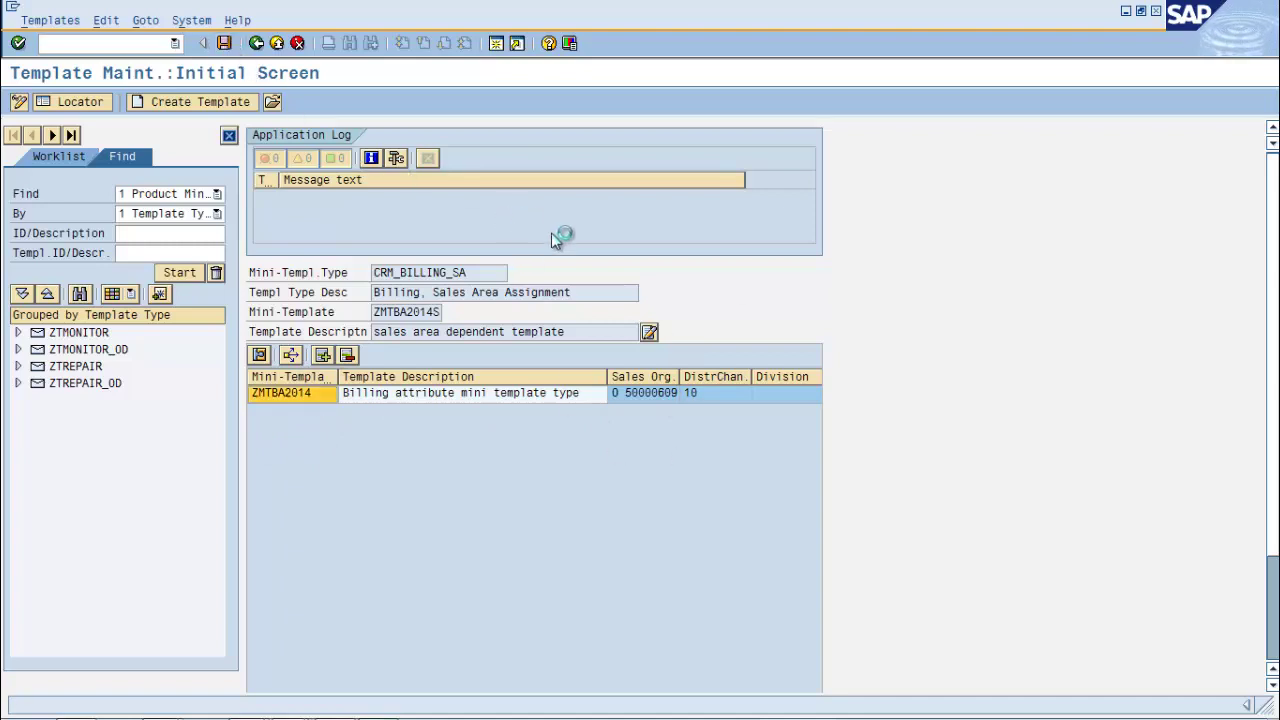
click(258, 339)
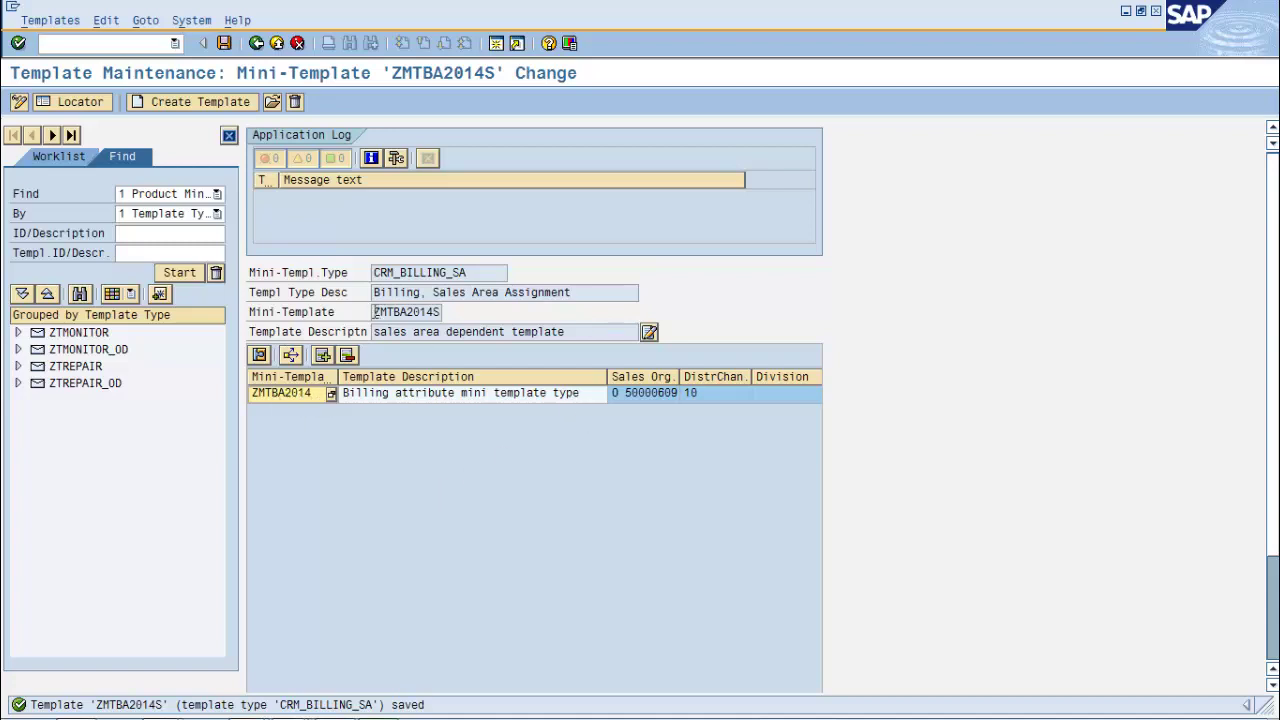
drag(376, 312, 450, 310)
click(455, 316)
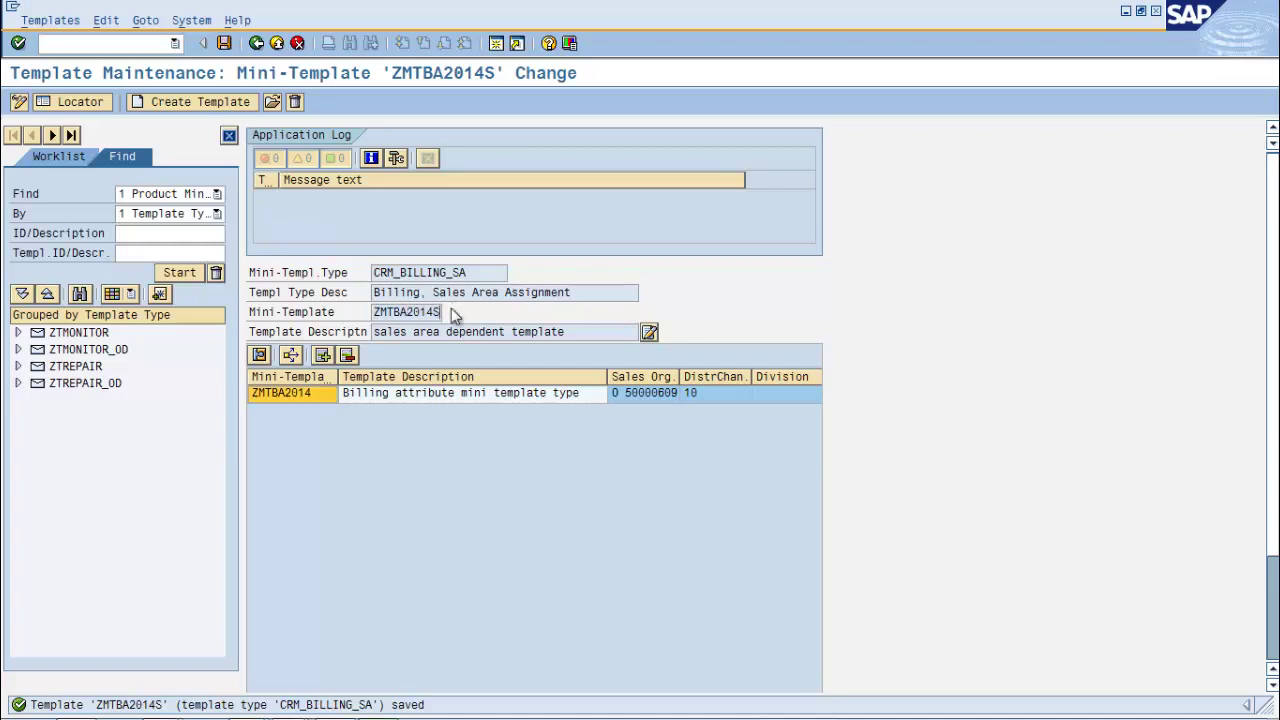
In the Assign Mini-Templates to Templates activity, add template ZT with the description "ZT Template for test" and save it.
key(F3)
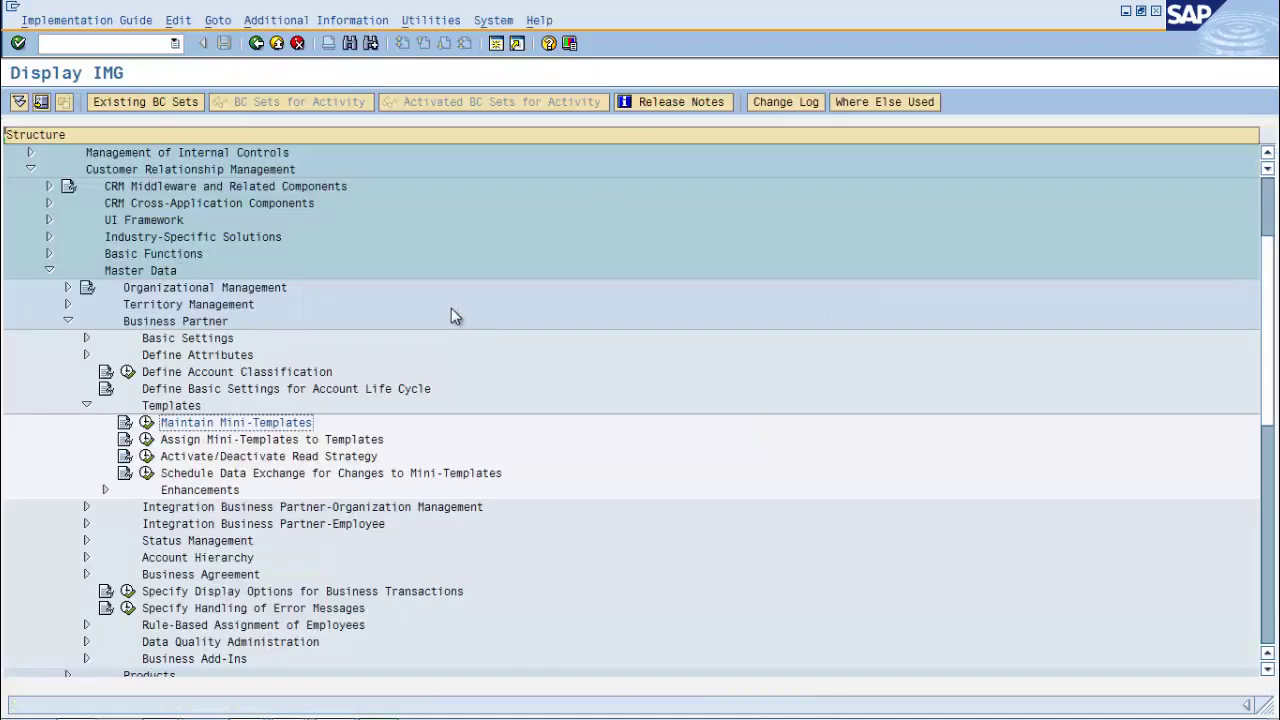
click(146, 440)
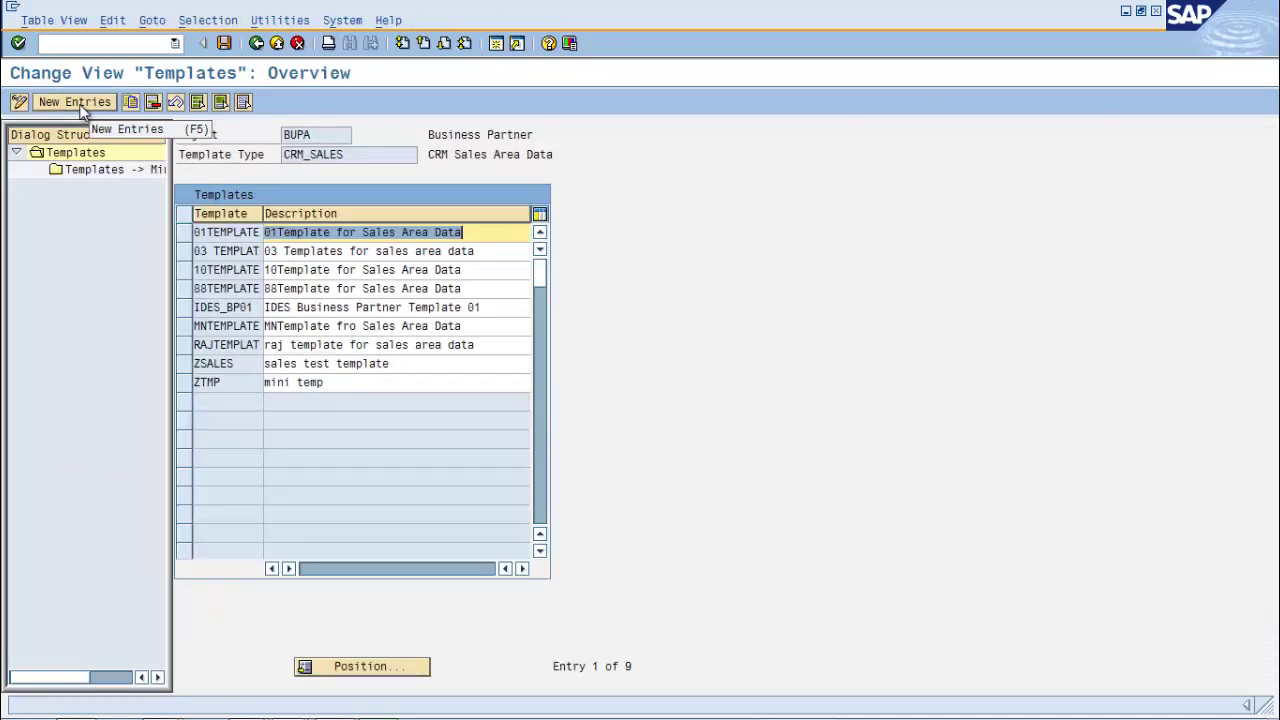
click(82, 106)
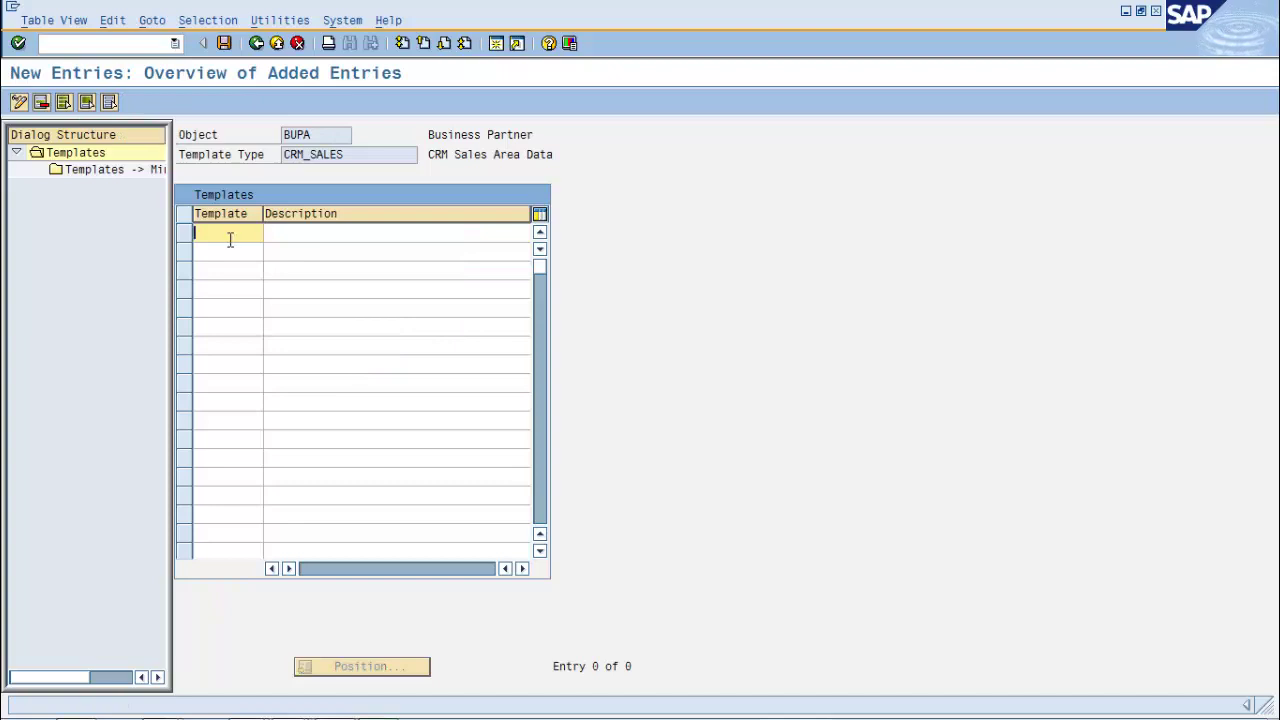
text(ZT)
click(295, 236)
text(ZT)
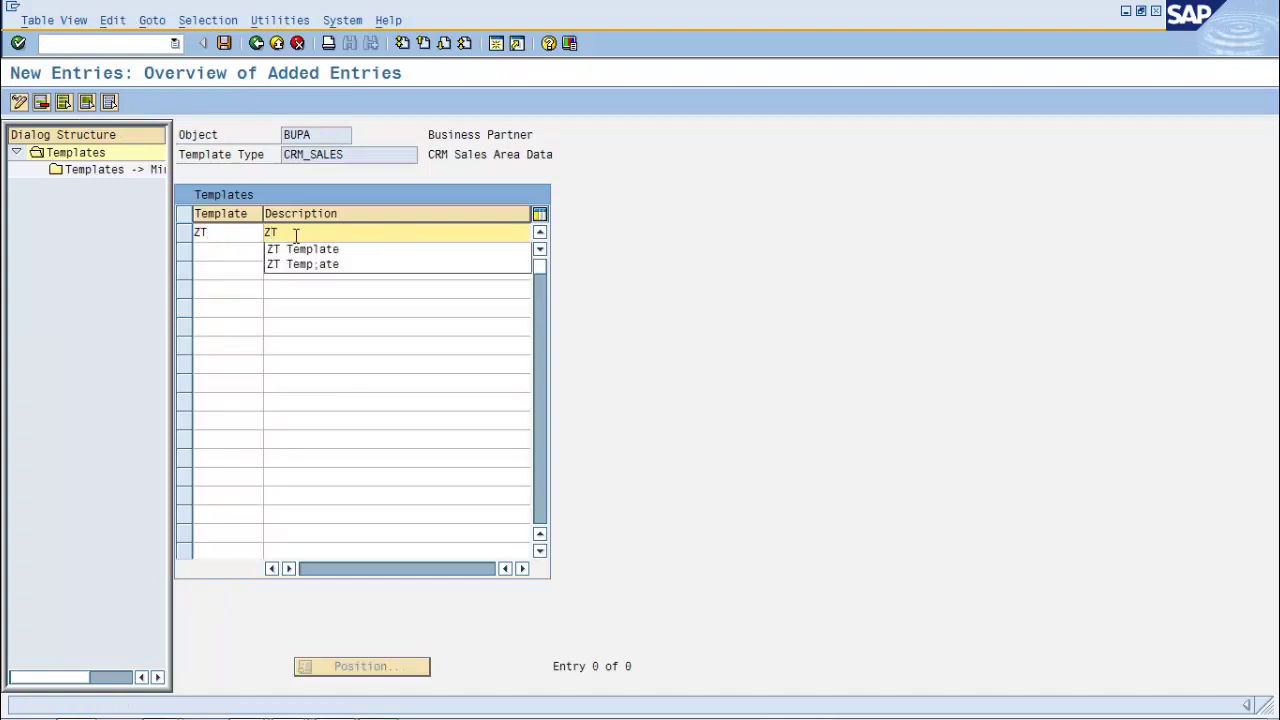
click(307, 252)
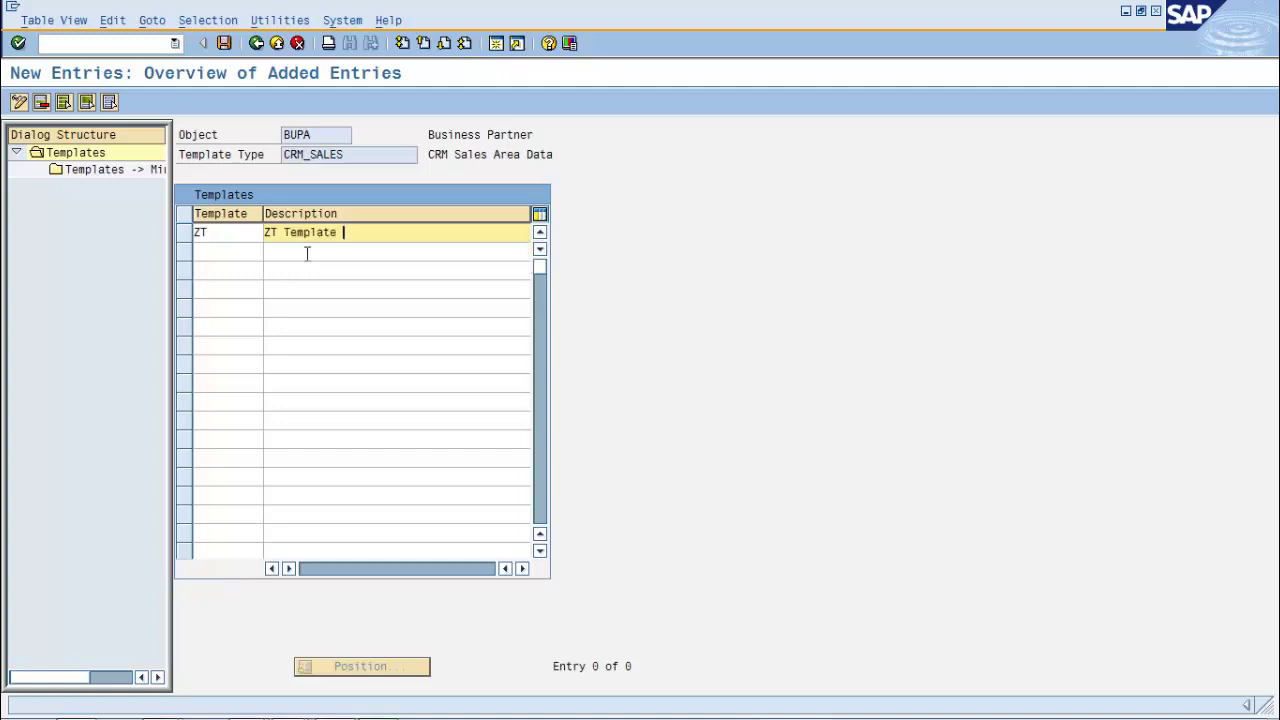
text(for test)
click(225, 42)
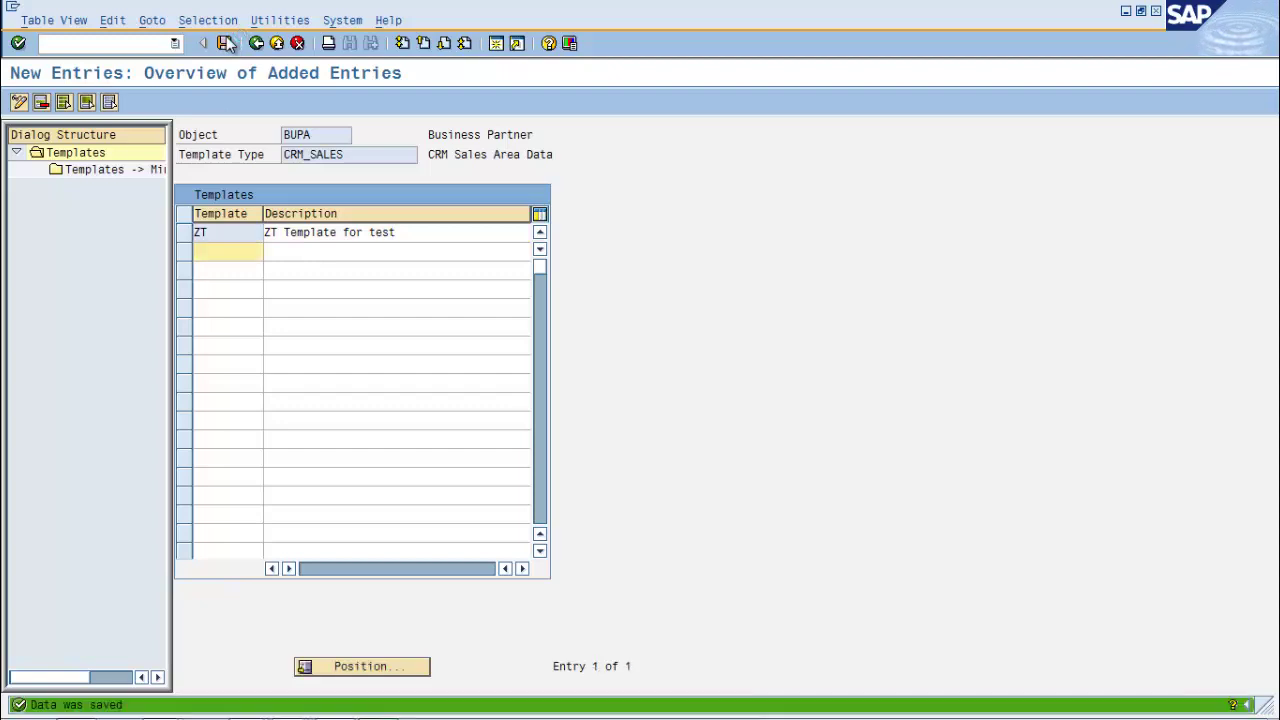
Open the mini-template assignments of template ZT for mini-template type CRM_BILLING_SA, acknowledging the change request information.
click(184, 236)
click(101, 169)
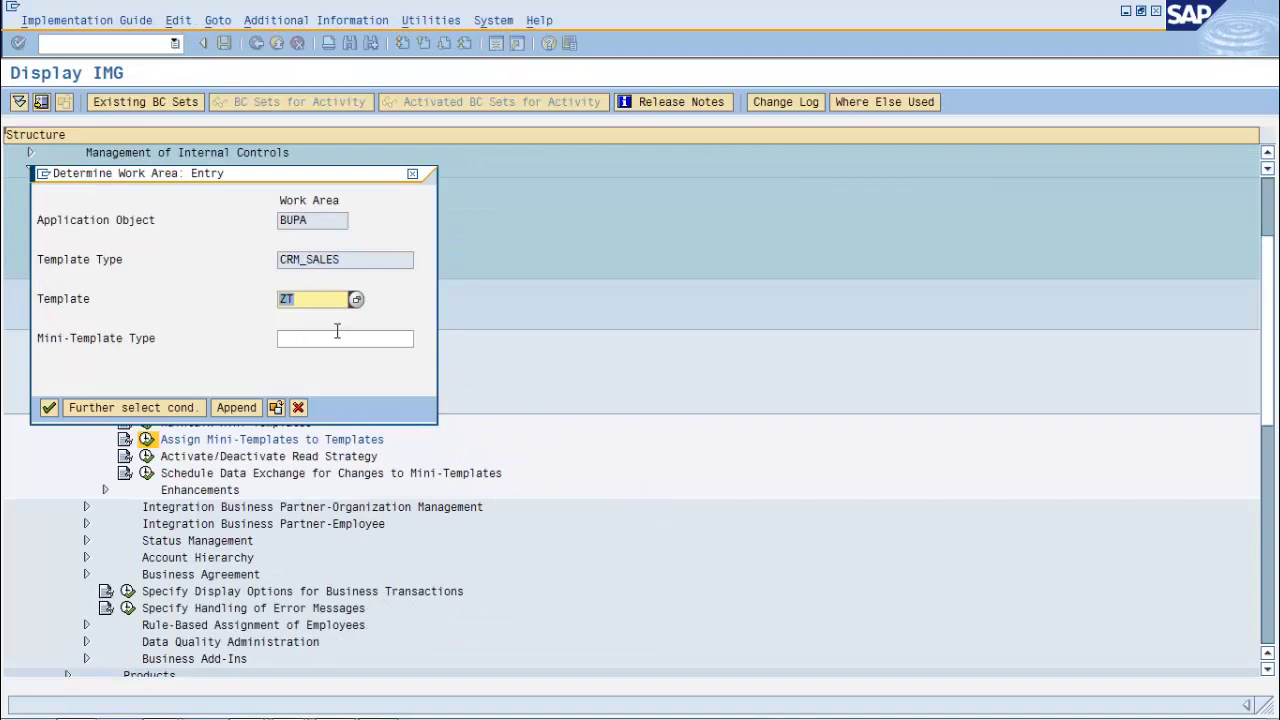
click(327, 335)
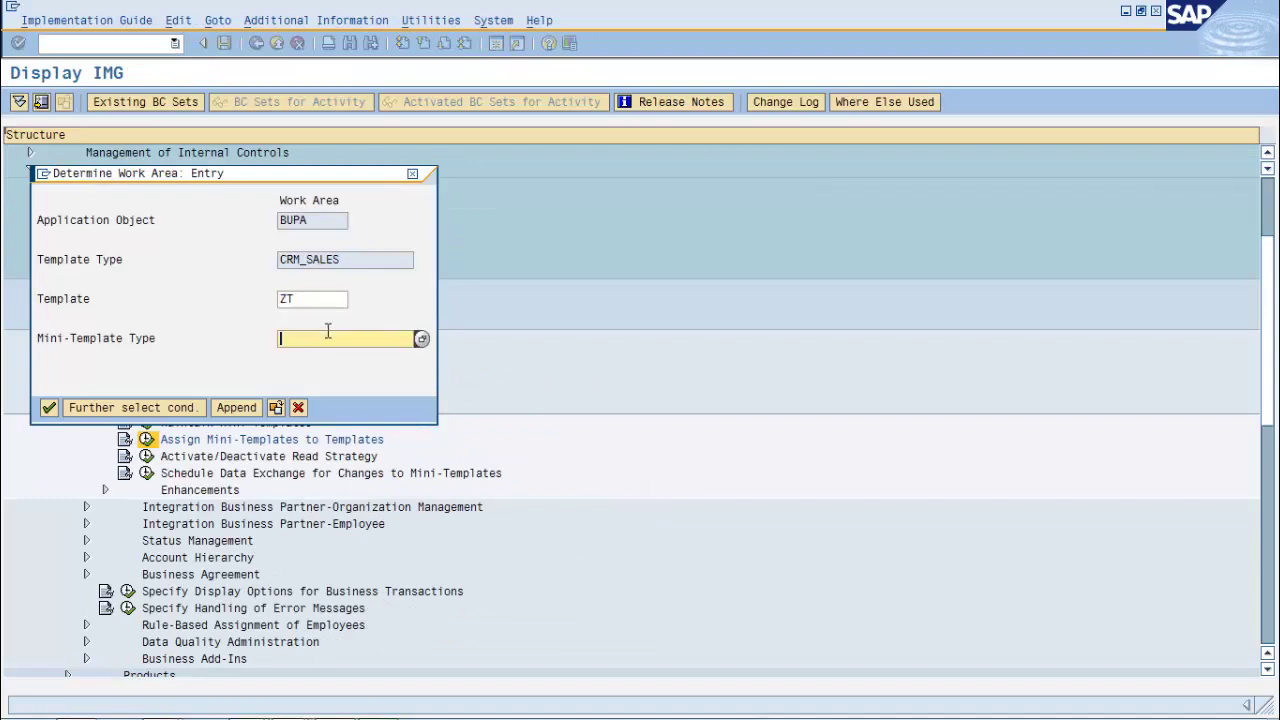
click(423, 342)
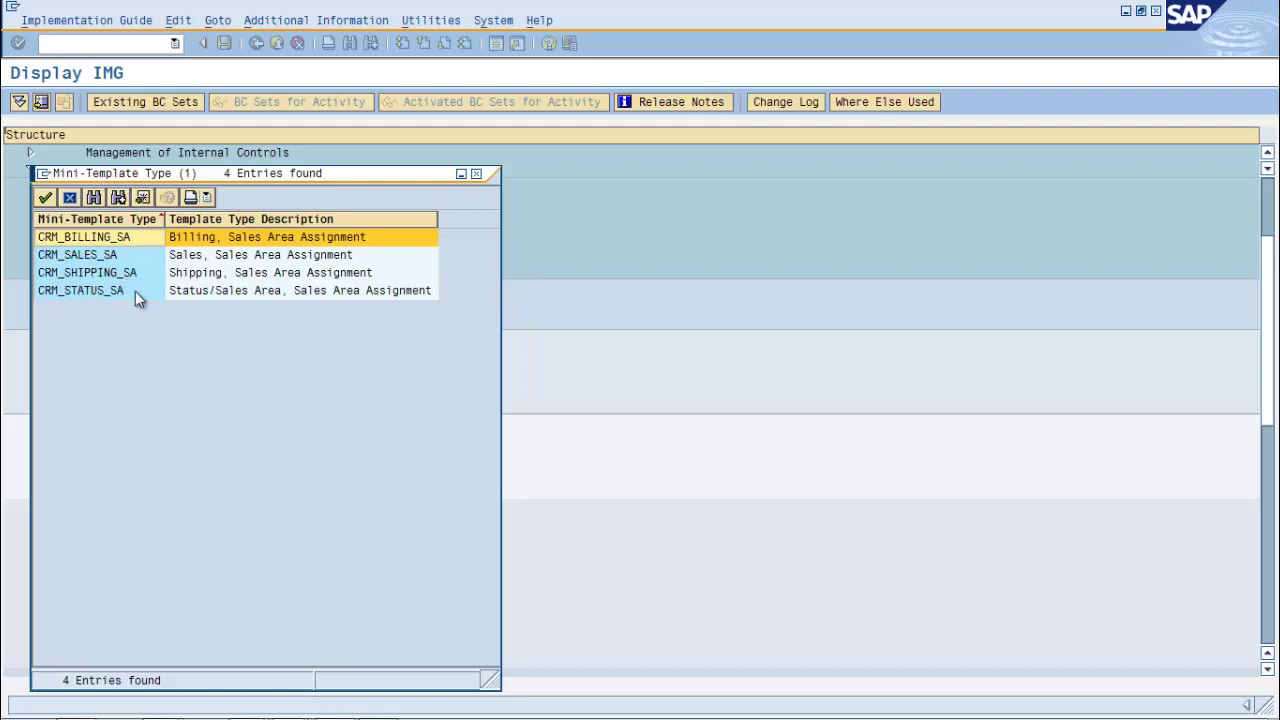
click(123, 237)
click(123, 237)
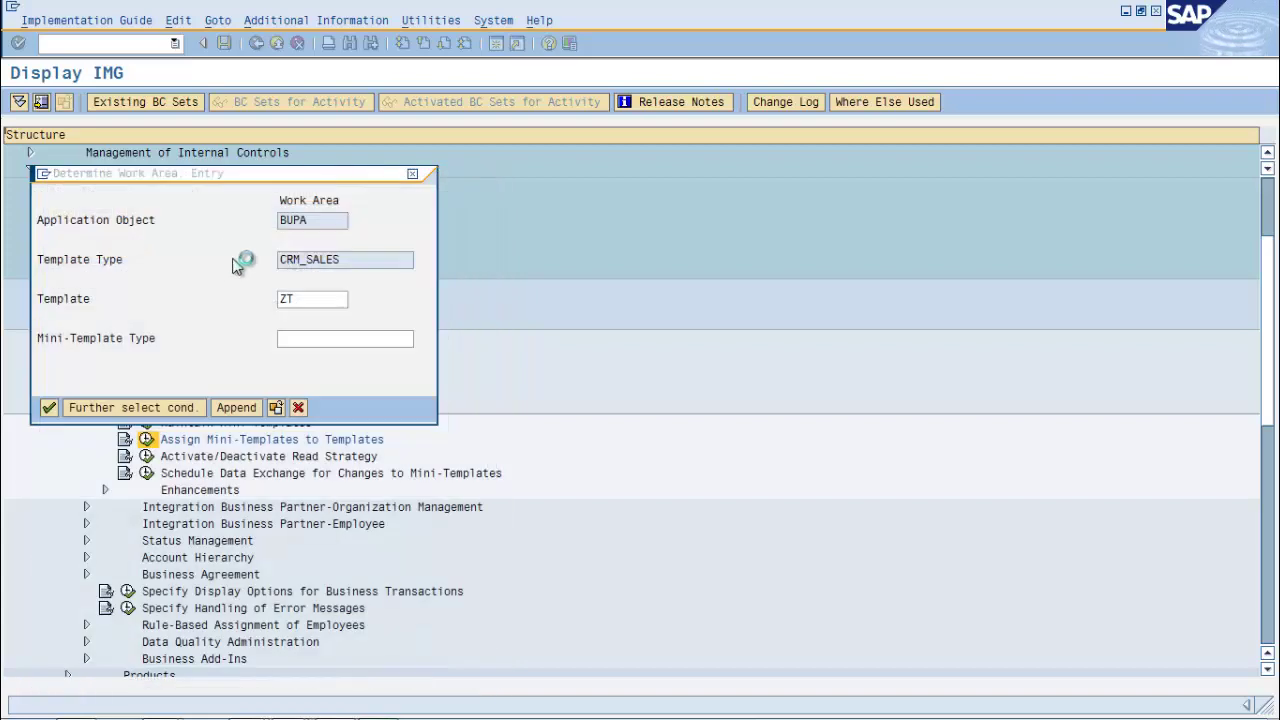
click(50, 408)
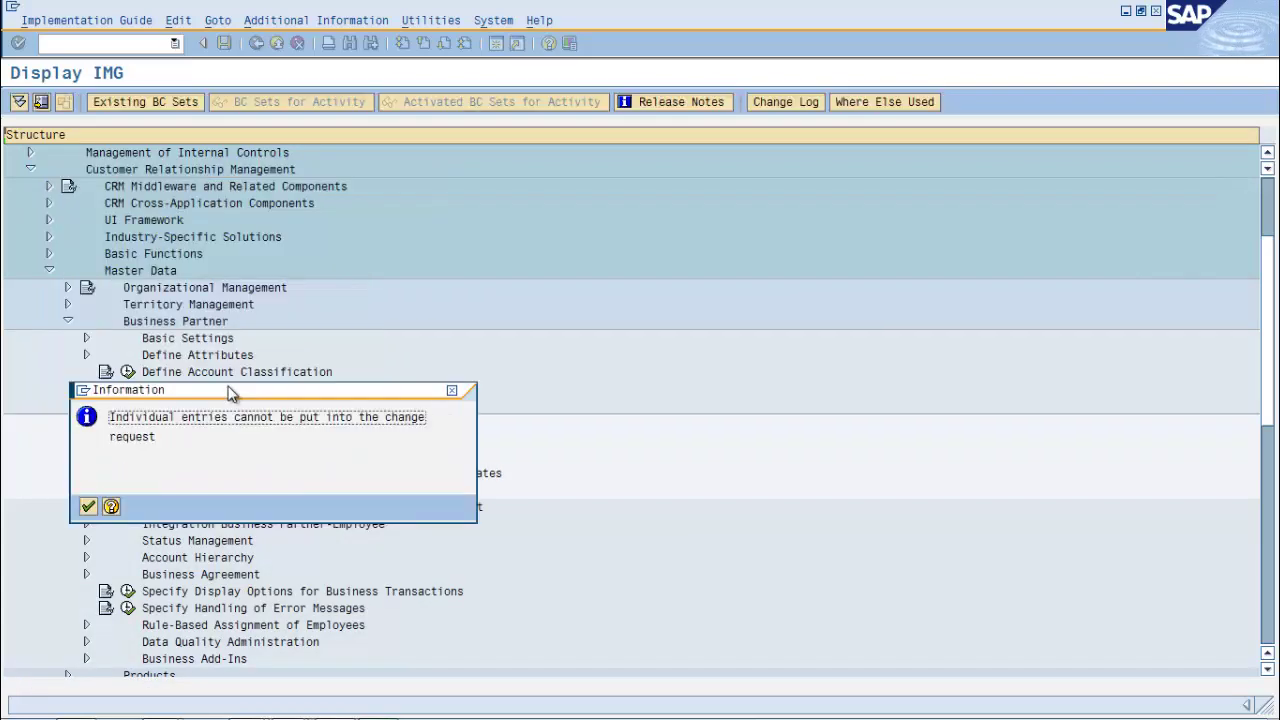
click(88, 507)
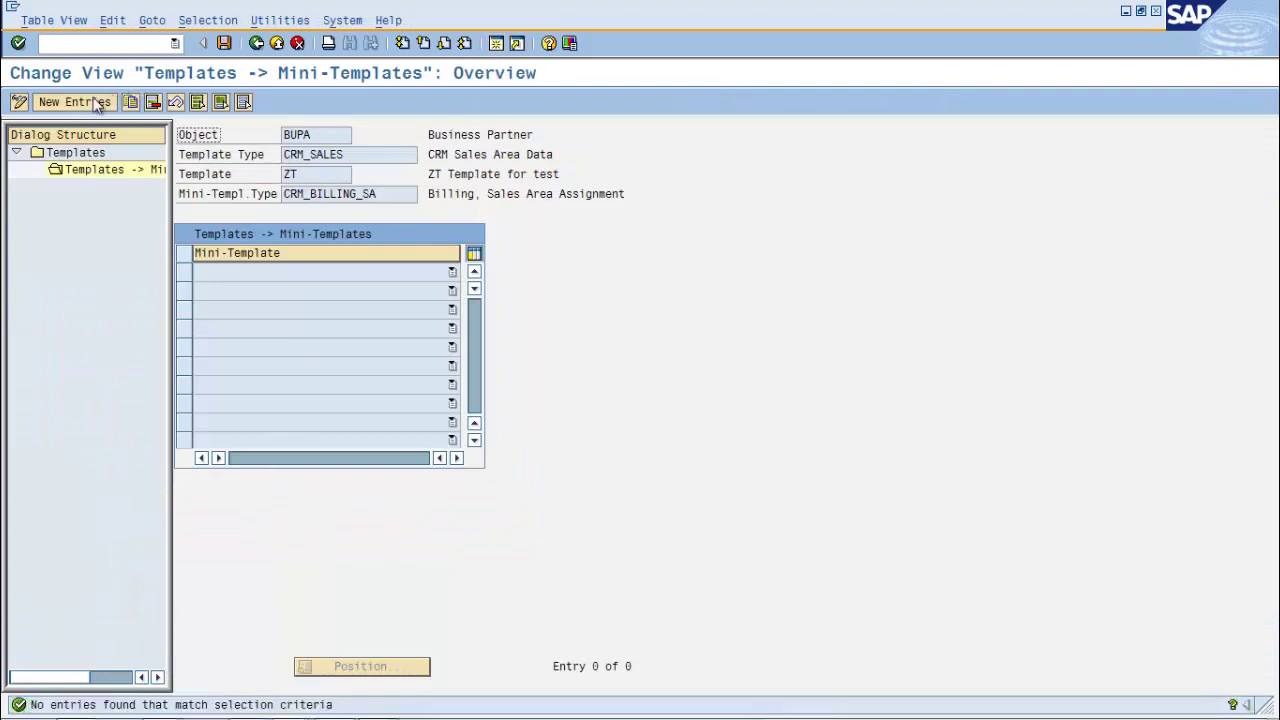
Assign mini-template ZMTBA2014S to template ZT as a new entry, save it, and leave the assignment views.
click(92, 103)
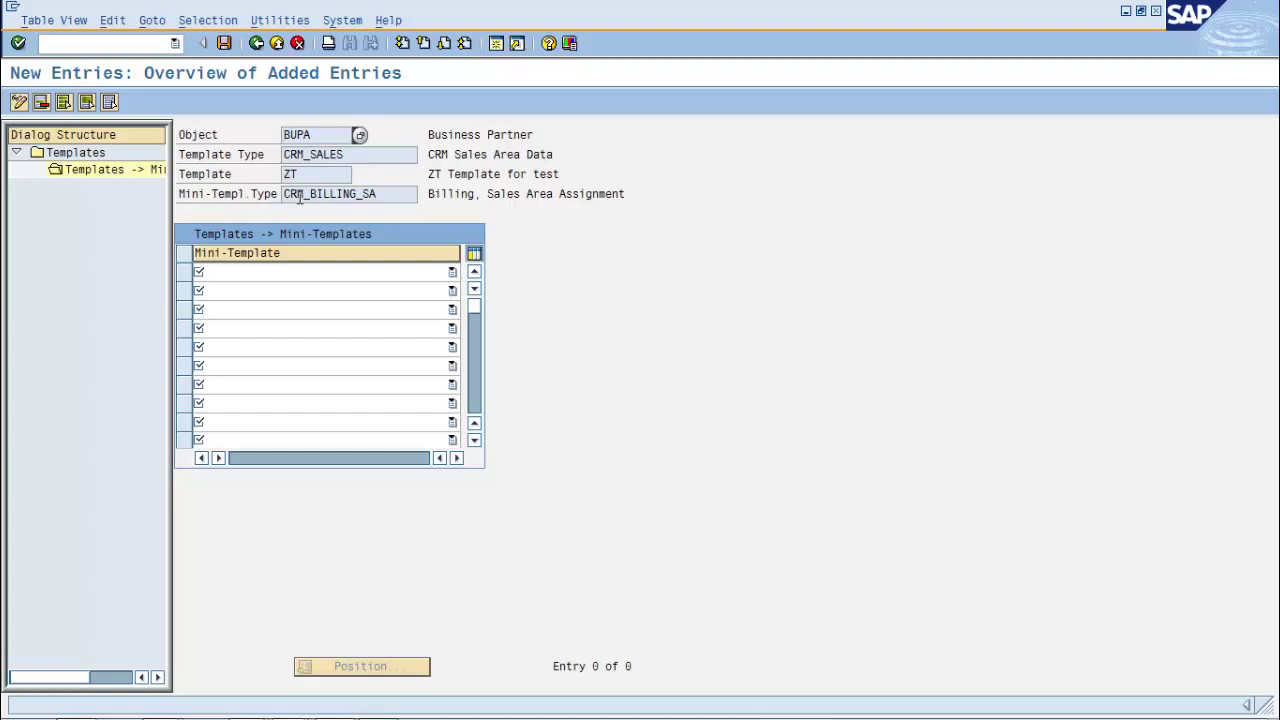
click(401, 274)
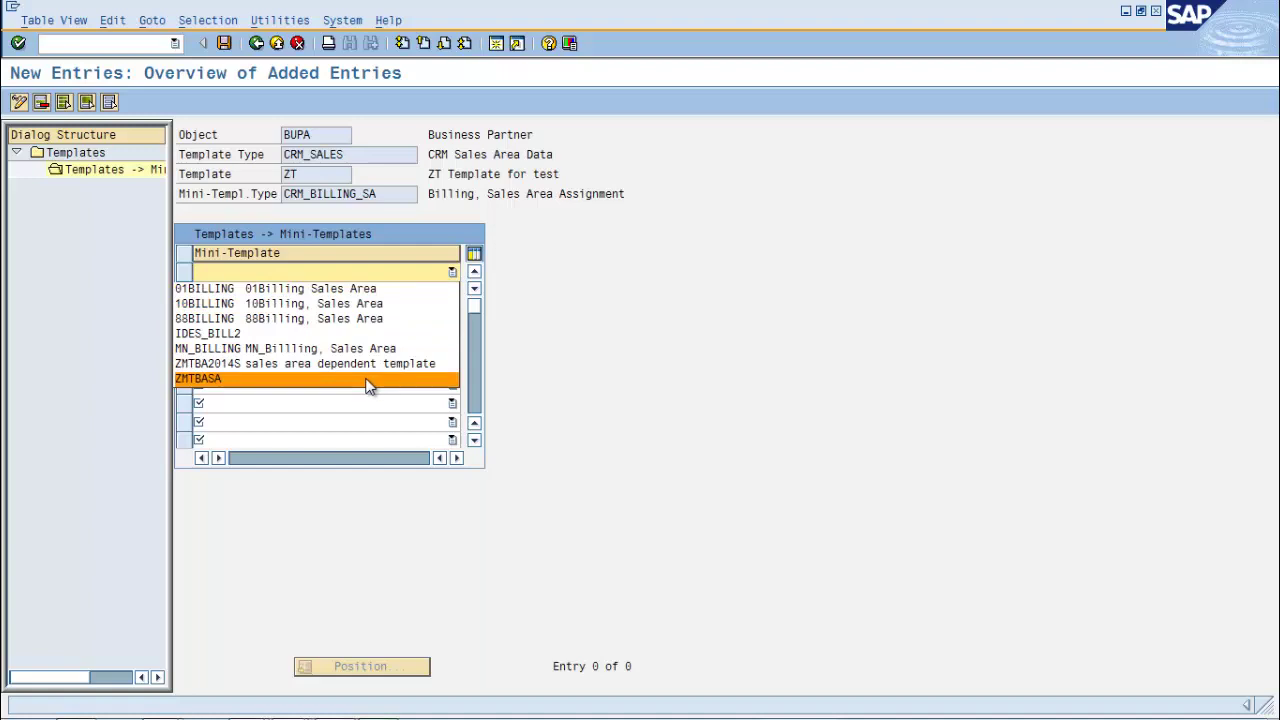
click(240, 365)
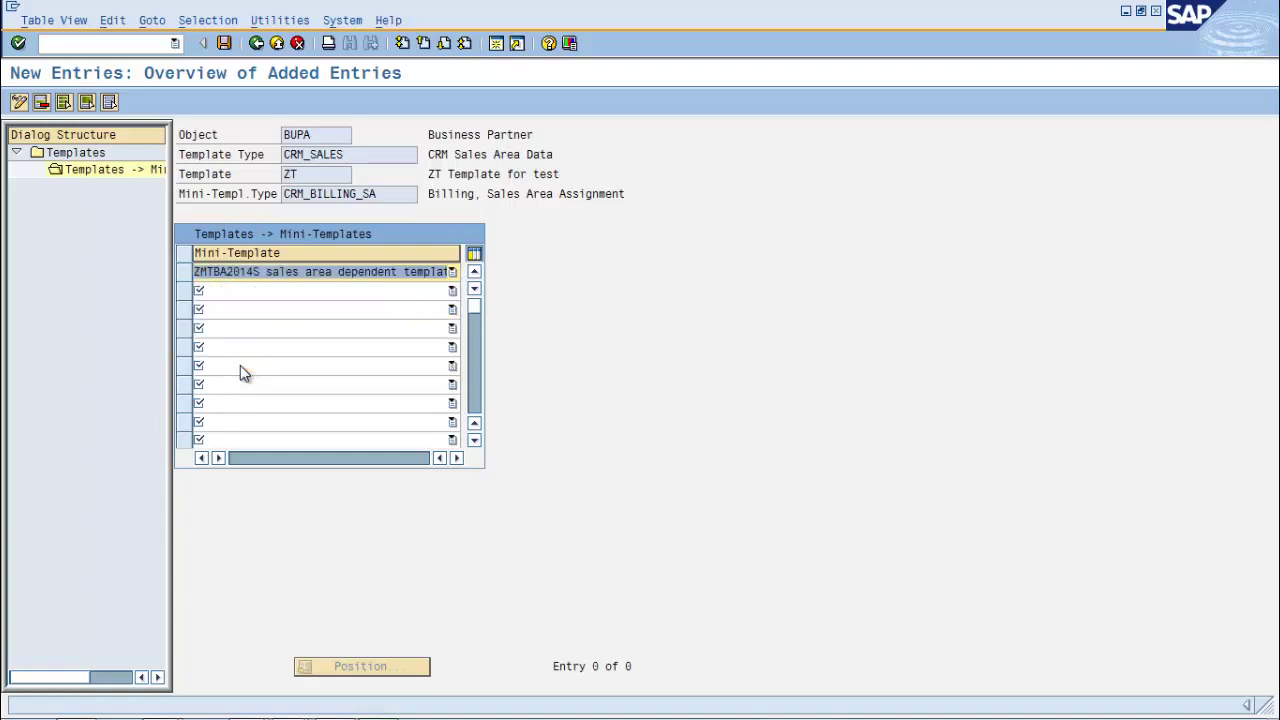
click(224, 46)
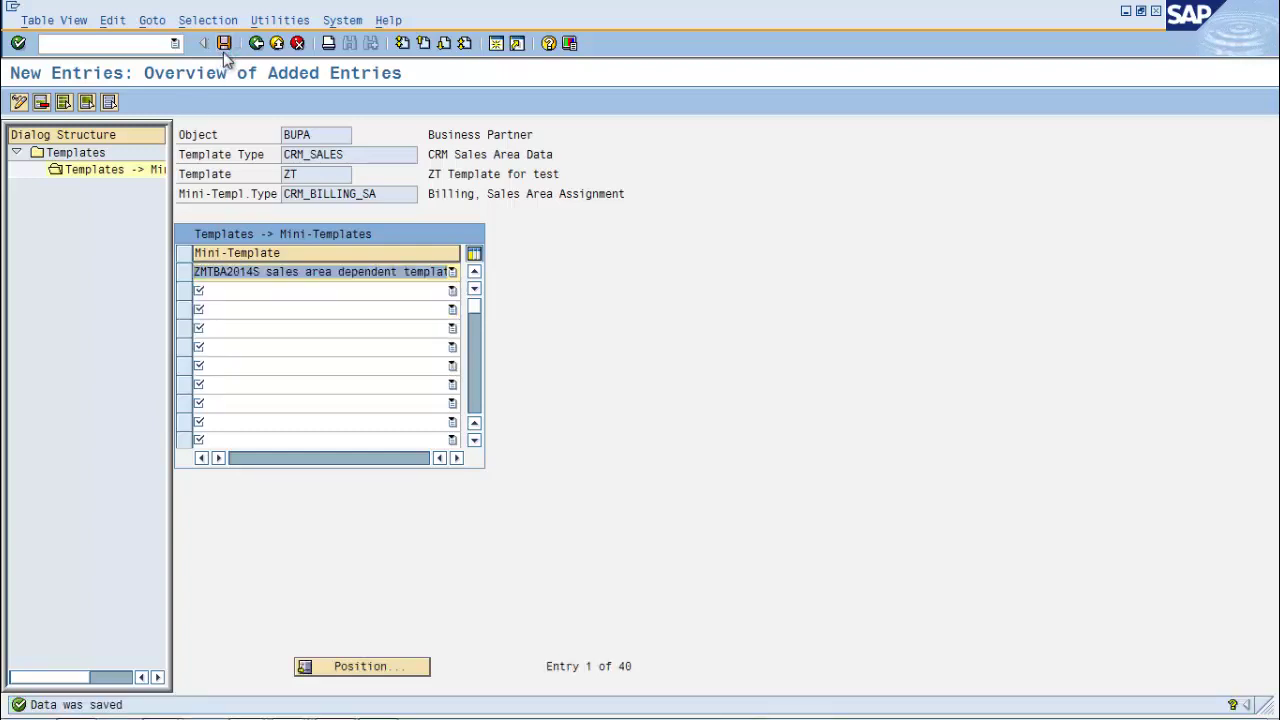
click(257, 44)
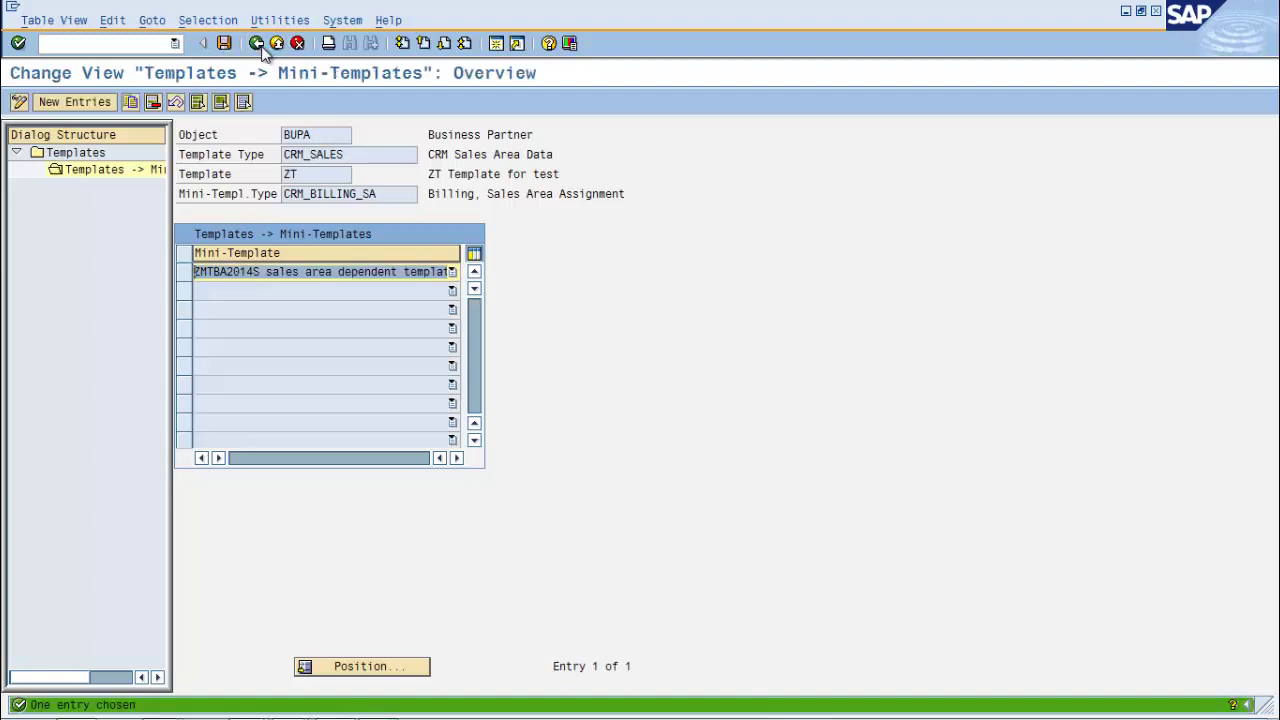
click(257, 44)
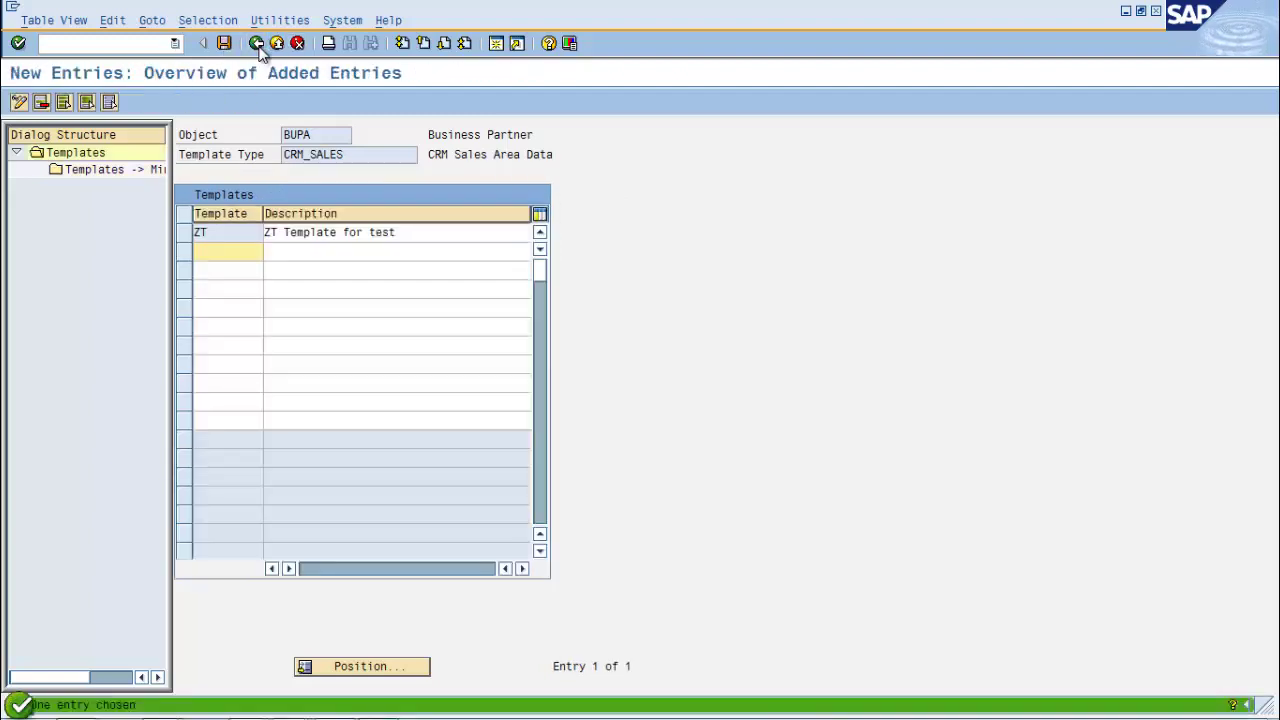
click(257, 44)
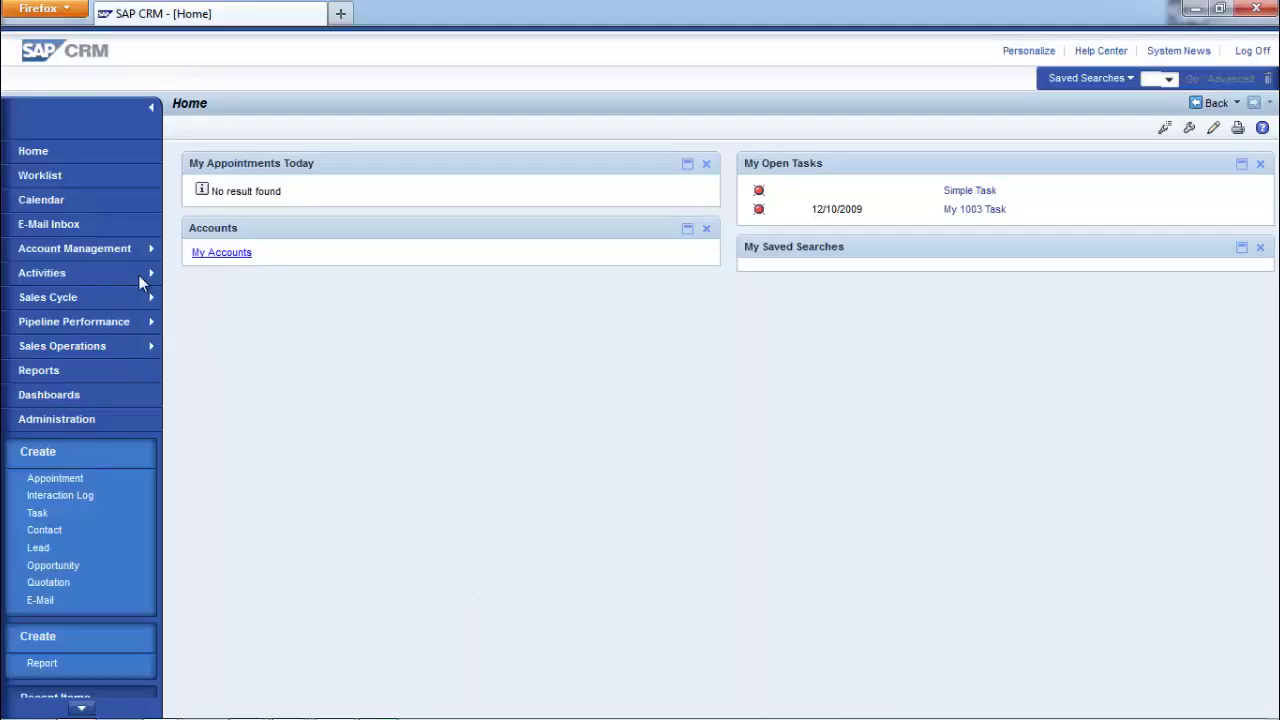
In the SAP CRM web client, start a new corporate account with the account name, postal code, city and country US.
click(94, 249)
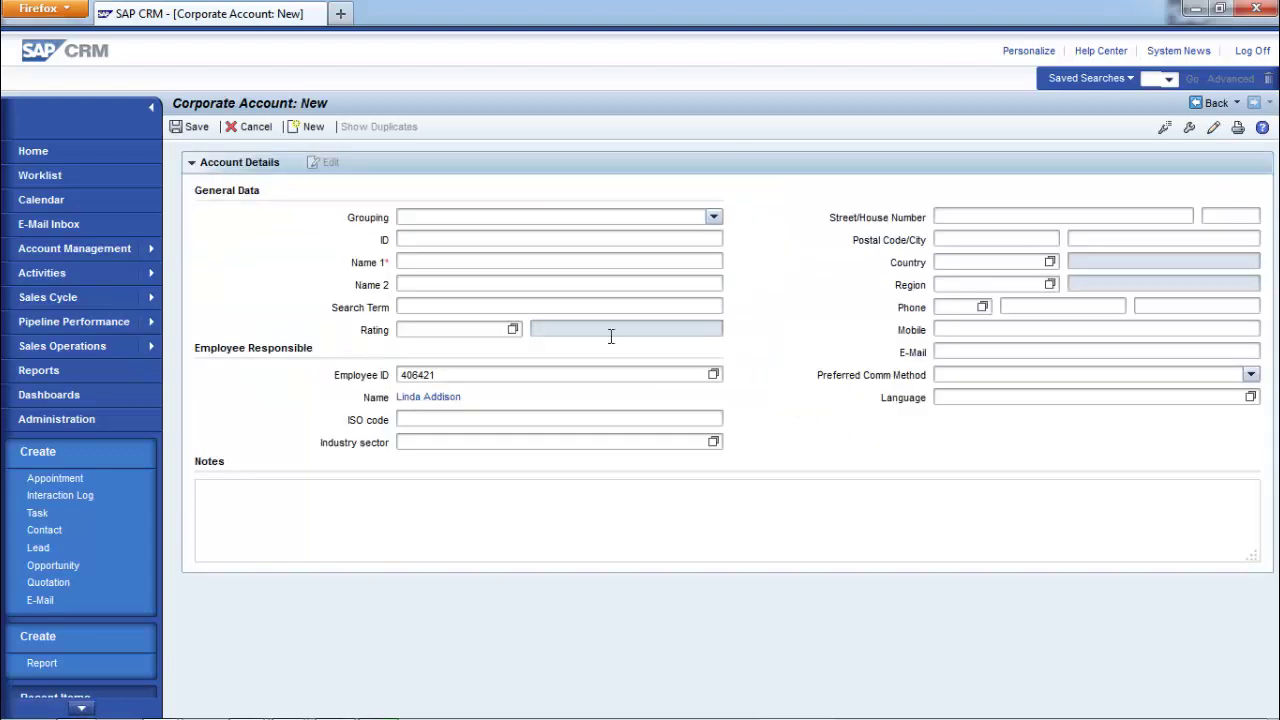
click(440, 265)
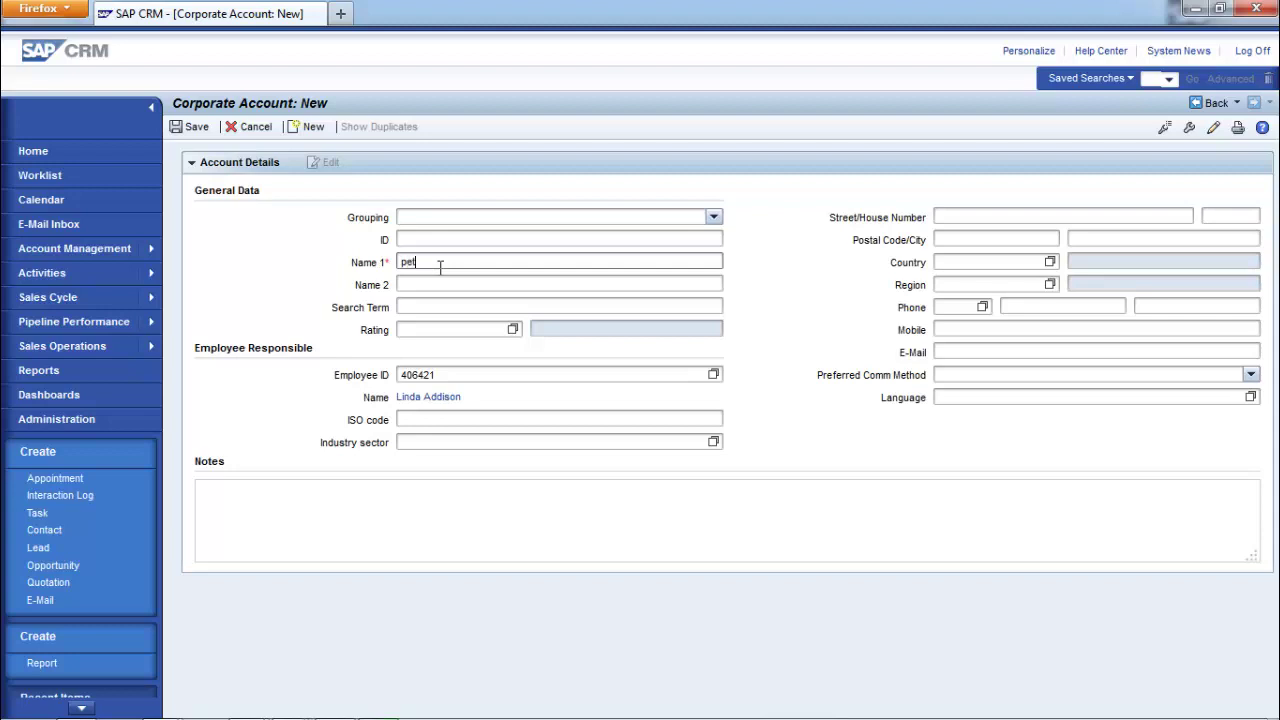
click(991, 238)
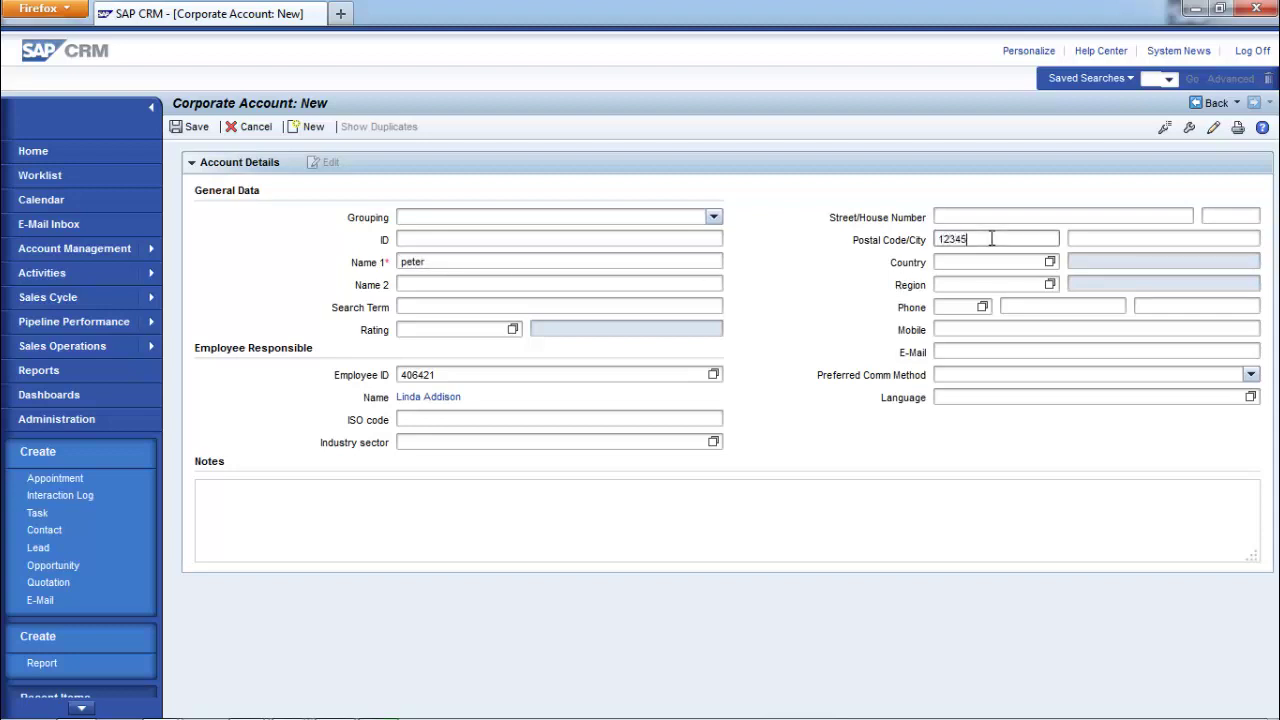
click(1092, 240)
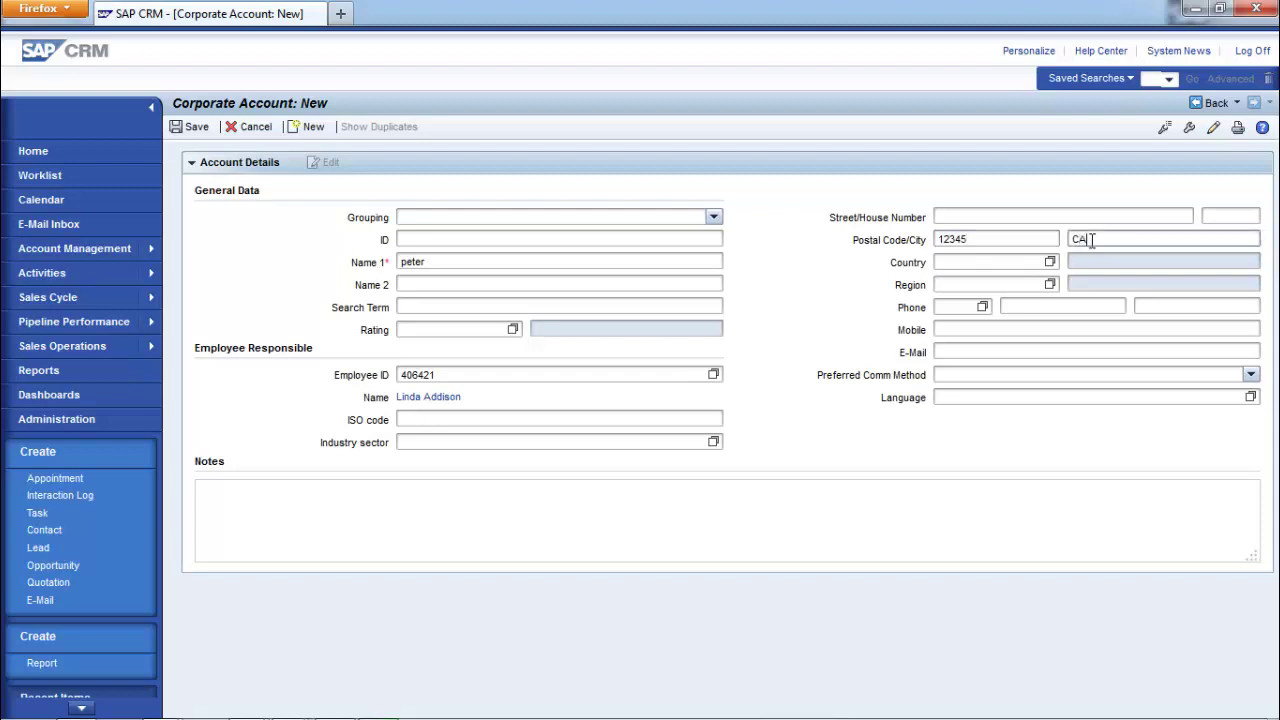
click(1017, 261)
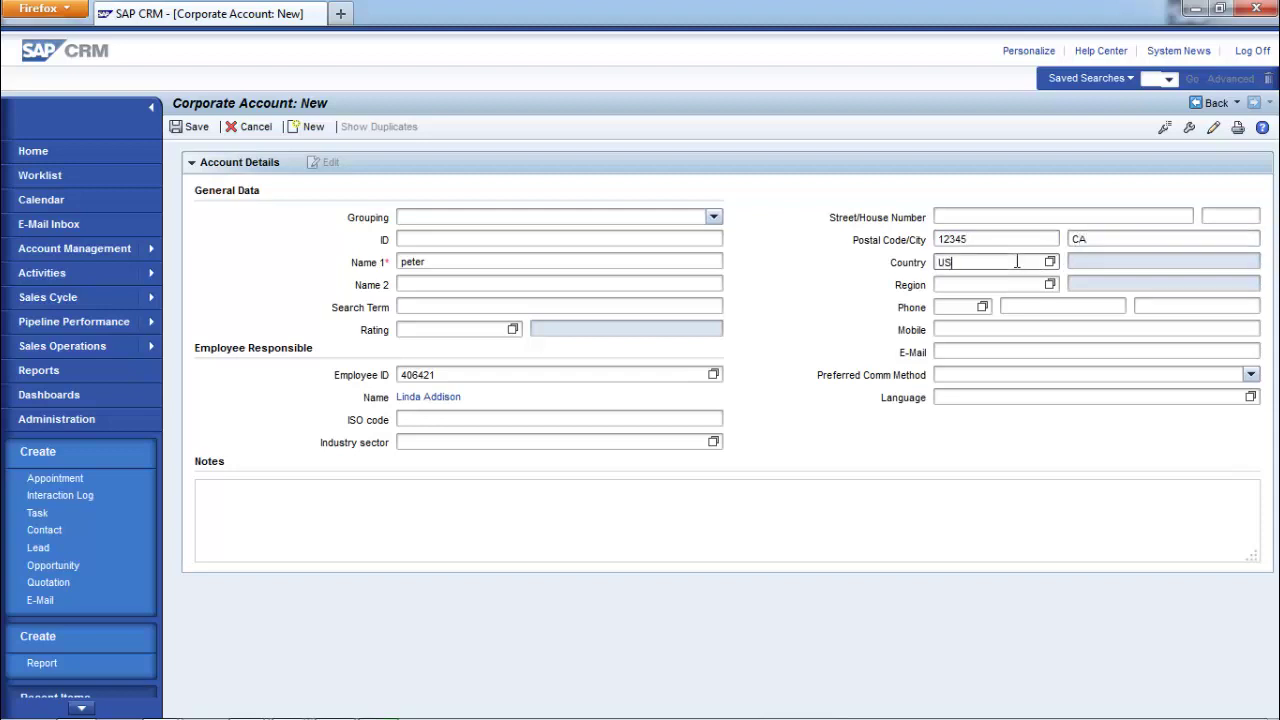
click(793, 307)
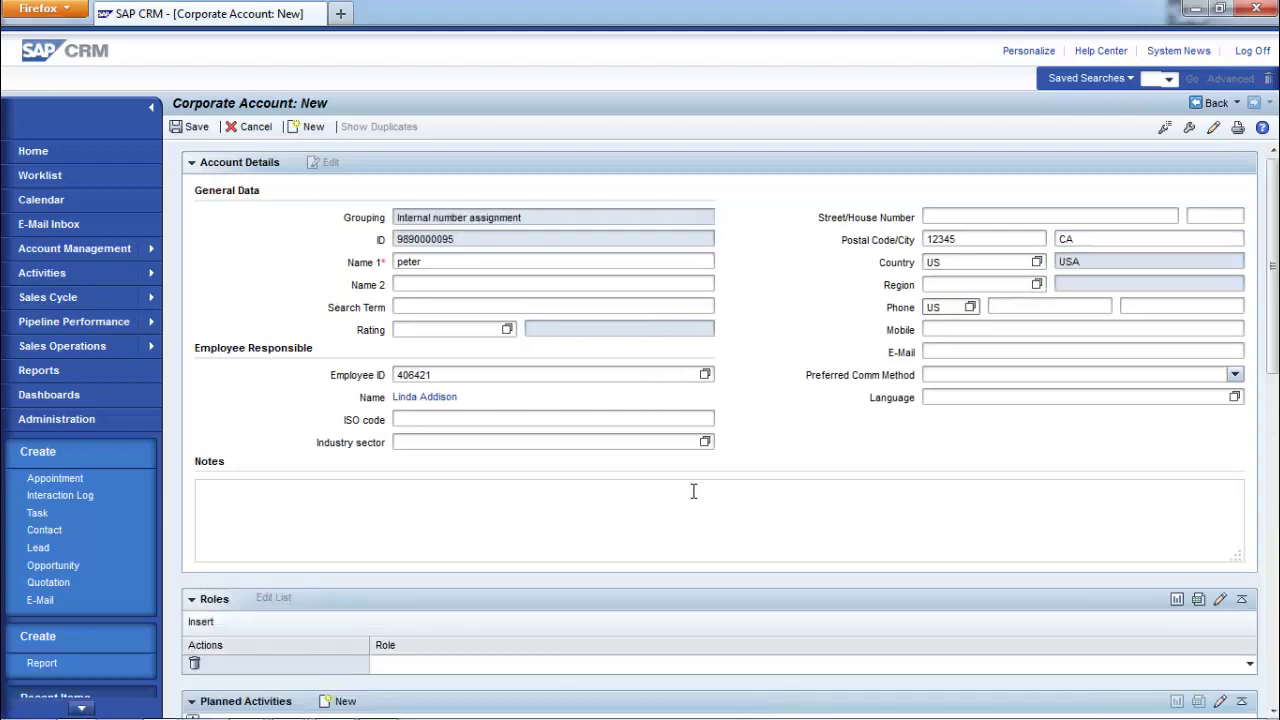
Assign the Bill-To Party role to the new corporate account.
scroll(688, 490, down, 5)
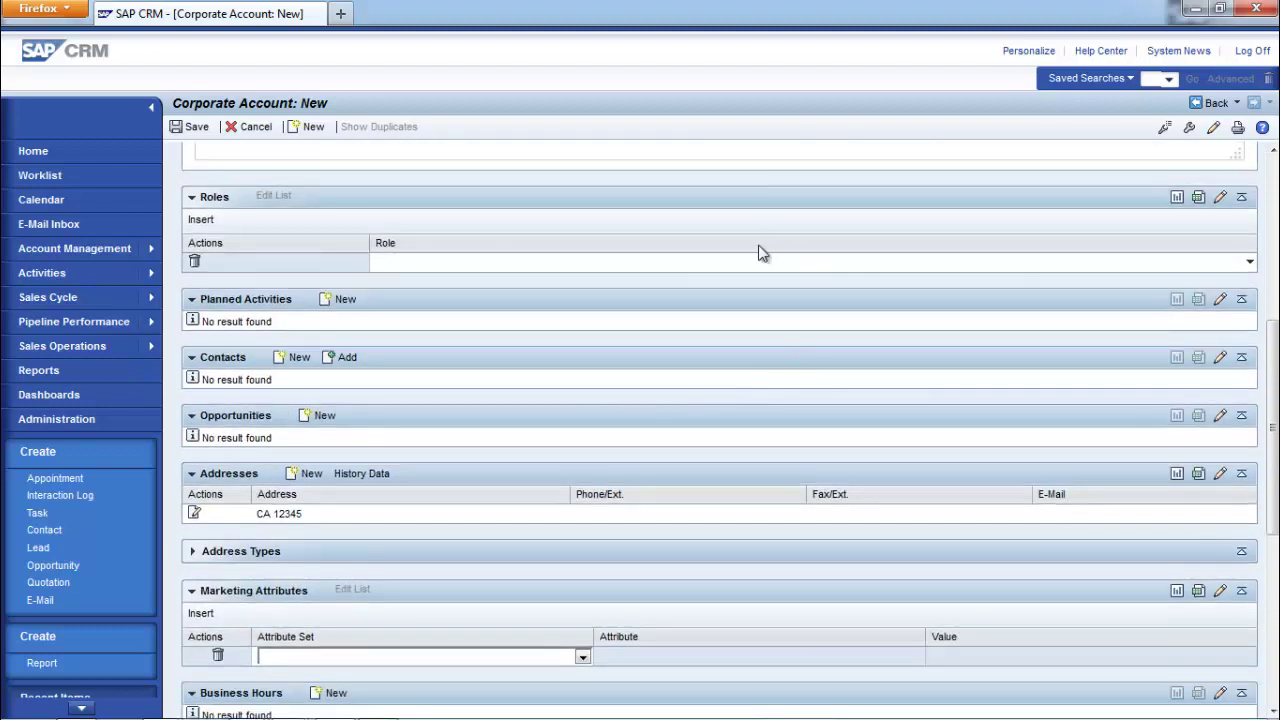
click(760, 262)
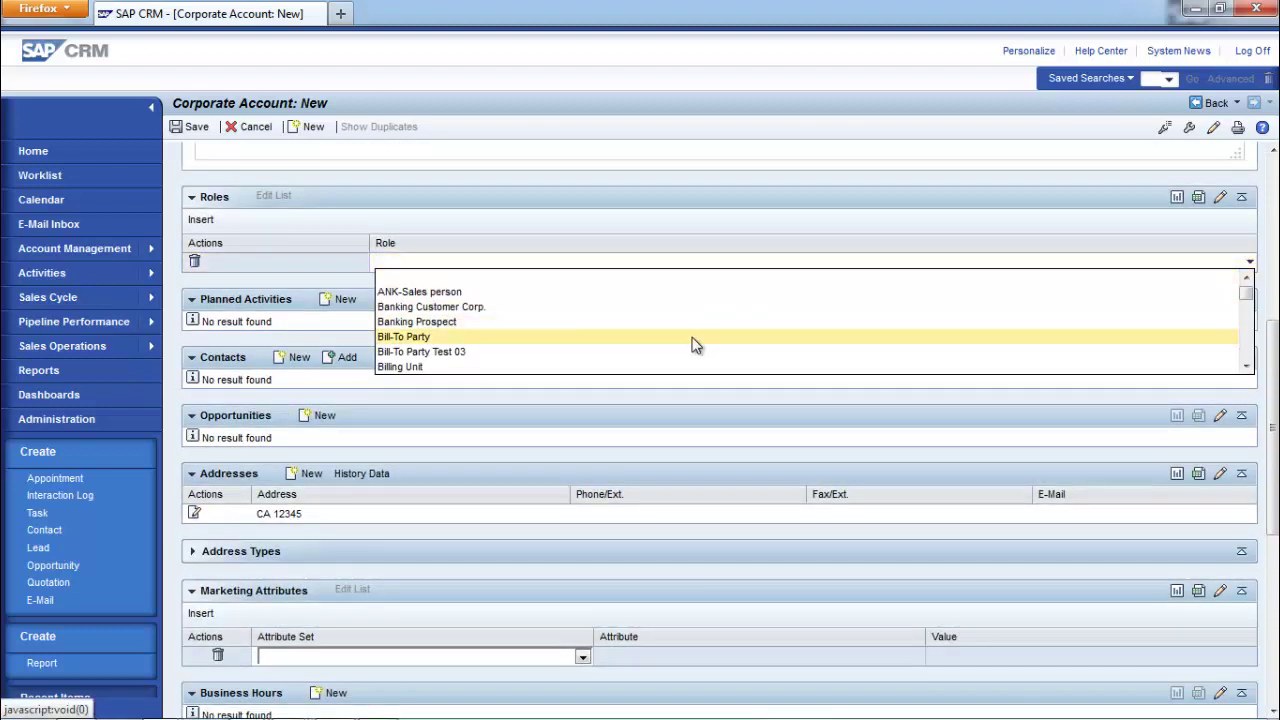
click(692, 337)
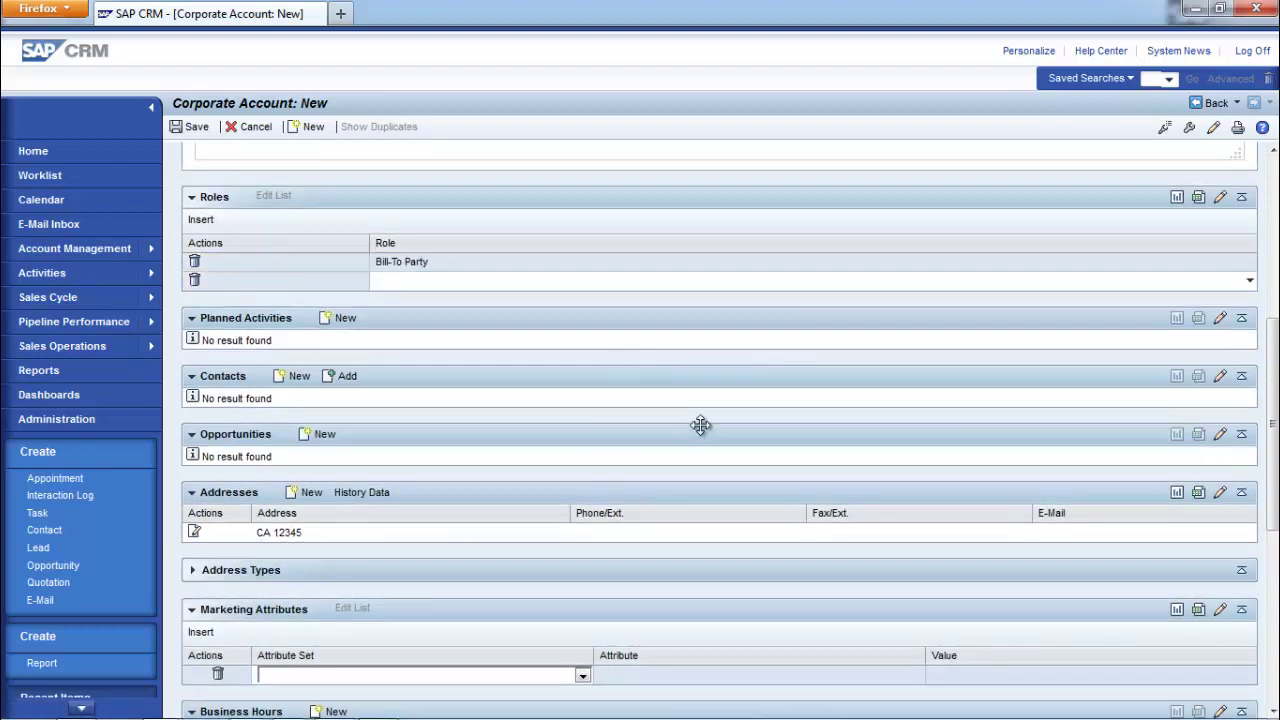
Expand the account's Sales Area Data block and move it directly above Marketing Attributes.
scroll(700, 425, down, 6)
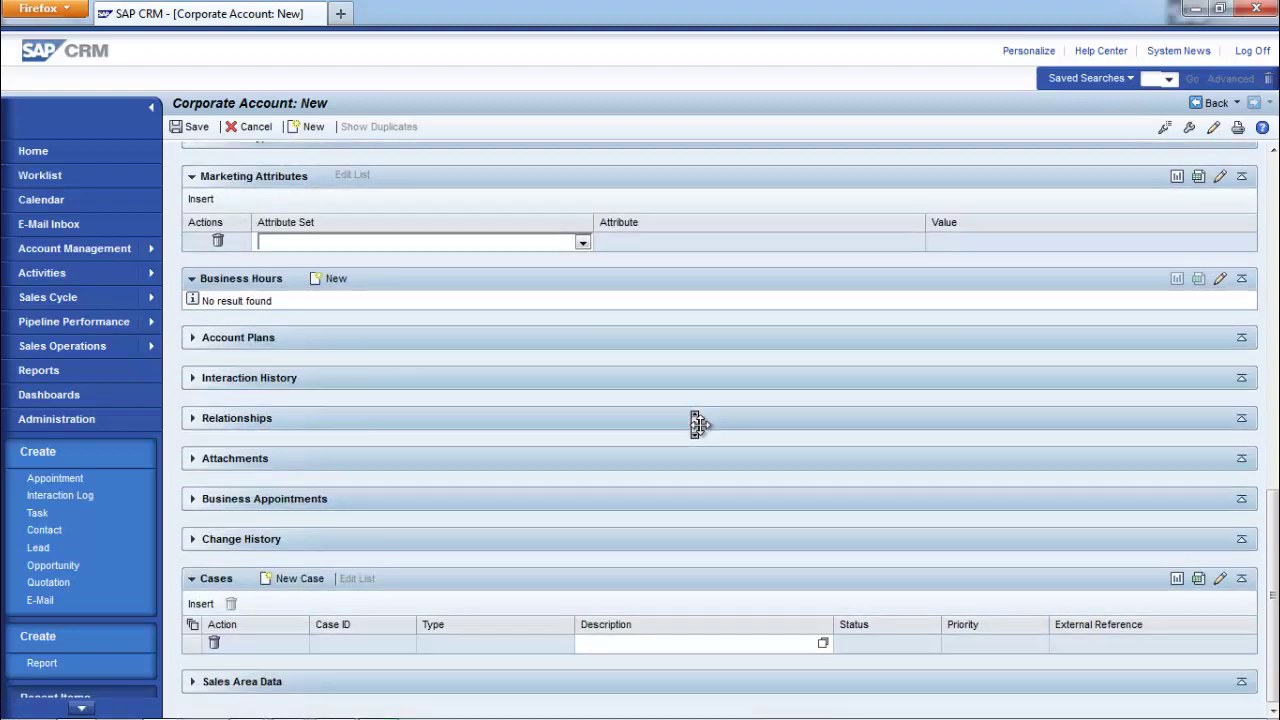
click(251, 685)
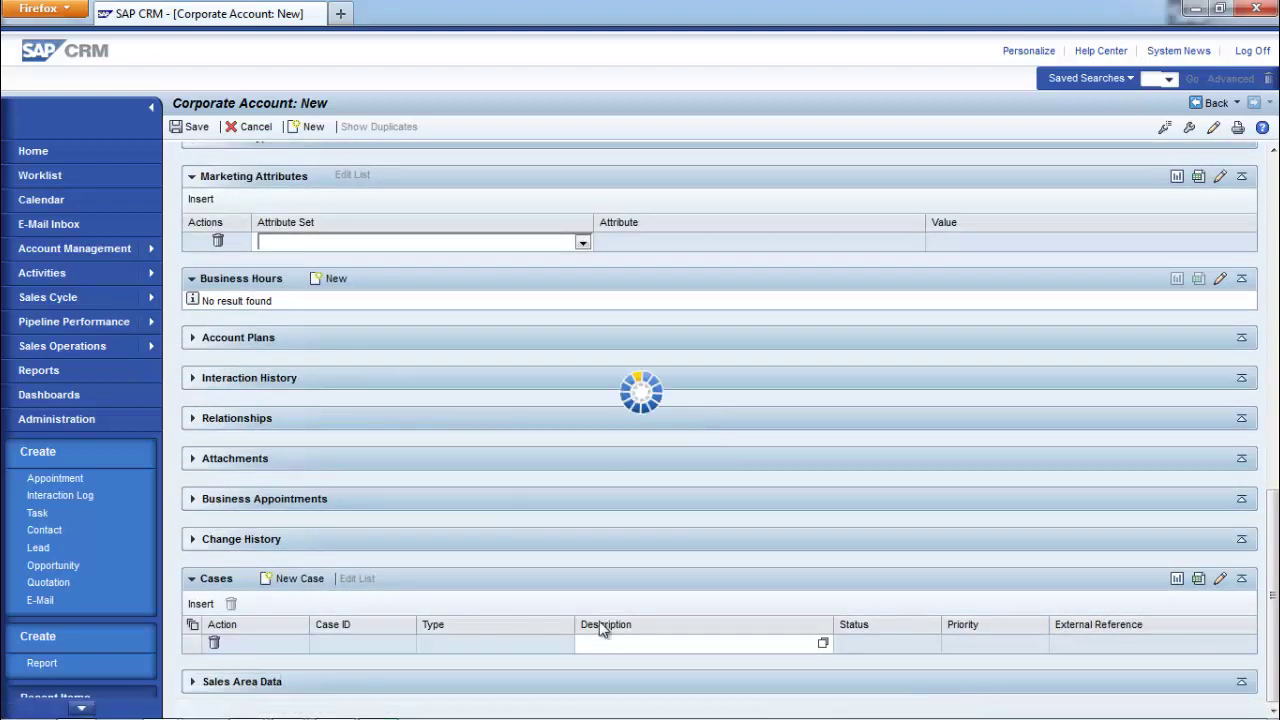
scroll(640, 625, down, 1)
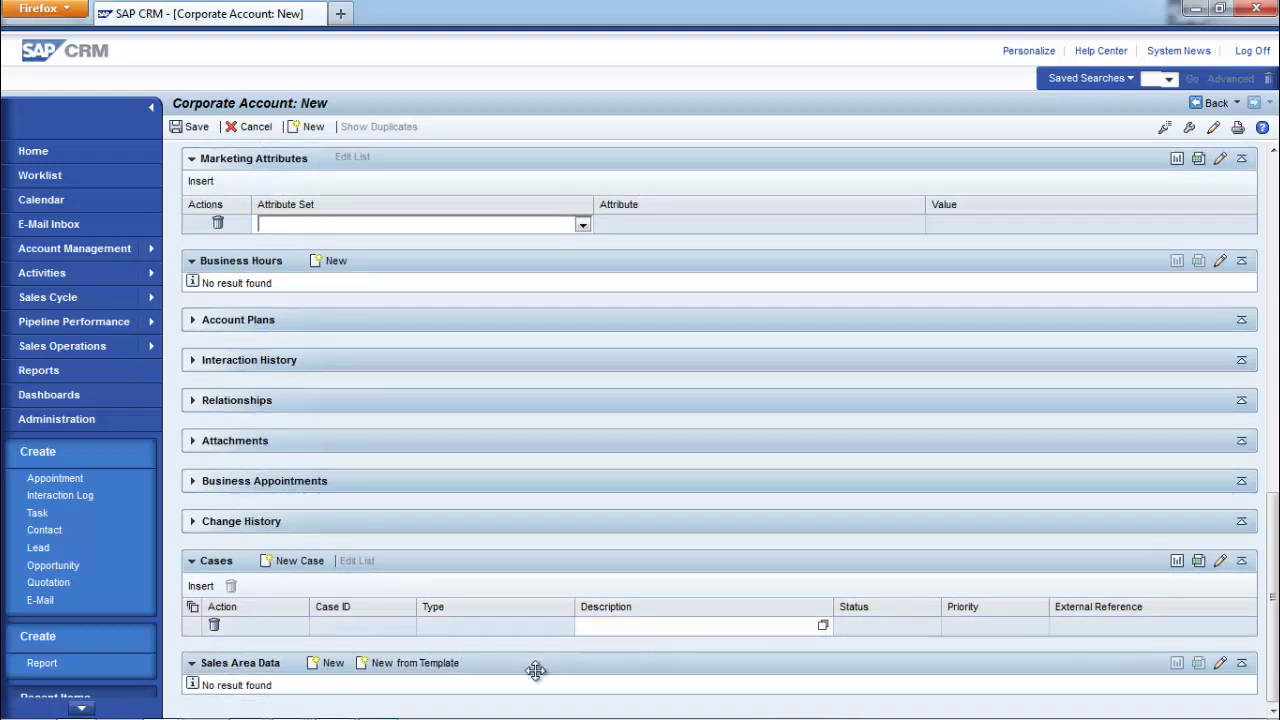
drag(536, 668, 528, 189)
scroll(554, 414, up, 2)
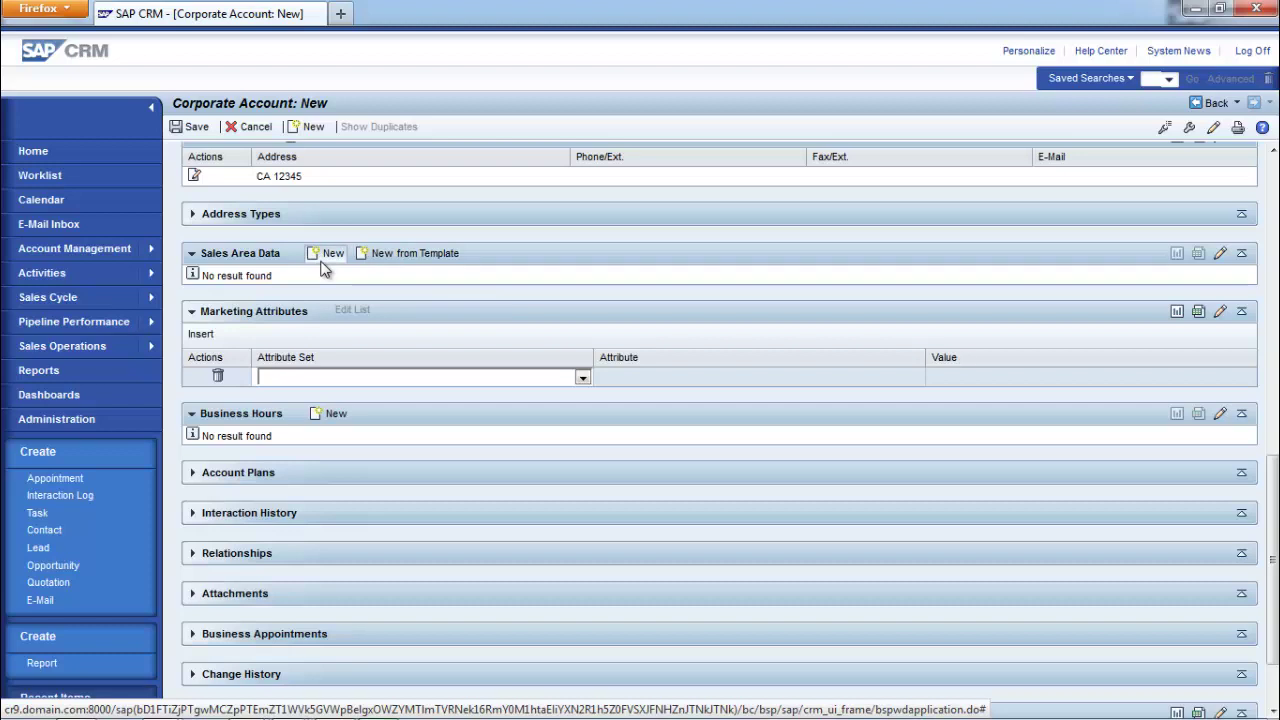
Create the account's sales area data from the template ZT Template.
click(378, 263)
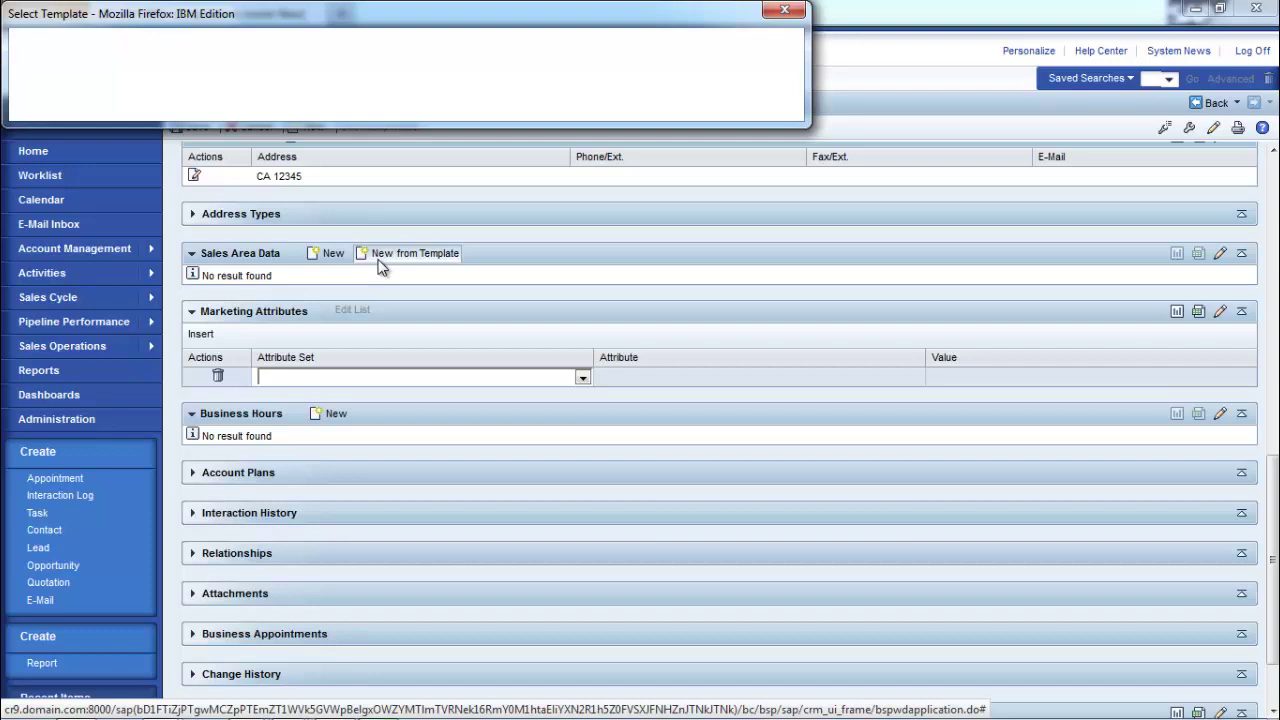
click(444, 93)
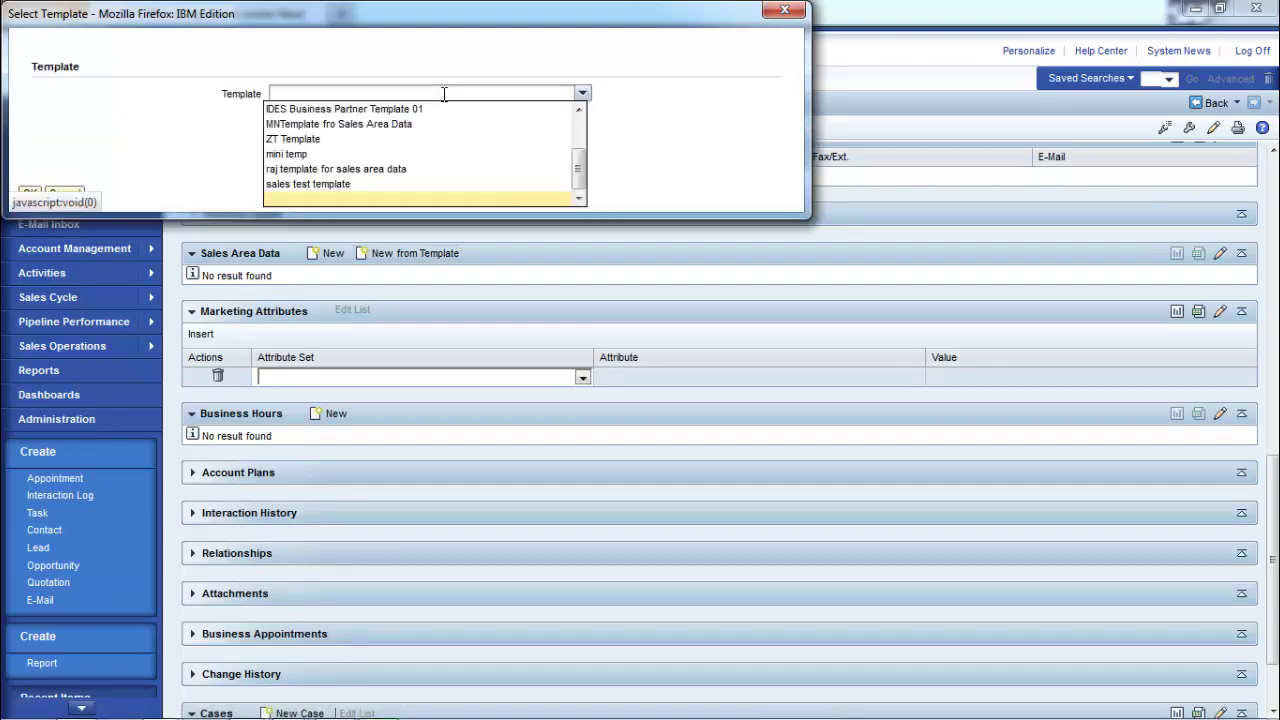
click(404, 139)
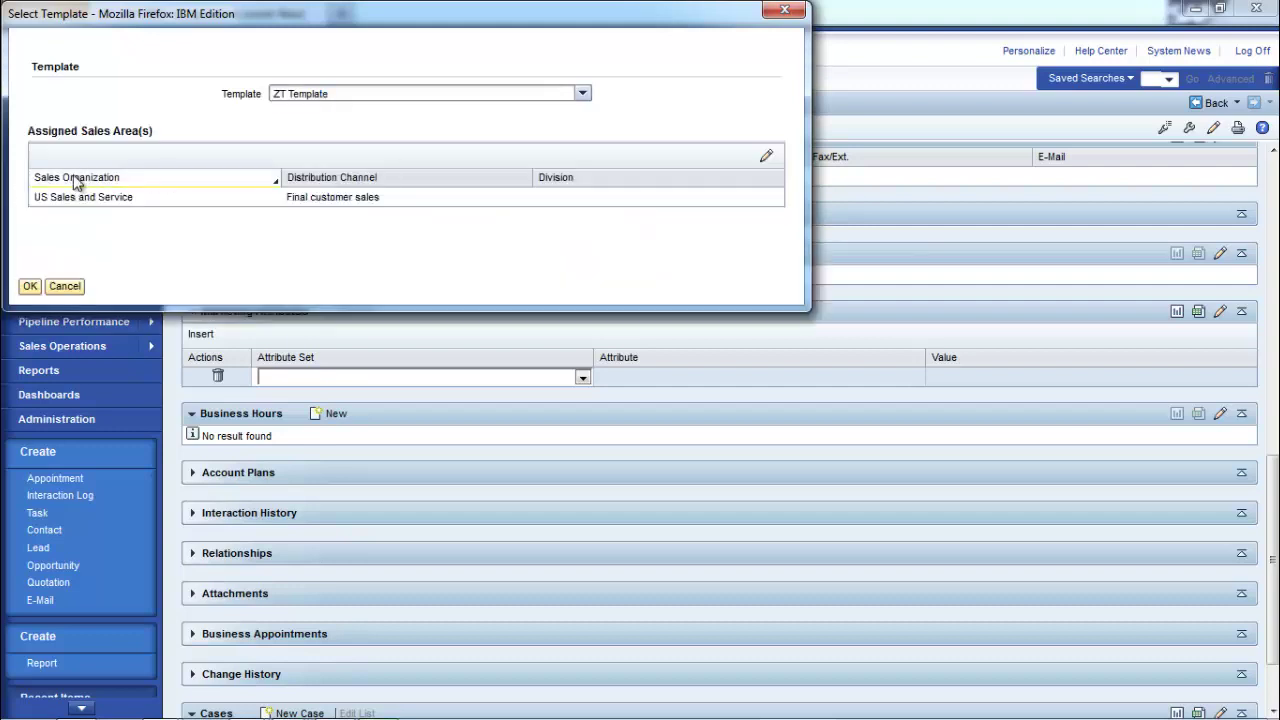
click(32, 288)
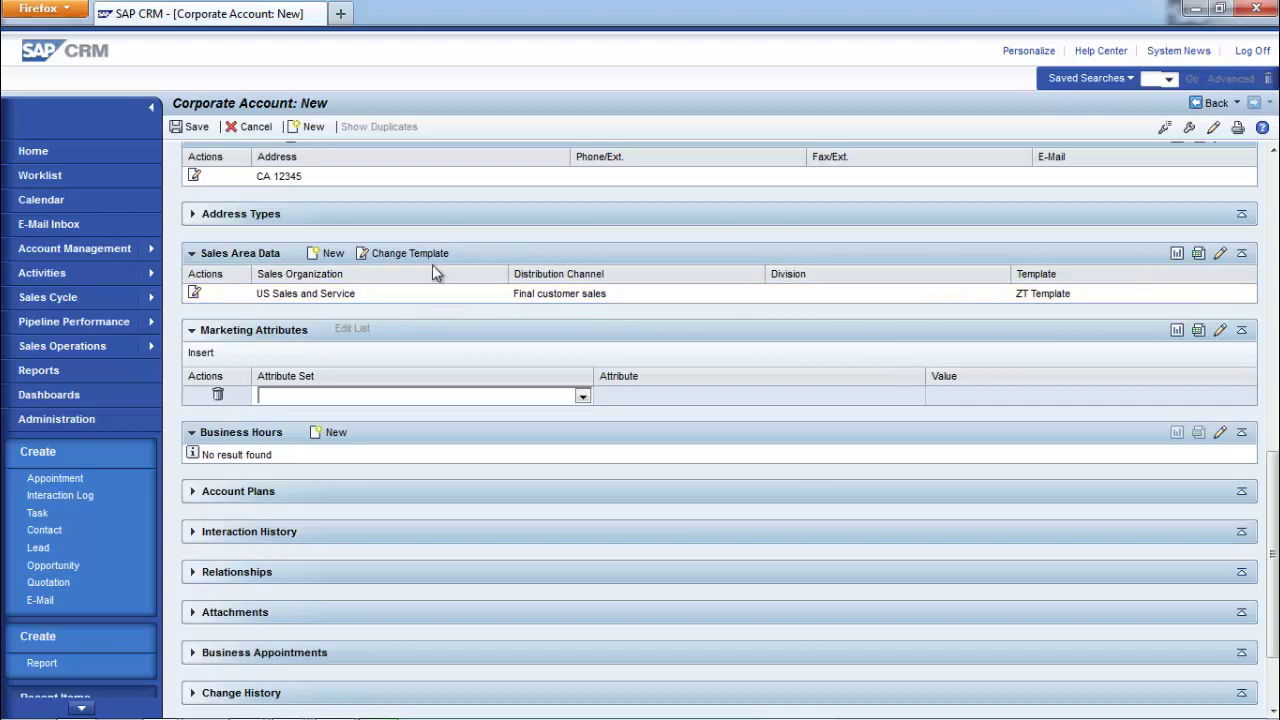
Open the US Sales and Service sales area for editing and examine the billing data taken from the template.
click(193, 292)
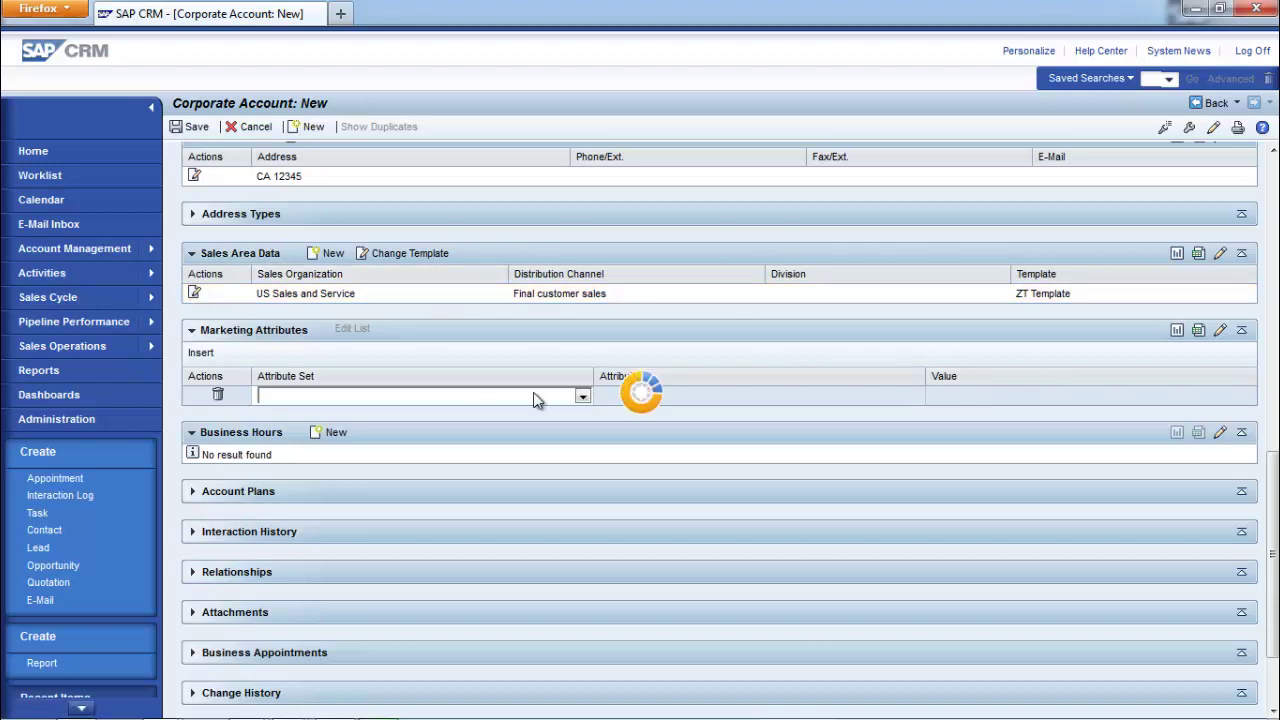
scroll(648, 435, up, 6)
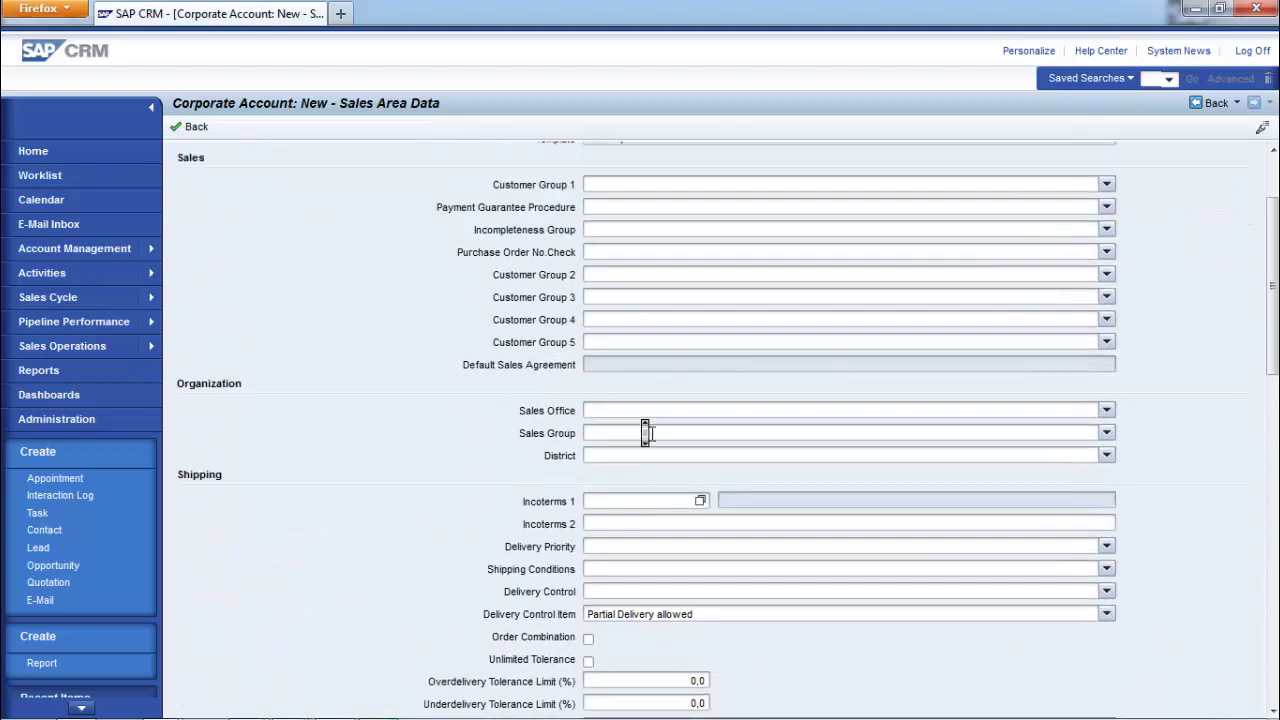
scroll(645, 432, up, 2)
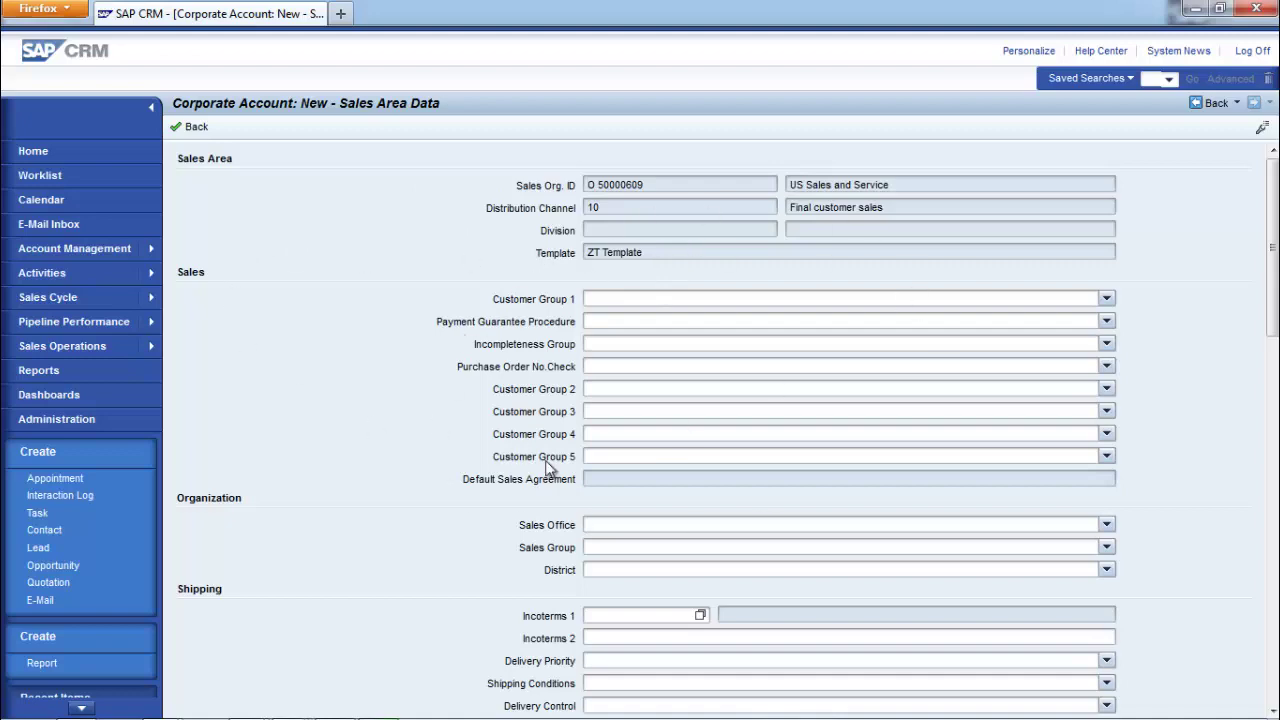
middle_click(437, 384)
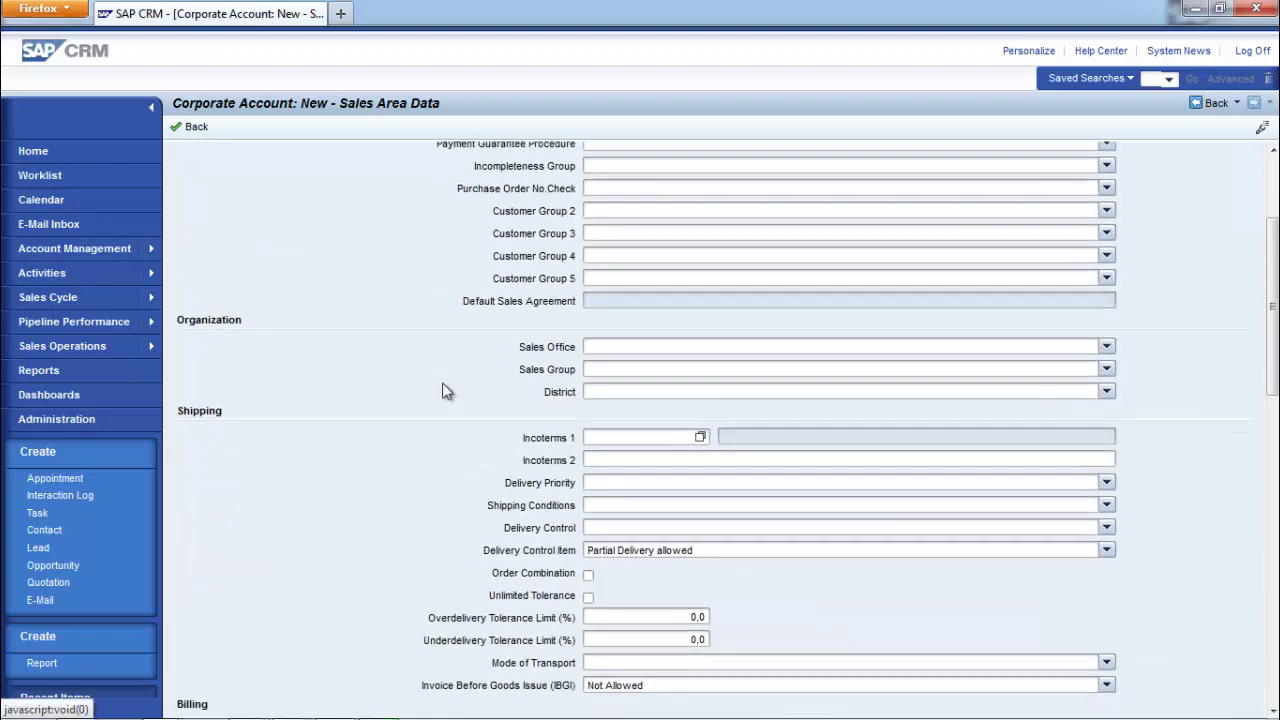
scroll(445, 390, down, 6)
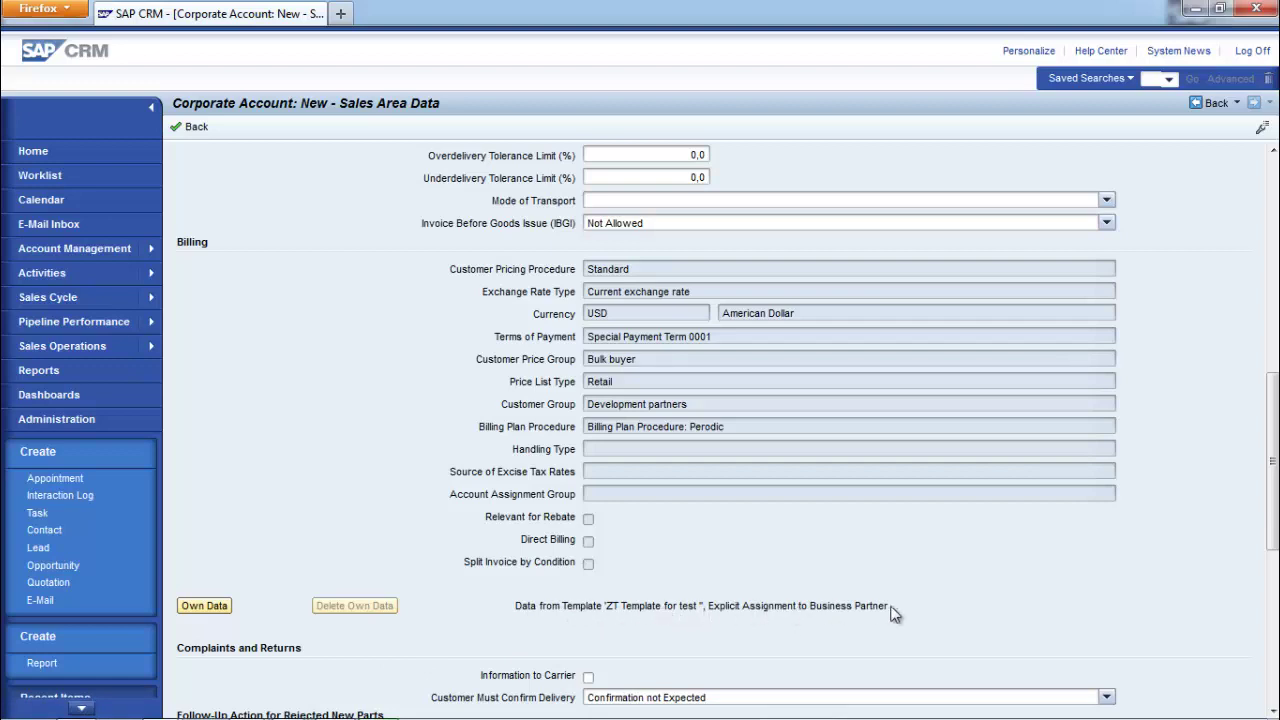
Switch the sales area's billing section to own data and set the Account Assignment Group to Domestic revenues.
click(188, 607)
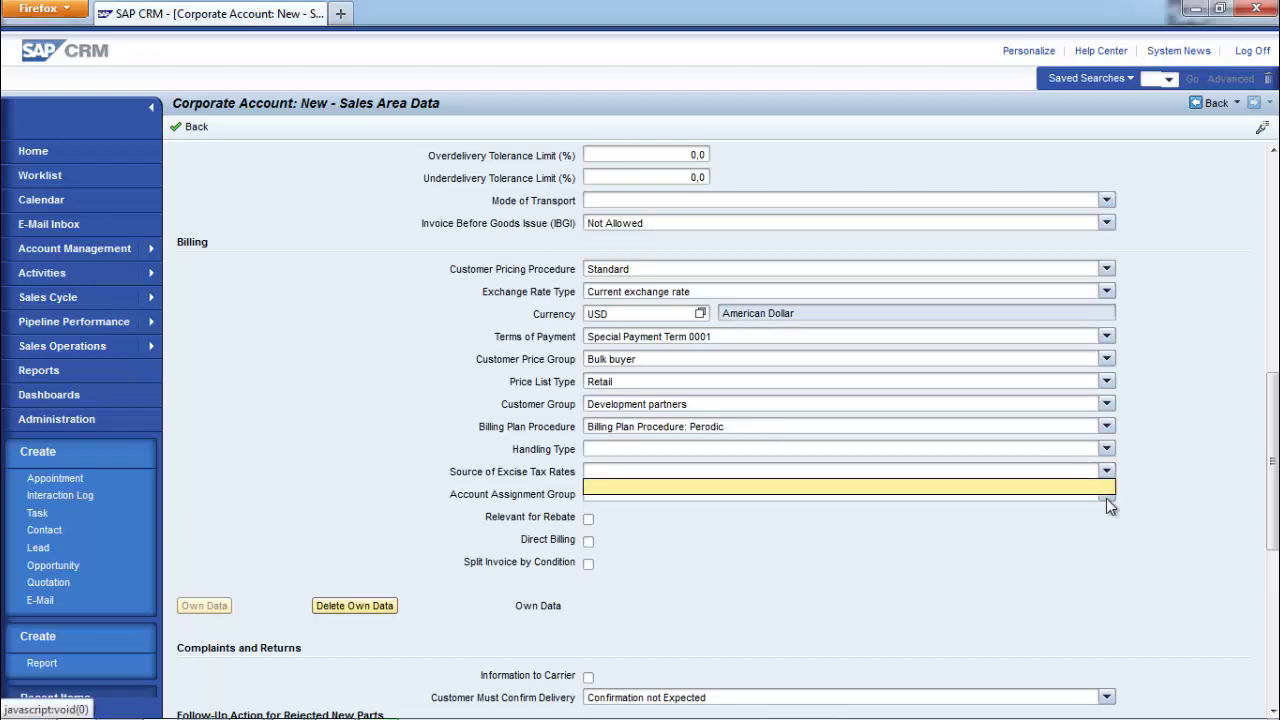
click(1106, 496)
click(1028, 527)
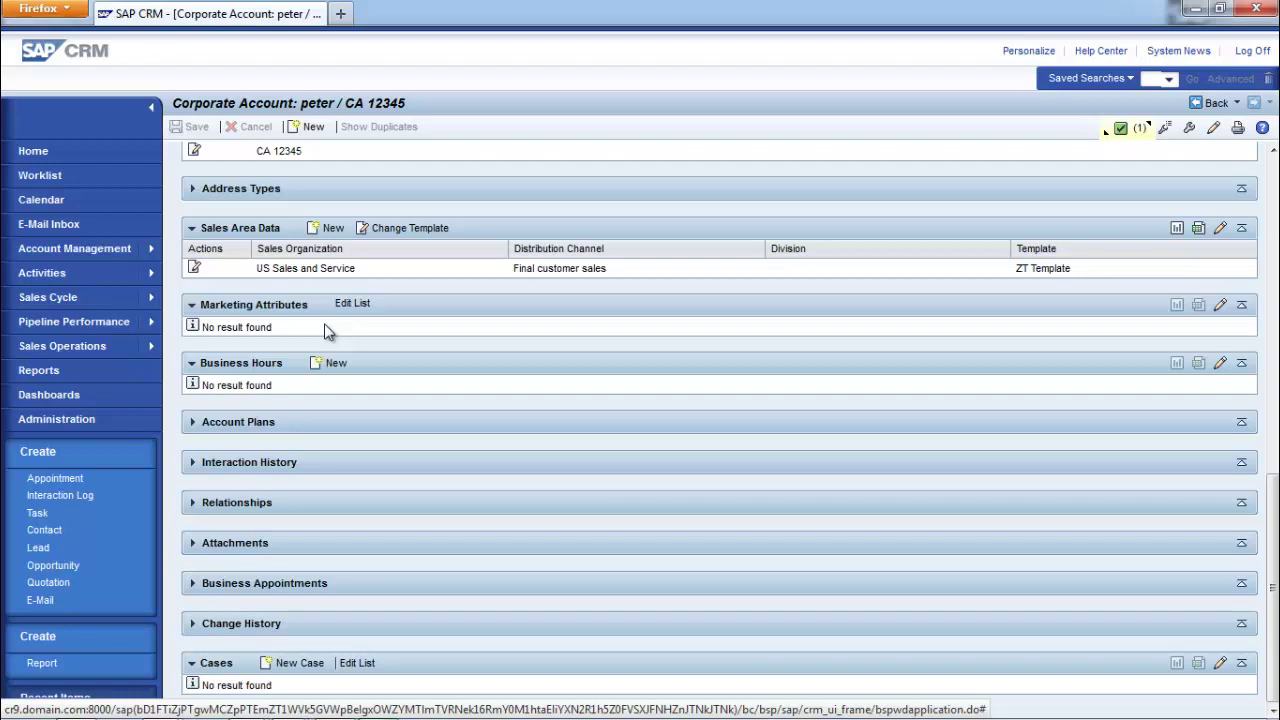
Delete the own billing data from the US Sales and Service sales area and save the corporate account.
click(196, 269)
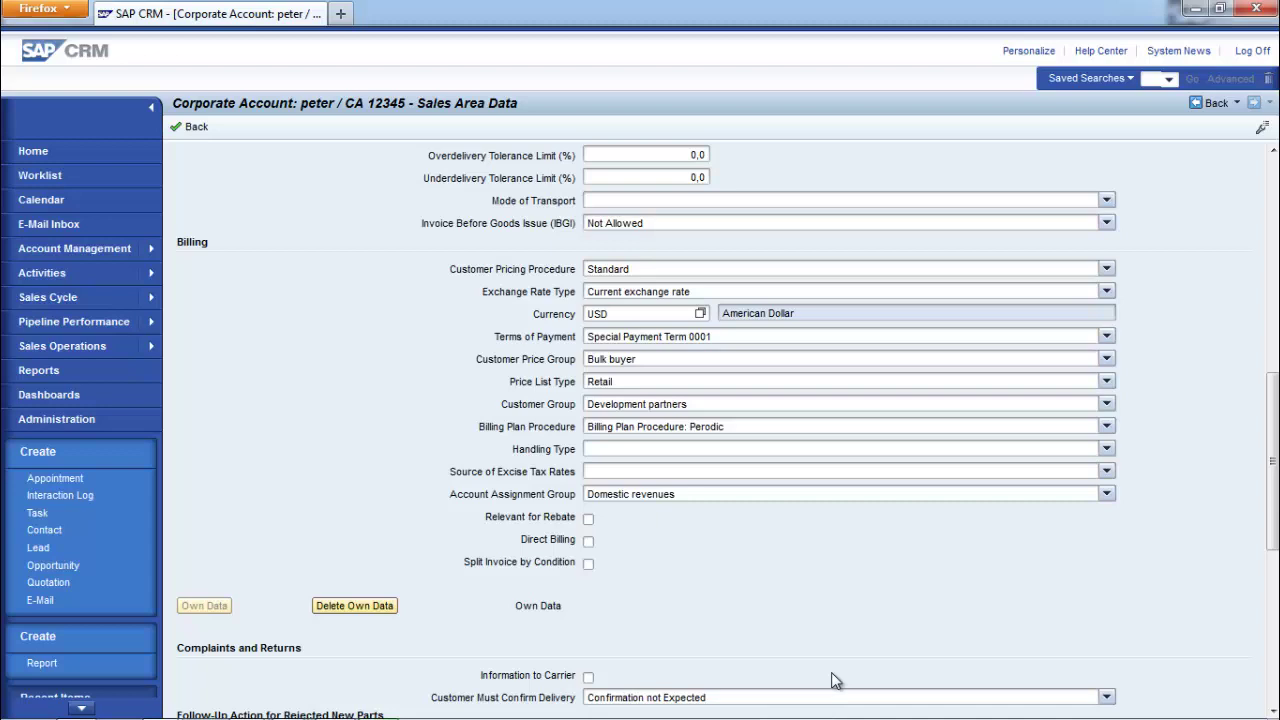
click(355, 605)
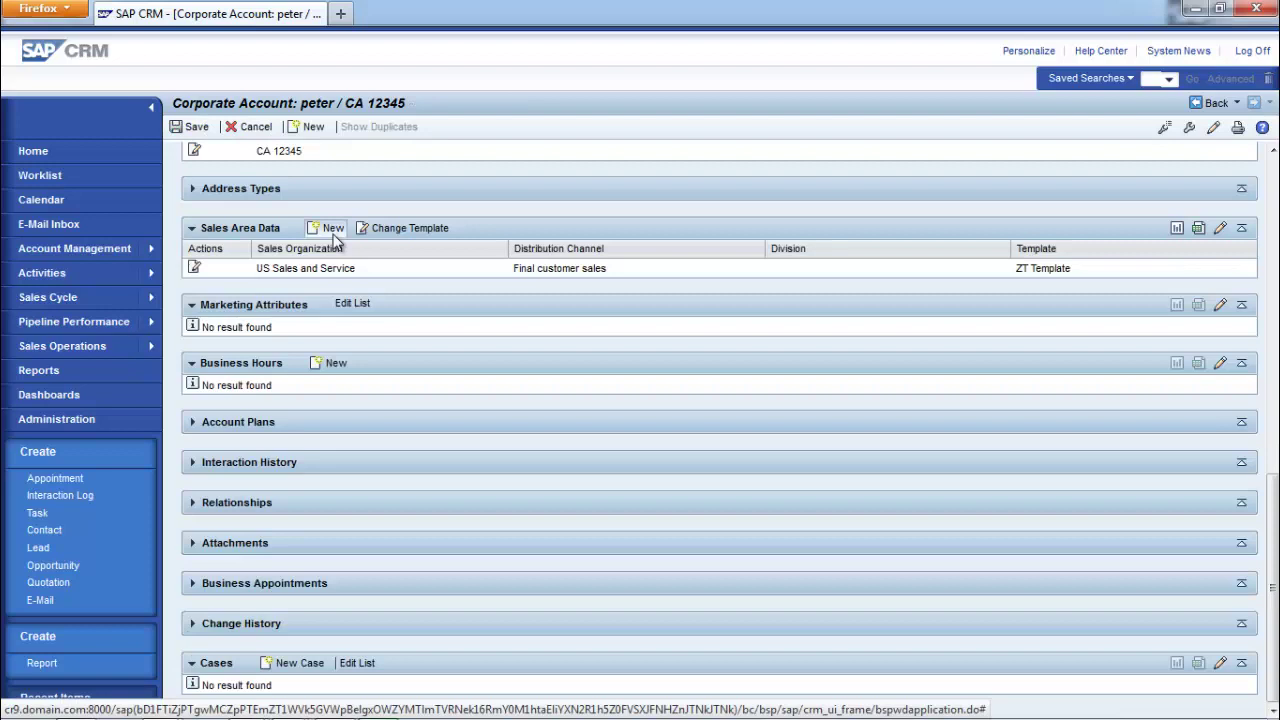
click(197, 131)
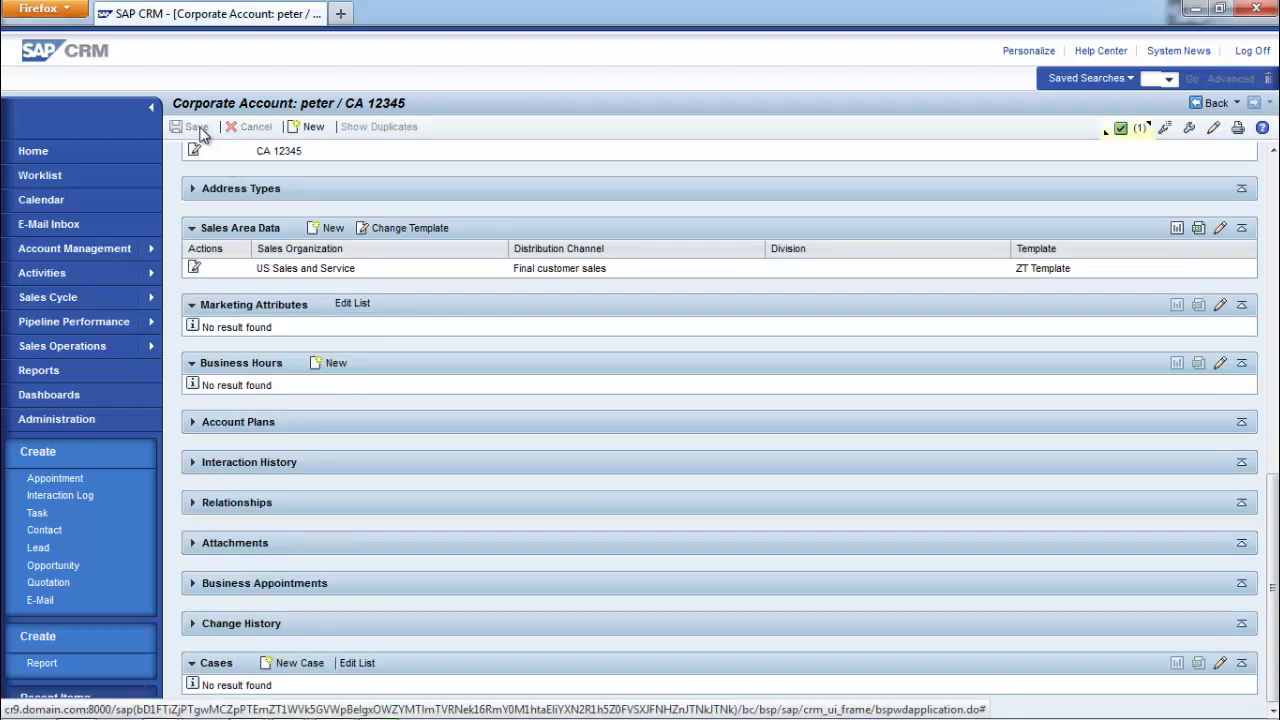
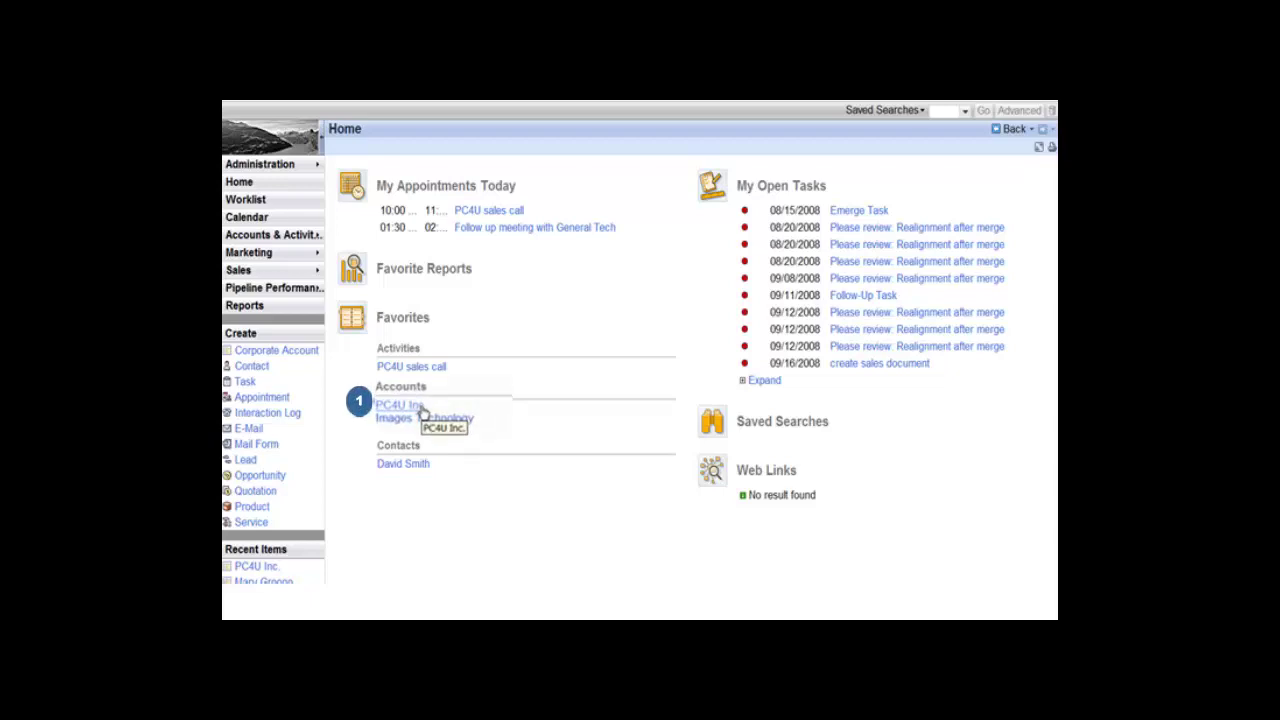
Open the account PC4U Inc., add a new HR manager contact in the HR department, and save the account.
click(418, 406)
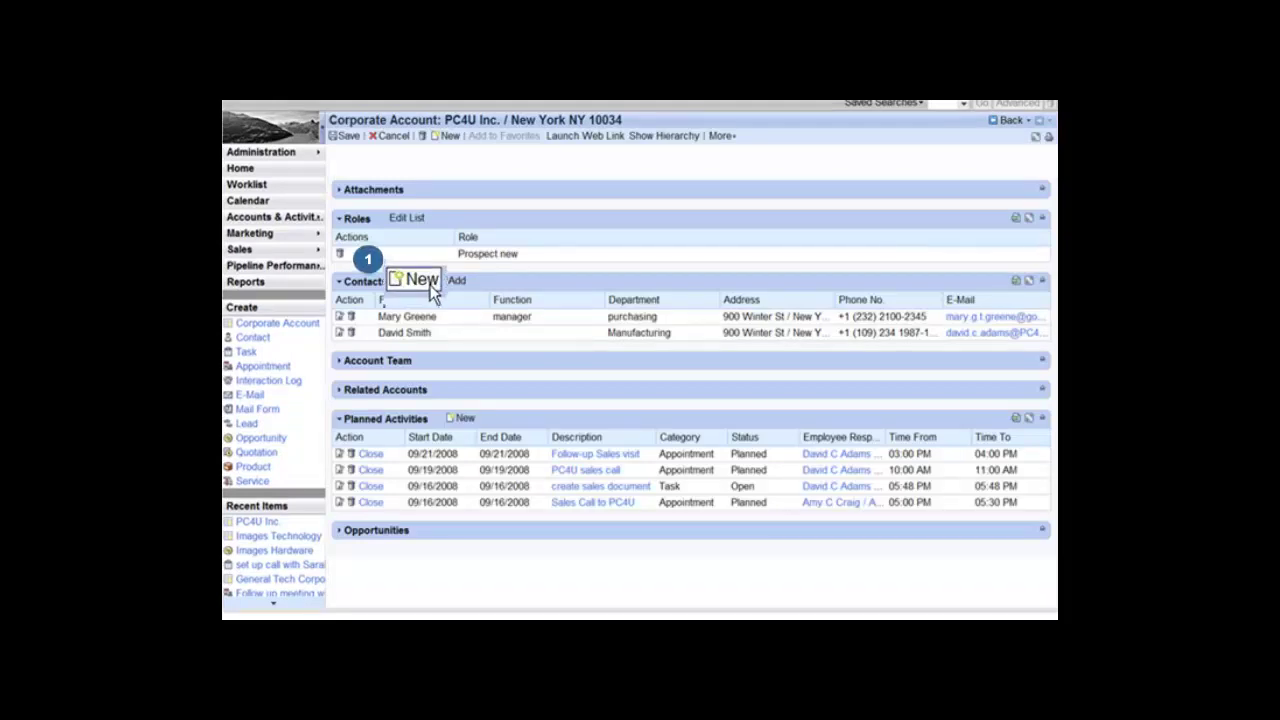
click(422, 281)
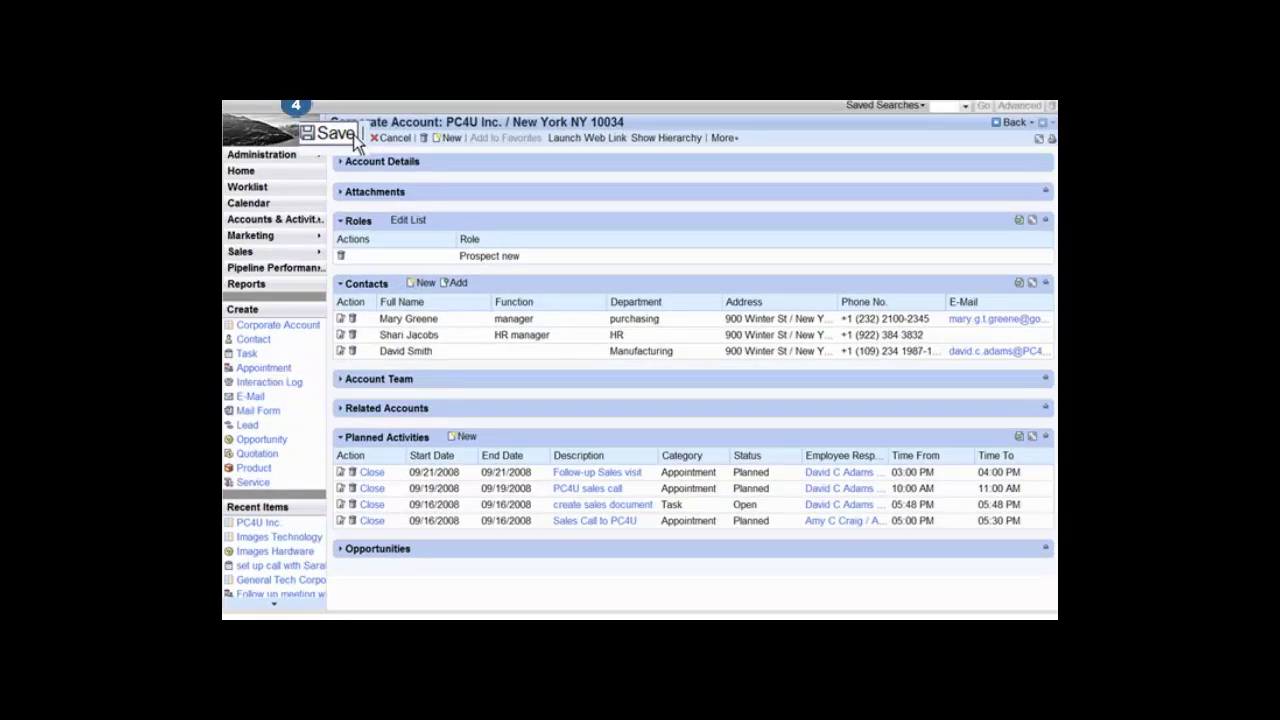
click(340, 134)
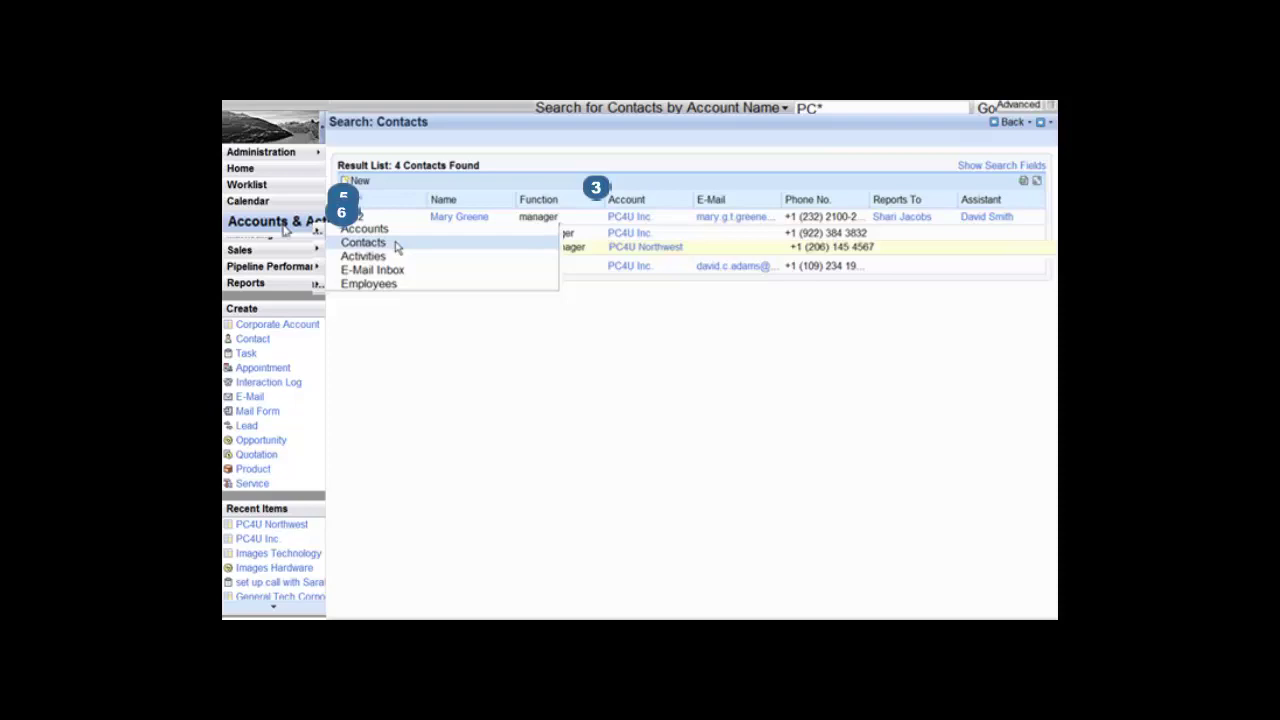
Go to Contacts and, for the PC4U Northwest contact's assignment, search contacts with account name PC* and select the first PC4U Inc. contact.
click(397, 247)
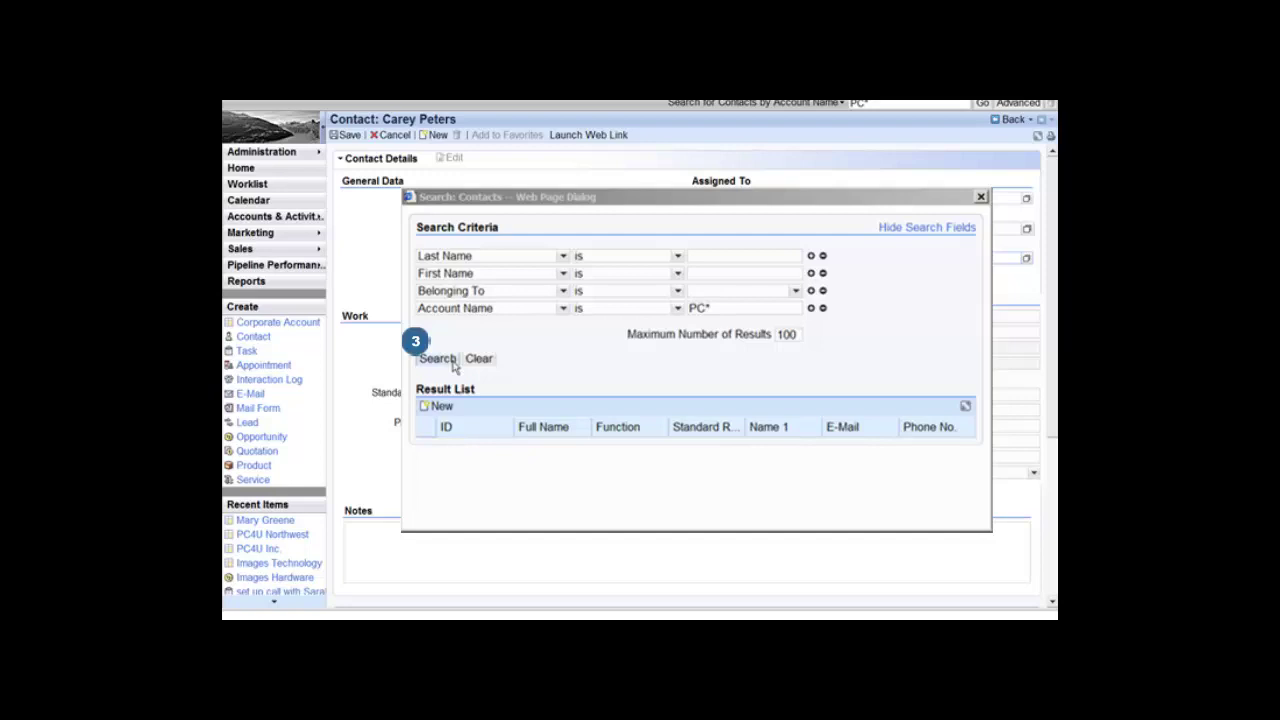
click(452, 364)
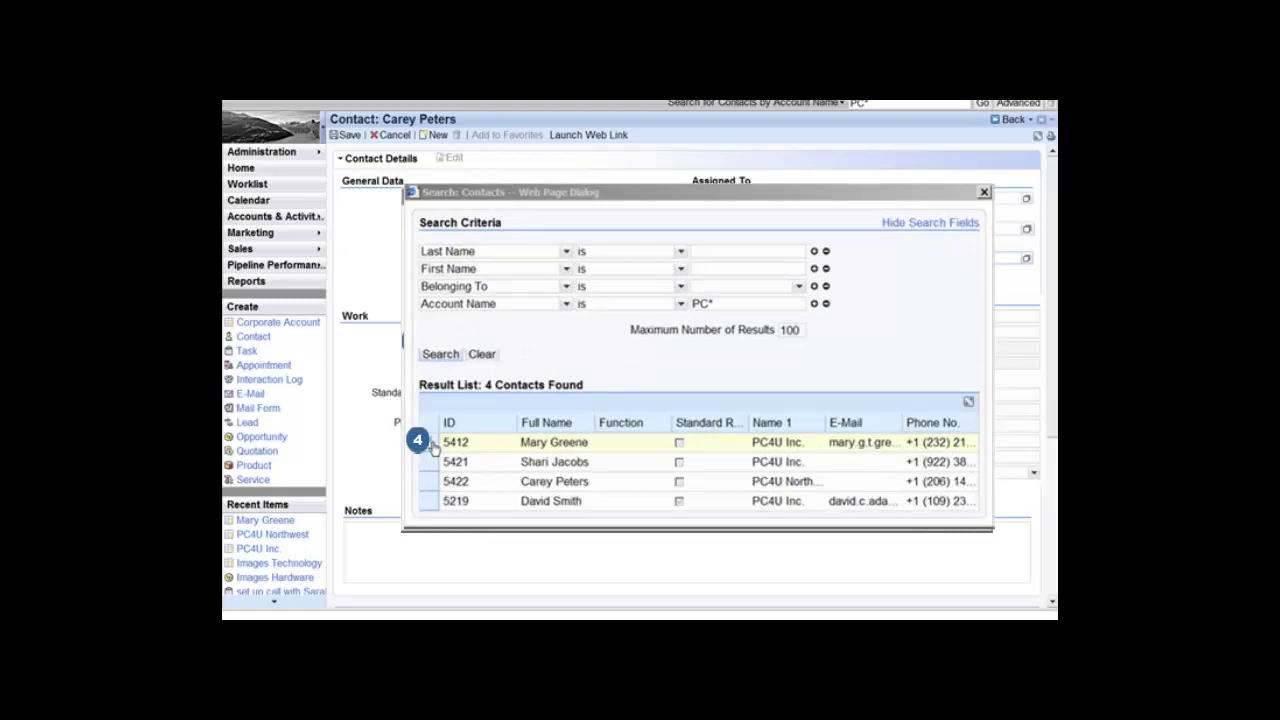
click(433, 447)
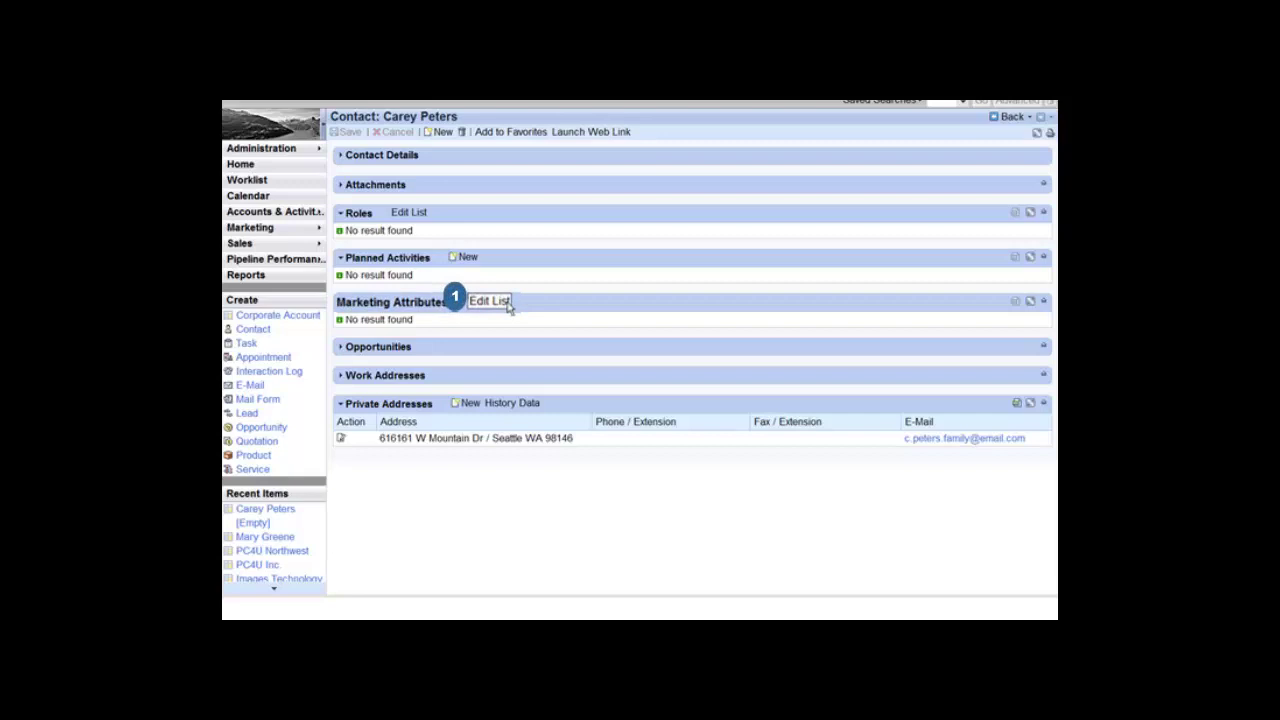
Add a marketing attribute from the Personal info set to the contact, with Hobbies set to Skiing.
click(490, 301)
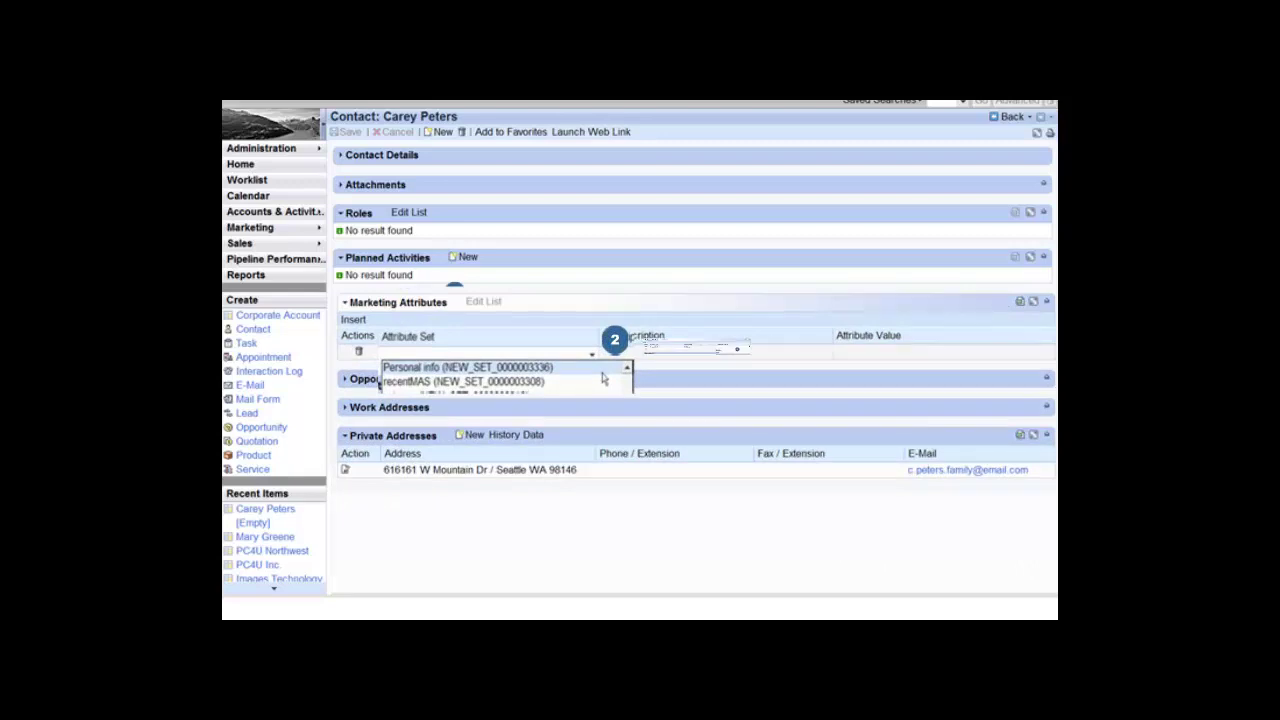
click(540, 367)
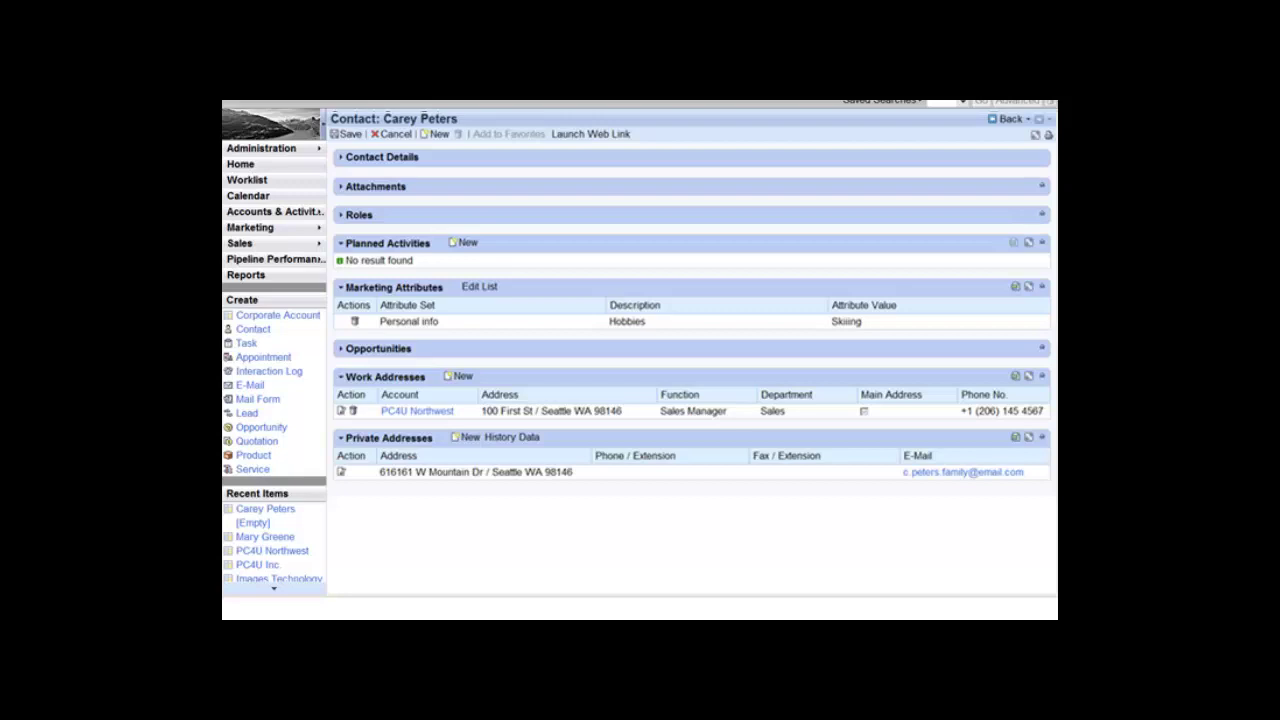
Create and save a planned task "Competitor research" for the contact, starting 09/19/2008, due 09/26/2008, with High importance.
click(488, 242)
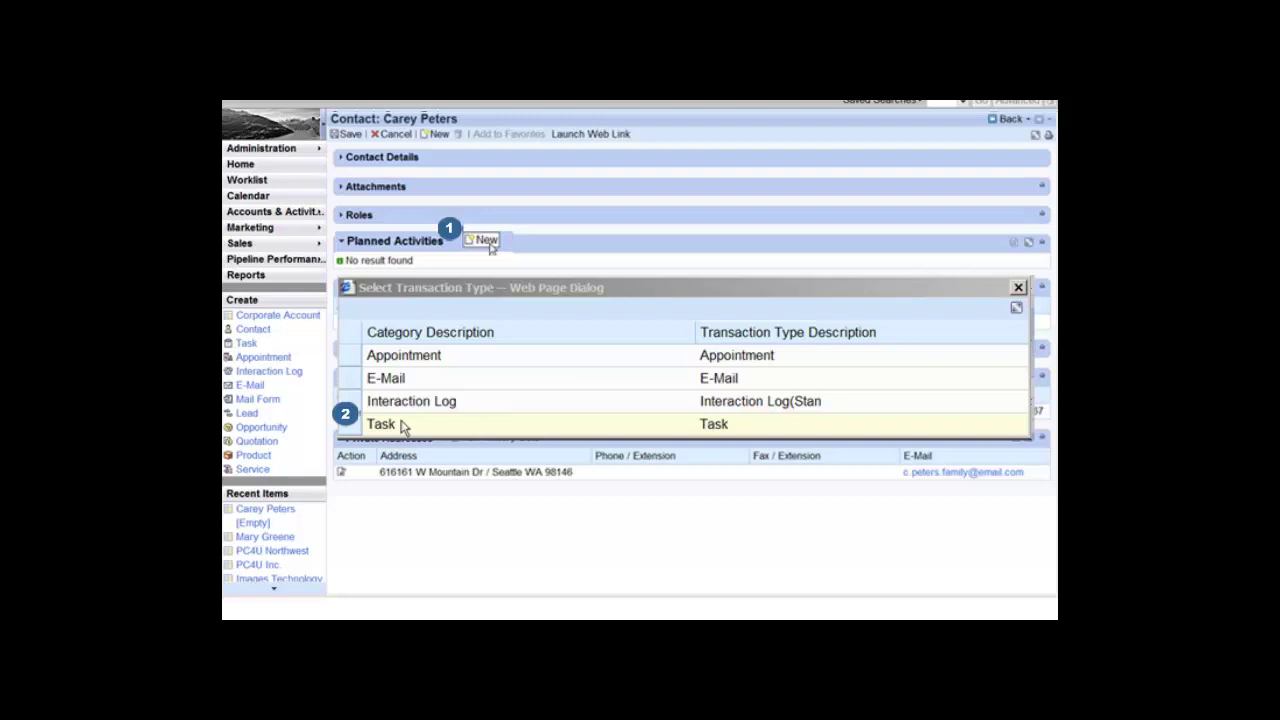
click(403, 427)
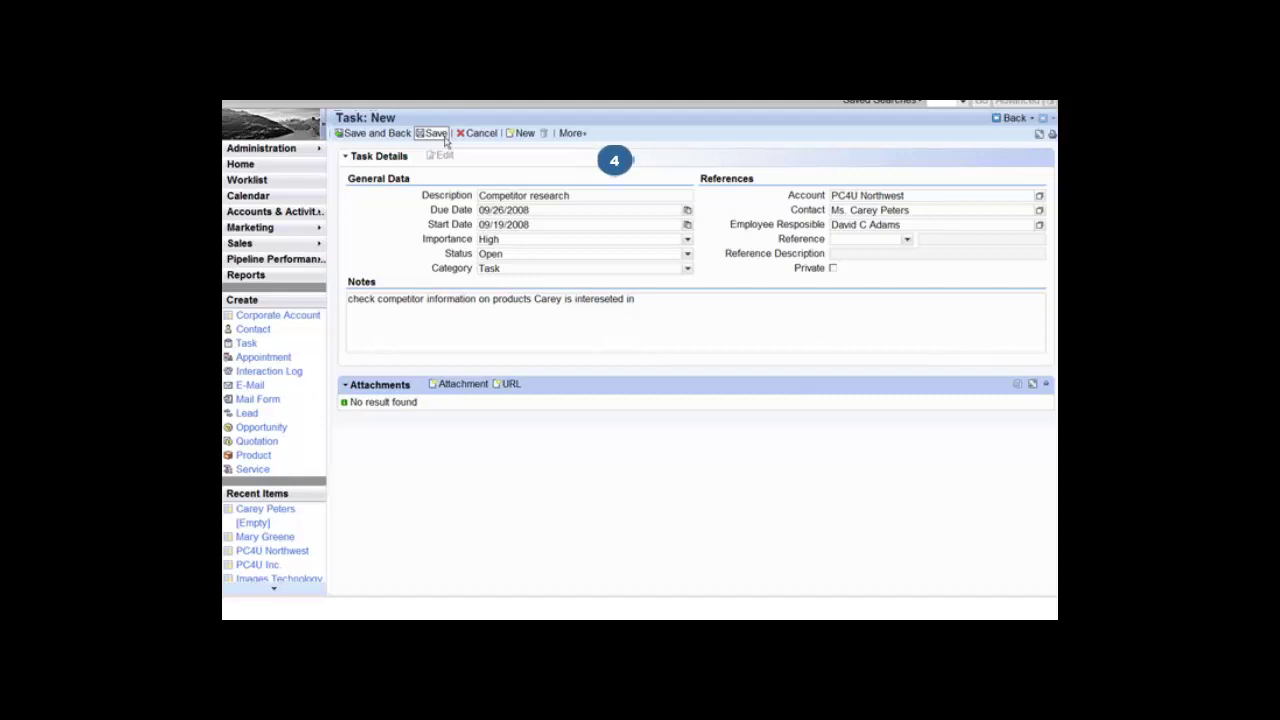
click(445, 141)
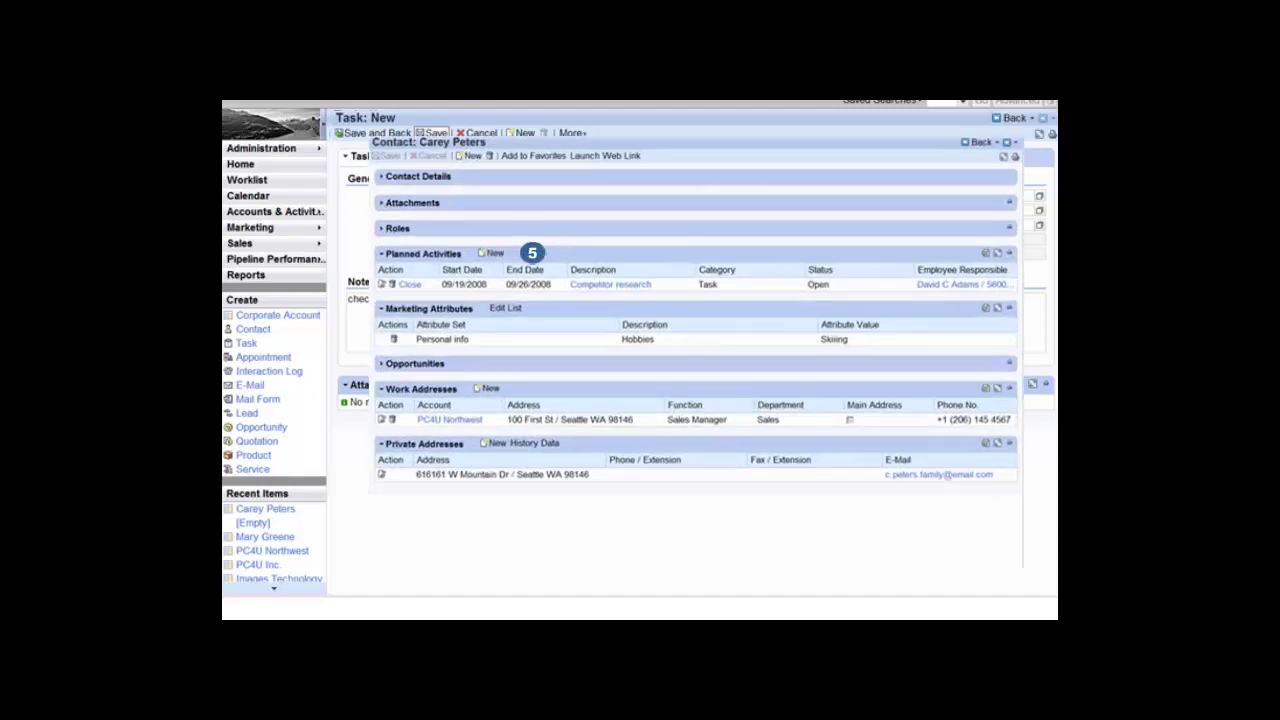